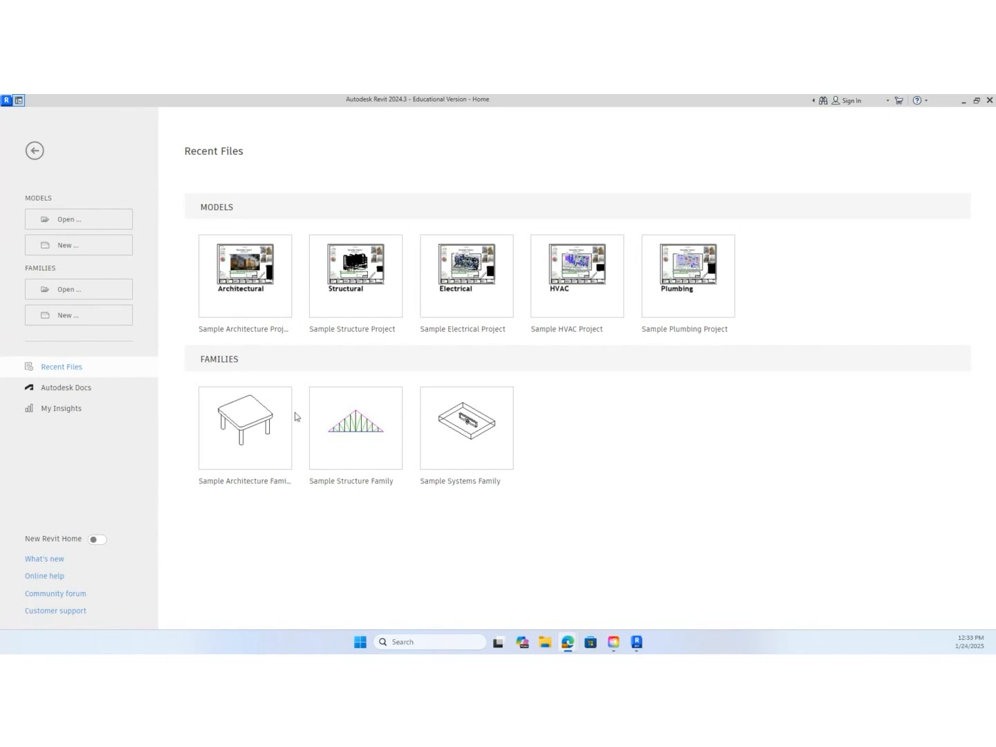
Create a new project from the Metric Multi-discipline template
left_click(78, 245)
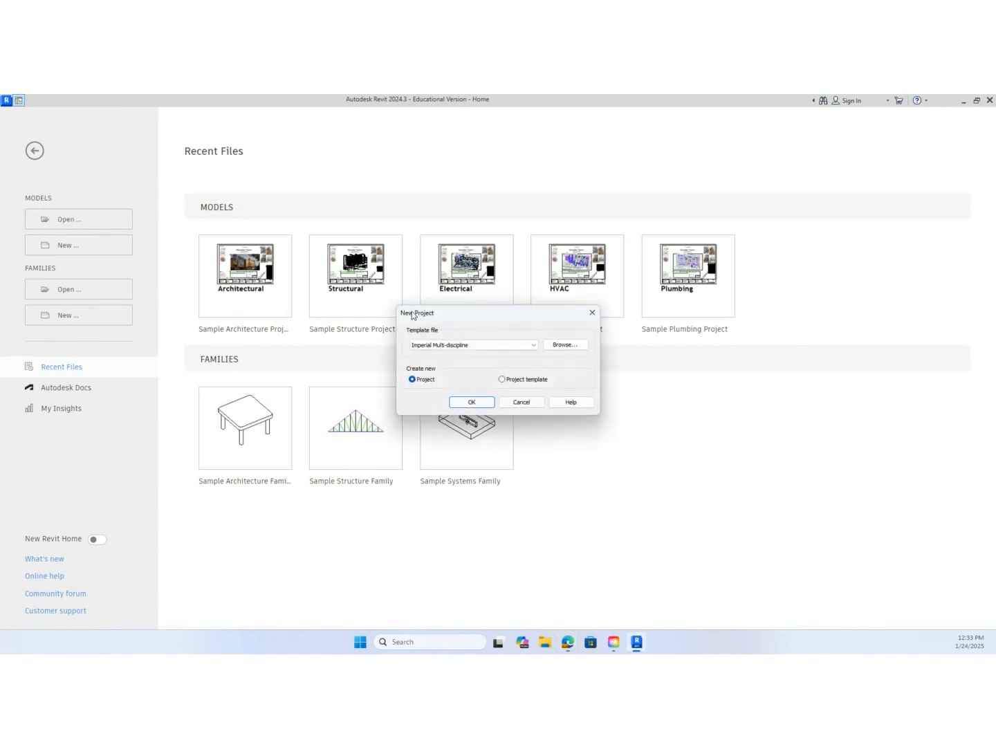
left_click(514, 347)
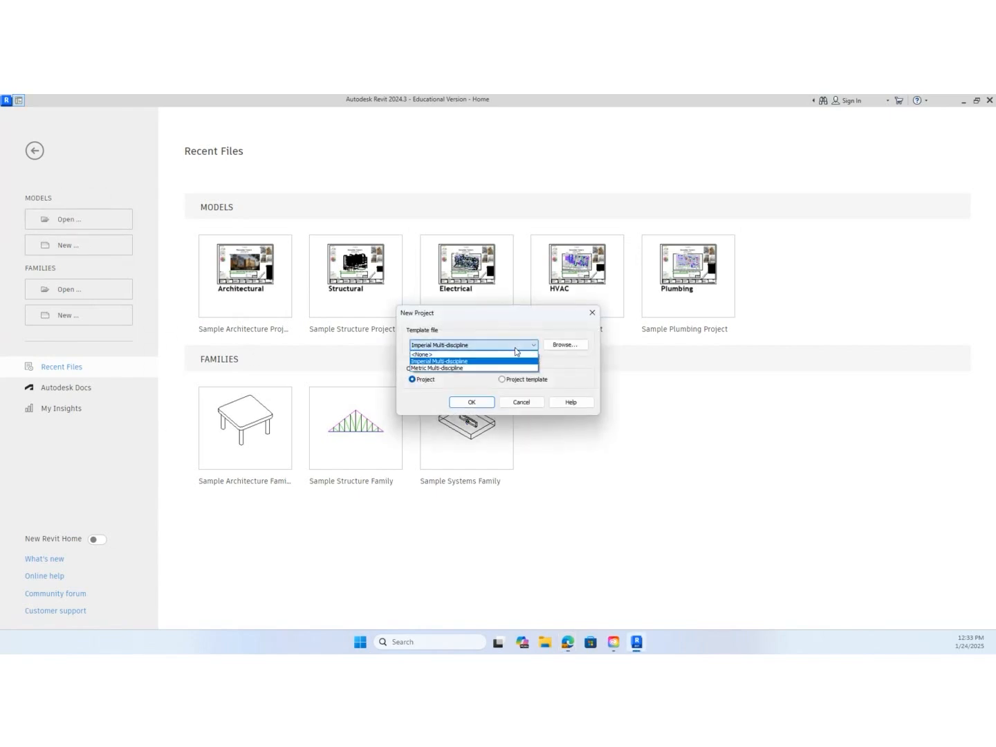
left_click(465, 370)
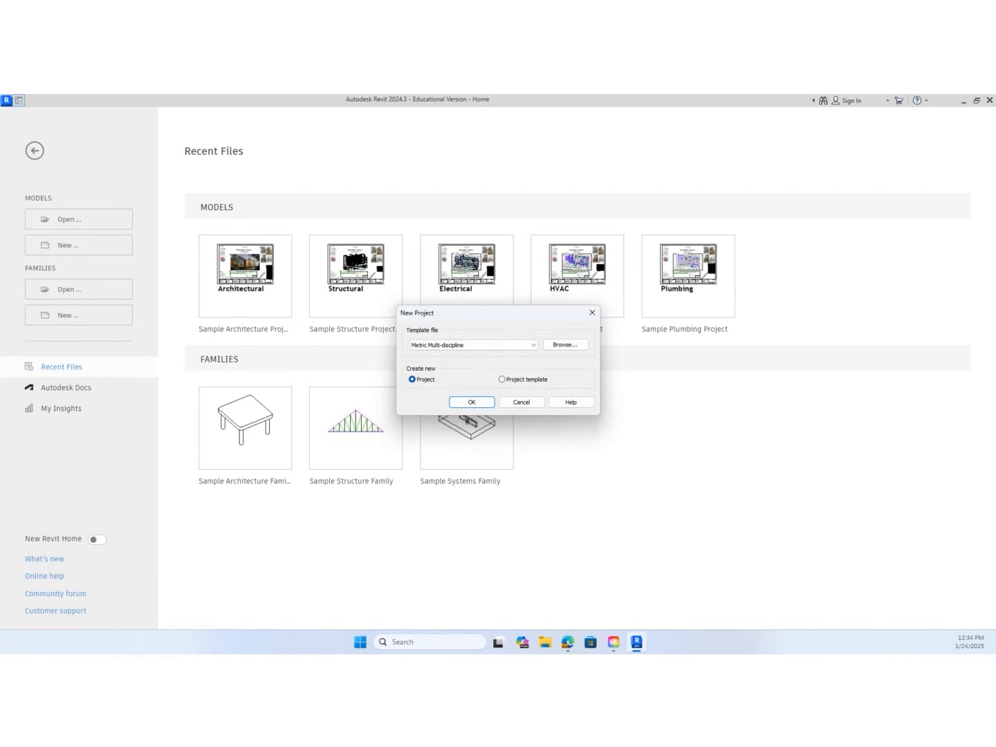
left_click(473, 403)
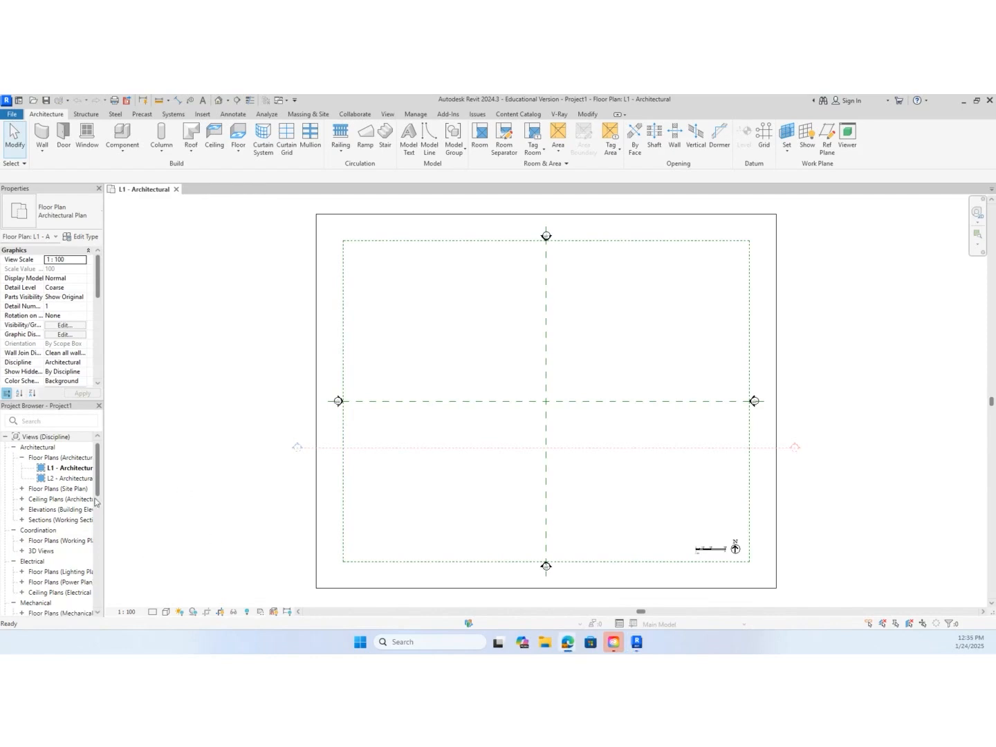
Open the Site floor plan view from the architectural site plans
left_click(20, 489)
left_click(21, 489)
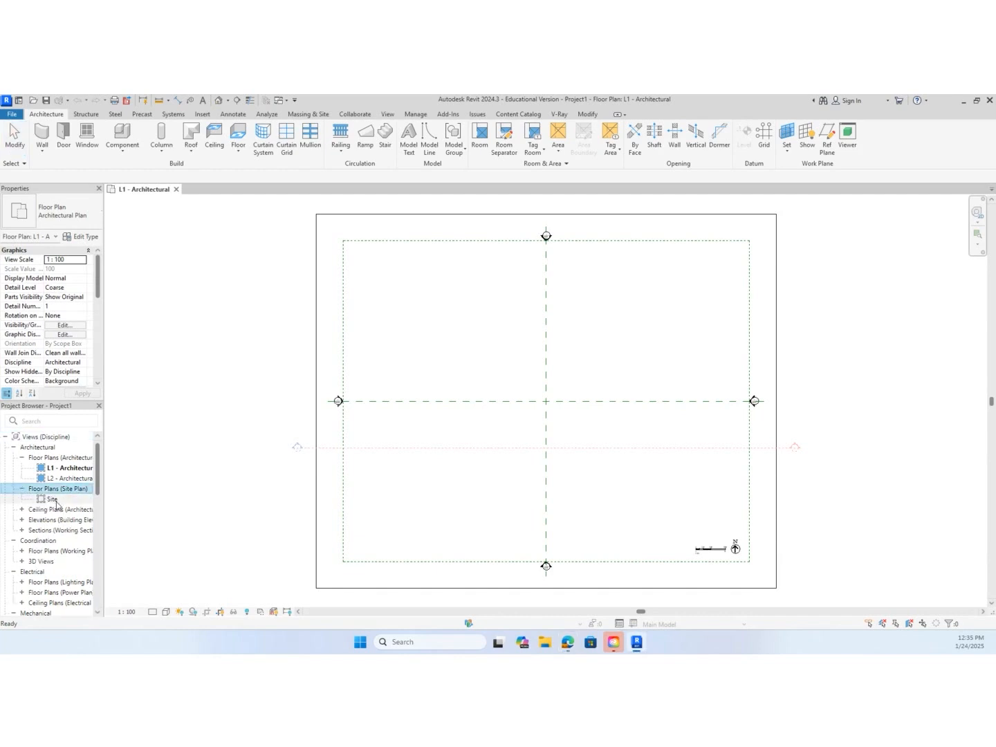
double_click(56, 501)
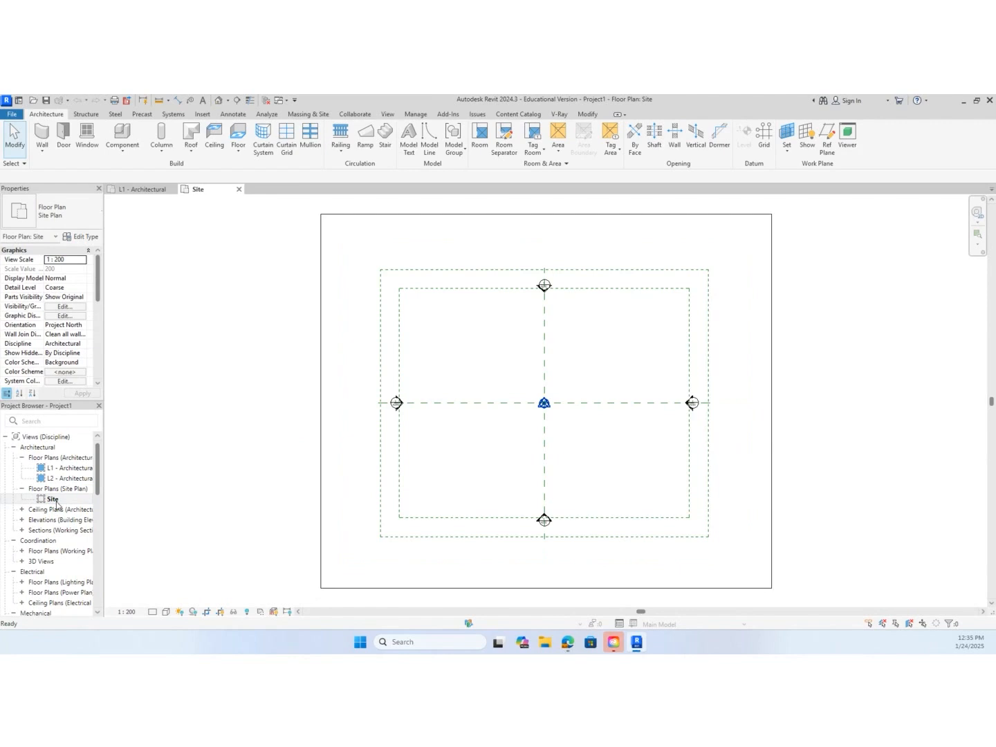
Start a property line by entering distances and bearings, with the first segment set to 18567, S 5° 19' 39" E
left_click(417, 116)
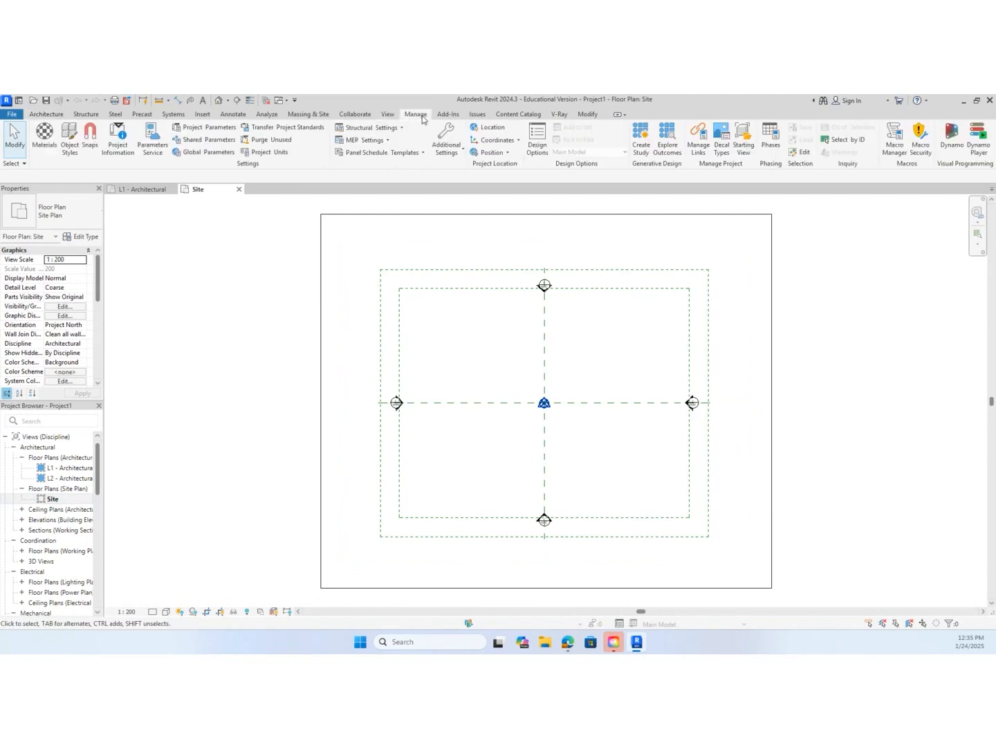
left_click(320, 115)
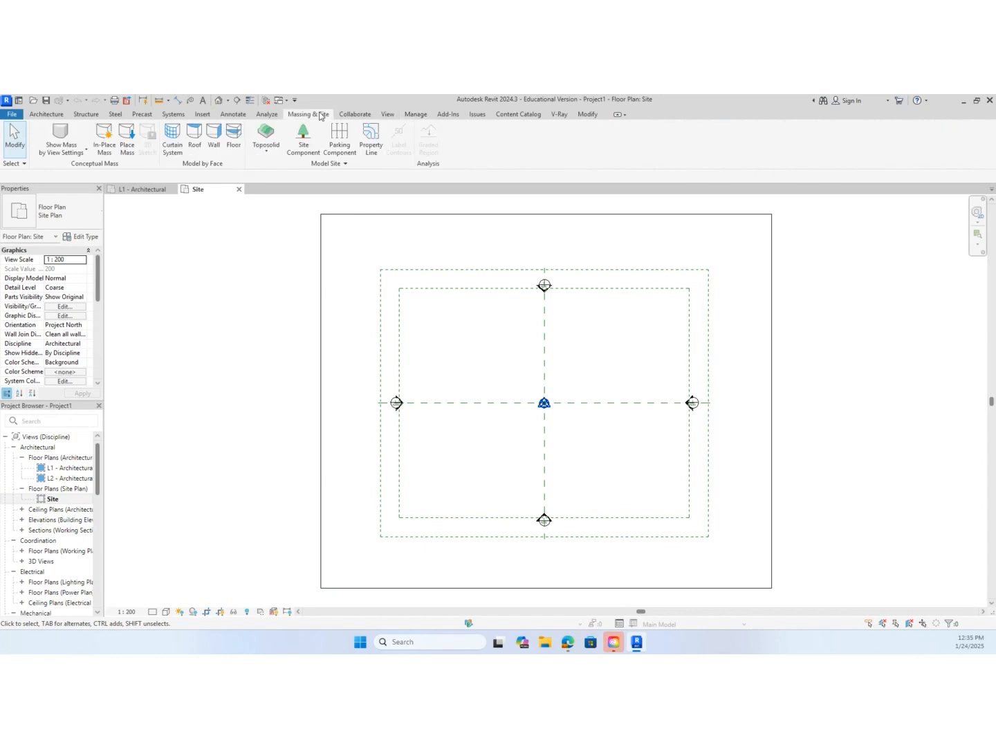
left_click(378, 132)
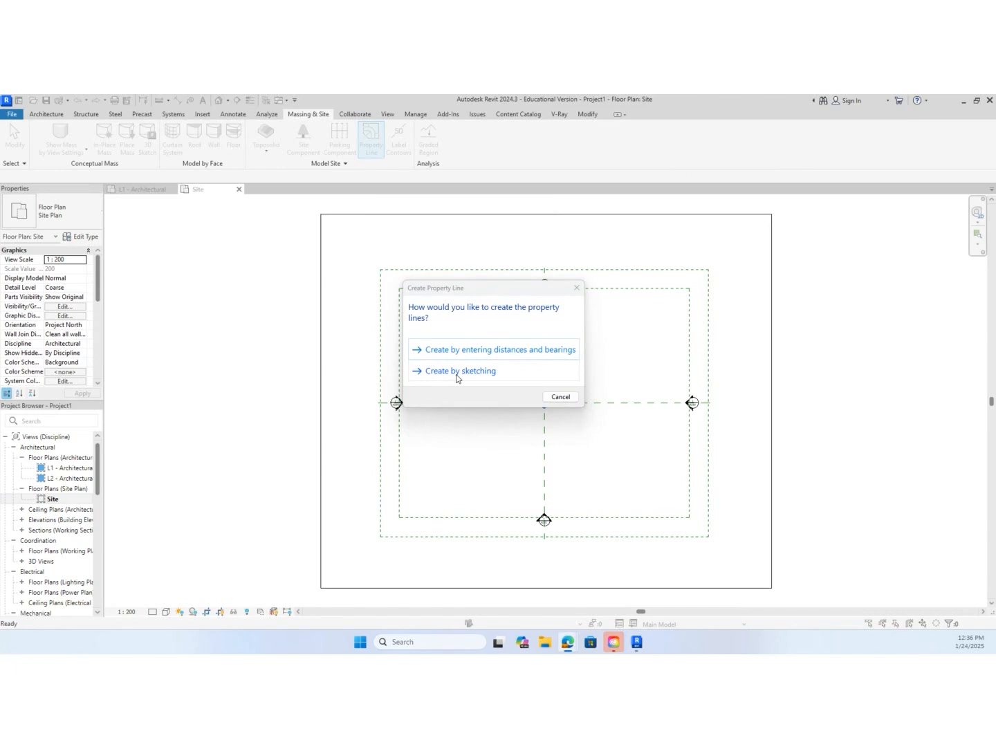
left_click(558, 351)
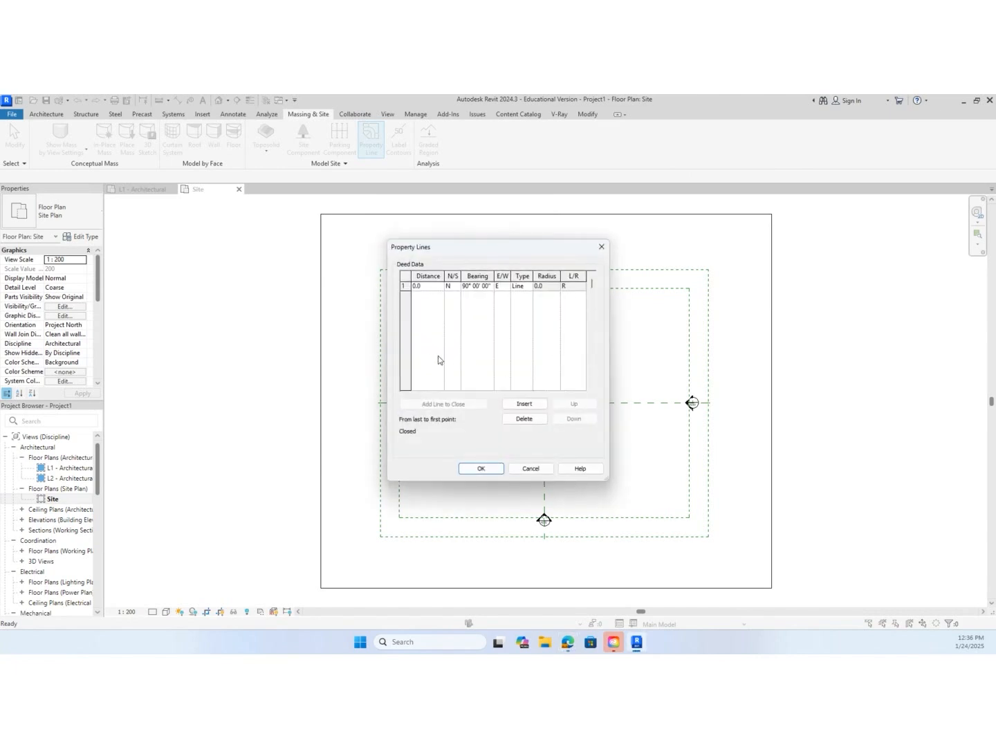
key("alt+Tab")
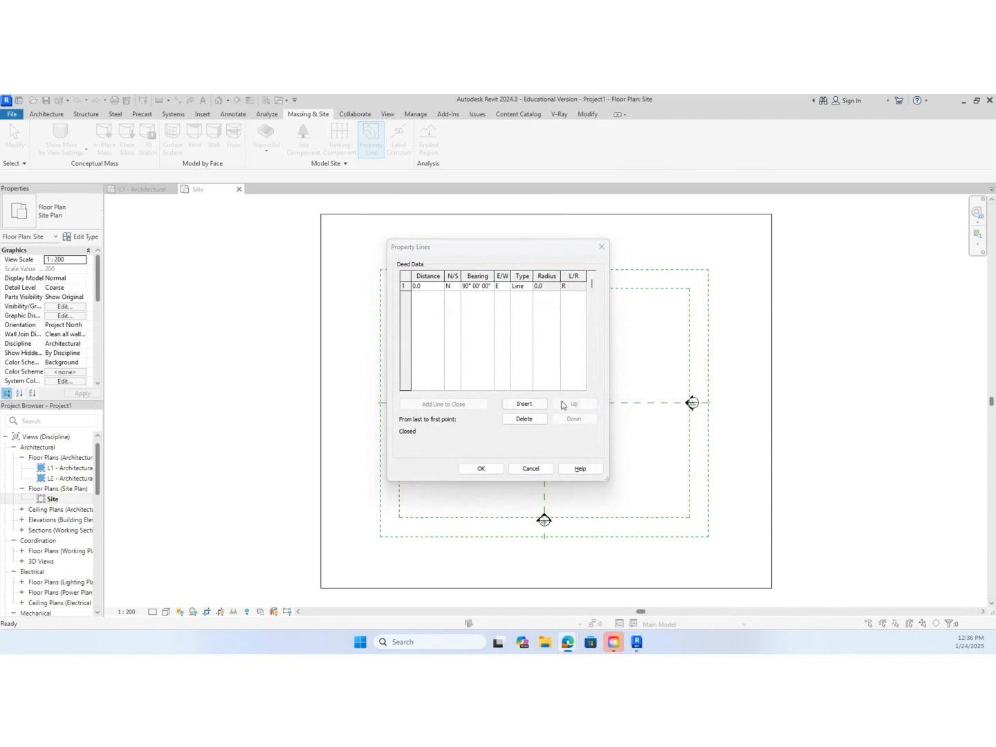
left_click(428, 286)
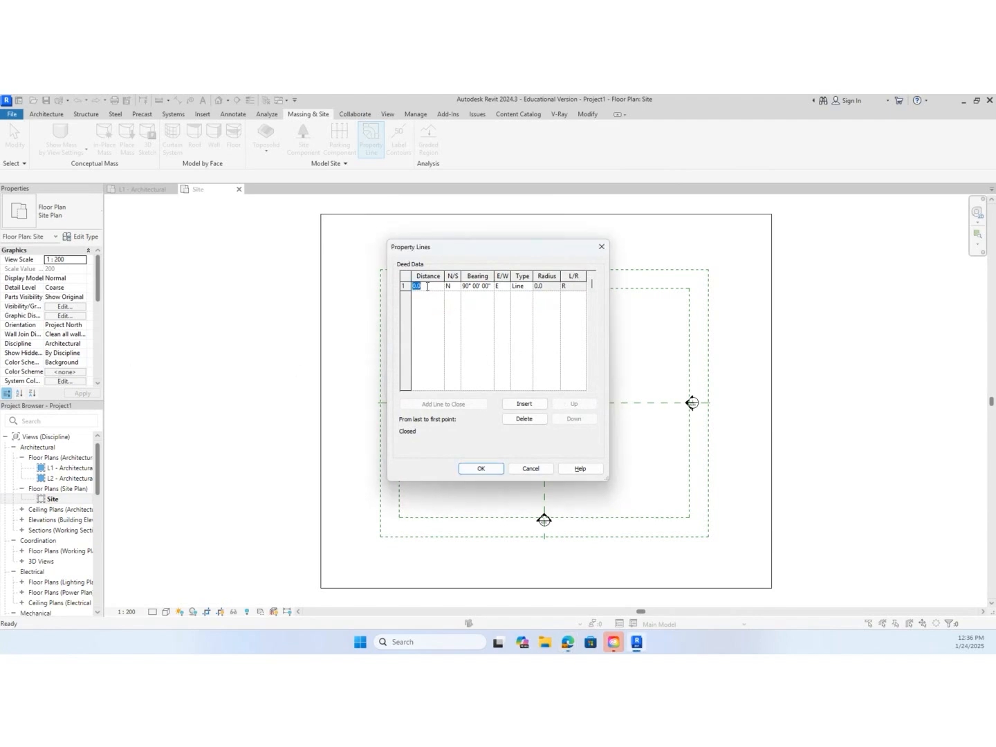
type("18567")
left_click(448, 290)
left_click(457, 287)
left_click(452, 302)
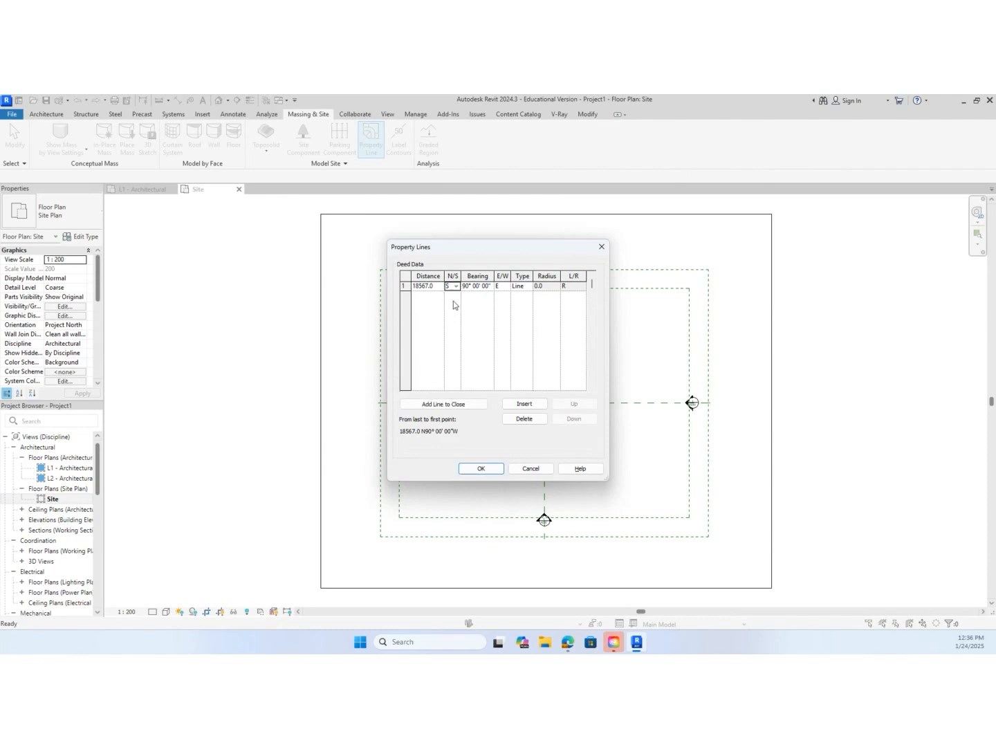
left_click(482, 287)
left_click_drag(494, 287, 462, 286)
type("5 19 39")
left_click(512, 291)
Add a second segment to the deed data with distance 30398 and bearing S 82° 34' 29" W
left_click(538, 407)
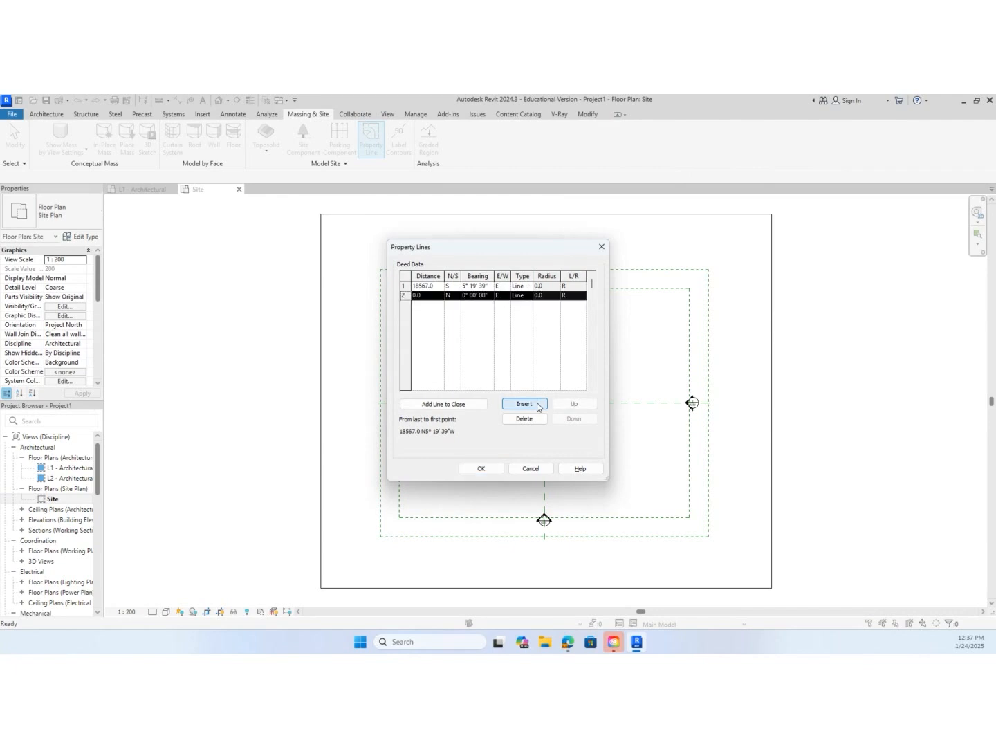
left_click(430, 298)
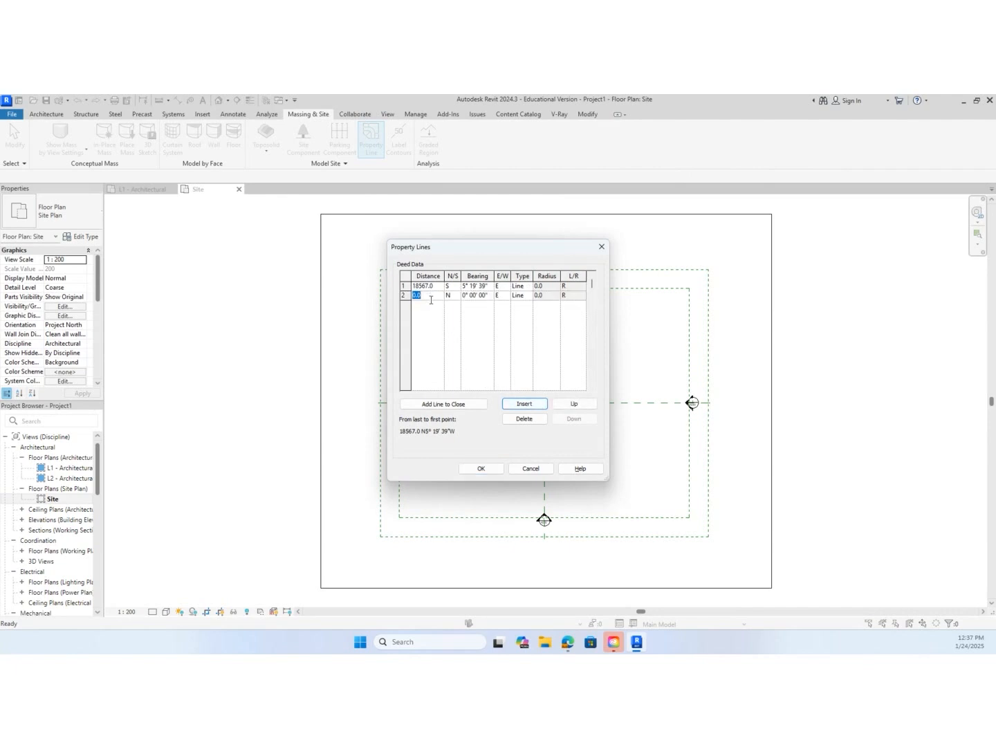
type("30398")
left_click(448, 295)
left_click(456, 295)
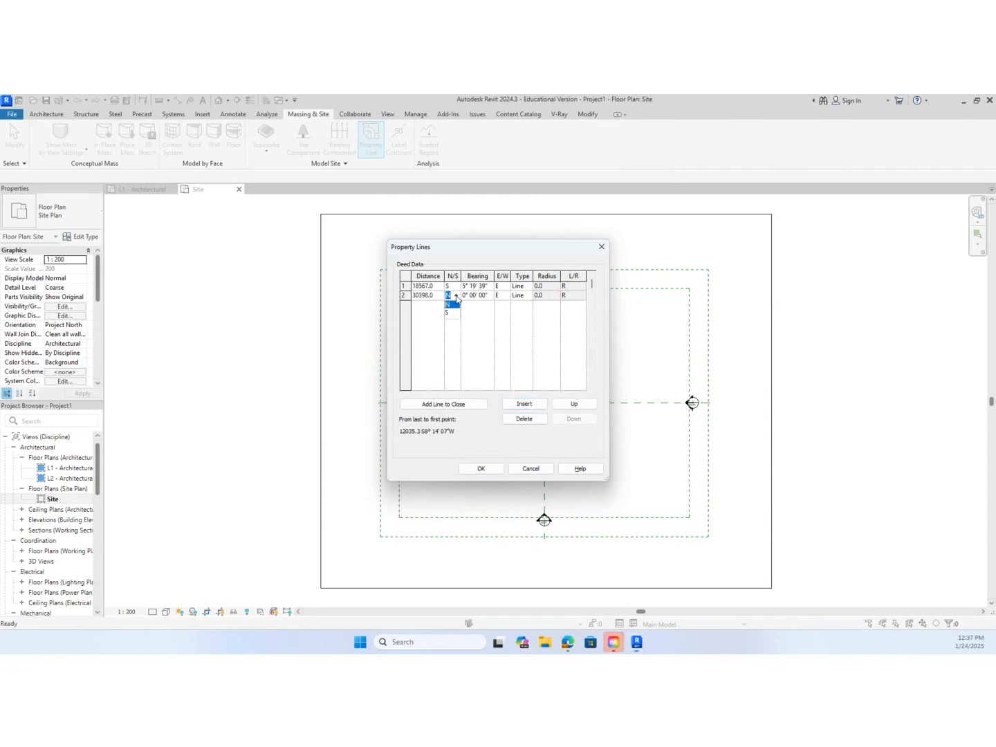
left_click(453, 316)
left_click(489, 296)
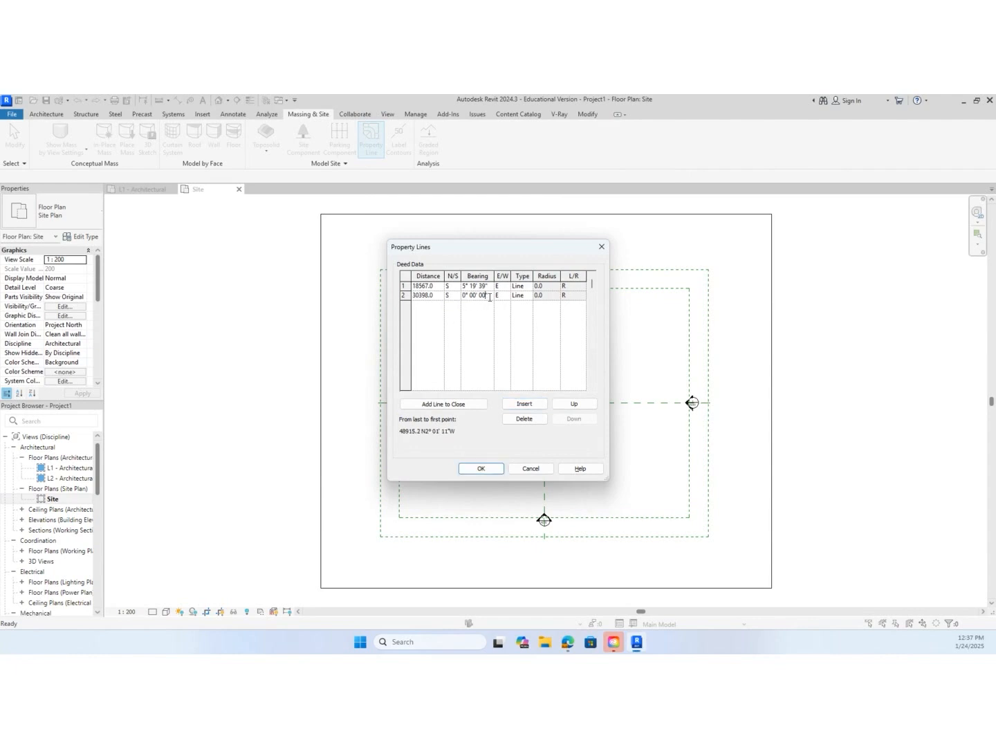
left_click(486, 296)
type("82 34 29")
left_click(502, 296)
left_click(500, 313)
Add a third segment to the deed data with distance 15097 and bearing N 48° 50' 09" W
left_click(524, 406)
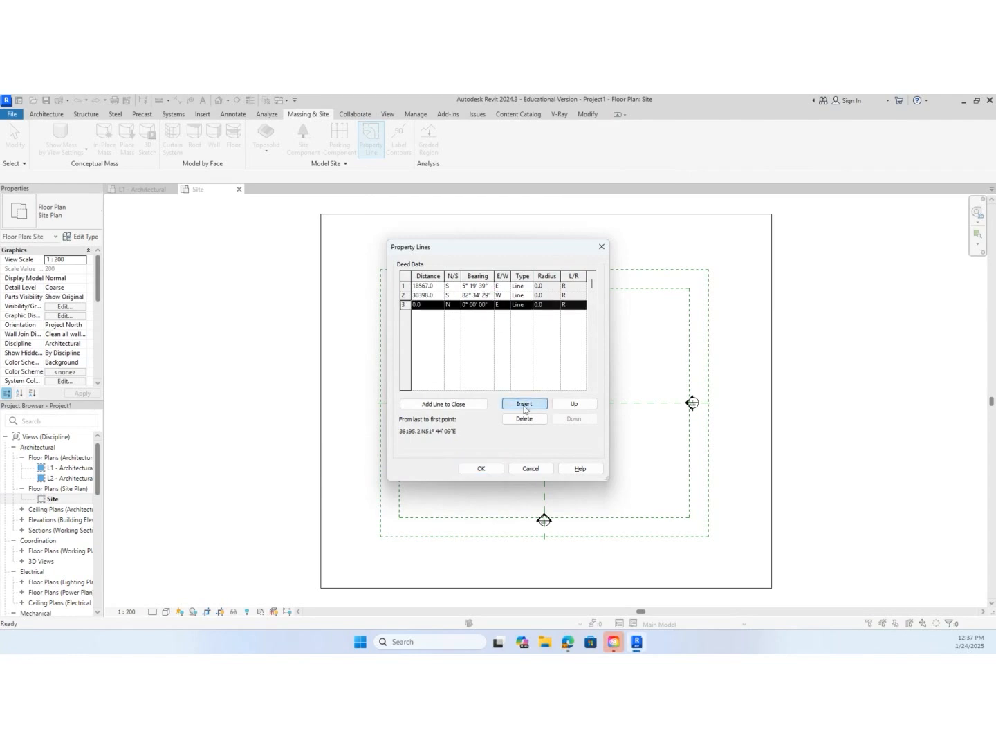
left_click(427, 305)
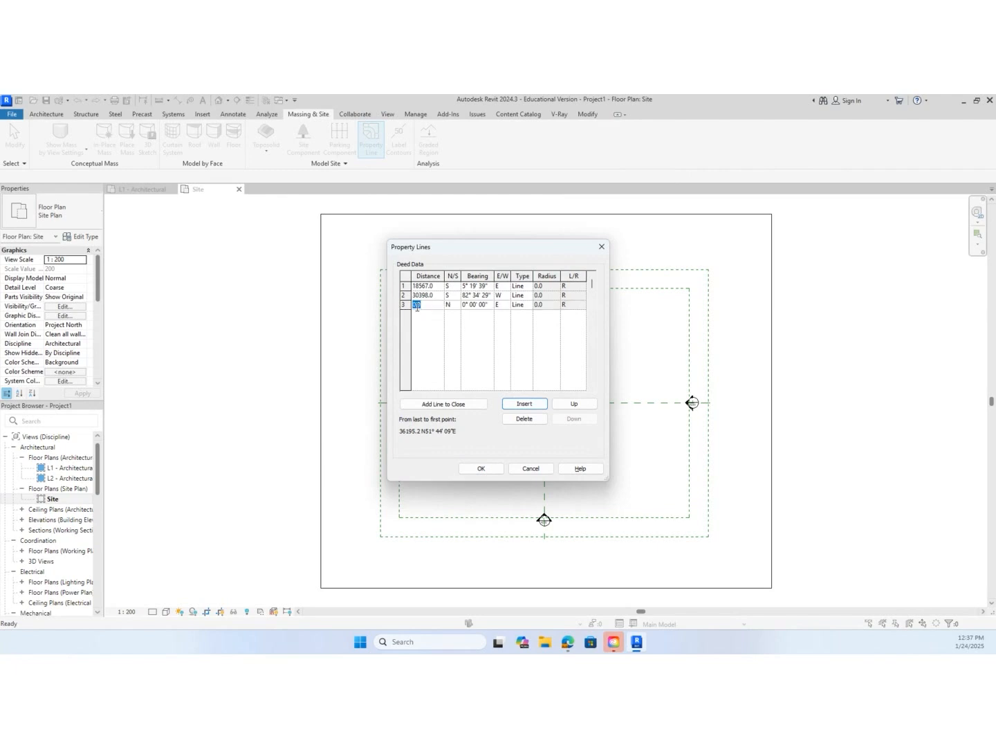
type("1")
type("1")
type("097")
left_click(490, 305)
left_click_drag(487, 305, 435, 303)
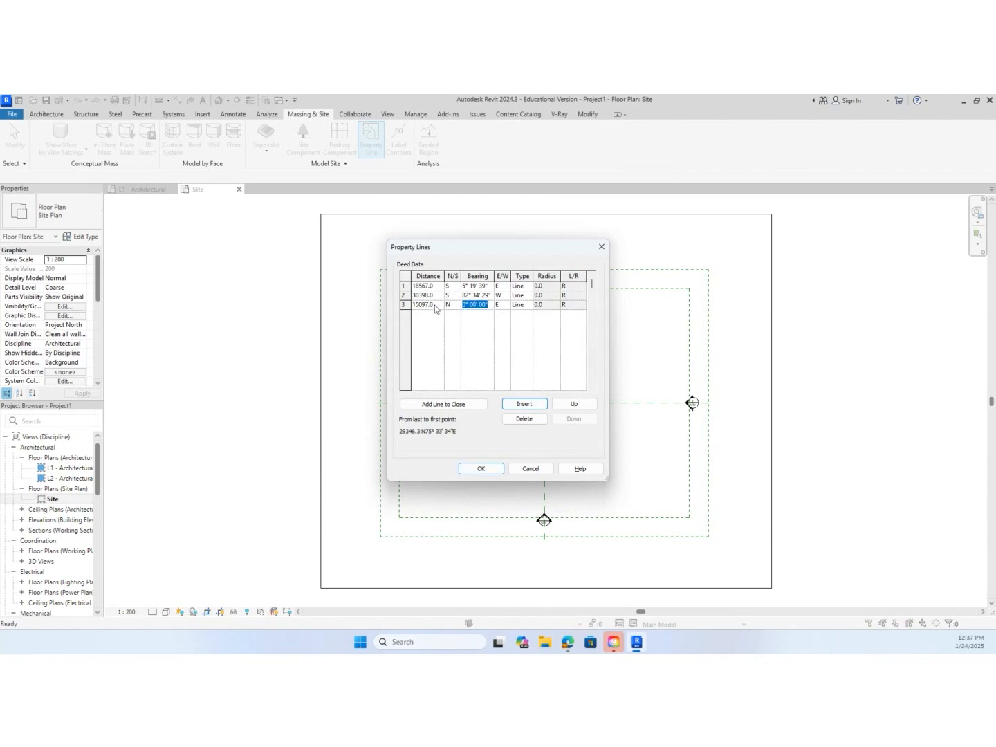
type("48")
type(" 50")
type(" 09")
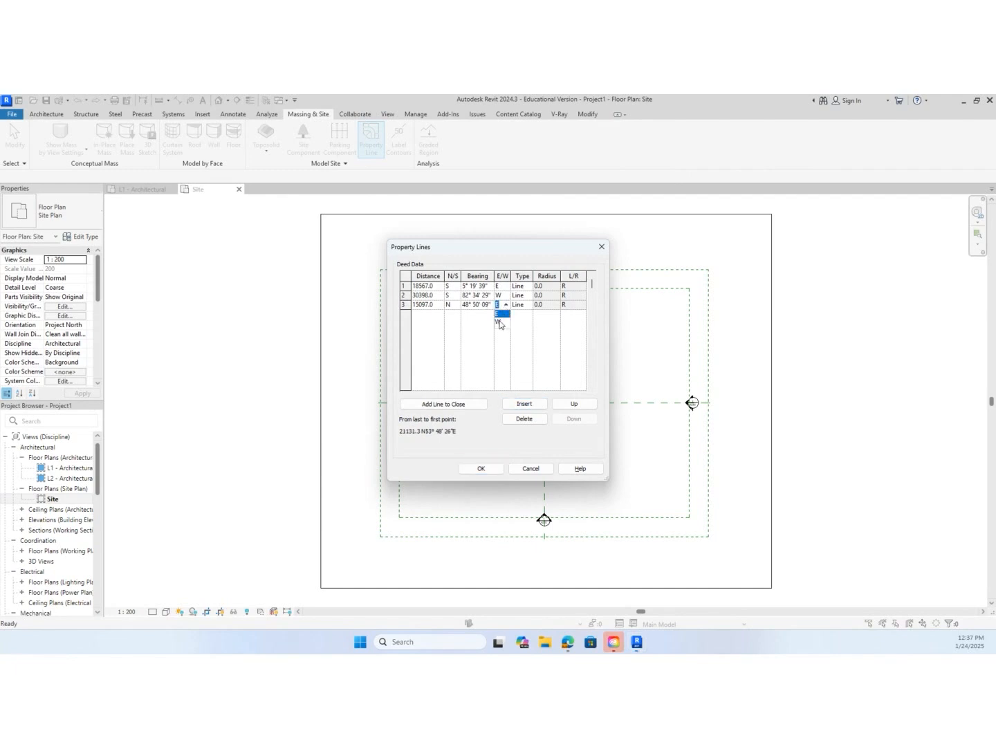
left_click(498, 320)
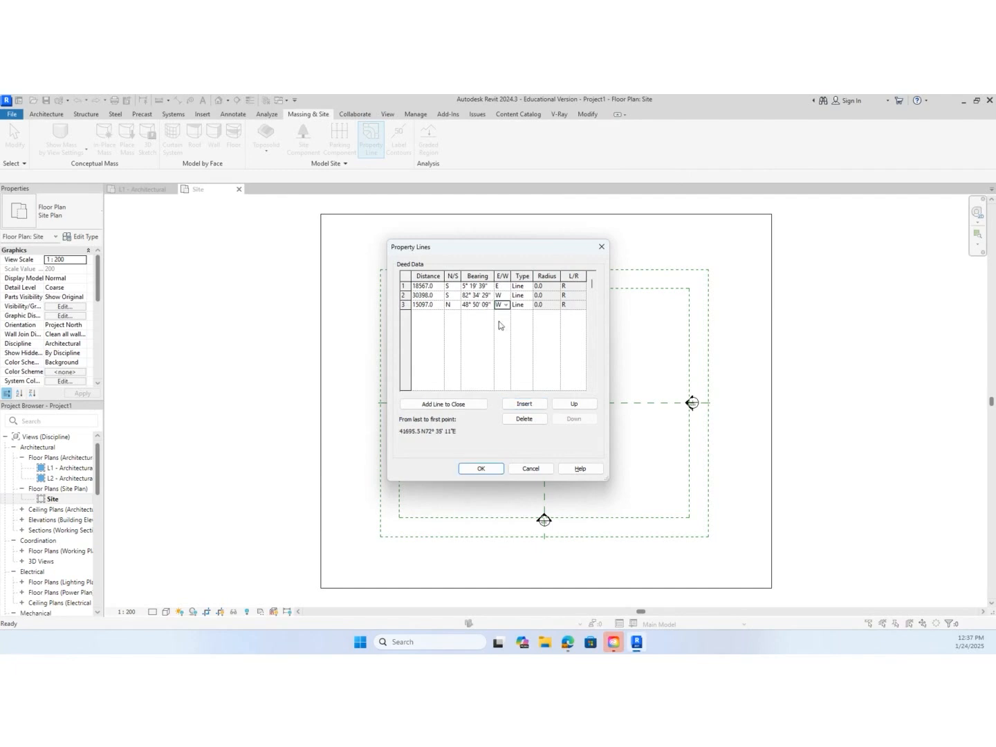
Add a fourth segment to the deed data with distance 18604 and bearing N 5° 59' 37" E
left_click(510, 402)
left_click(436, 317)
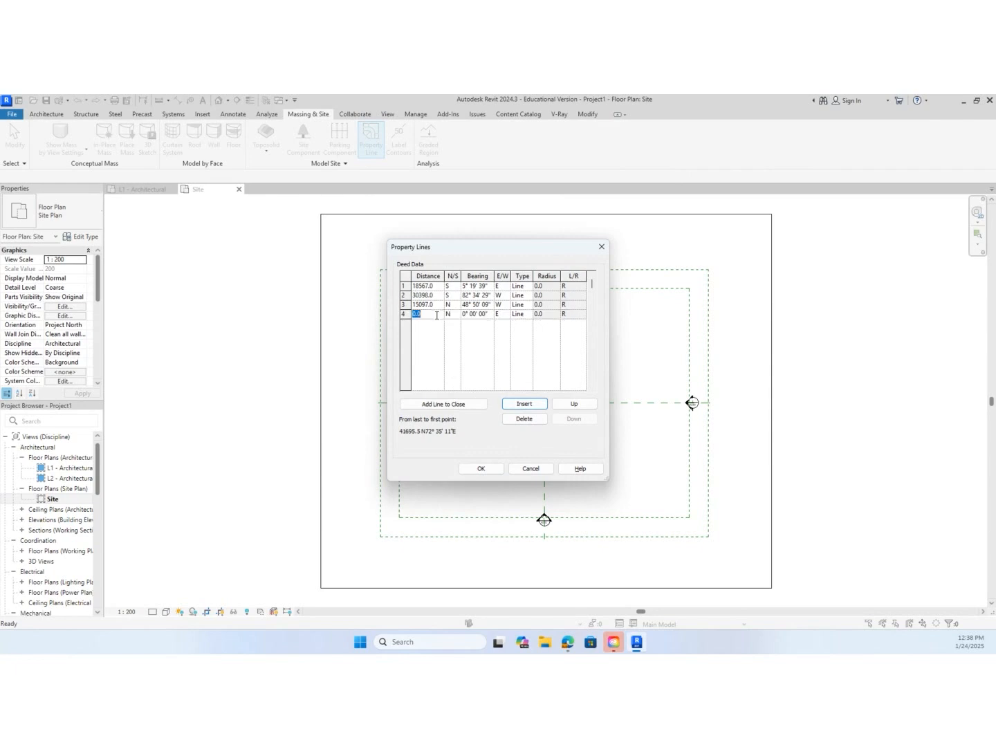
left_click(436, 313)
left_click_drag(436, 314, 404, 312)
type("18604")
left_click(478, 315)
left_click_drag(492, 315, 452, 313)
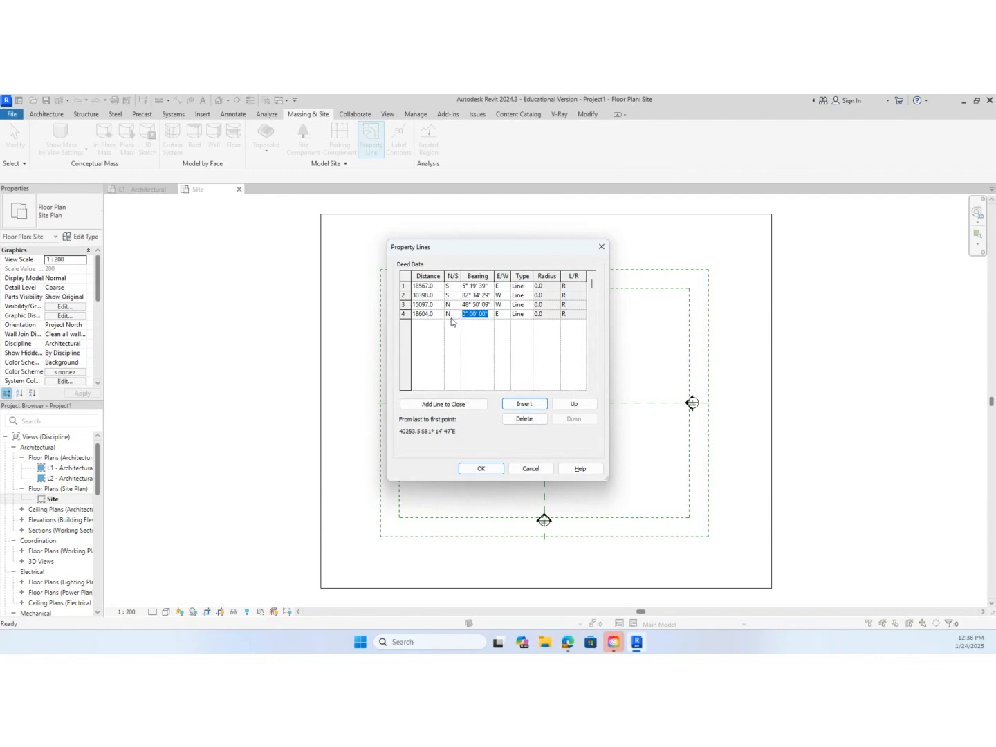
type("5 59 37")
Add a fifth segment to the deed data with distance 29684 and bearing N 87° 47' 23" E
left_click(537, 405)
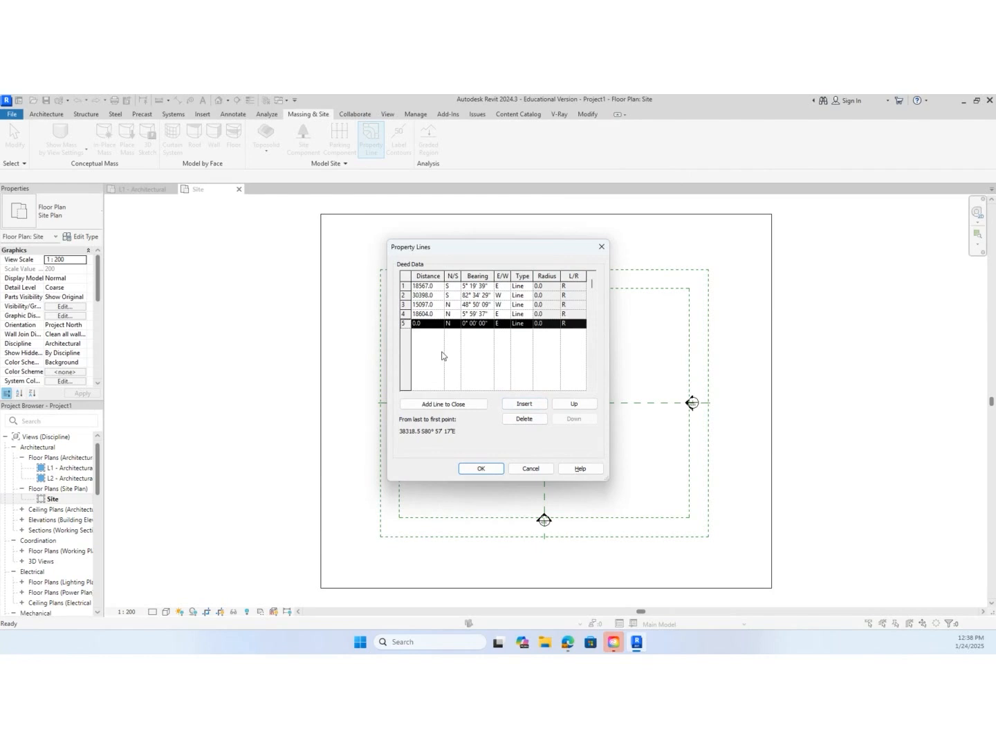
left_click(435, 325)
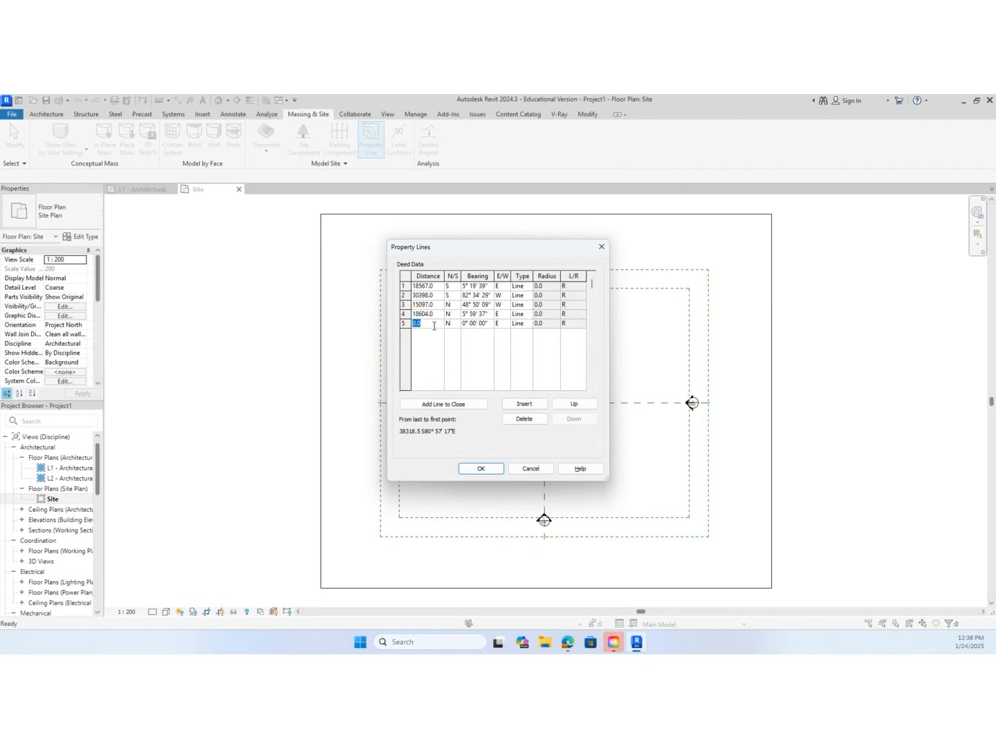
type("29684")
left_click(477, 328)
type("87 47 23")
left_click(503, 321)
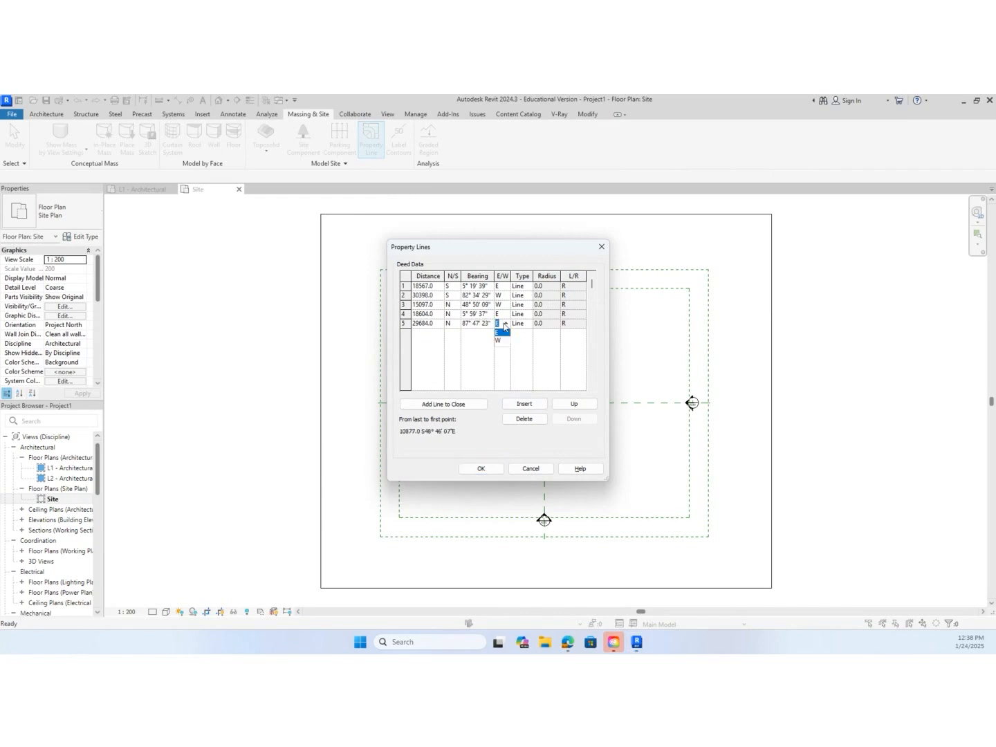
left_click(502, 332)
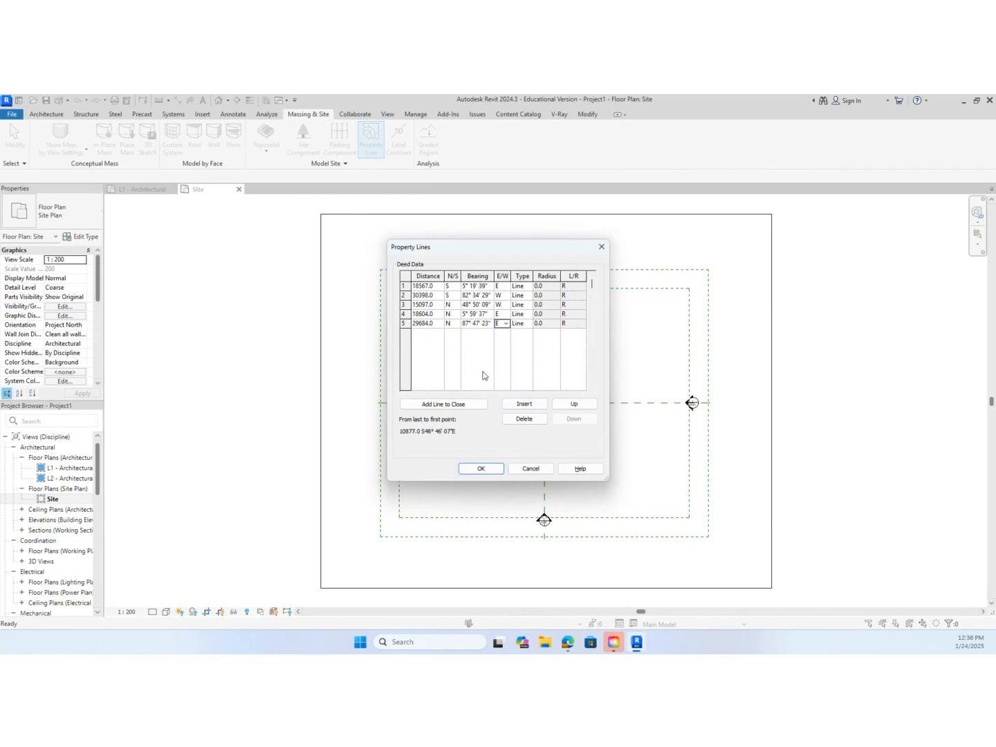
Close the boundary with an automatic closing line and place the property line around the project base point in the site plan
left_click(470, 406)
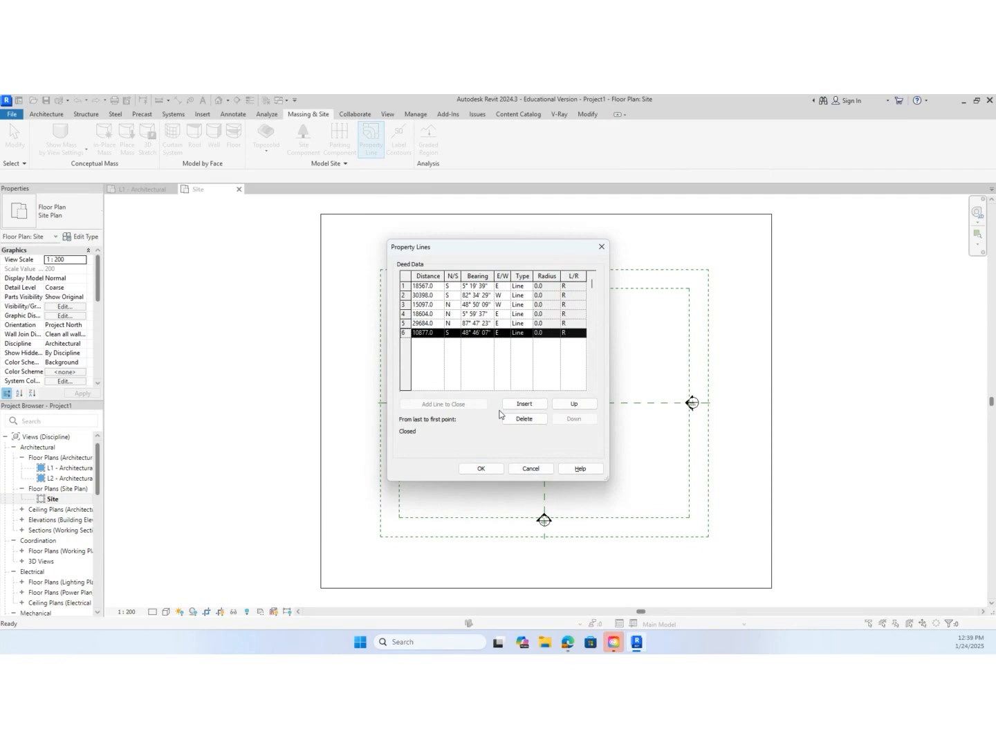
left_click(482, 468)
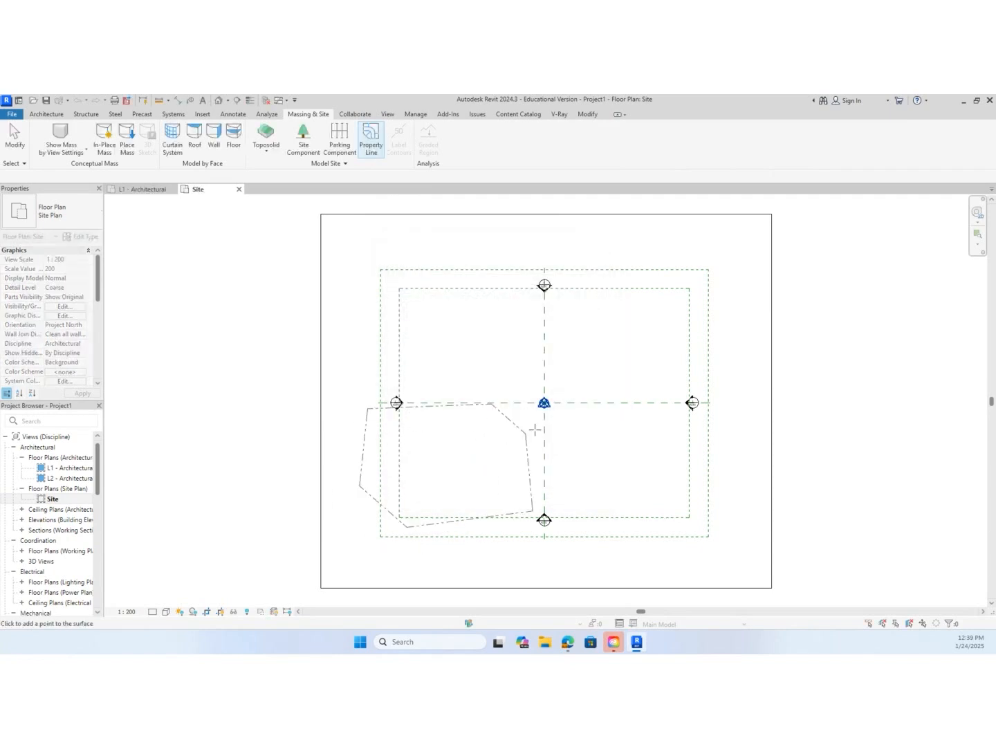
left_click(623, 370)
left_click(624, 370)
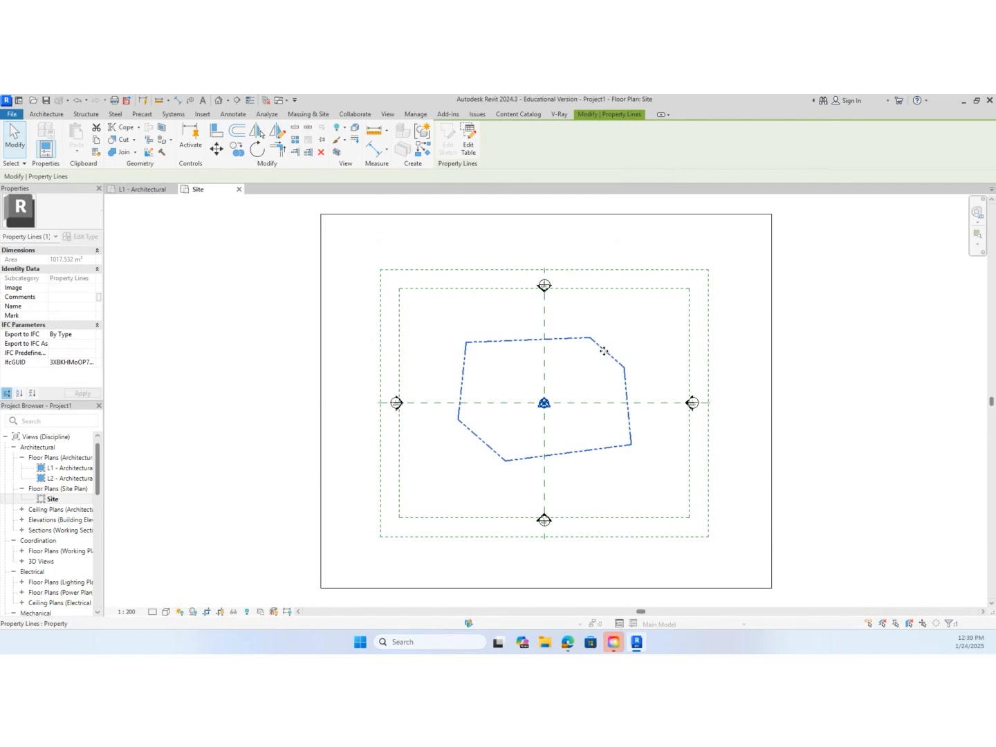
Review the placed property line's deed data table, leave it without edits and deselect the property line
left_click(469, 147)
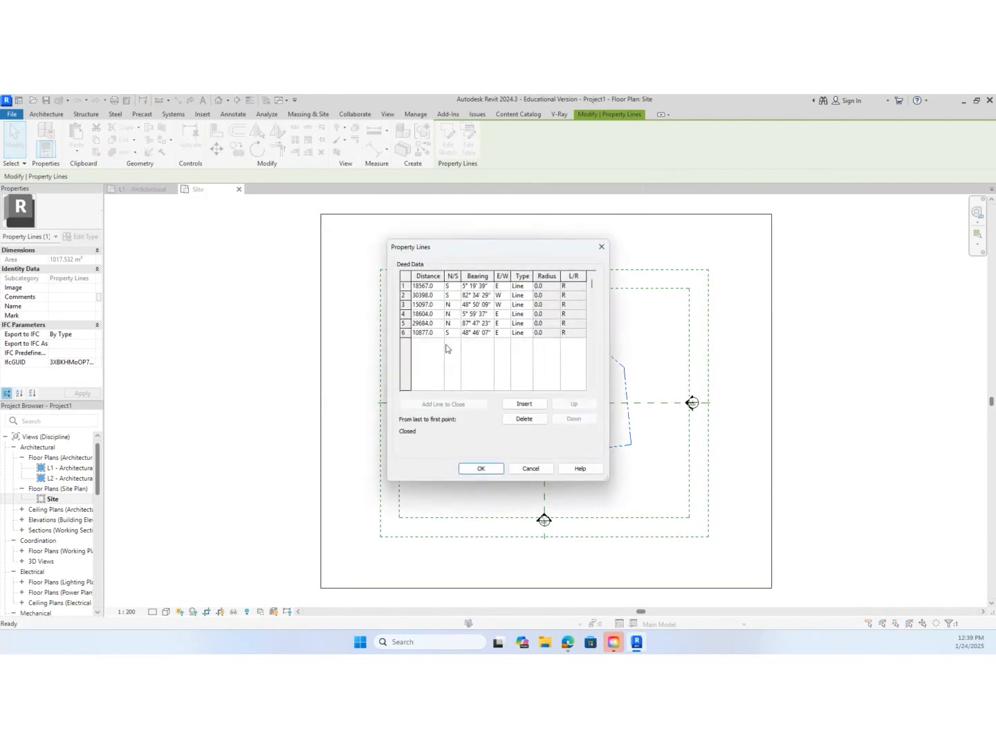
left_click(533, 470)
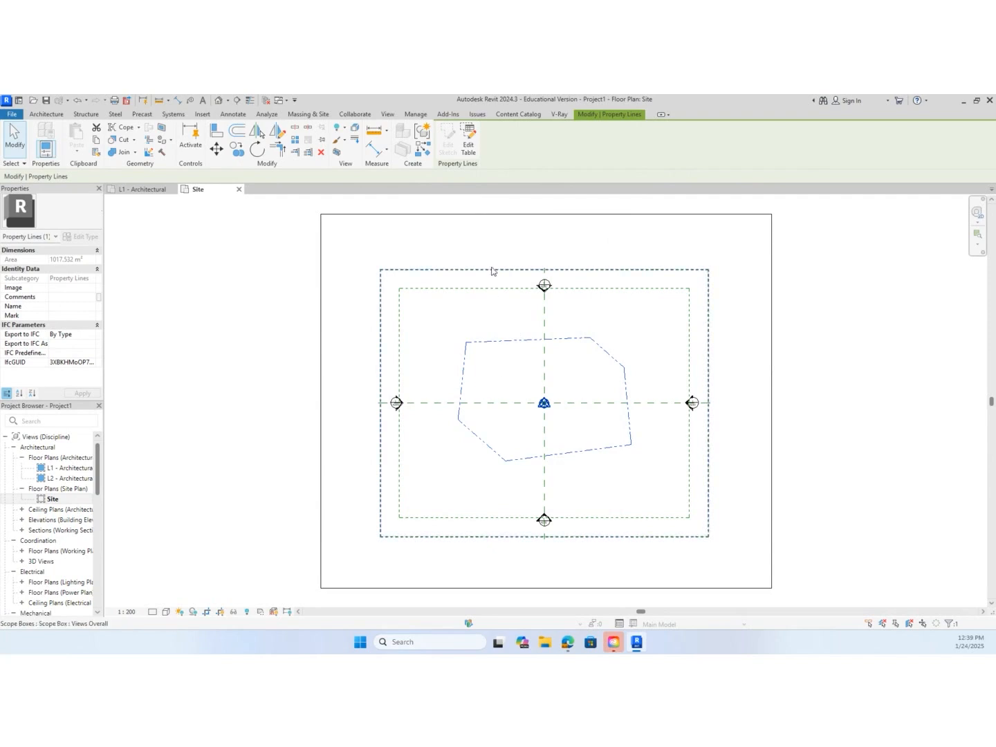
left_click(226, 375)
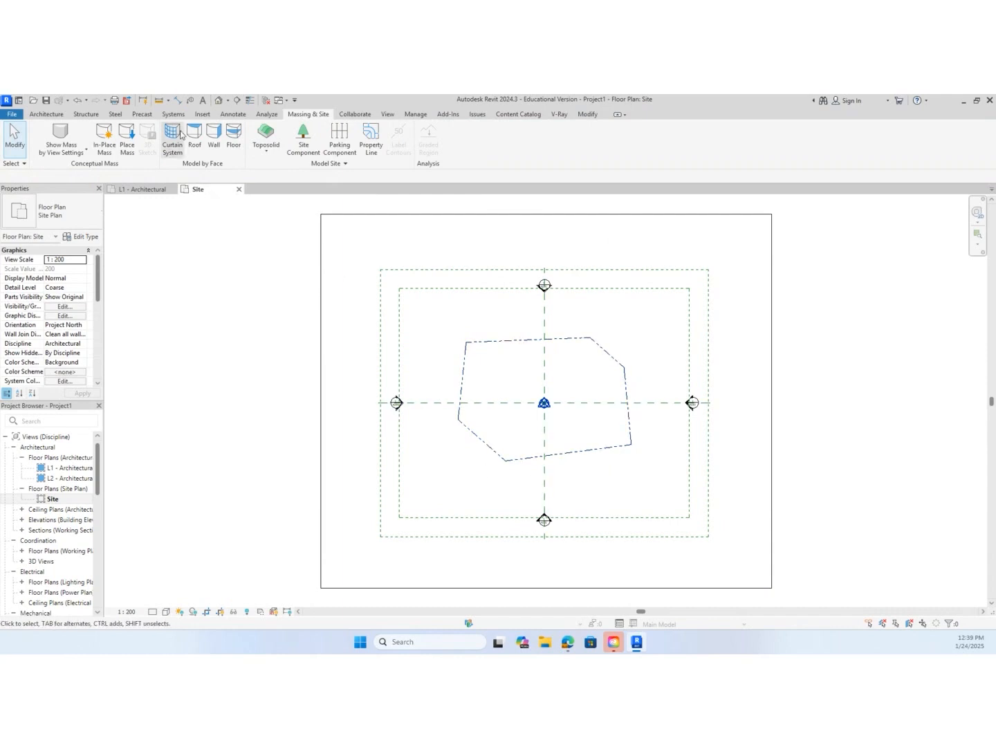
left_click(202, 115)
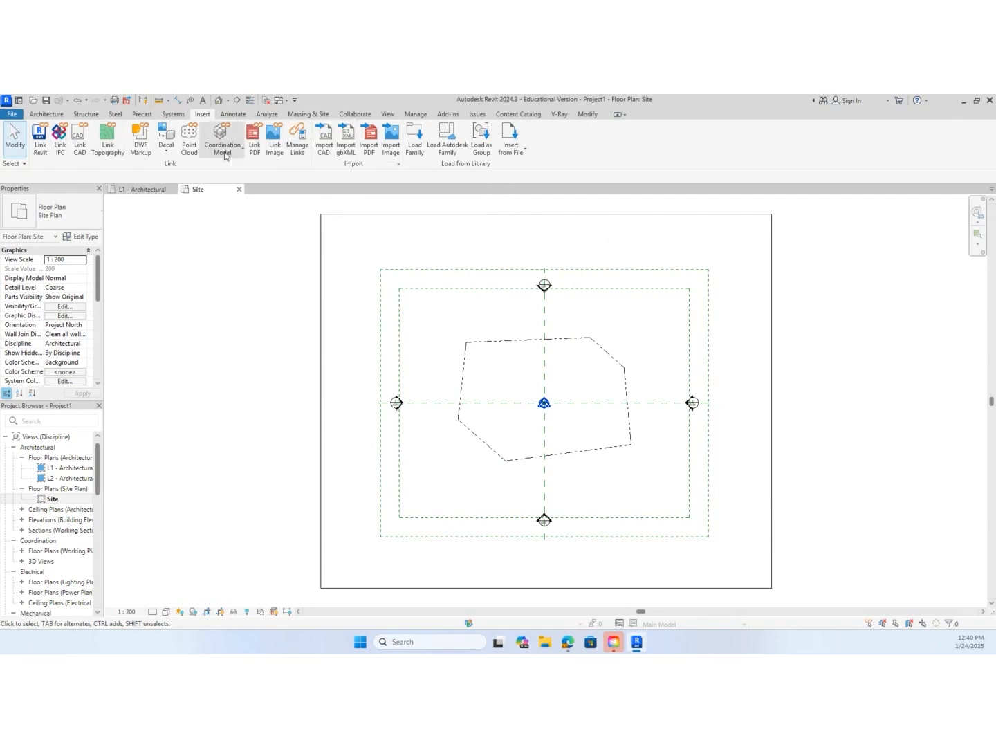
Start a sketched property line and trace the existing boundary's five straight sides with Pick Lines, leaving out the diagonal upper-right corner
left_click(307, 115)
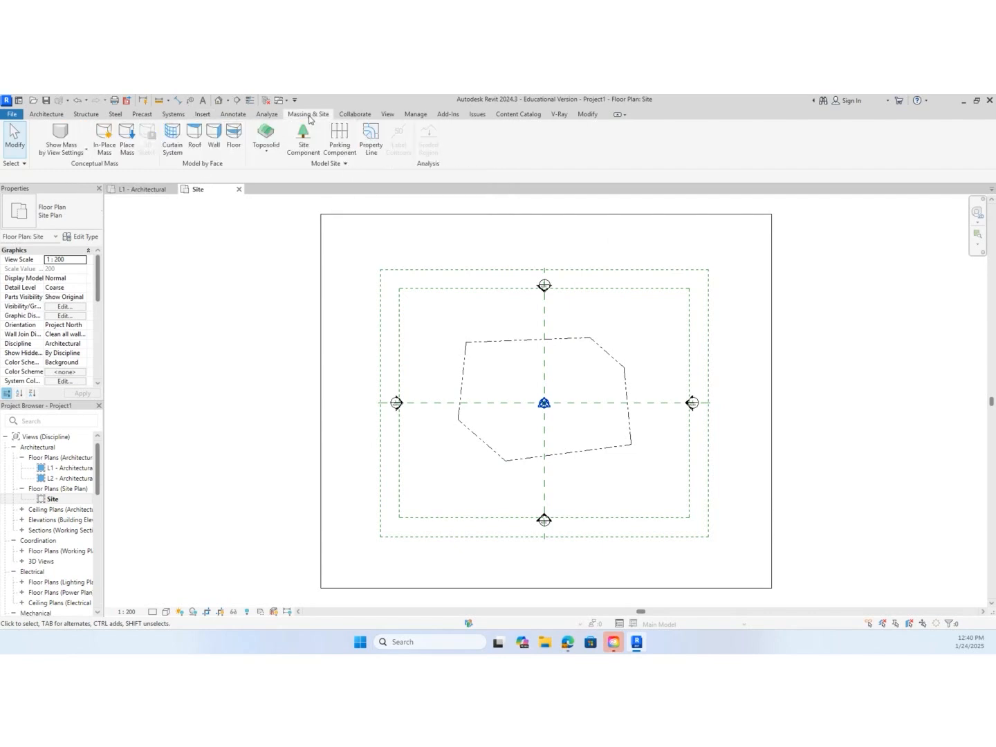
left_click(374, 137)
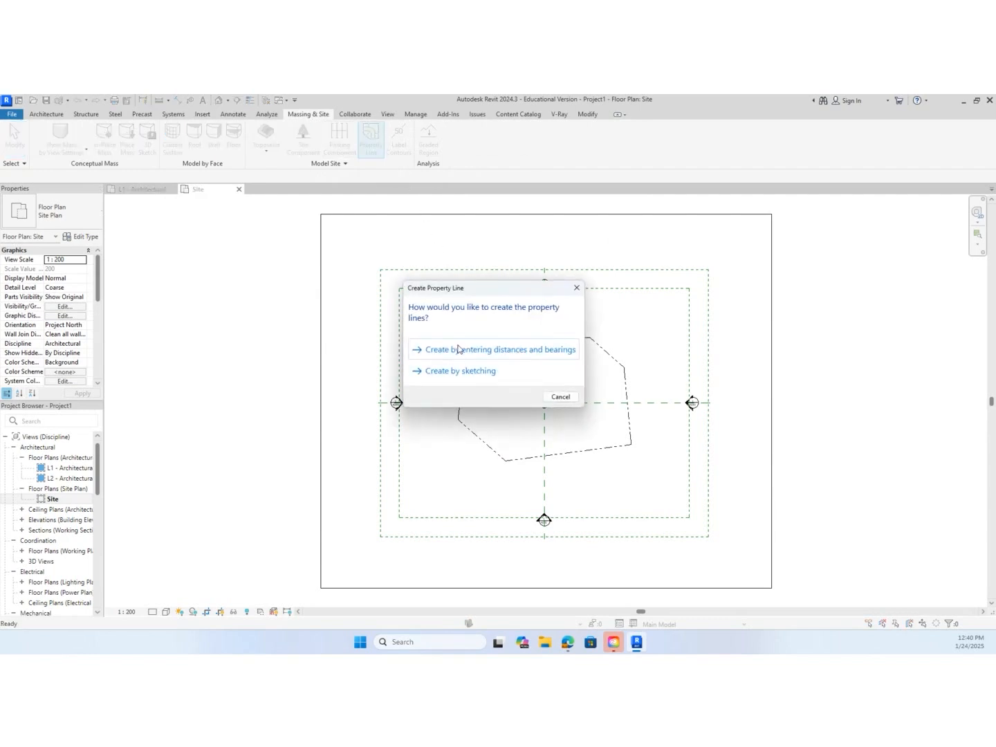
left_click(462, 372)
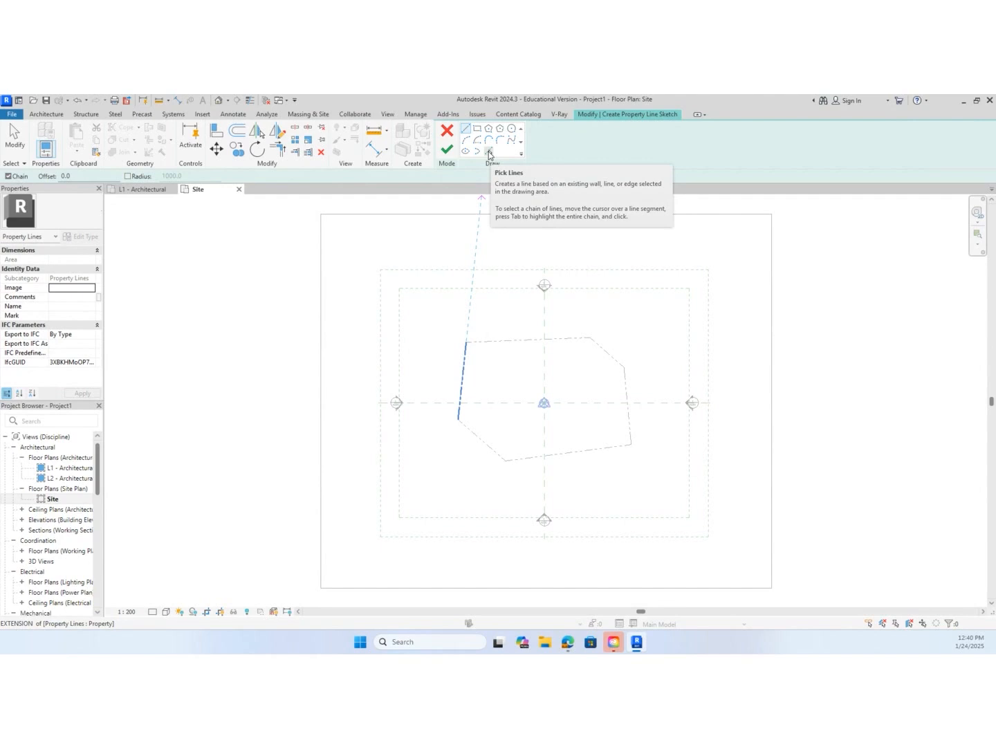
left_click(488, 152)
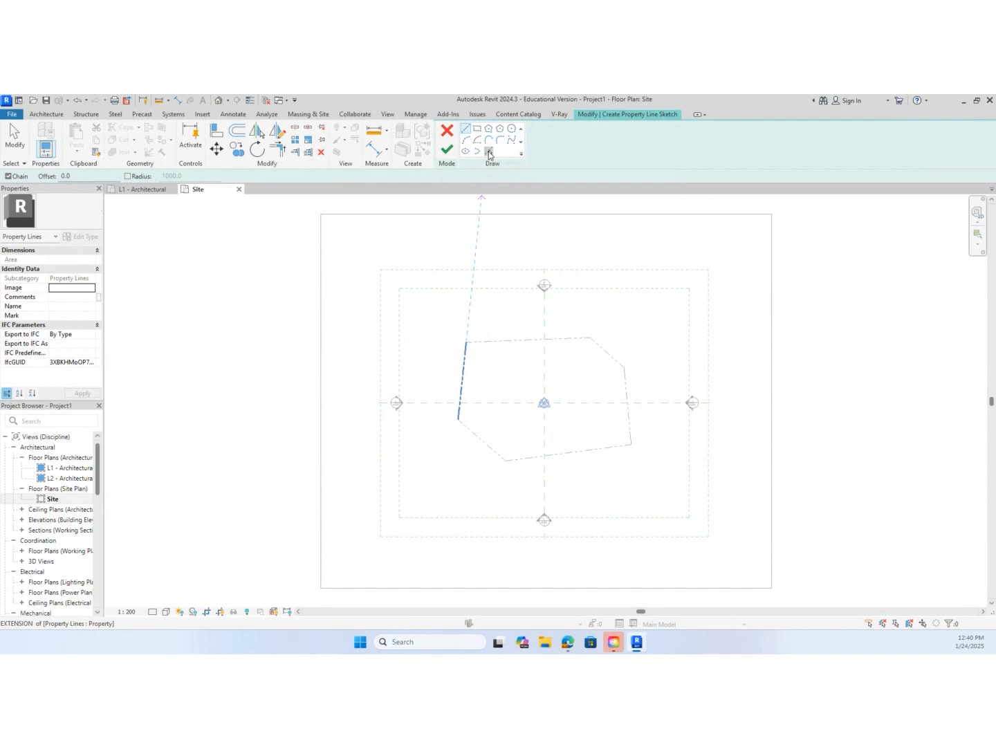
left_click(478, 352)
left_click(482, 346)
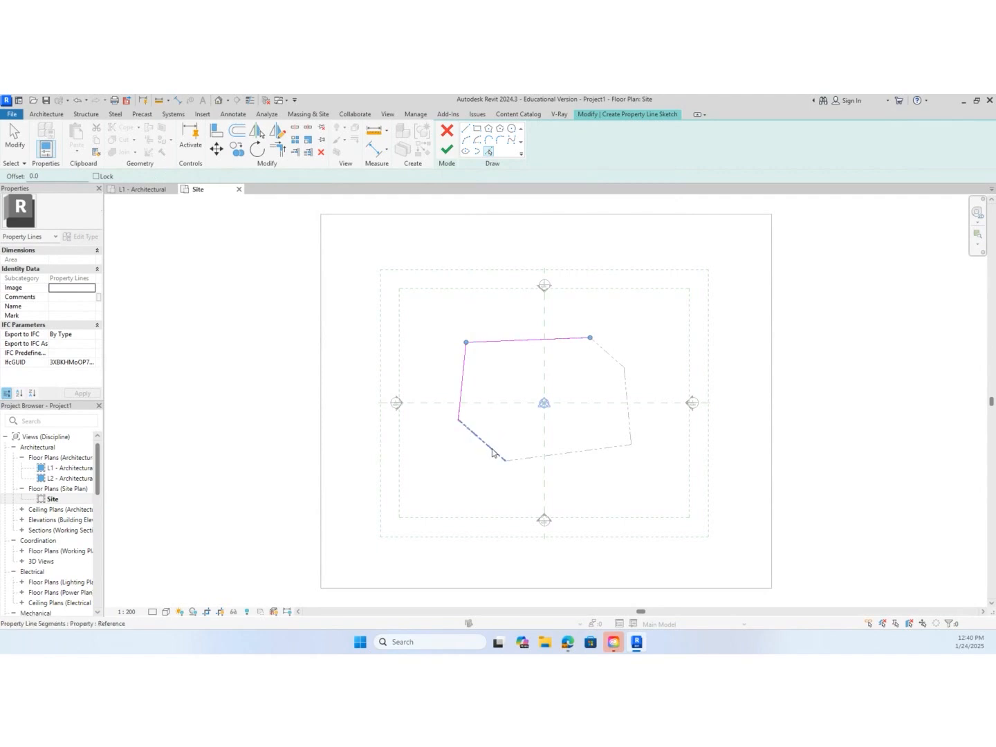
left_click(495, 451)
left_click(556, 459)
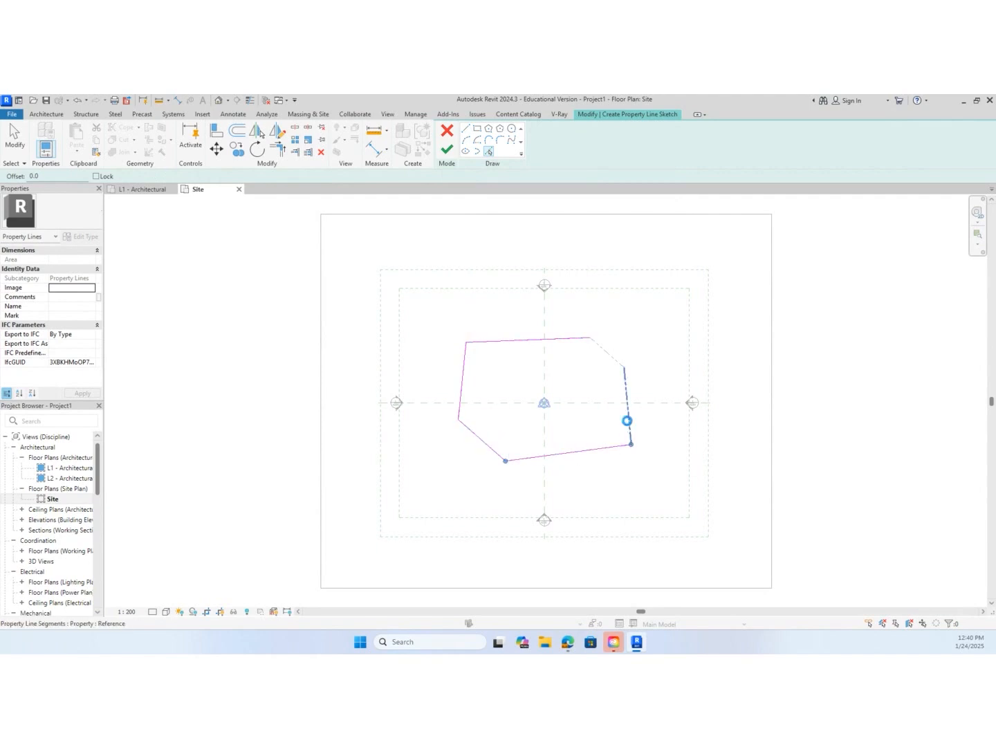
left_click(628, 419)
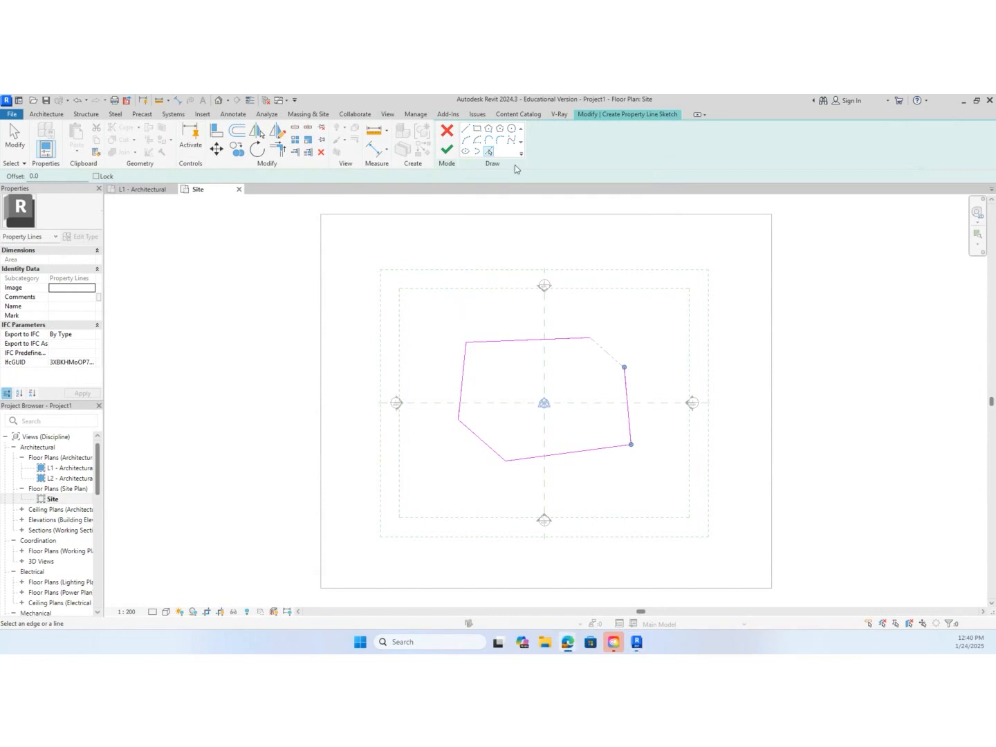
left_click(467, 142)
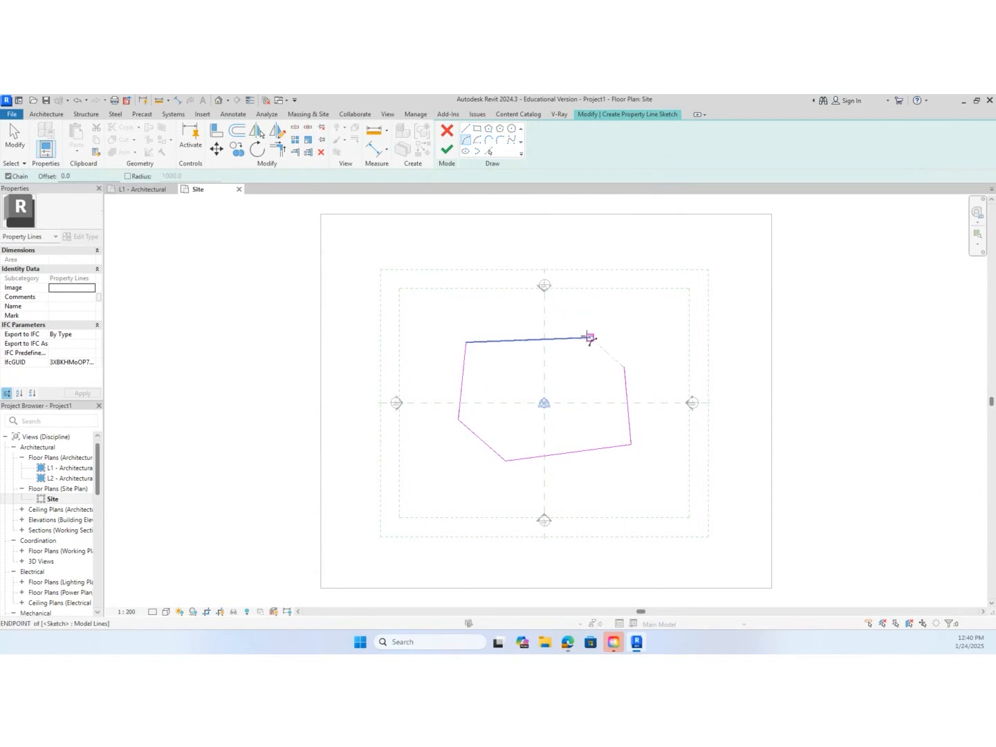
left_click(589, 338)
left_click(623, 358)
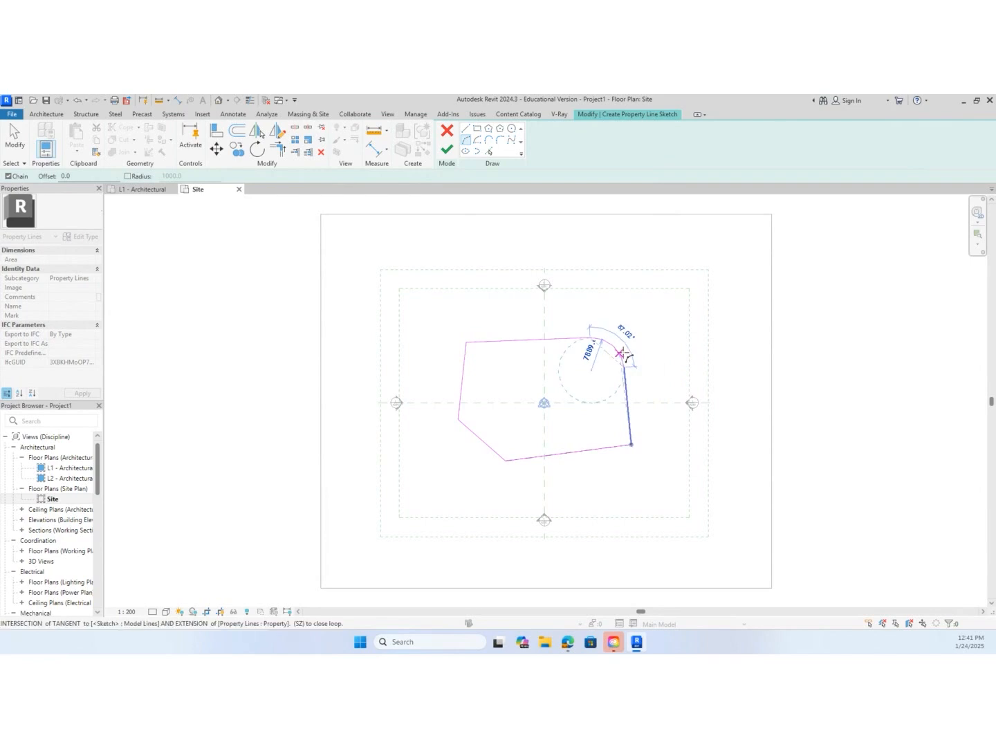
type("7909")
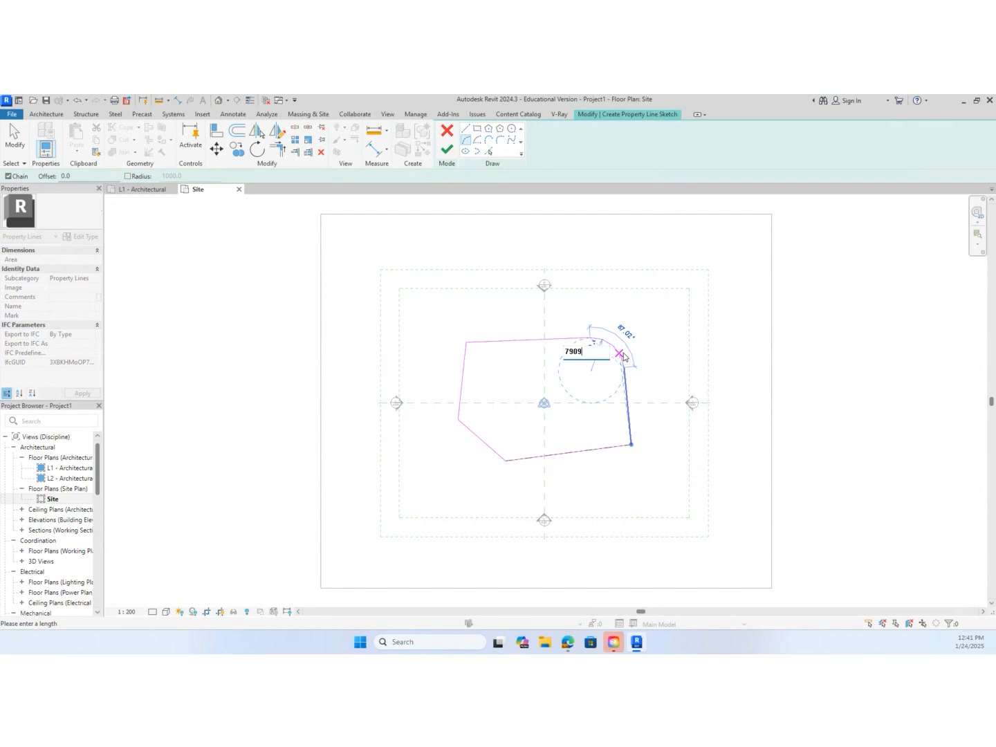
key("Return")
key("Escape")
key("Escape")
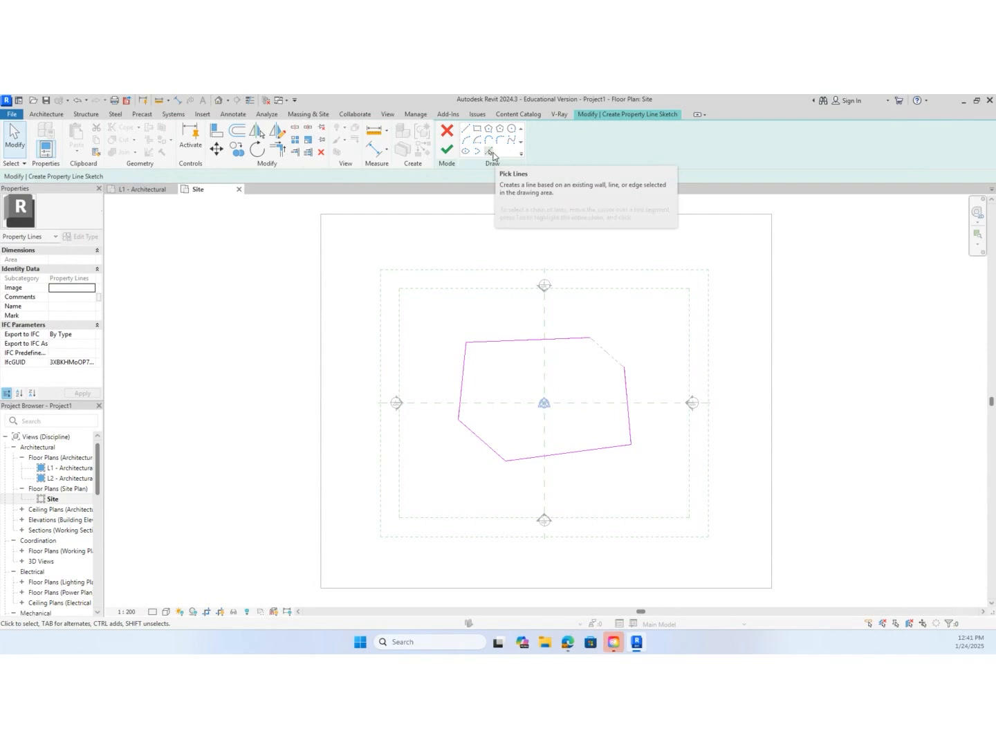
Close the open upper-right corner with a start-end-radius arc bulging outward at radius 7909, and finish the property line sketch
left_click(468, 143)
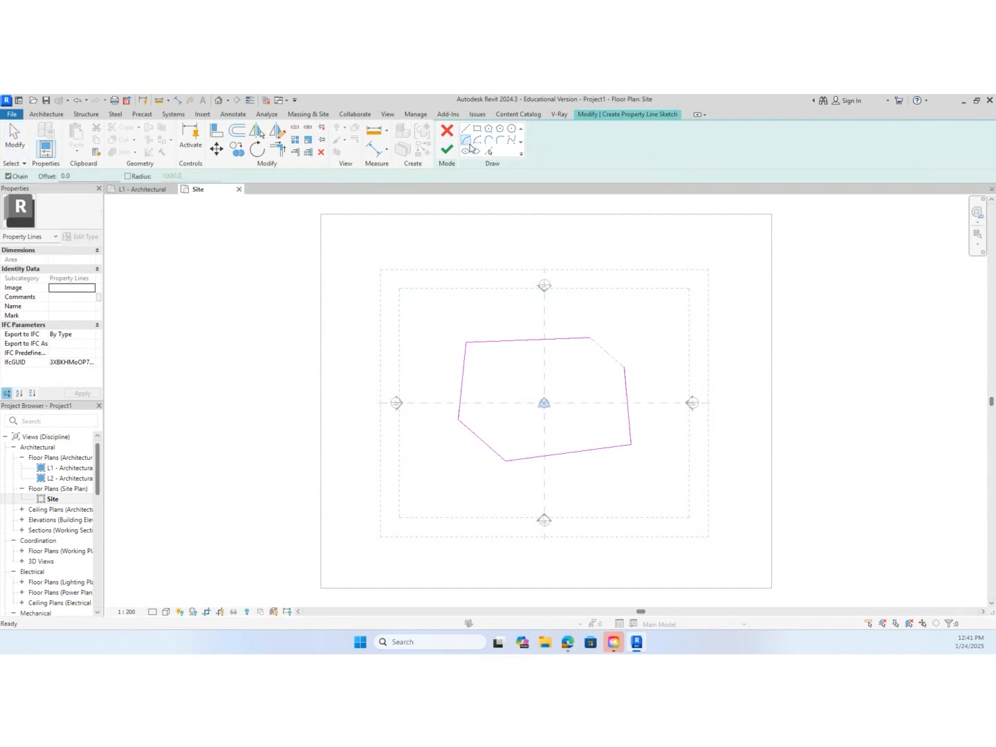
left_click(588, 337)
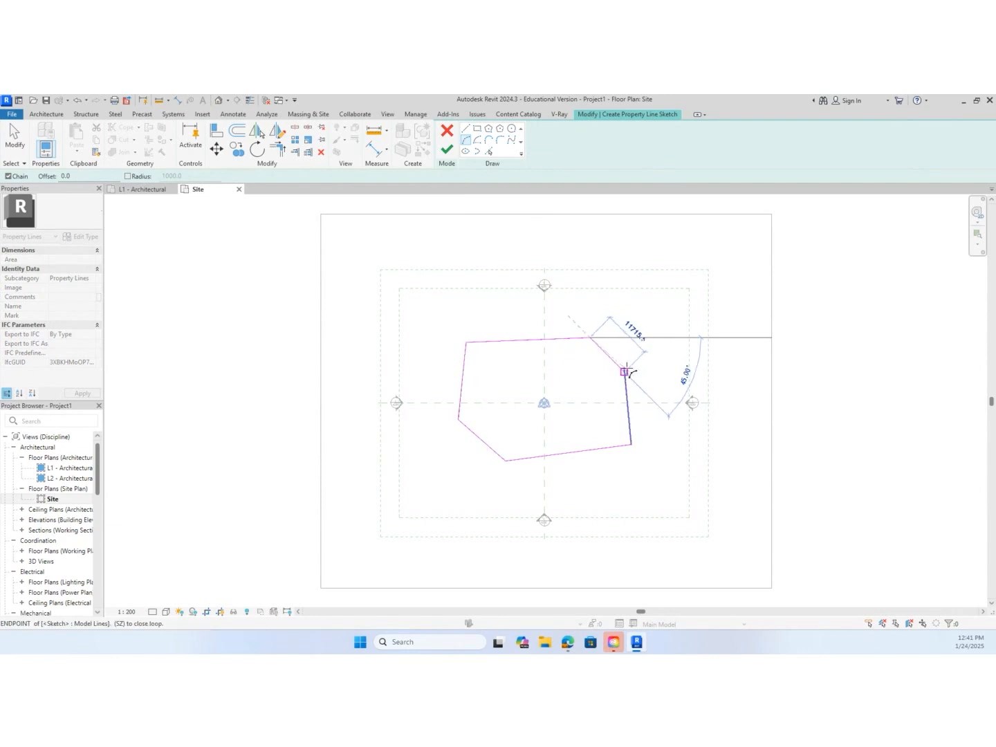
scroll(624, 368, "up", 5)
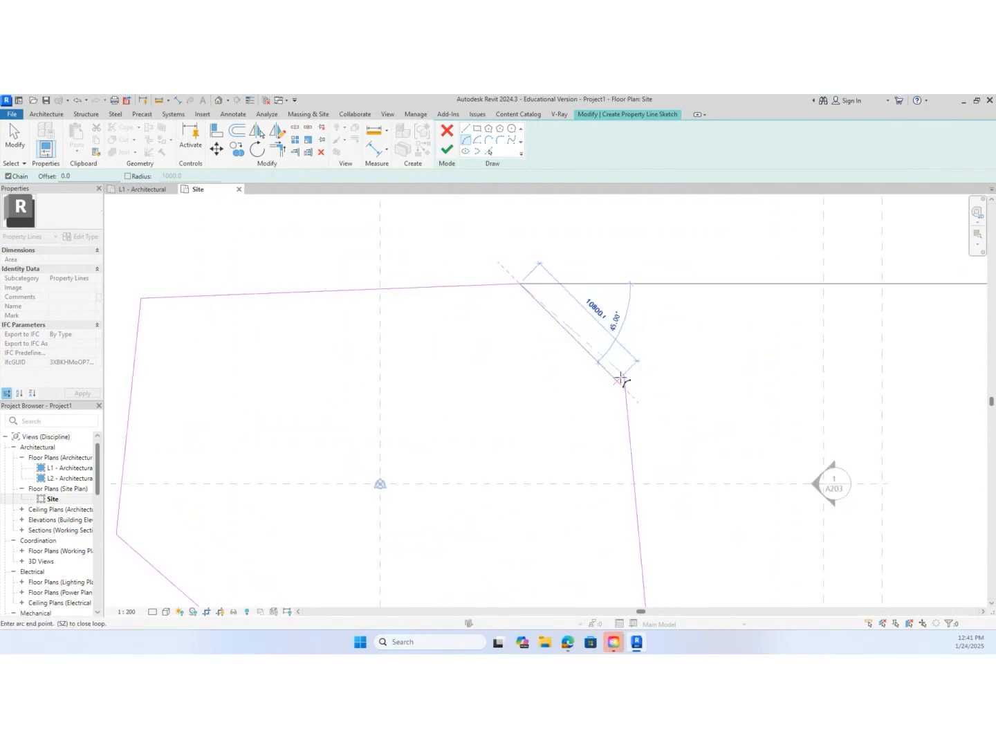
left_click(625, 375)
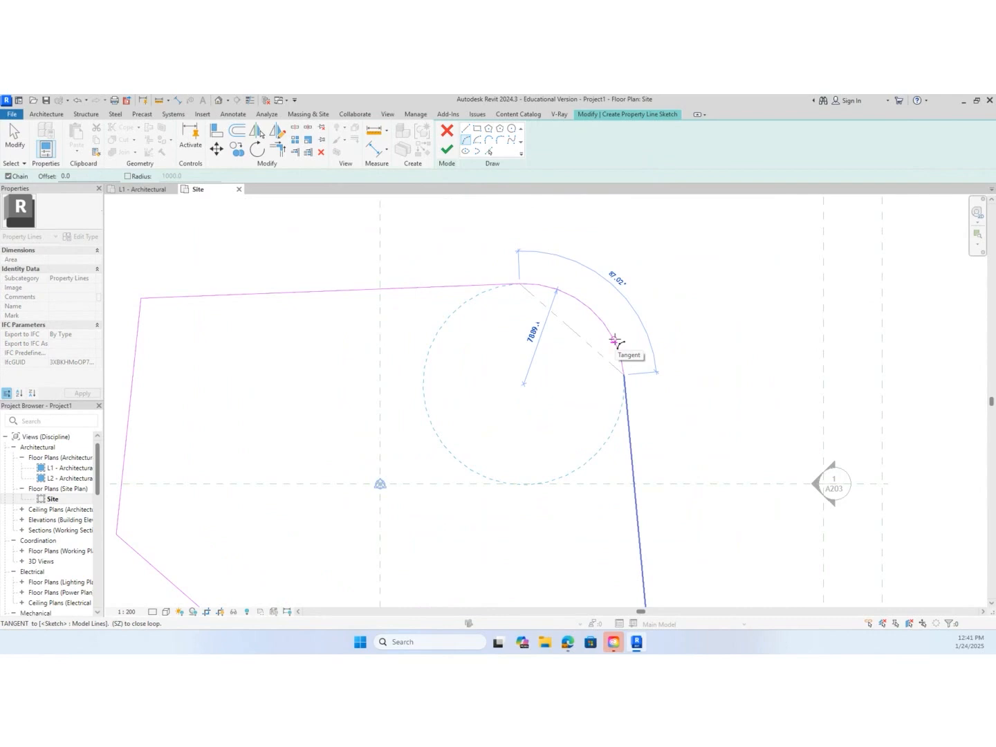
type("7909")
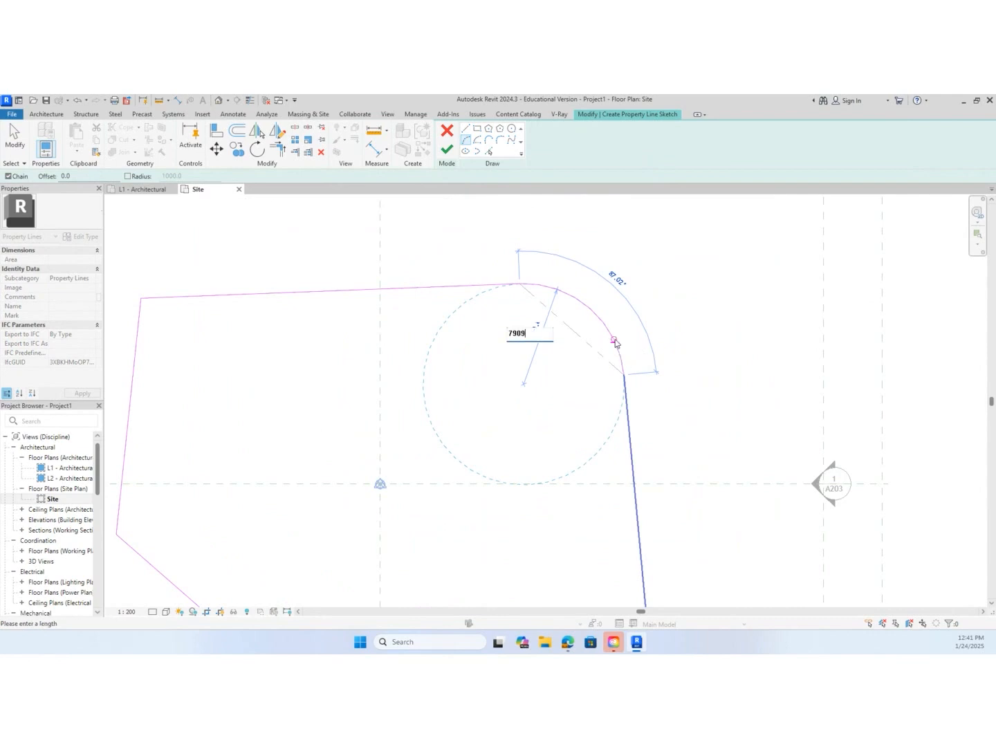
key("Return")
scroll(613, 352, "down", 4)
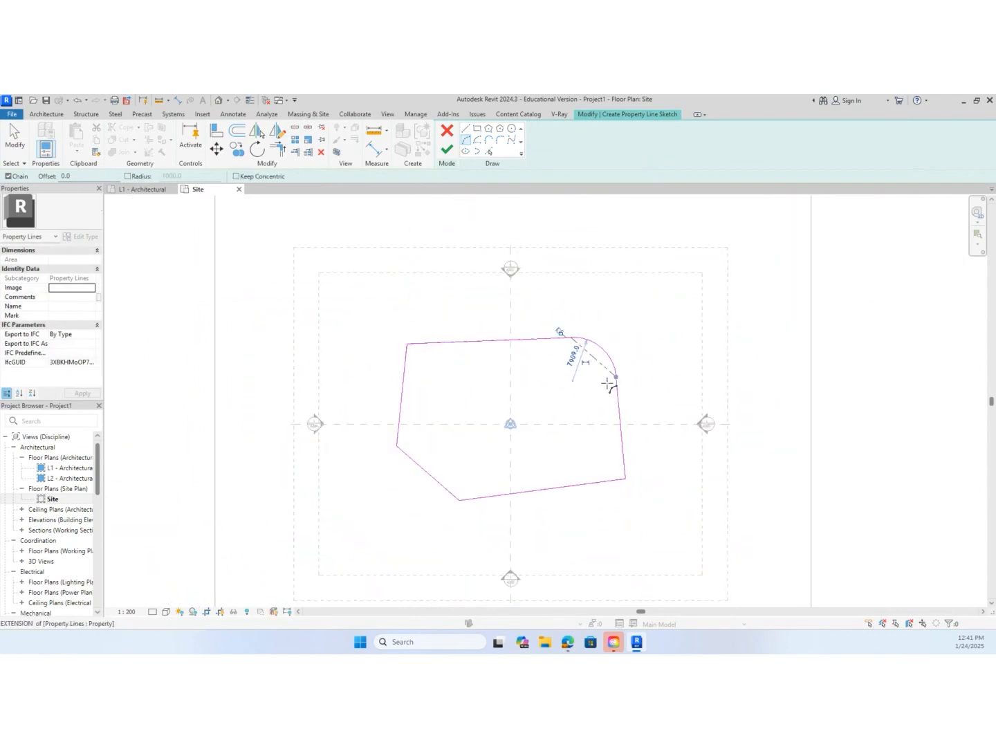
left_click(447, 150)
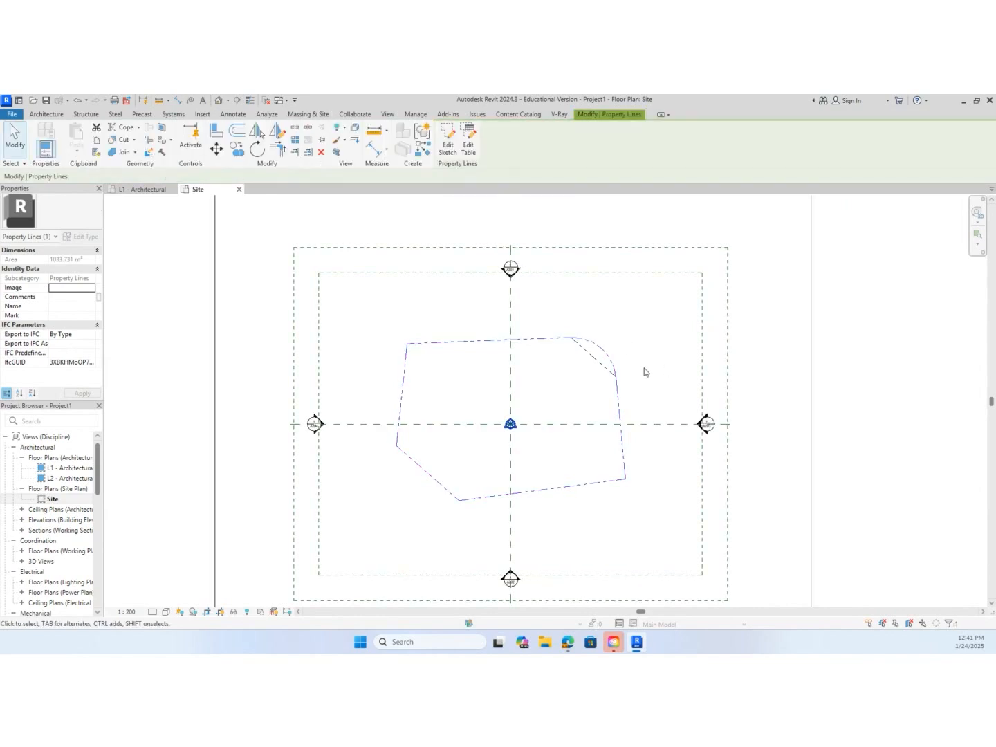
Move the rounded-corner property line up and right, move the original straight-sided boundary down and left, and clear the selection
left_click_drag(607, 350, 720, 252)
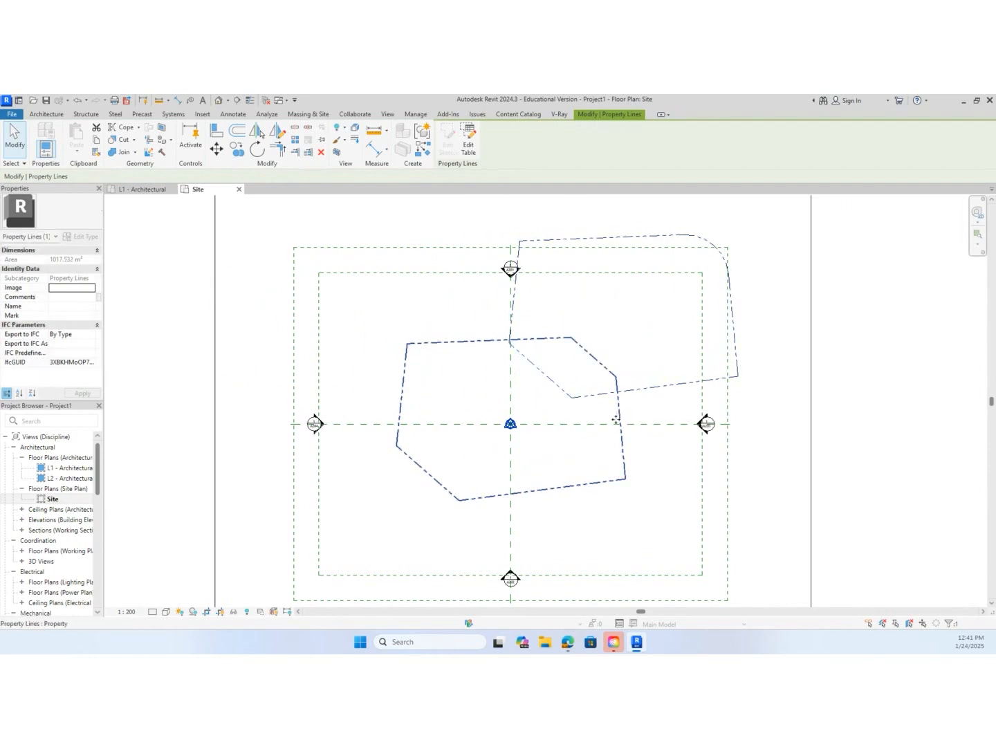
left_click_drag(620, 414, 562, 483)
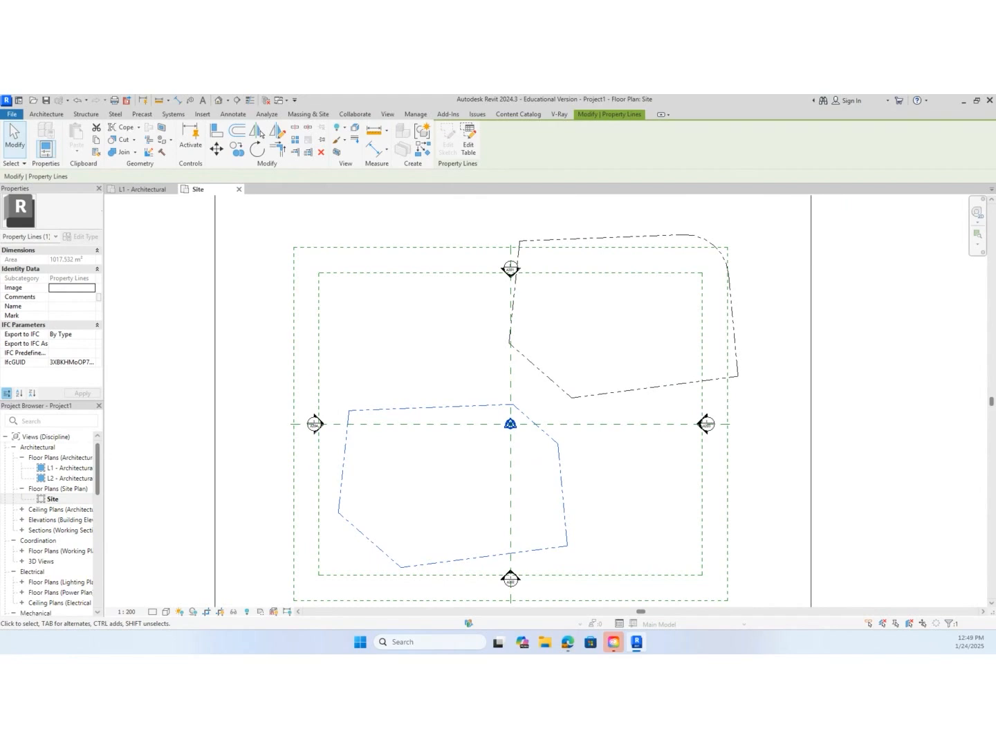
key("alt+Tab")
key("Escape")
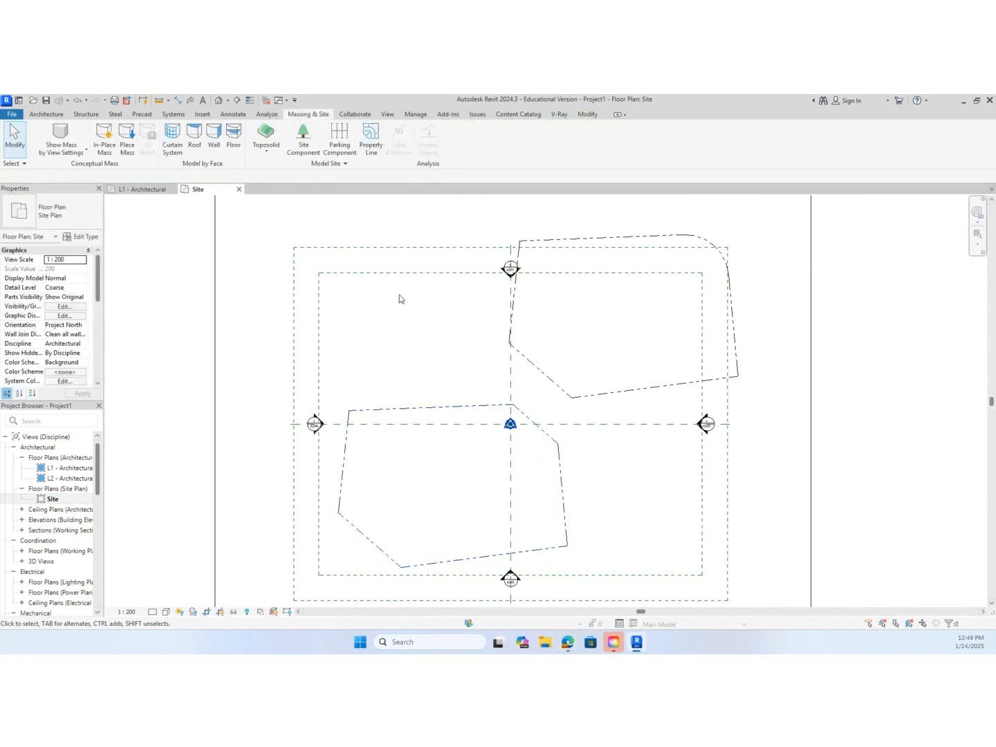
Start another sketched property line and trace the five straight sides of the moved original boundary, omitting its diagonal upper-right side
left_click(369, 146)
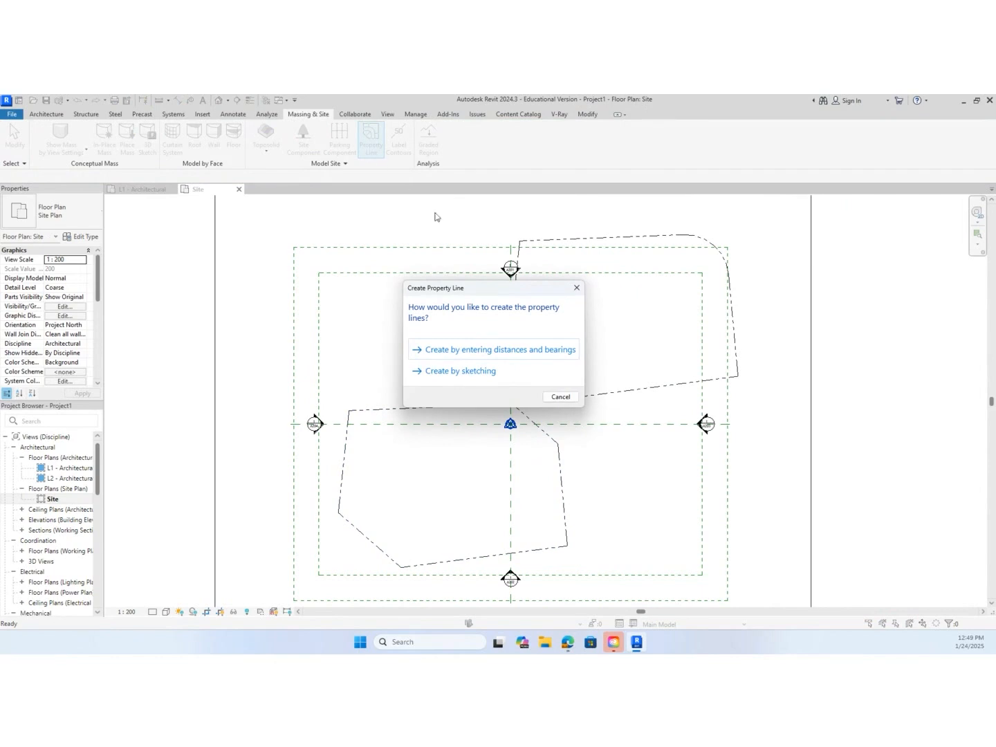
left_click(464, 372)
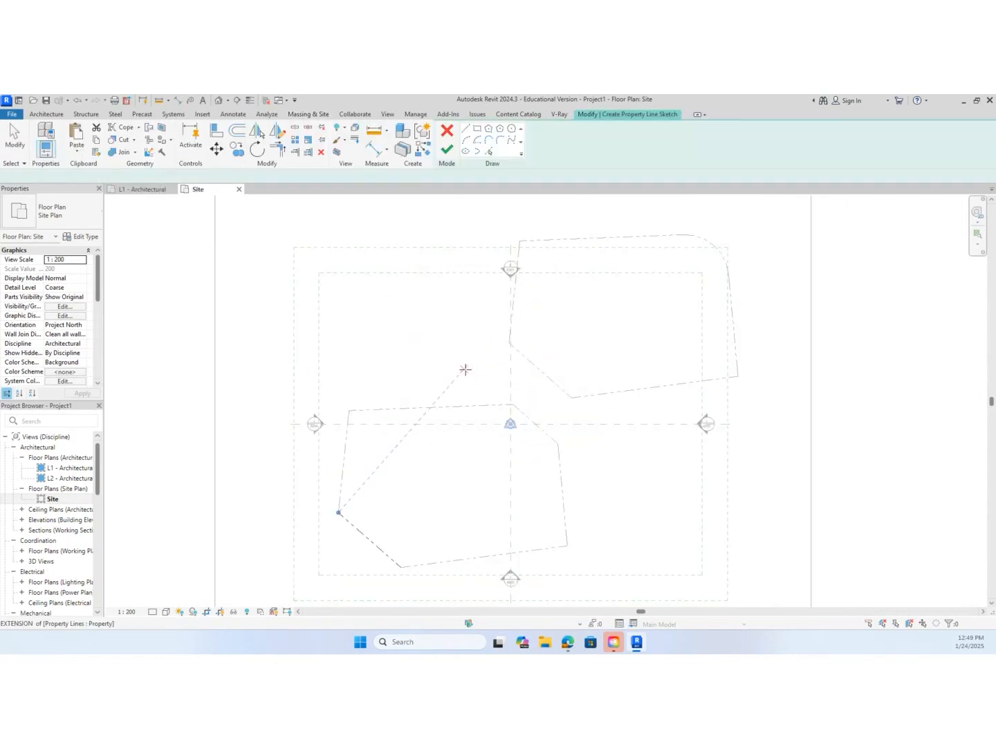
left_click(487, 152)
left_click(433, 408)
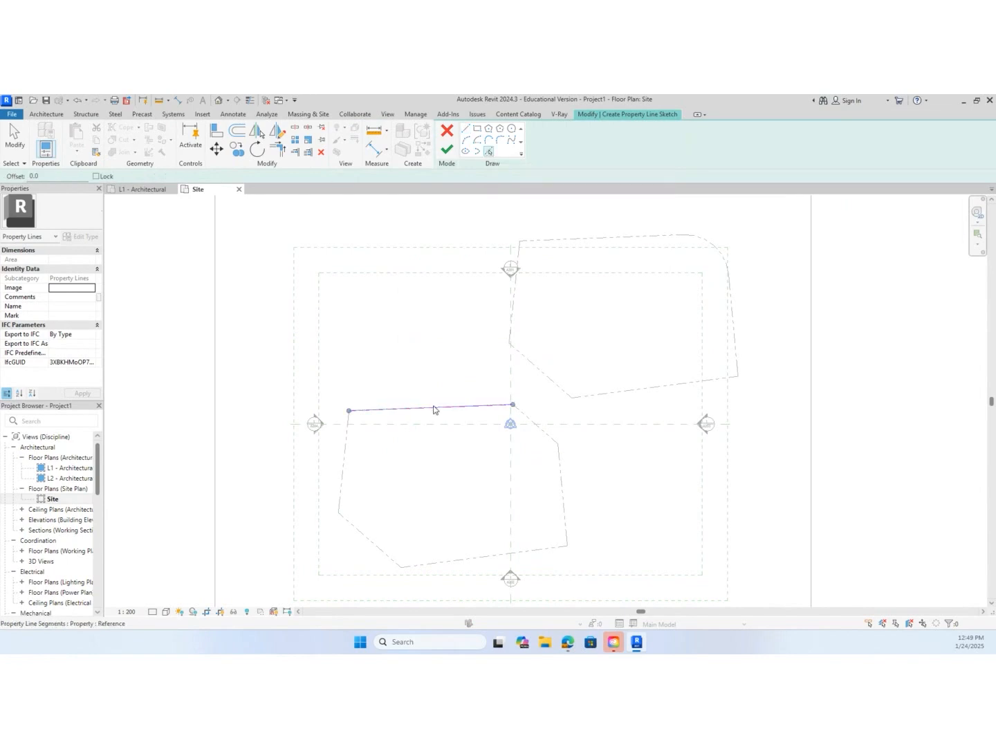
left_click(346, 445)
left_click(373, 539)
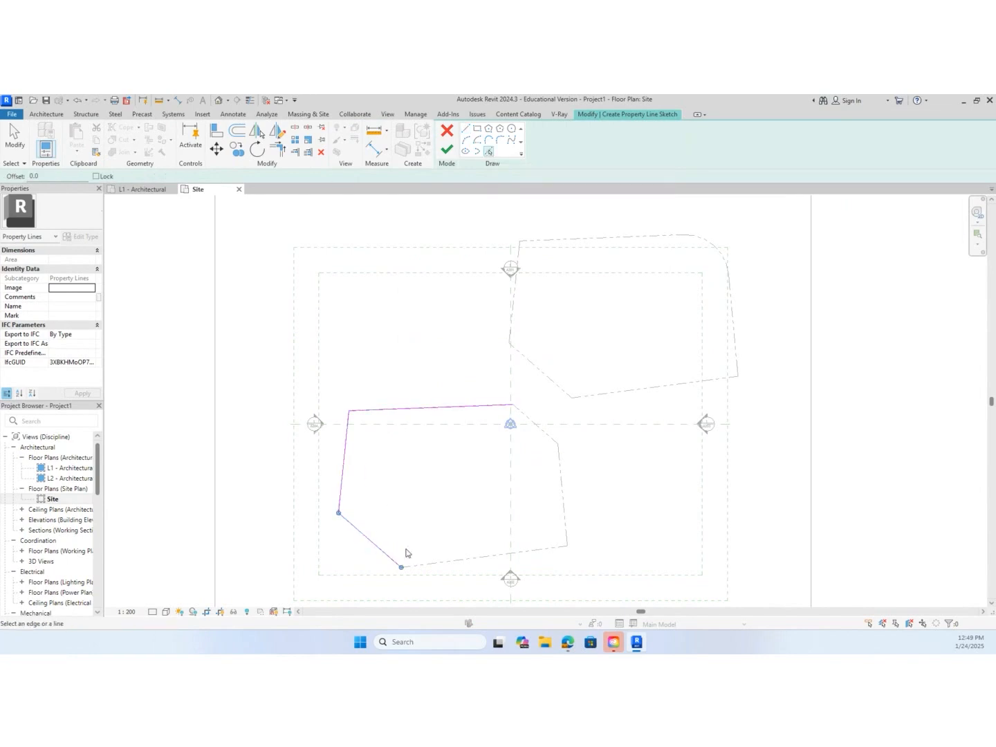
left_click(428, 563)
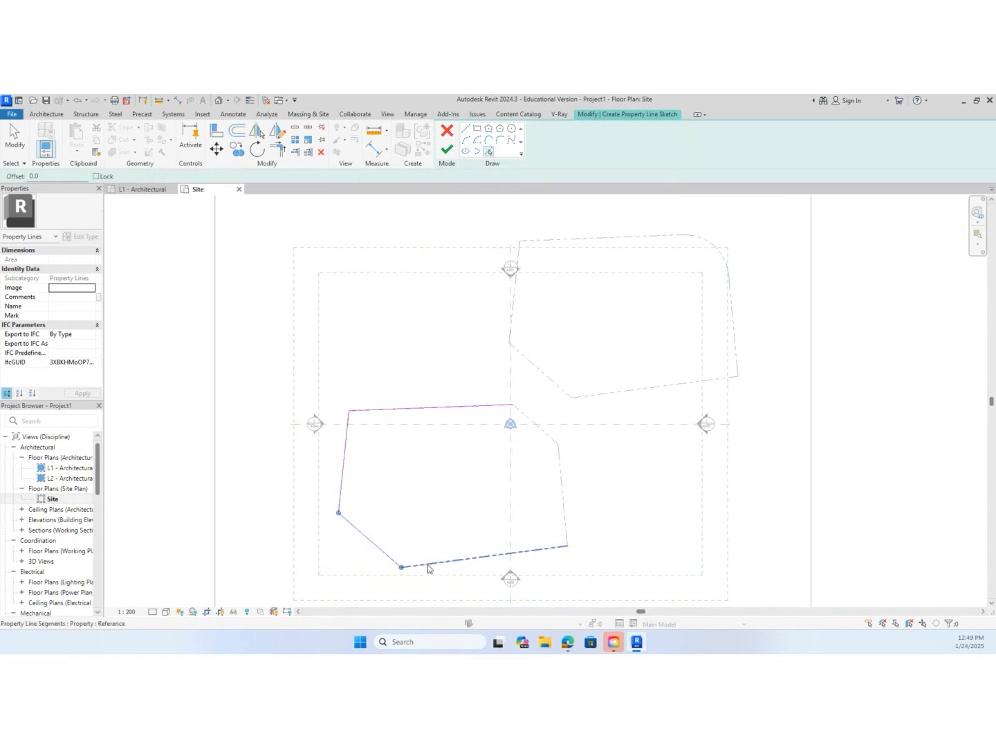
left_click(564, 498)
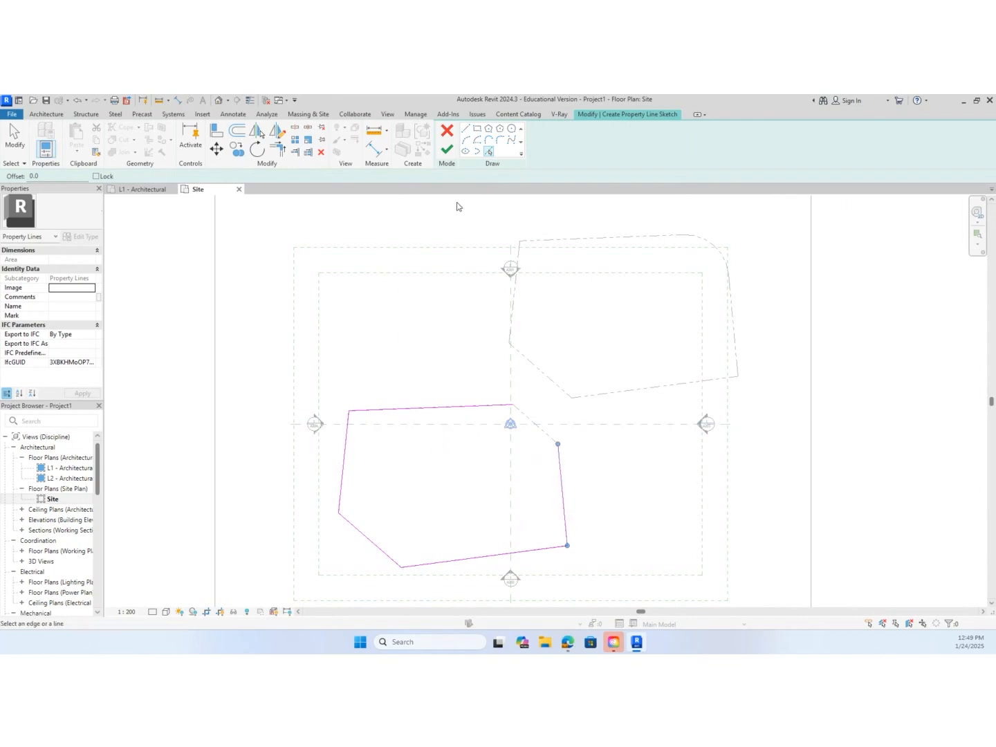
Join the two open endpoints of the second sketch with an outward arc of radius 7909 and finish the property line
left_click(466, 142)
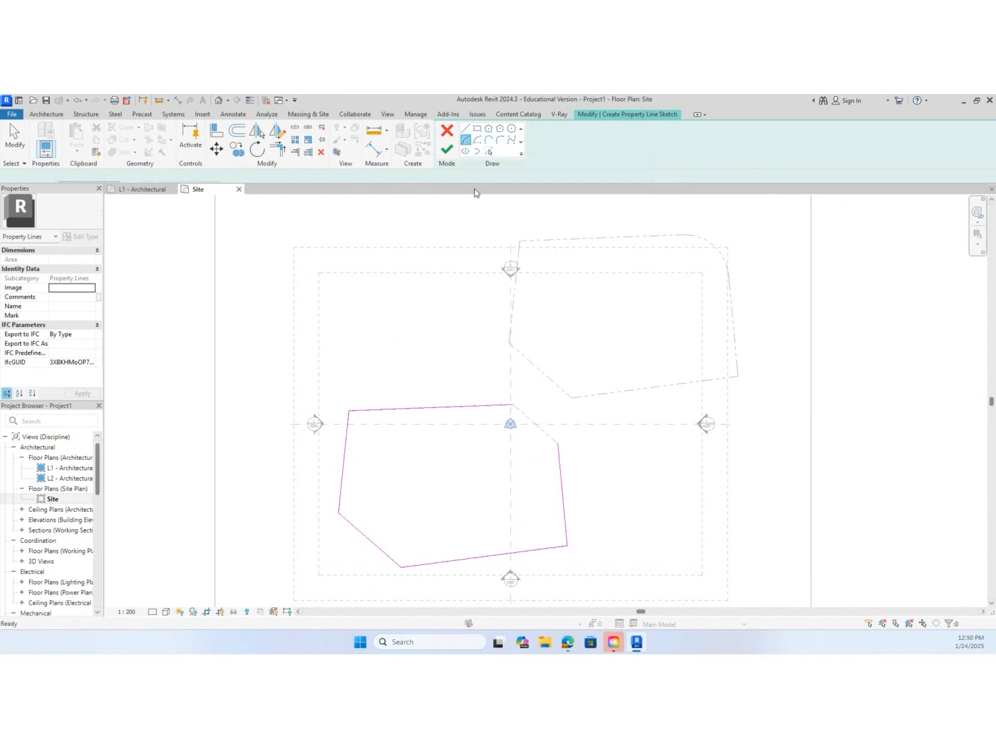
left_click(513, 405)
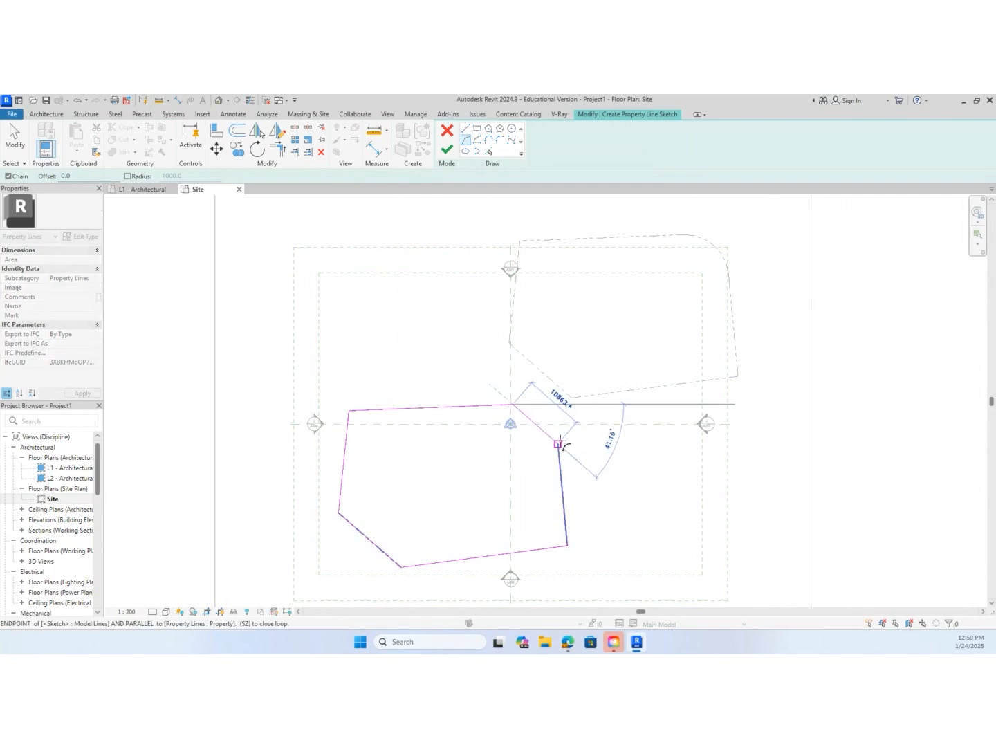
scroll(557, 444, "up", 3)
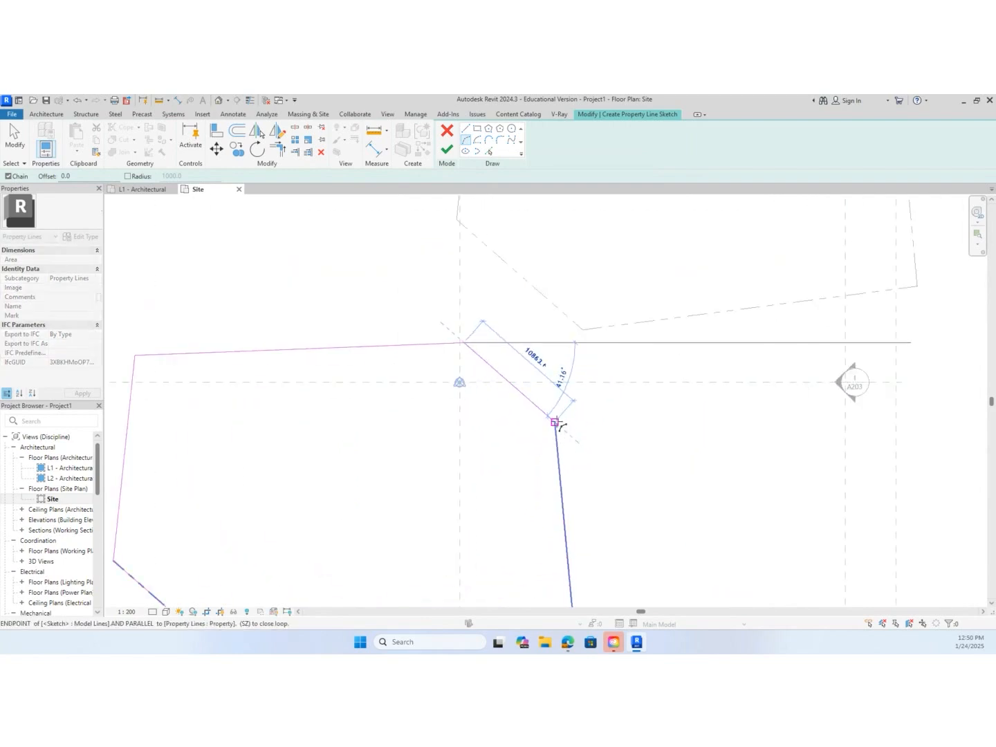
left_click(555, 420)
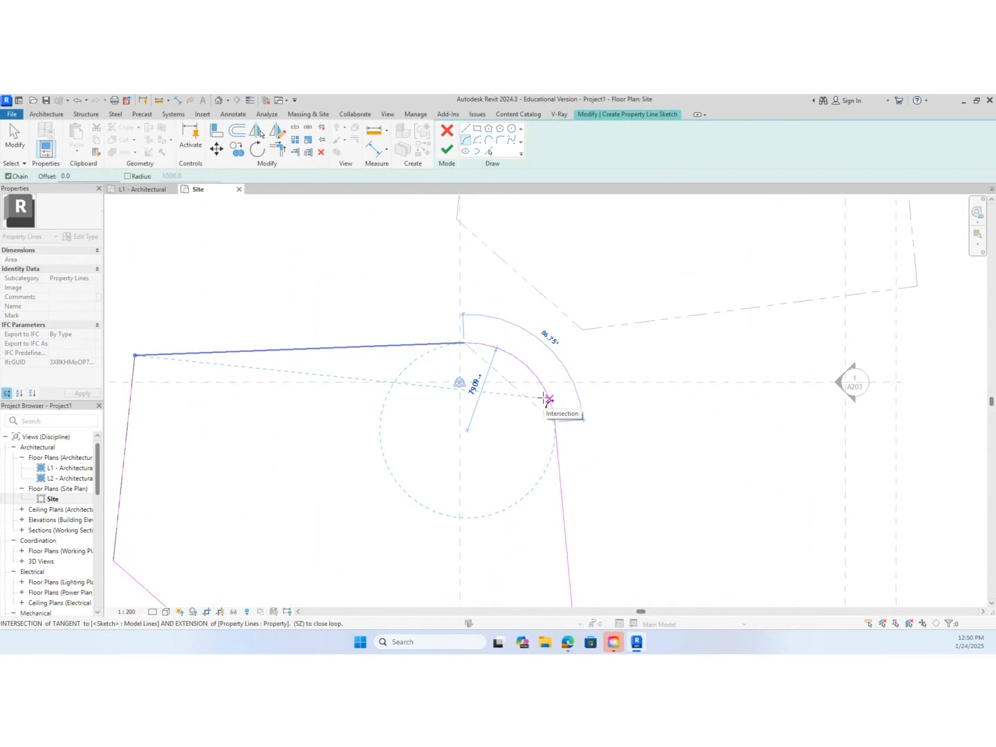
type("7909")
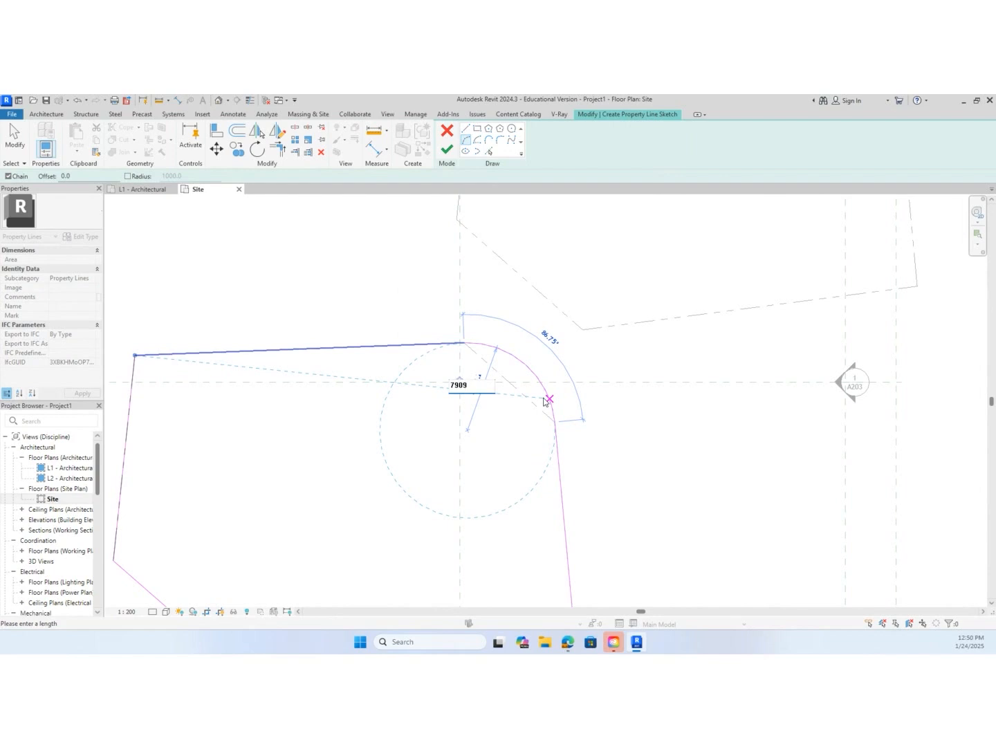
key("Return")
scroll(617, 414, "down", 3)
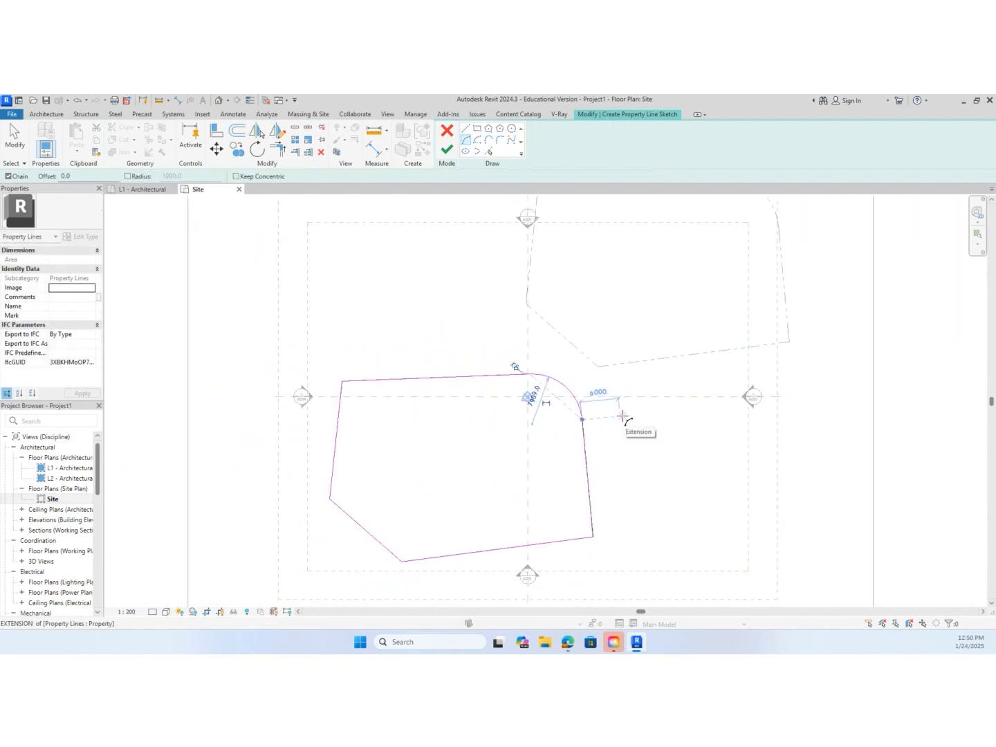
key("Escape")
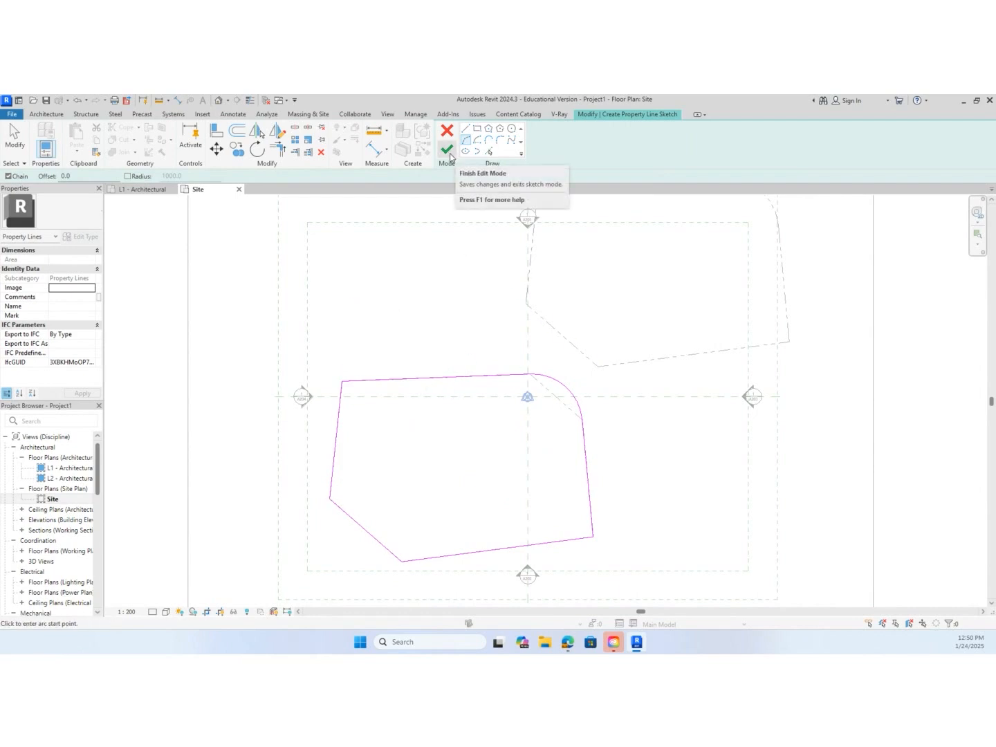
left_click(449, 151)
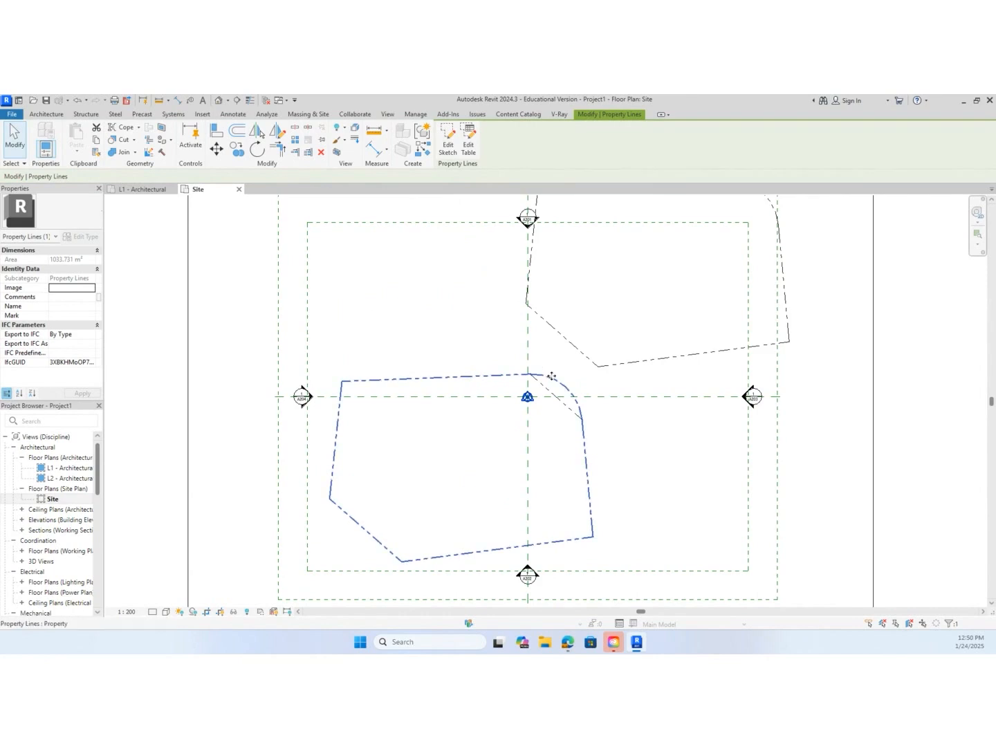
Move the overlapping rounded-corner property line up and left, clear of the straight-sided boundary, and delete it
left_click_drag(544, 373, 410, 225)
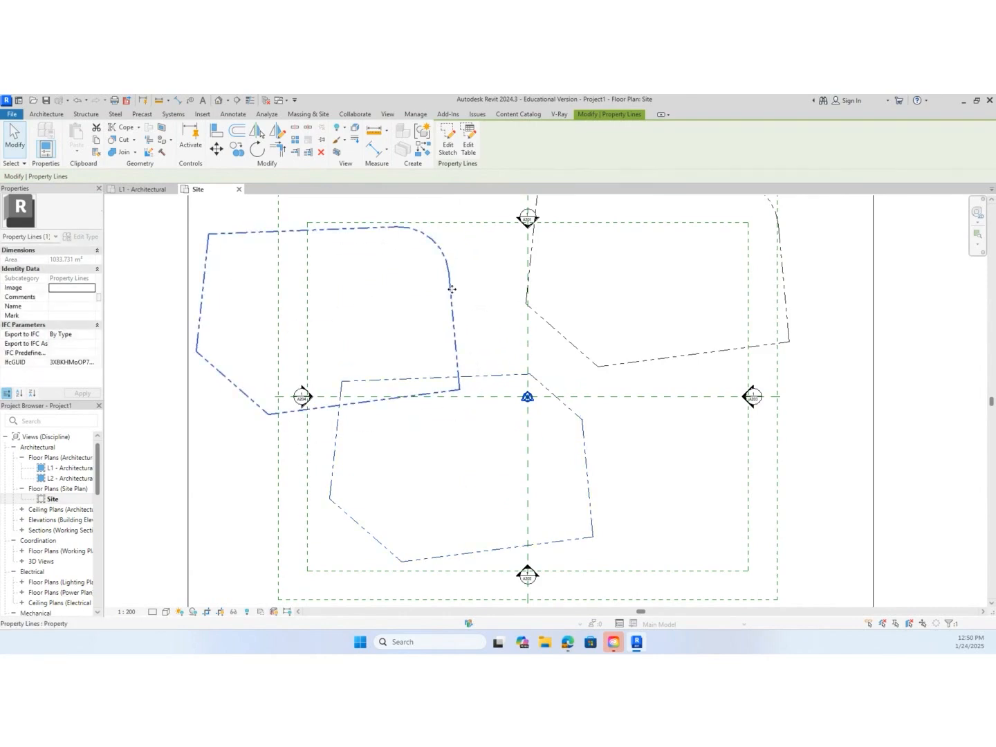
key("Delete")
scroll(614, 396, "down", 1)
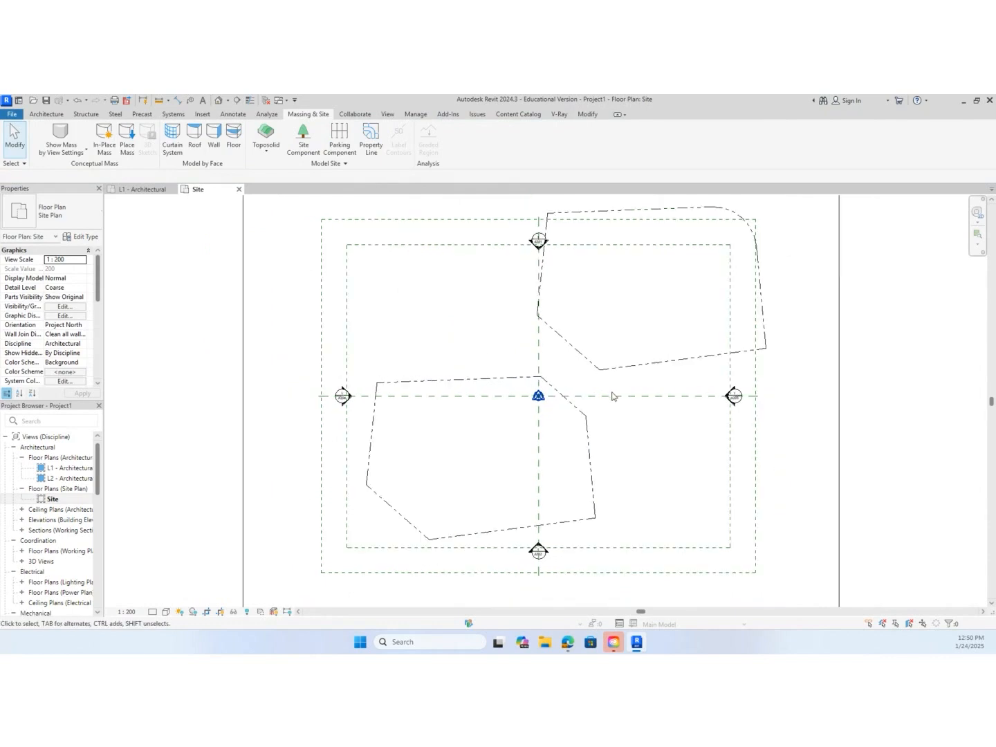
Edit the straight-sided property line's deed data, changing line 6 to an Arc with radius 7909 and direction L, and accept it
middle_click_drag(600, 437, 569, 371)
left_click(548, 361)
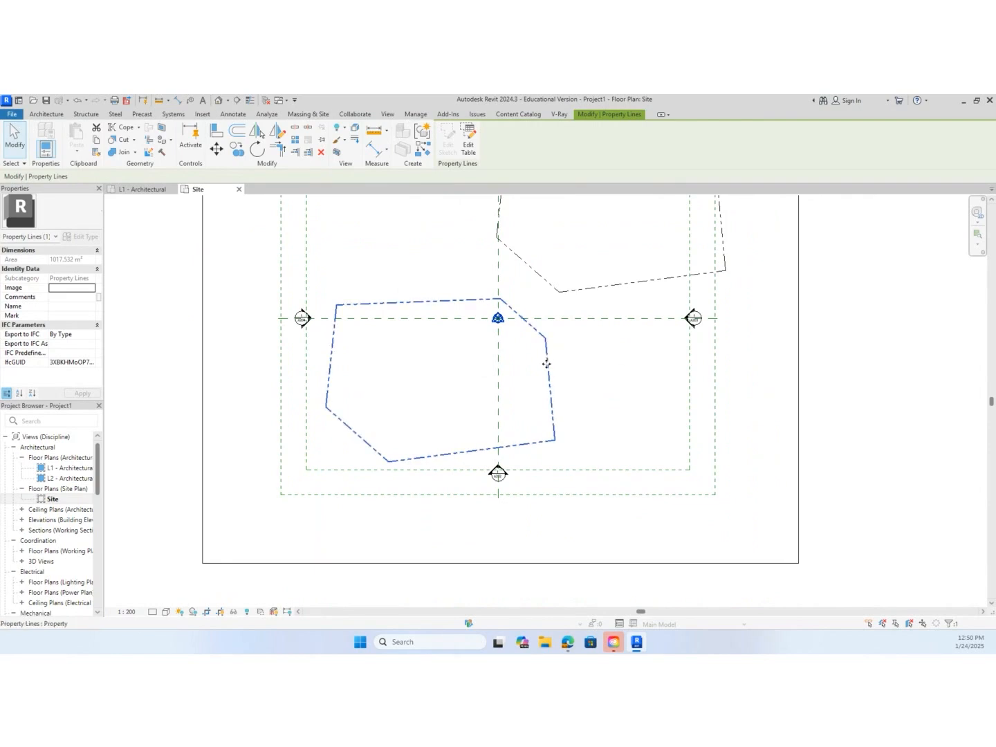
left_click(469, 148)
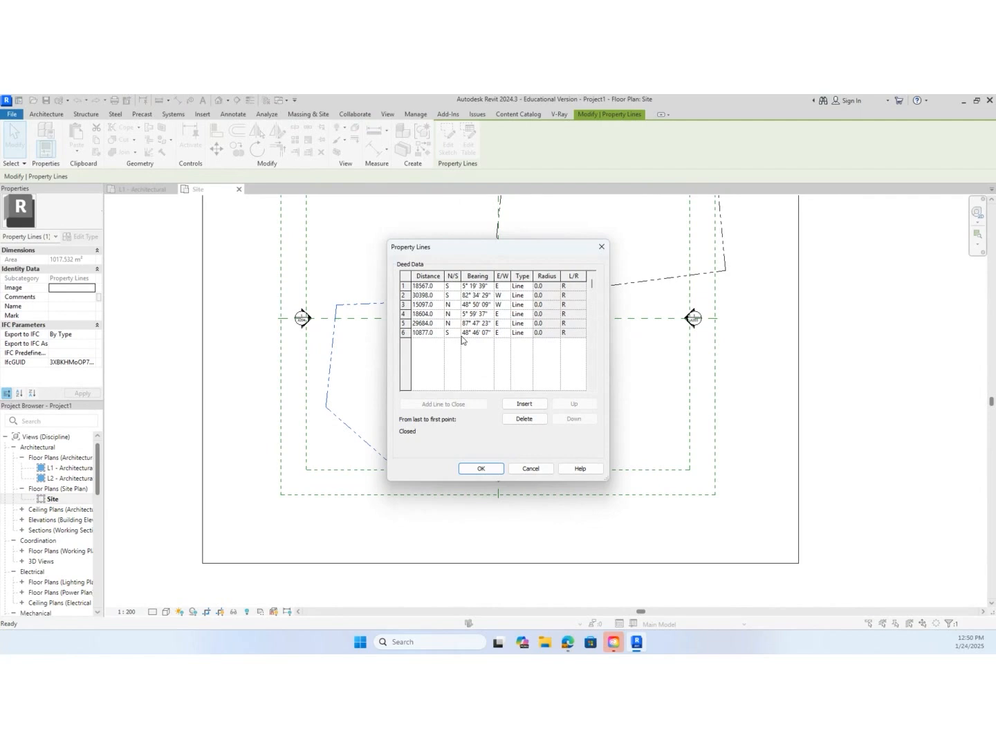
left_click(530, 334)
left_click(520, 352)
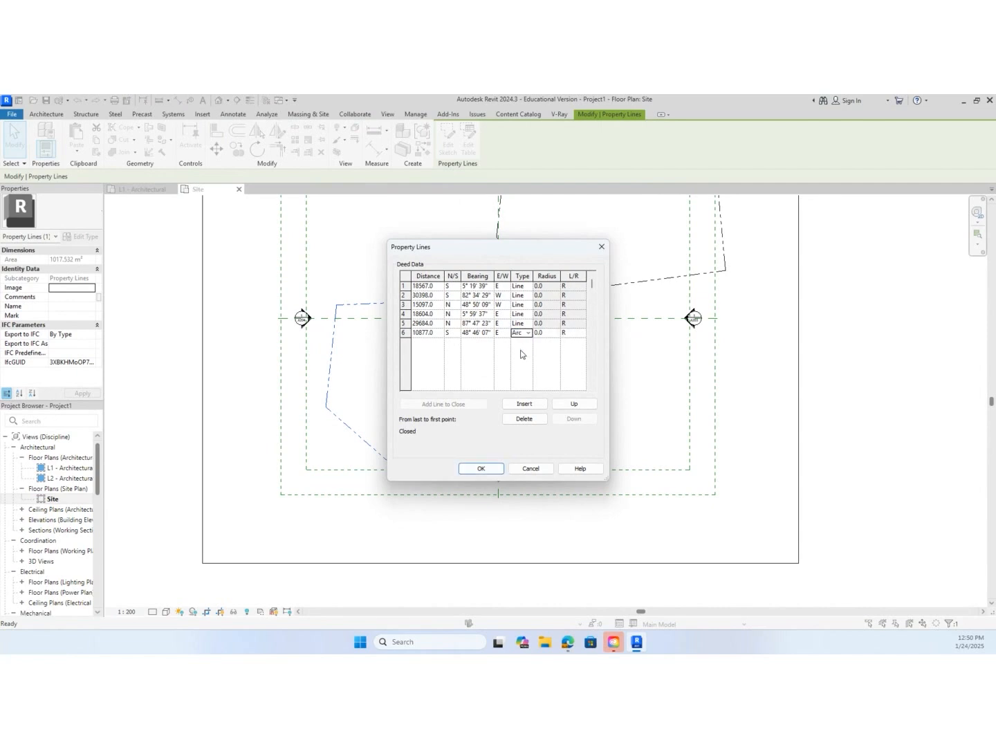
left_click(554, 332)
left_click(544, 333)
left_click_drag(546, 332, 524, 335)
type("7909")
left_click(573, 334)
left_click(581, 333)
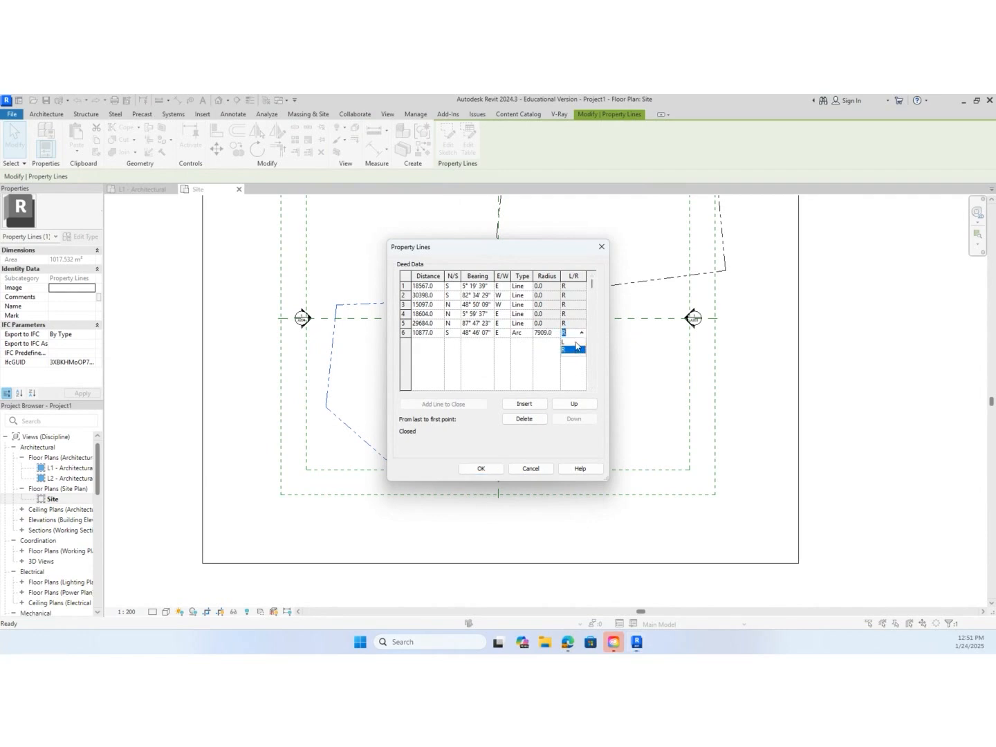
left_click(575, 343)
left_click(479, 469)
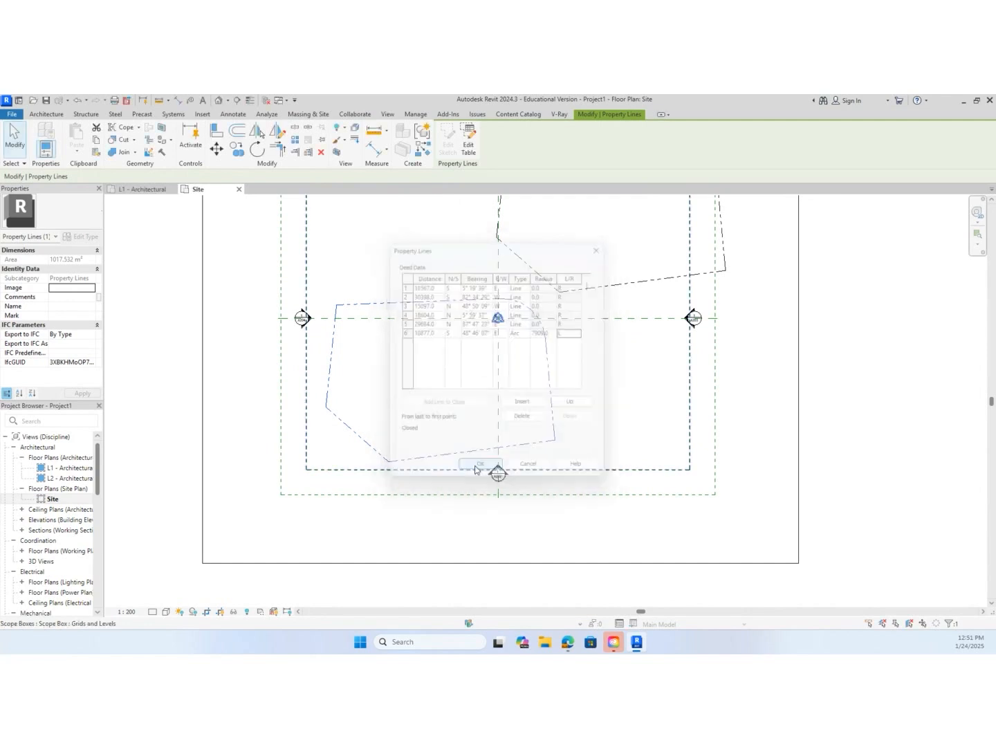
Delete the upper-right sketched property line, move the remaining table-based boundary up and right around the project base point, and deselect it
scroll(593, 379, "down", 3)
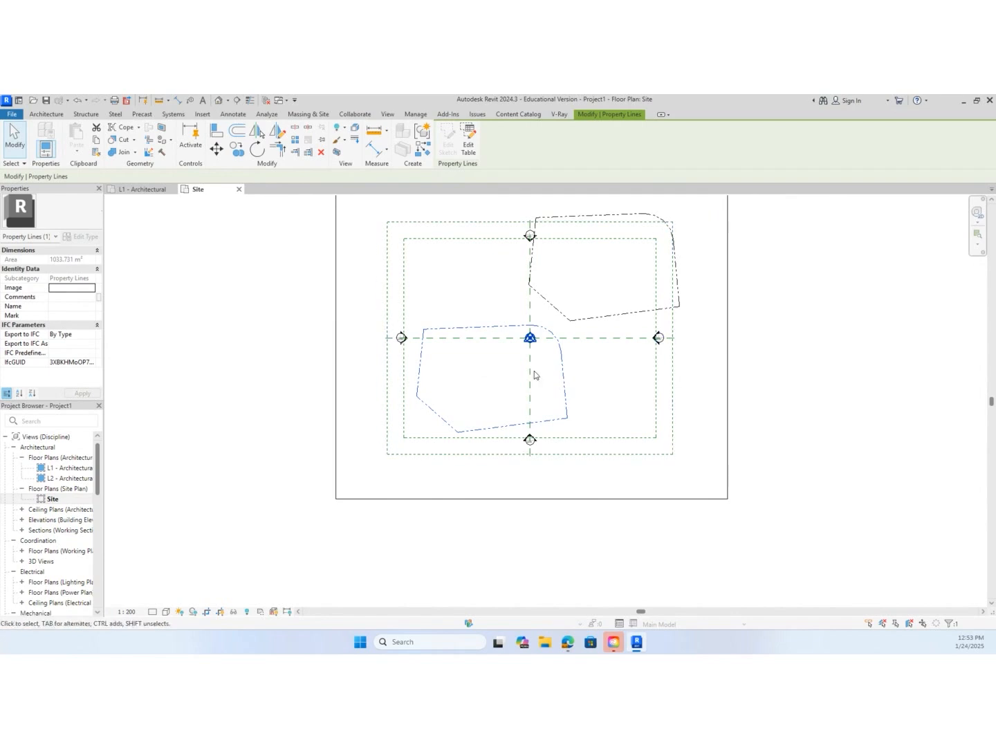
left_click(554, 311)
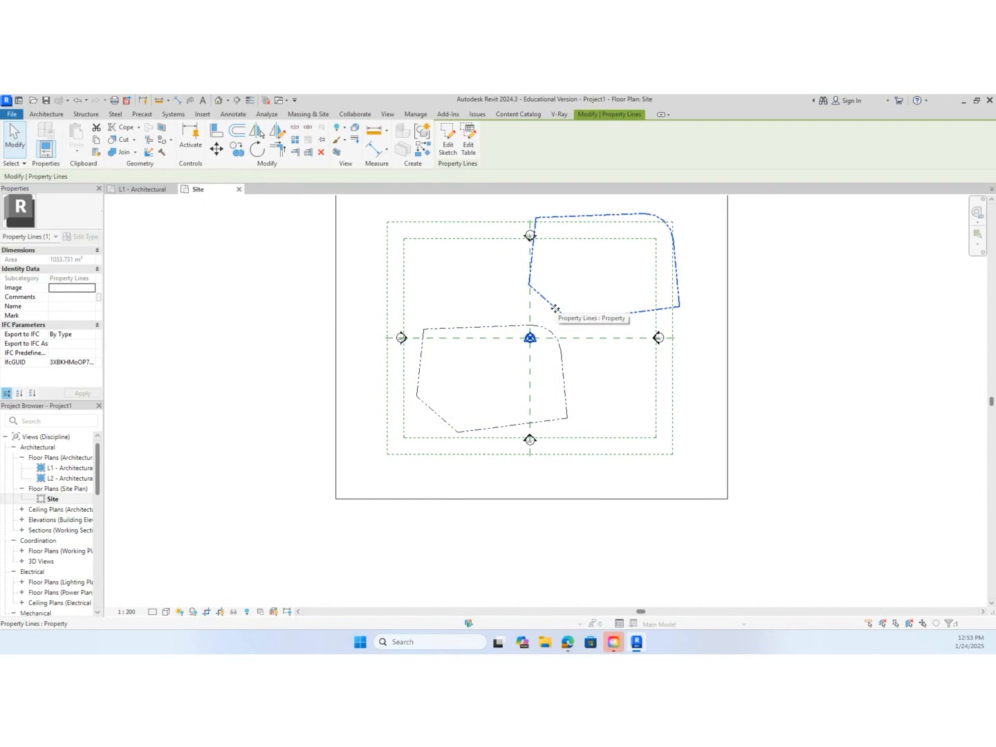
key("Delete")
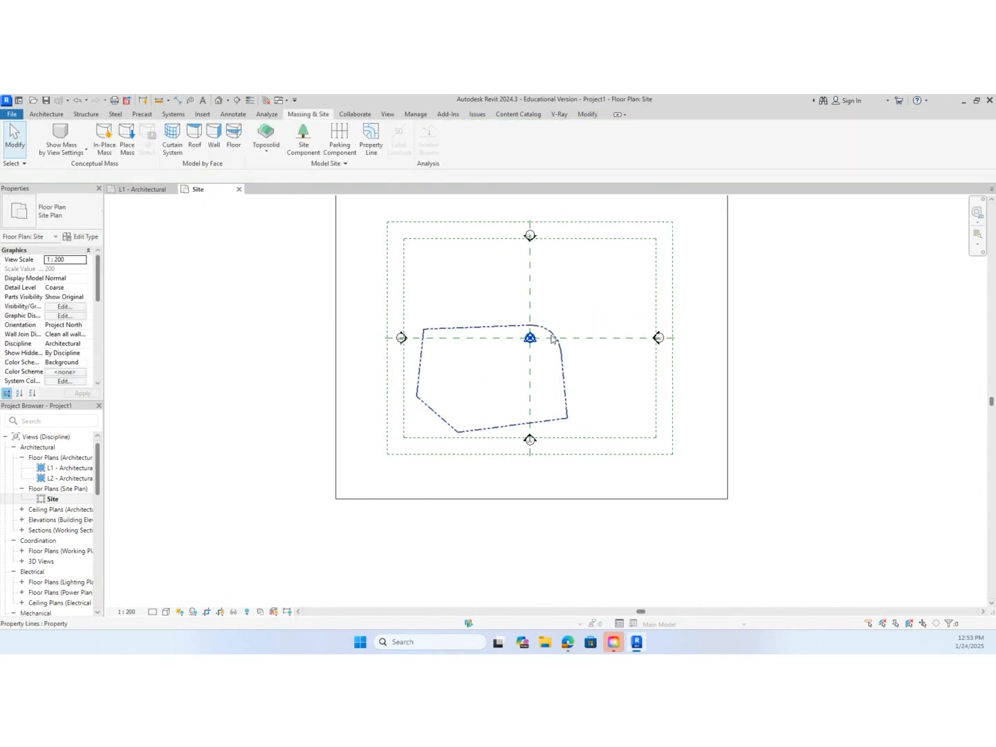
left_click(553, 336)
left_click_drag(552, 336, 601, 292)
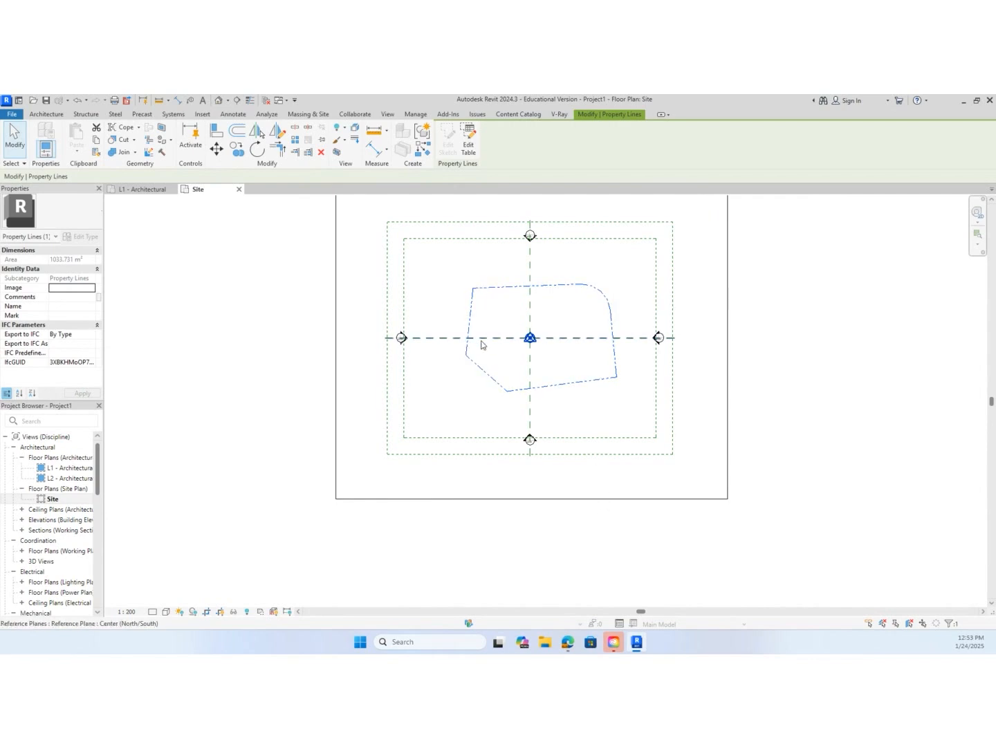
left_click(214, 329)
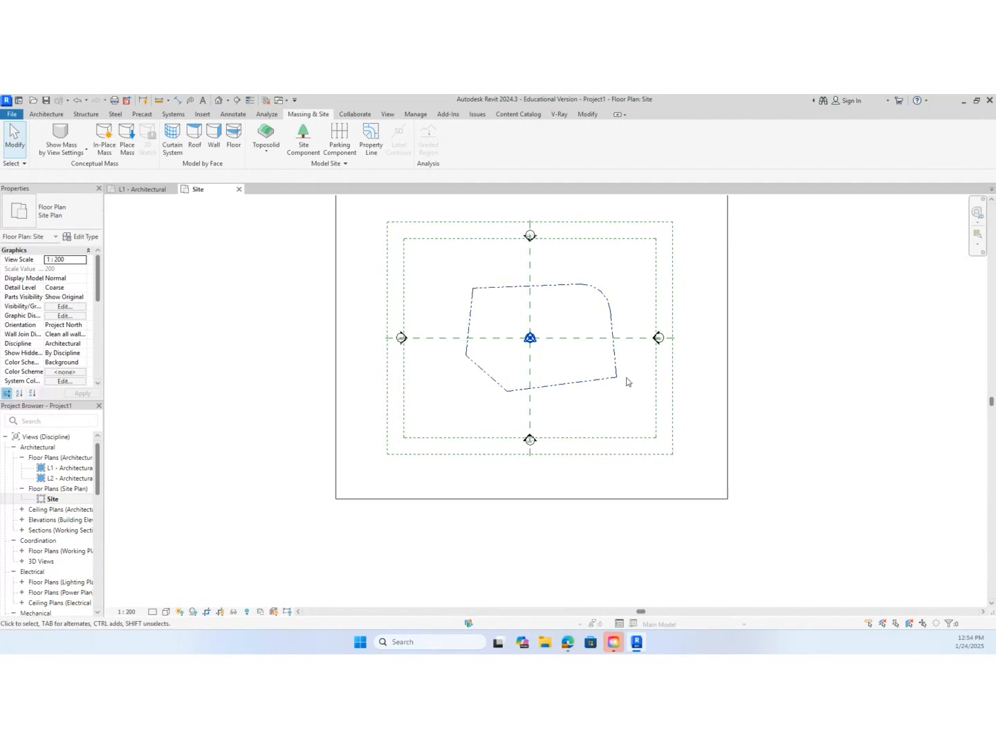
Set the Site floor plan view's orientation to True North
left_click(469, 304)
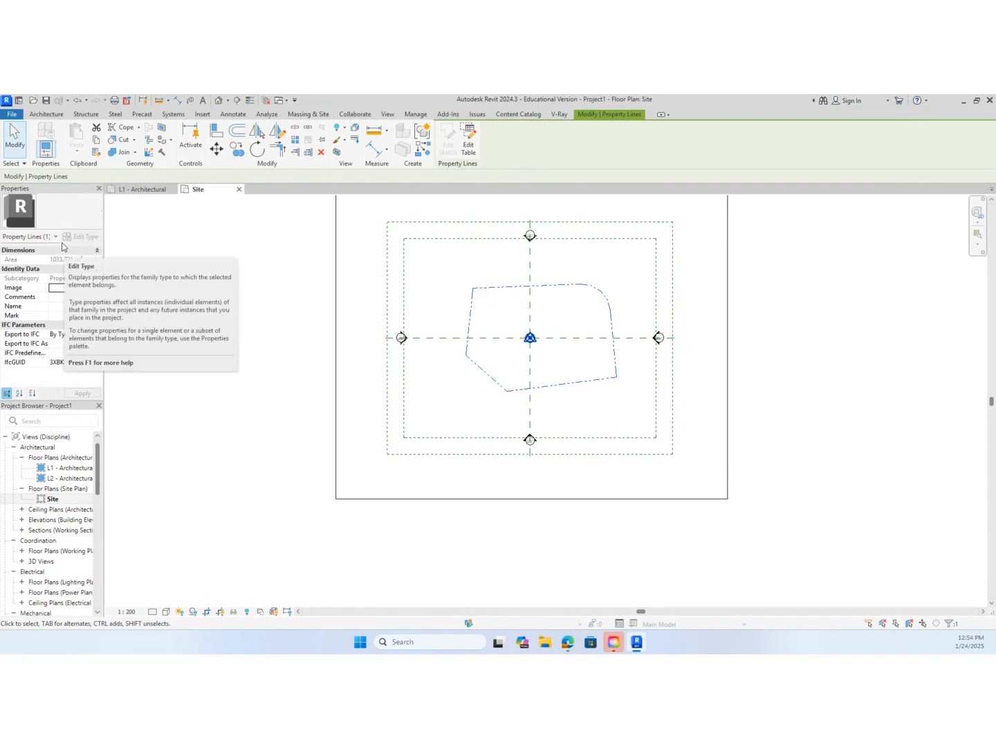
left_click(293, 267)
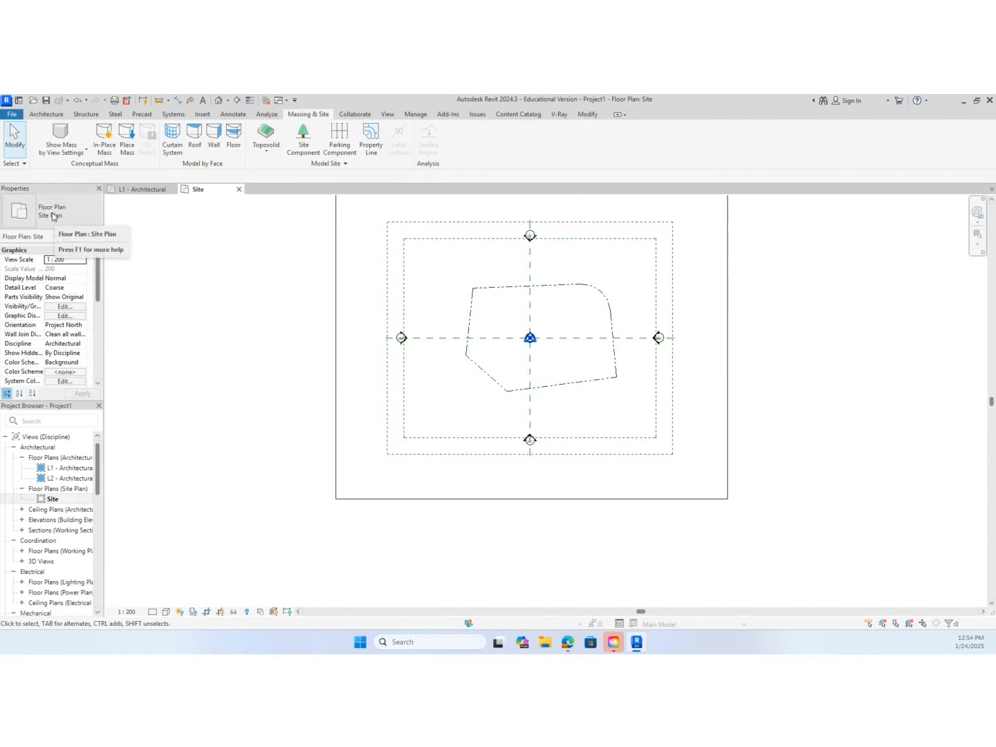
left_click(76, 503)
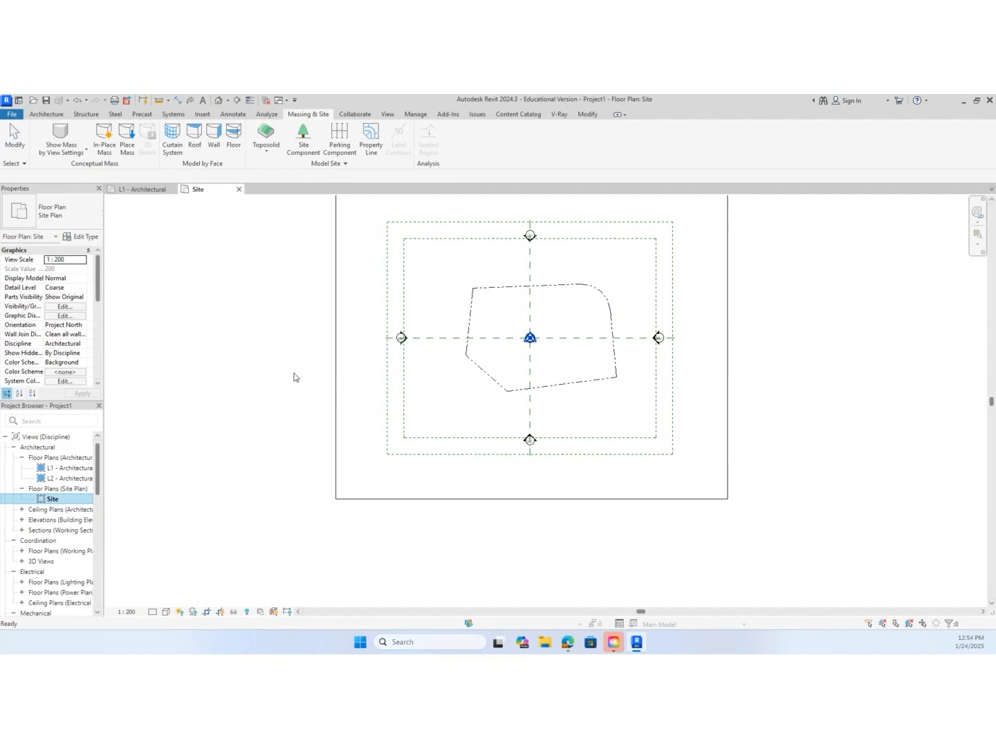
left_click(84, 325)
left_click(82, 325)
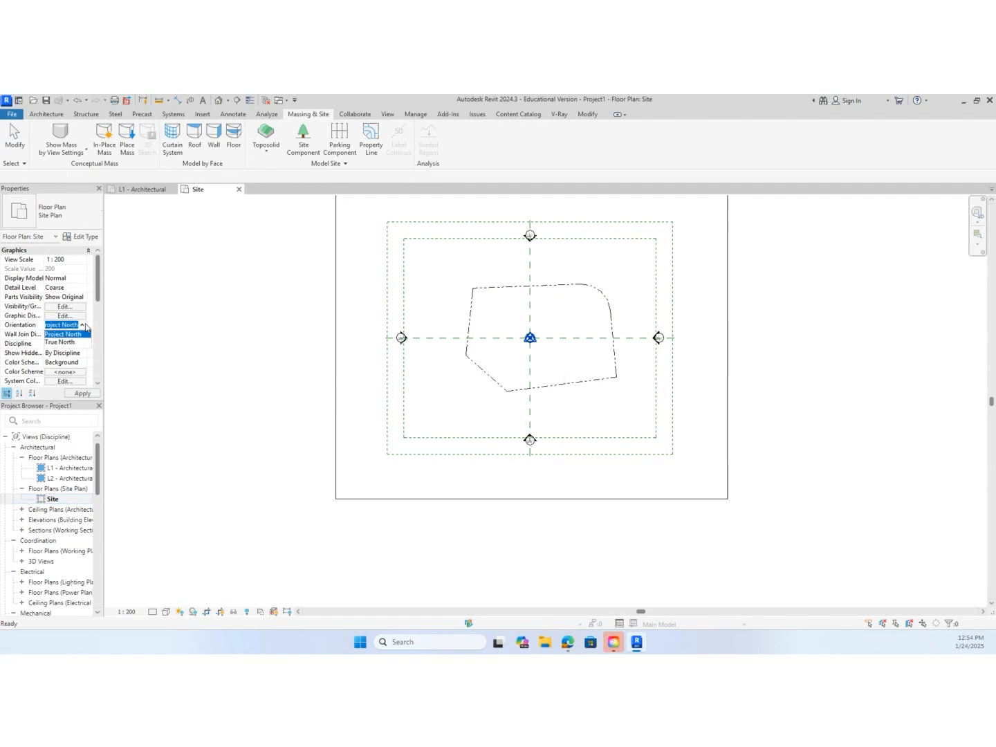
left_click(61, 342)
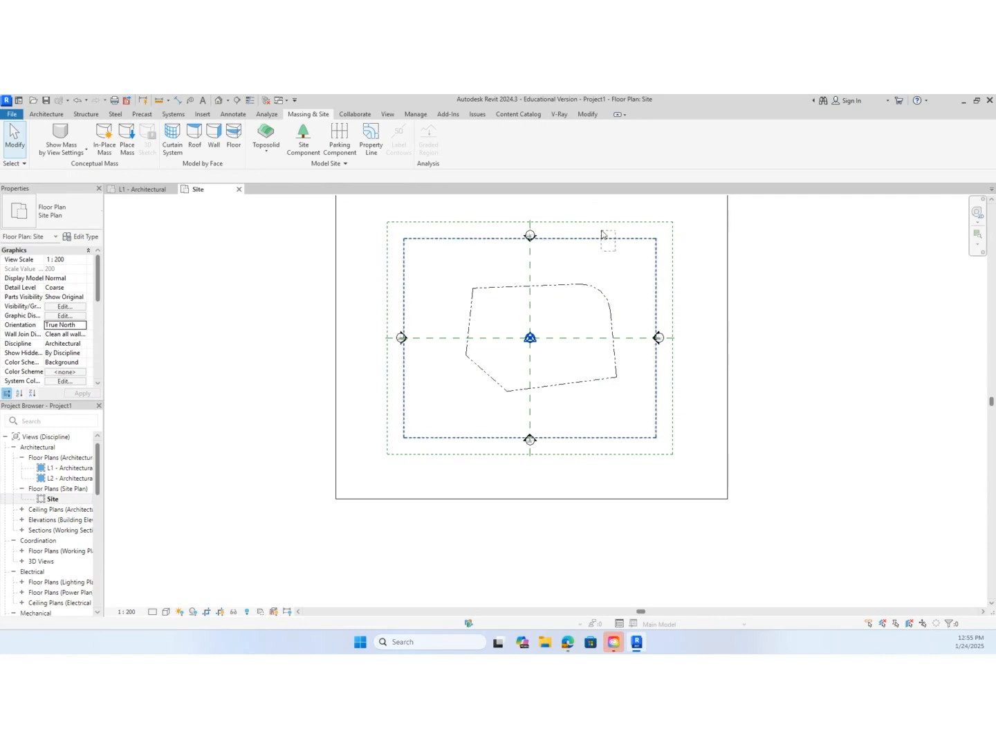
Delete both scope boxes and the two centre reference planes from the site plan
left_click_drag(601, 233, 596, 212)
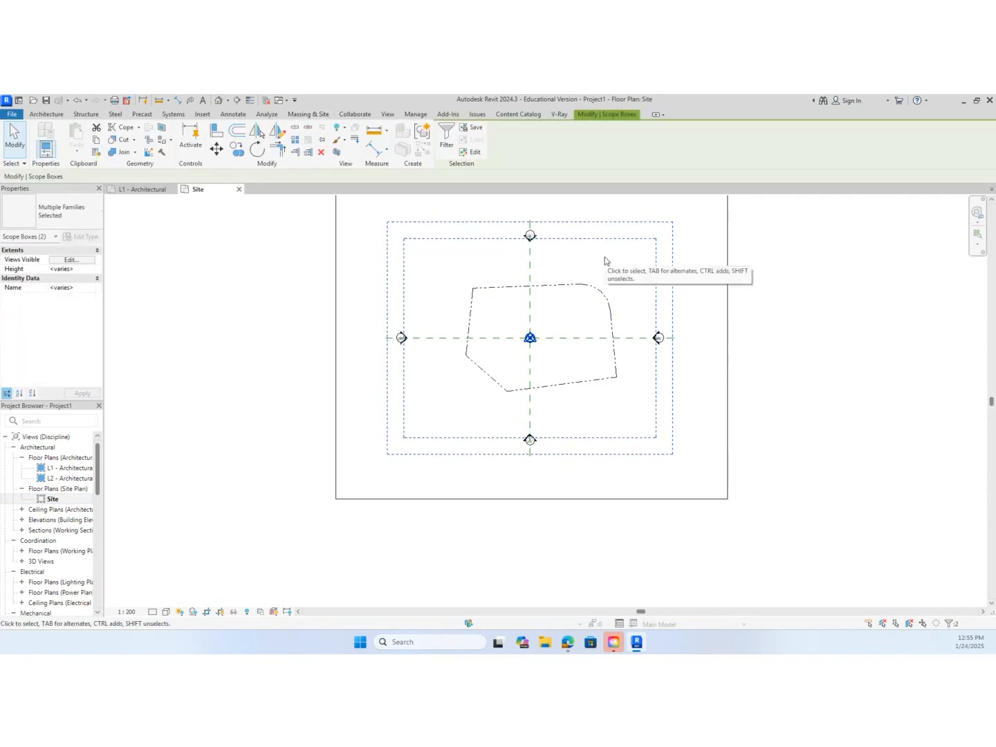
key("Delete")
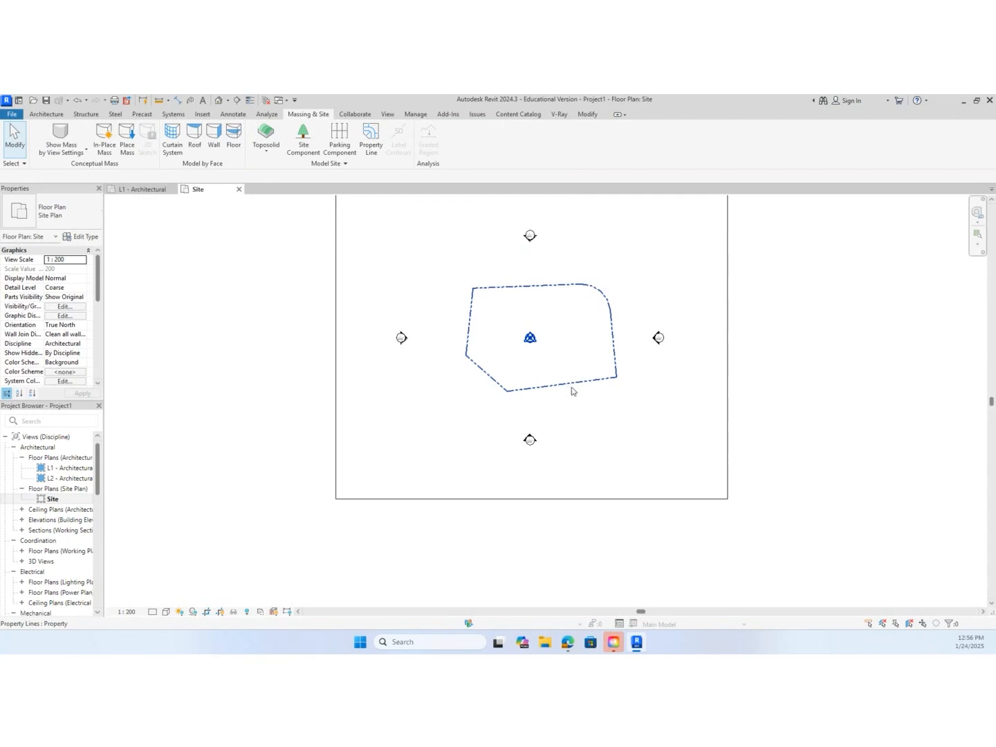
Return the Site floor plan view's orientation to Project North
scroll(568, 391, "up", 3)
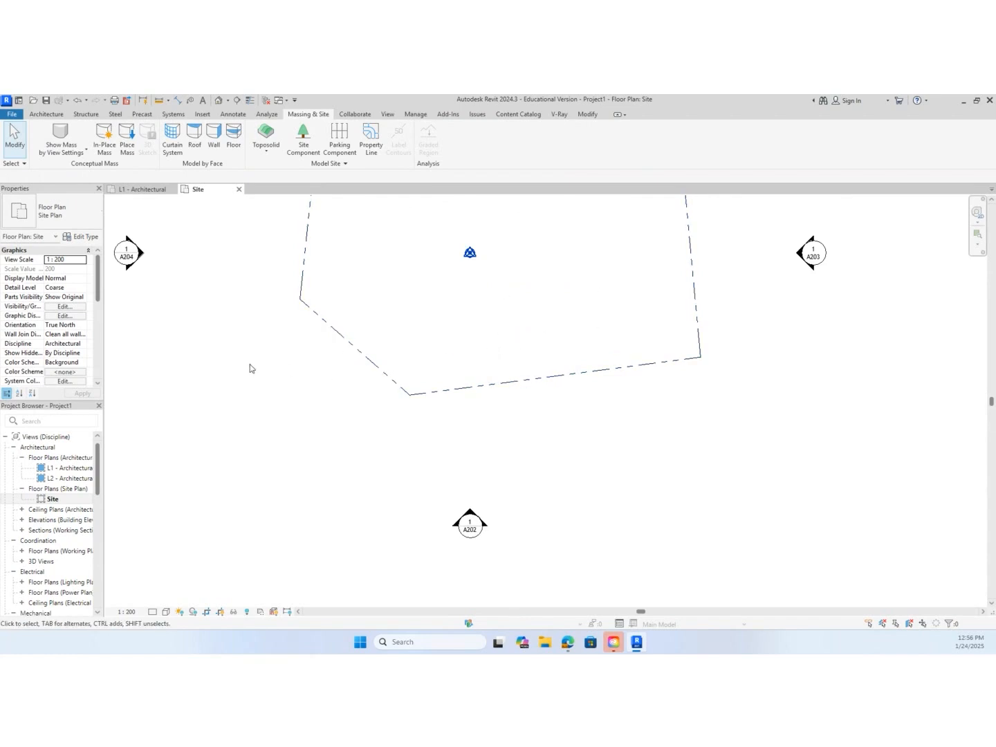
left_click(83, 327)
left_click(83, 327)
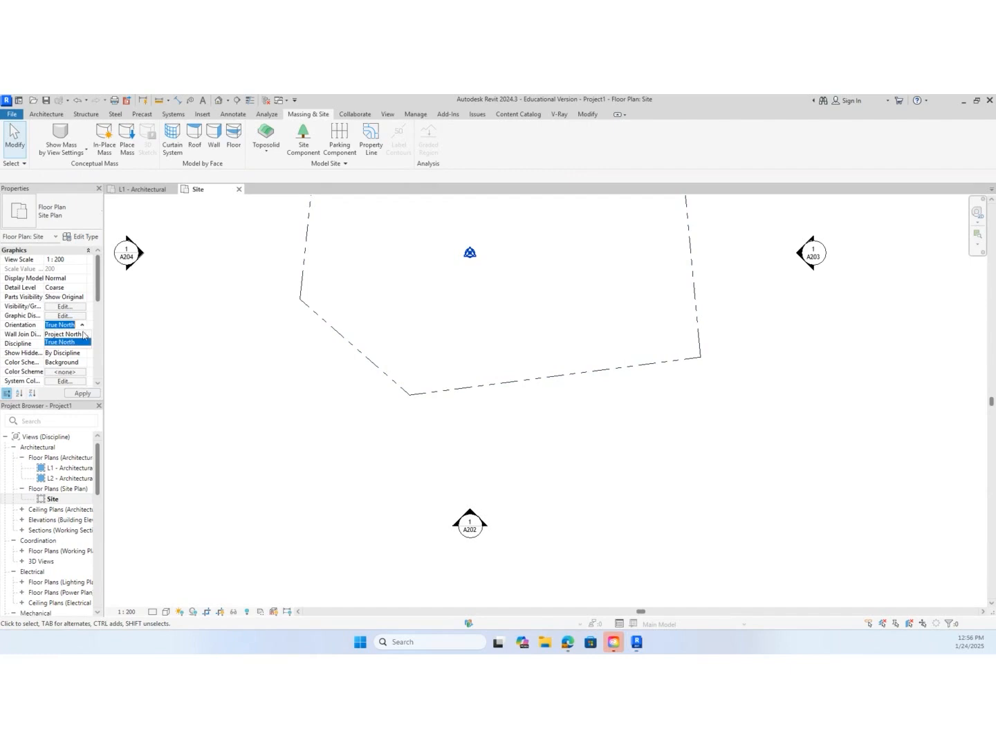
left_click(83, 334)
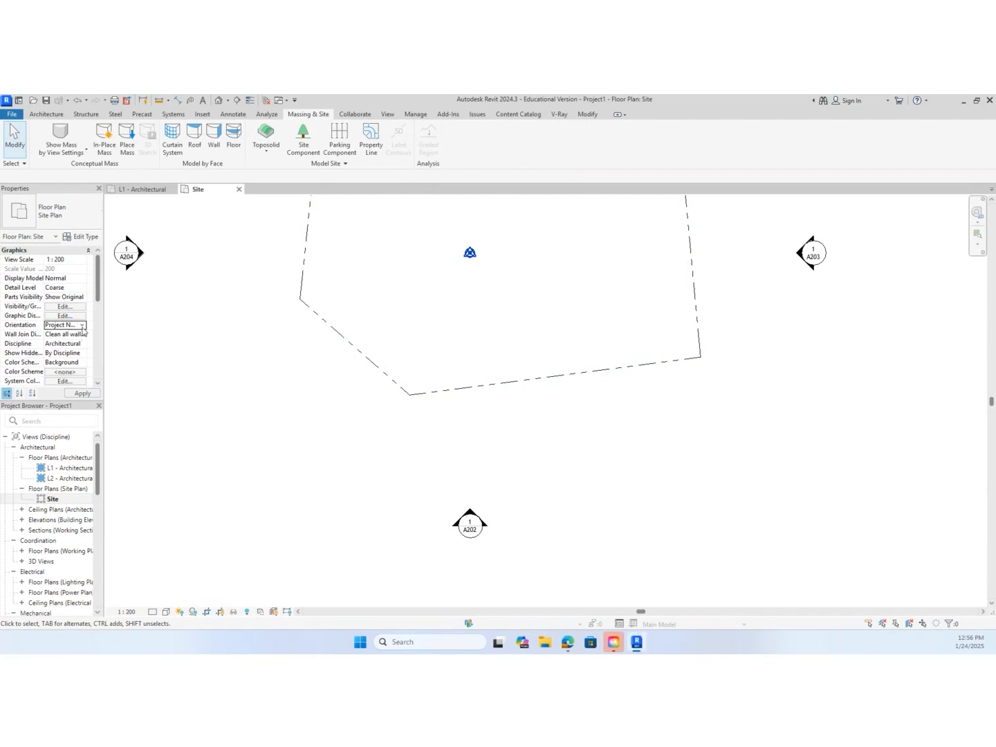
Rotate Project North using Align selected line or plane with the property boundary's long lower side, and dismiss the resulting notice
scroll(285, 383, "down", 2)
middle_click_drag(298, 390, 295, 453)
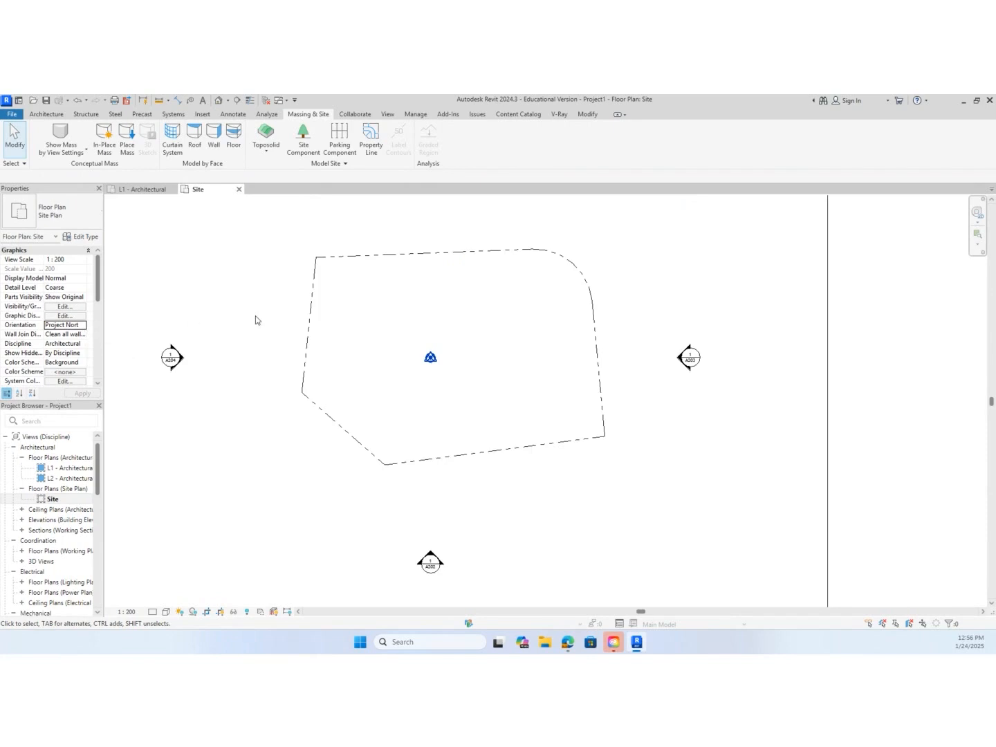
left_click(415, 115)
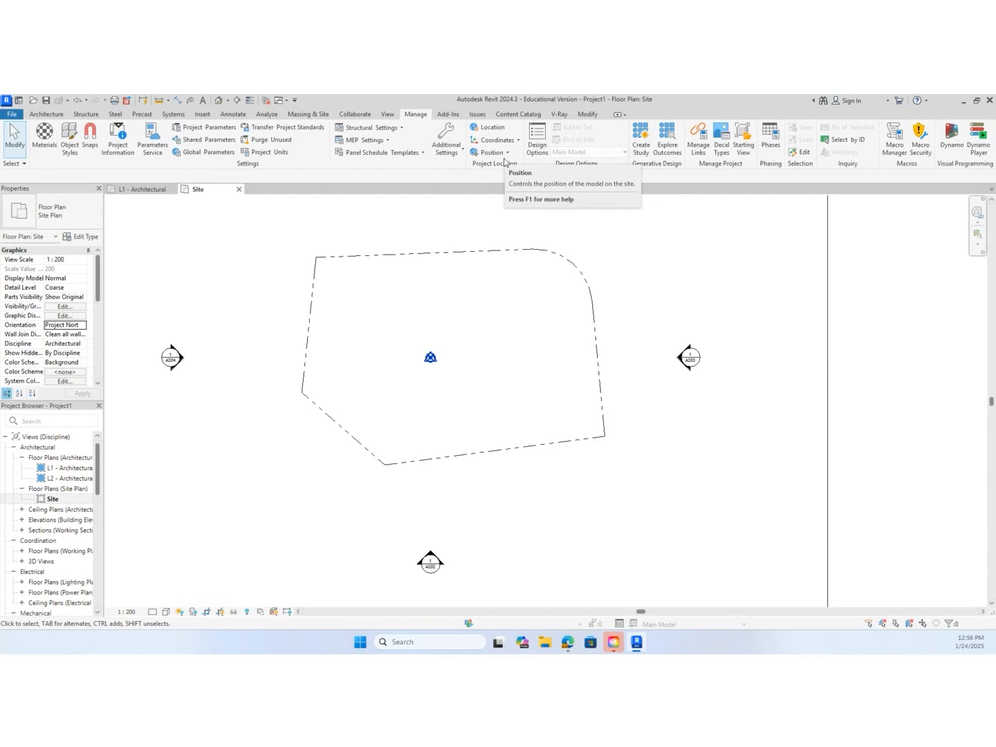
left_click(509, 152)
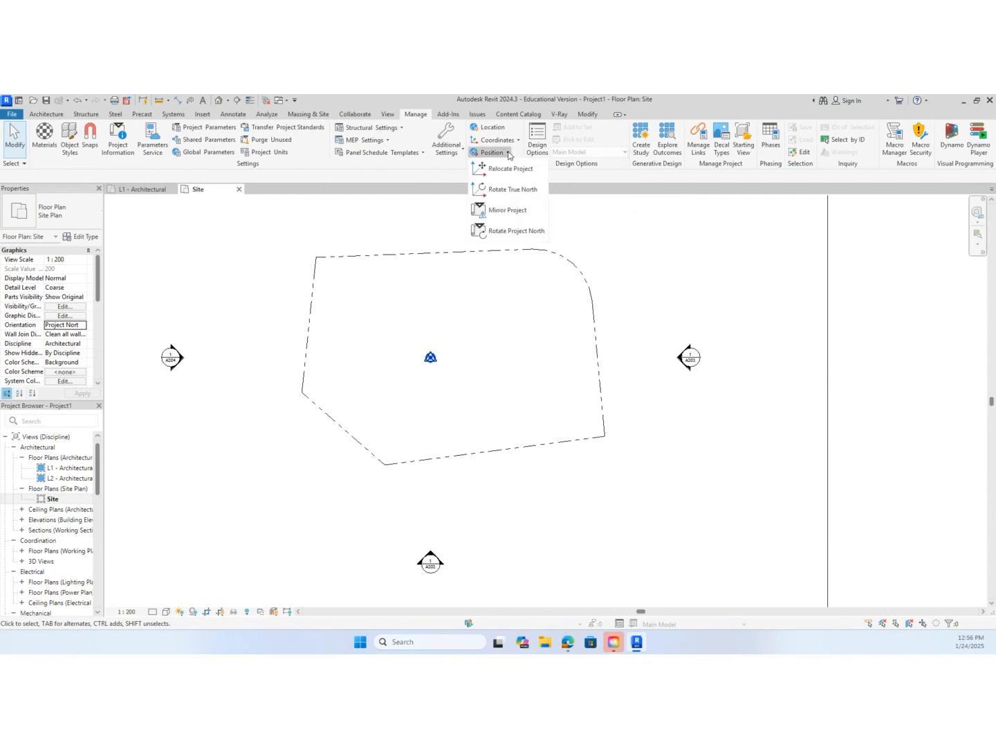
left_click(506, 233)
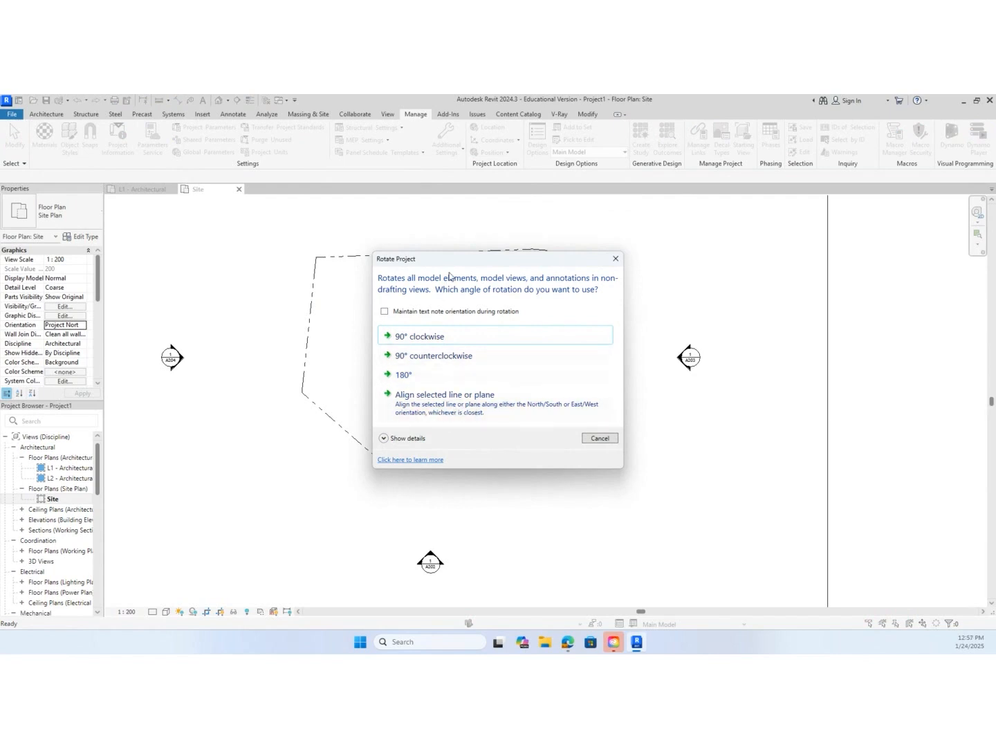
left_click_drag(457, 261, 701, 221)
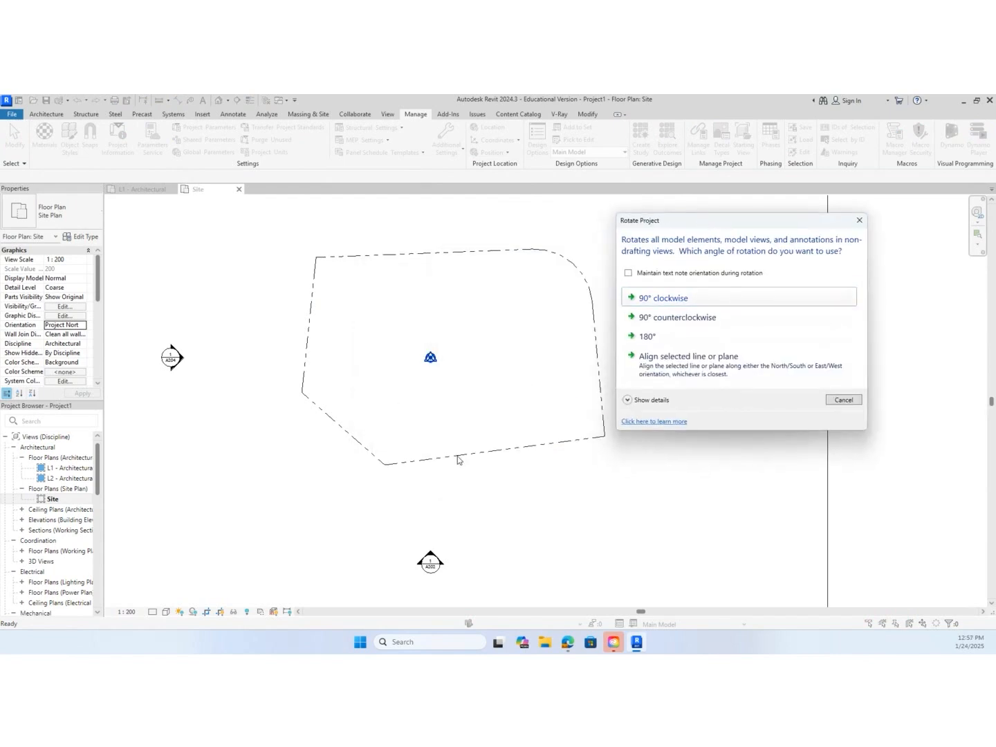
left_click(676, 372)
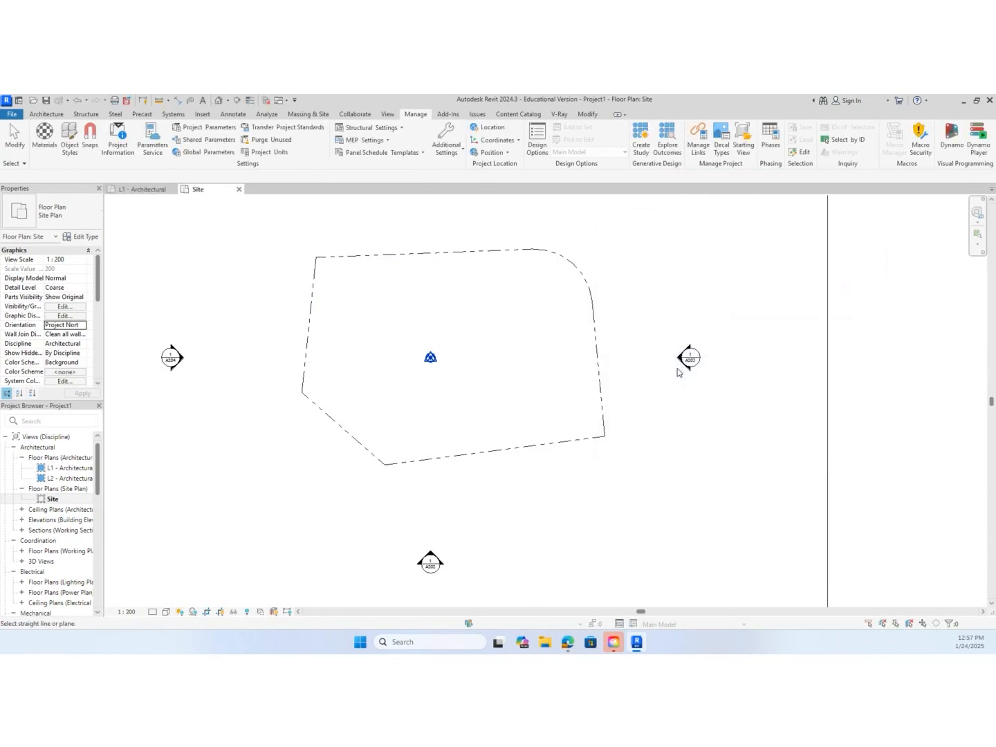
left_click(527, 449)
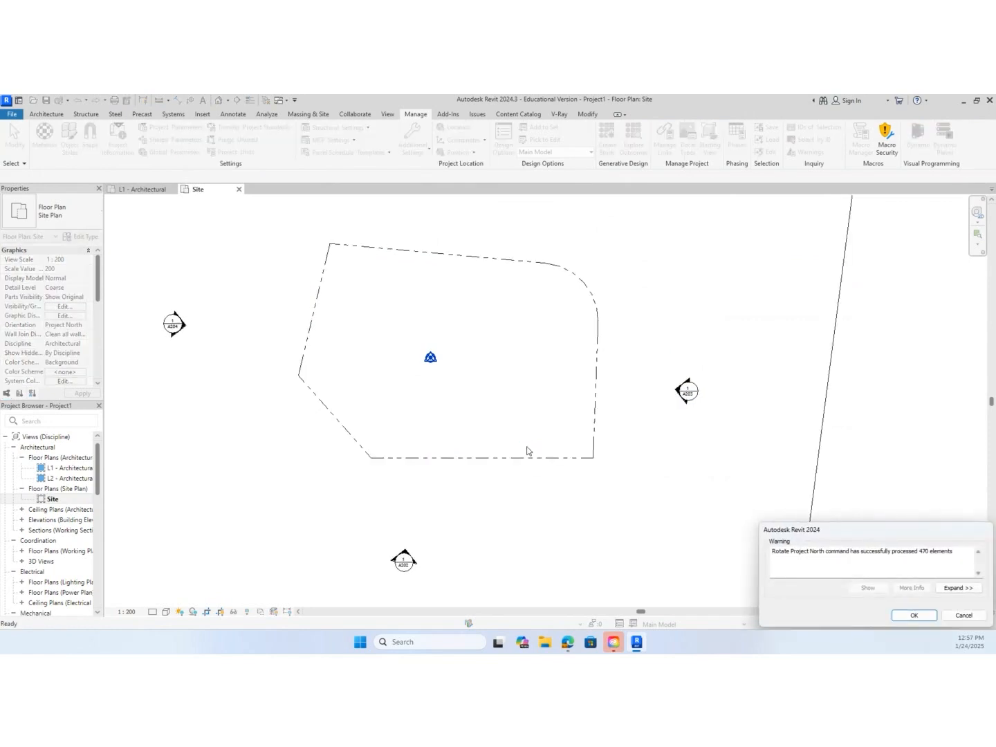
scroll(474, 476, "down", 2)
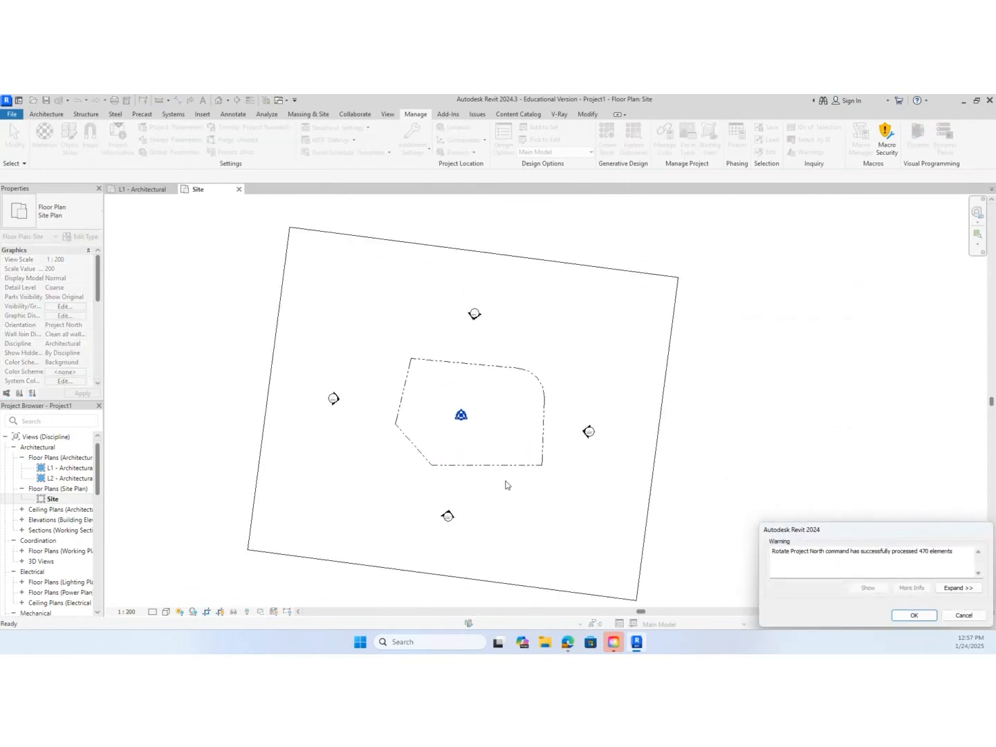
middle_click_drag(507, 483, 526, 439)
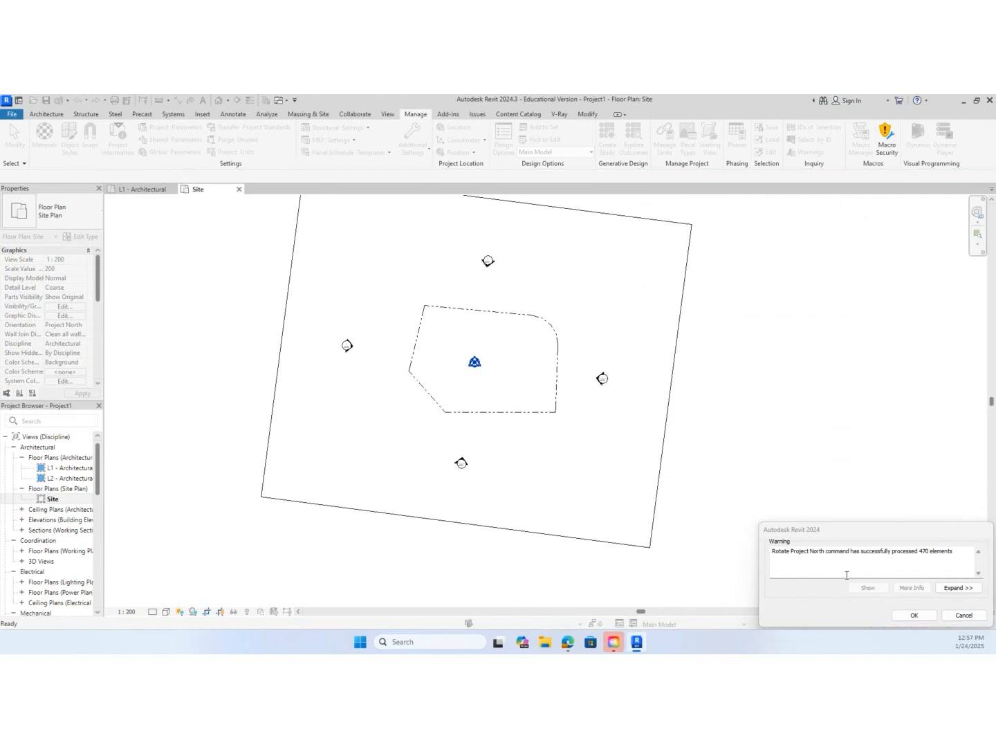
left_click(912, 615)
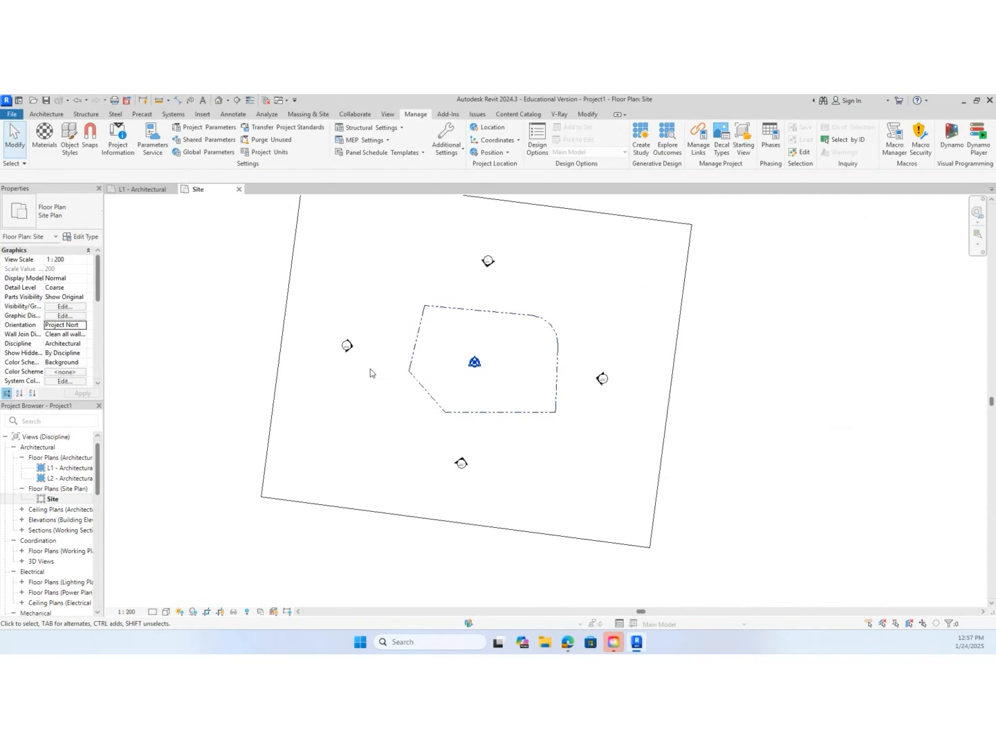
Compare the property boundary in the Site floor plan under True North and Project North orientations, ending on Project North
left_click(78, 325)
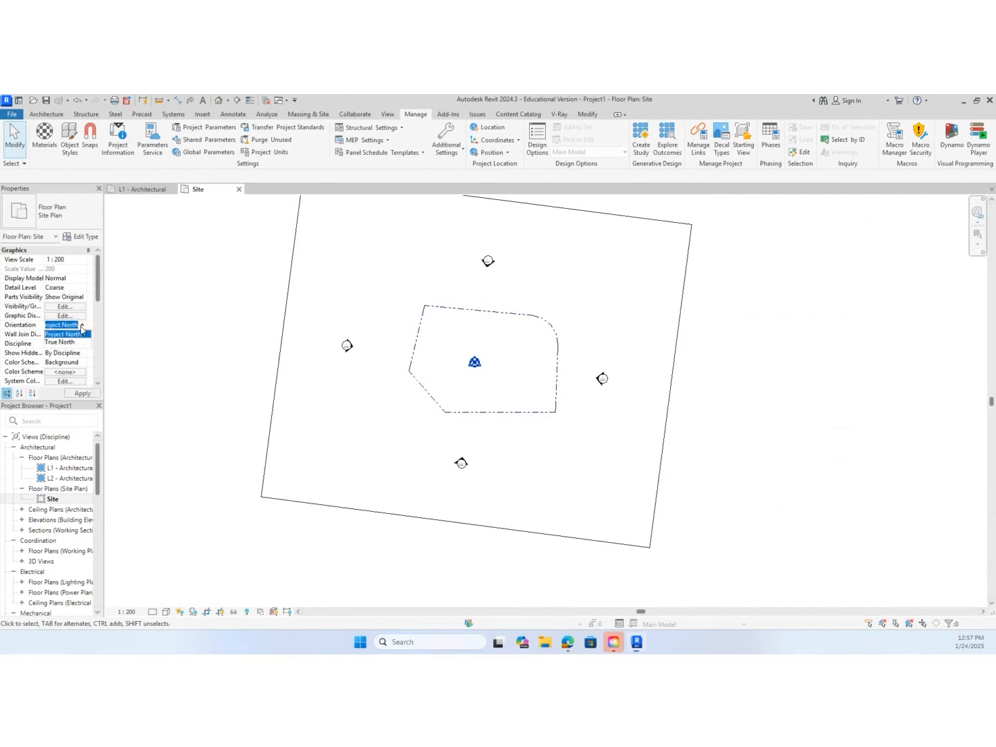
left_click(78, 343)
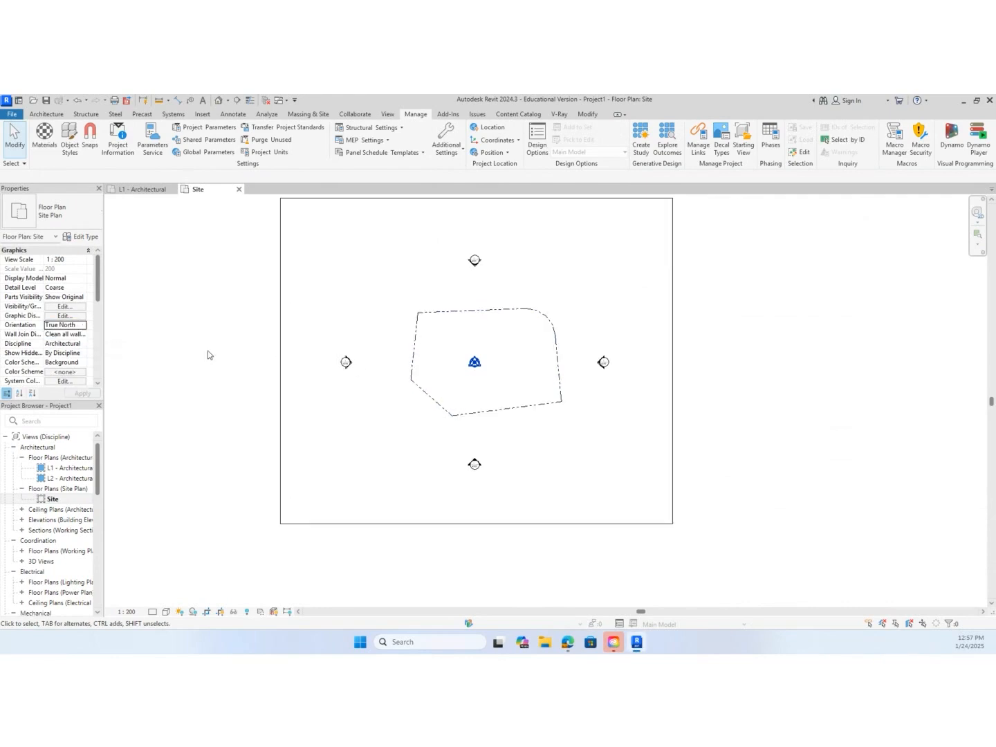
left_click(81, 325)
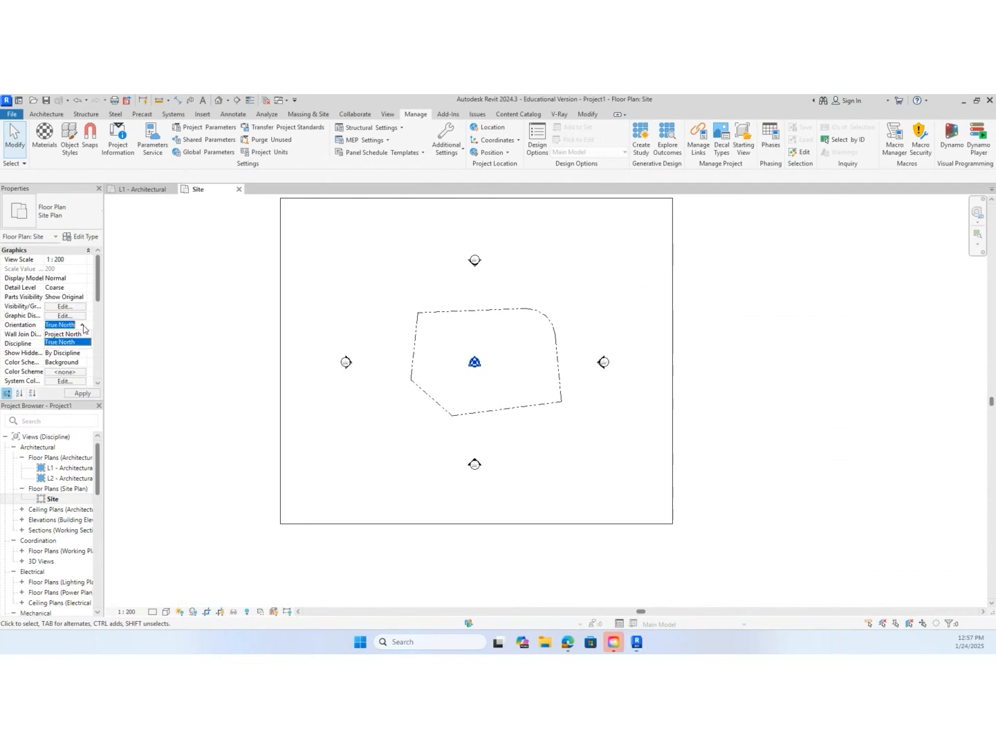
left_click(83, 334)
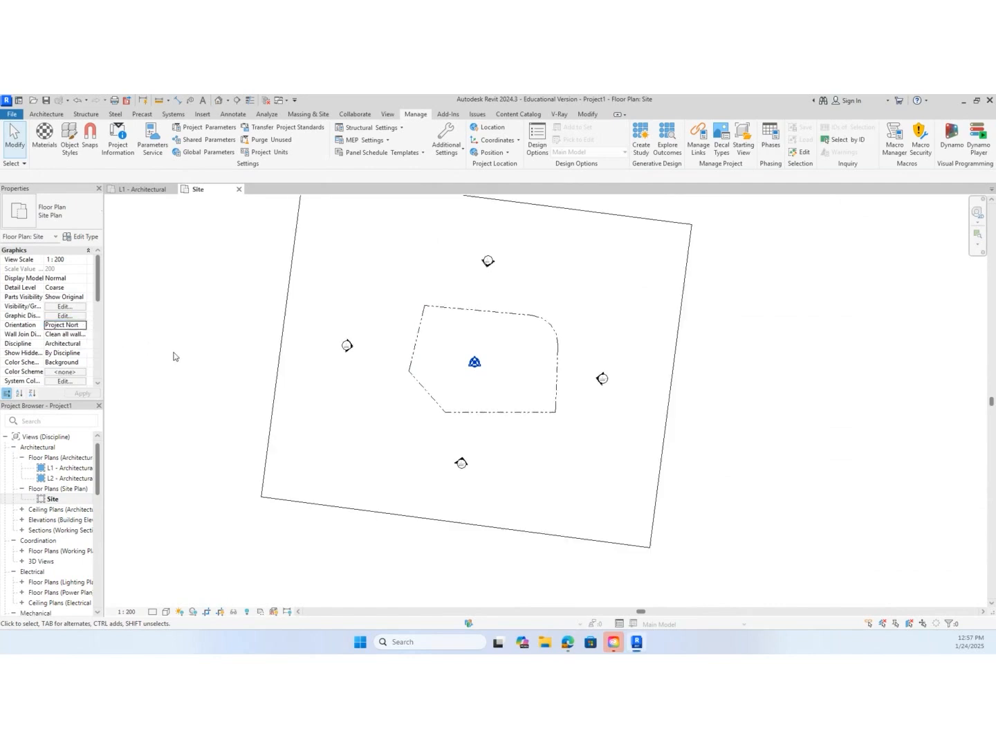
left_click(83, 325)
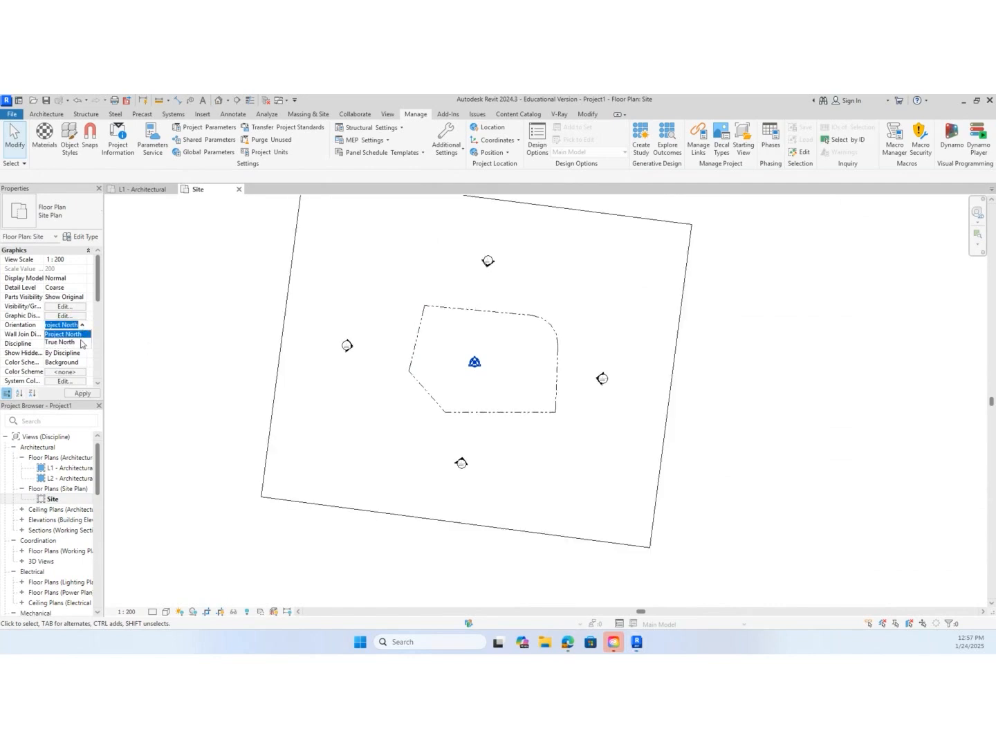
left_click(82, 343)
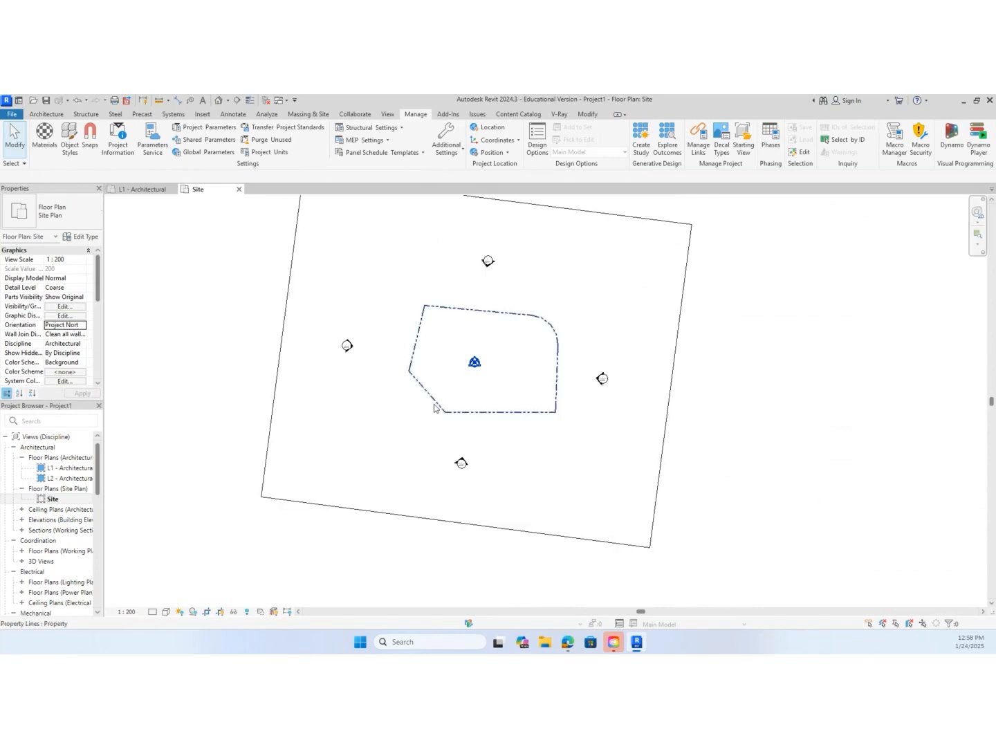
left_click(84, 325)
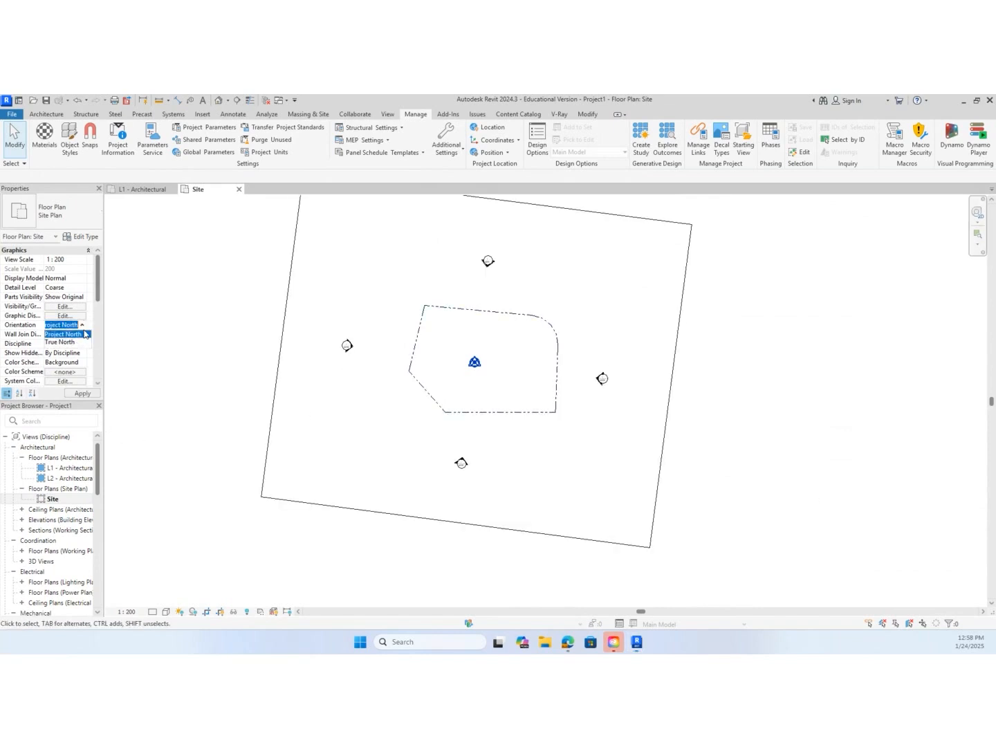
left_click(79, 344)
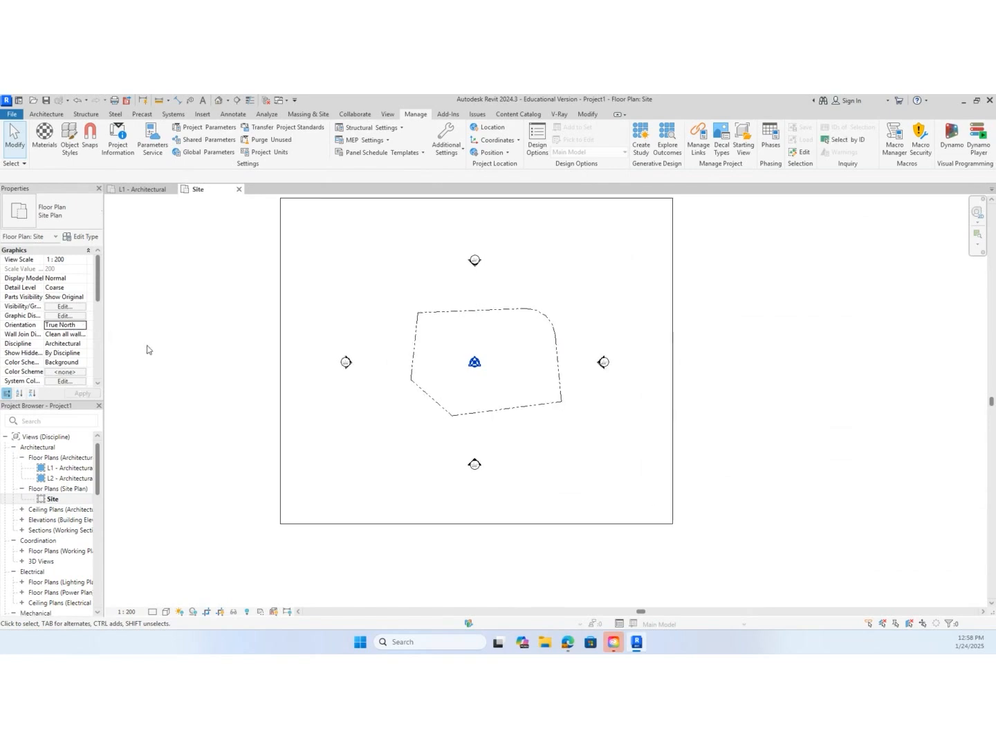
left_click(84, 325)
left_click(80, 335)
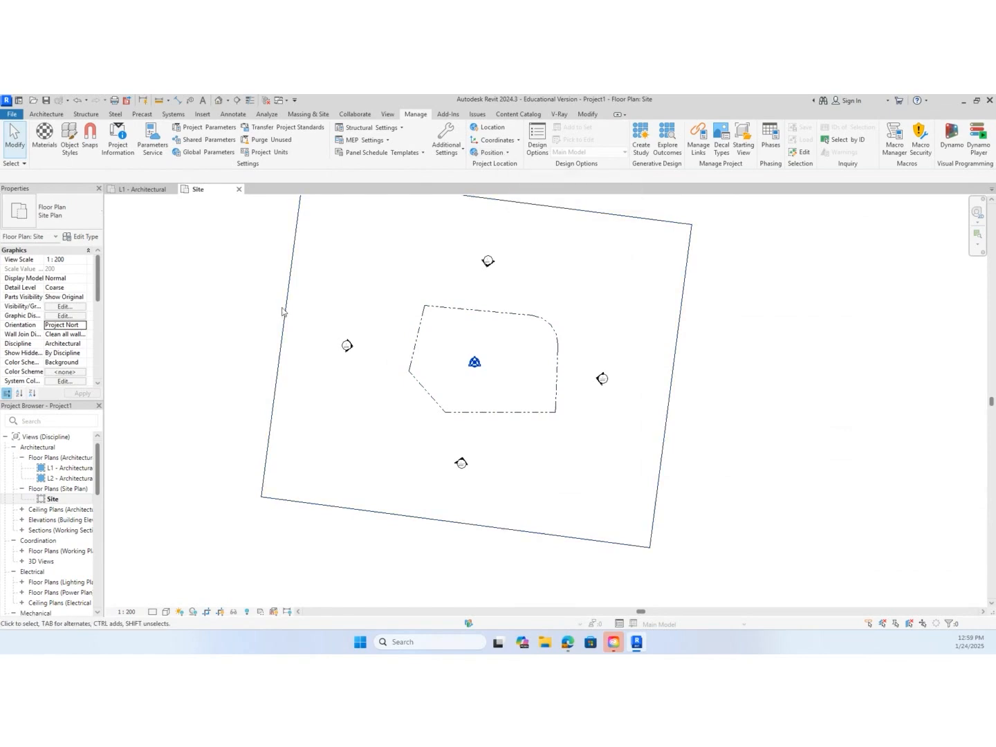
left_click(83, 325)
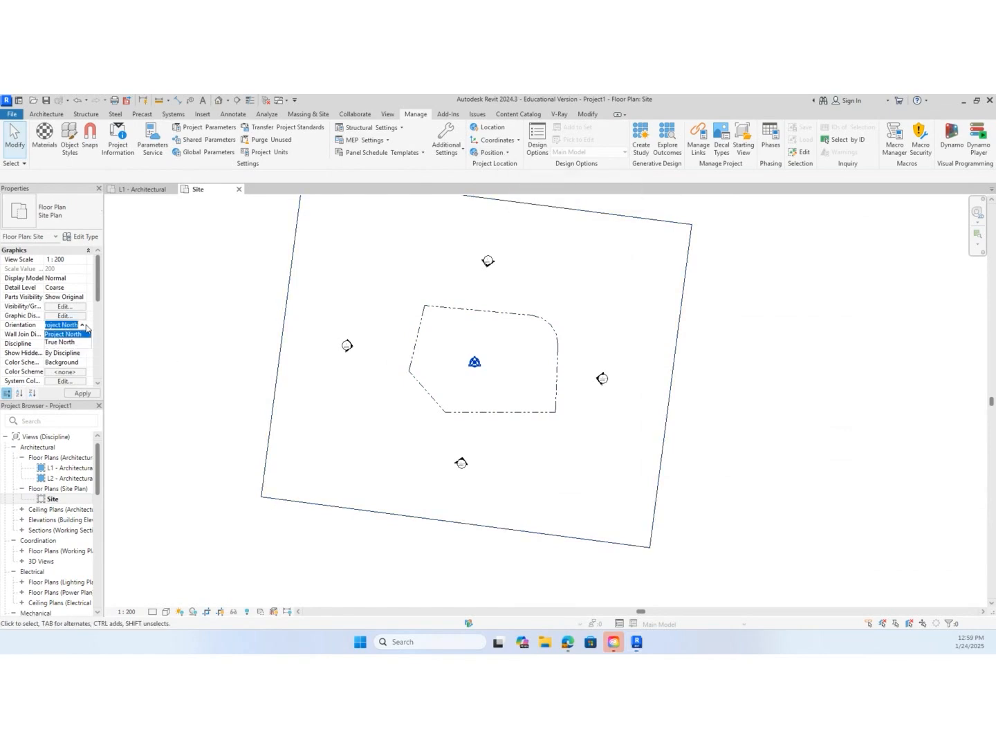
left_click(71, 344)
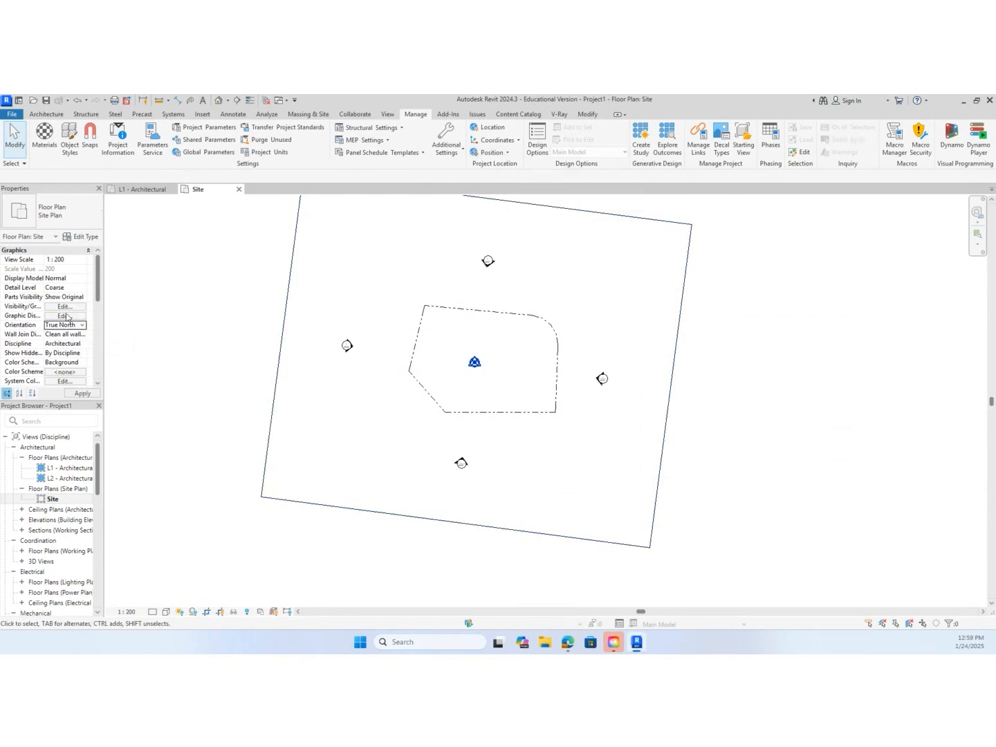
left_click(501, 152)
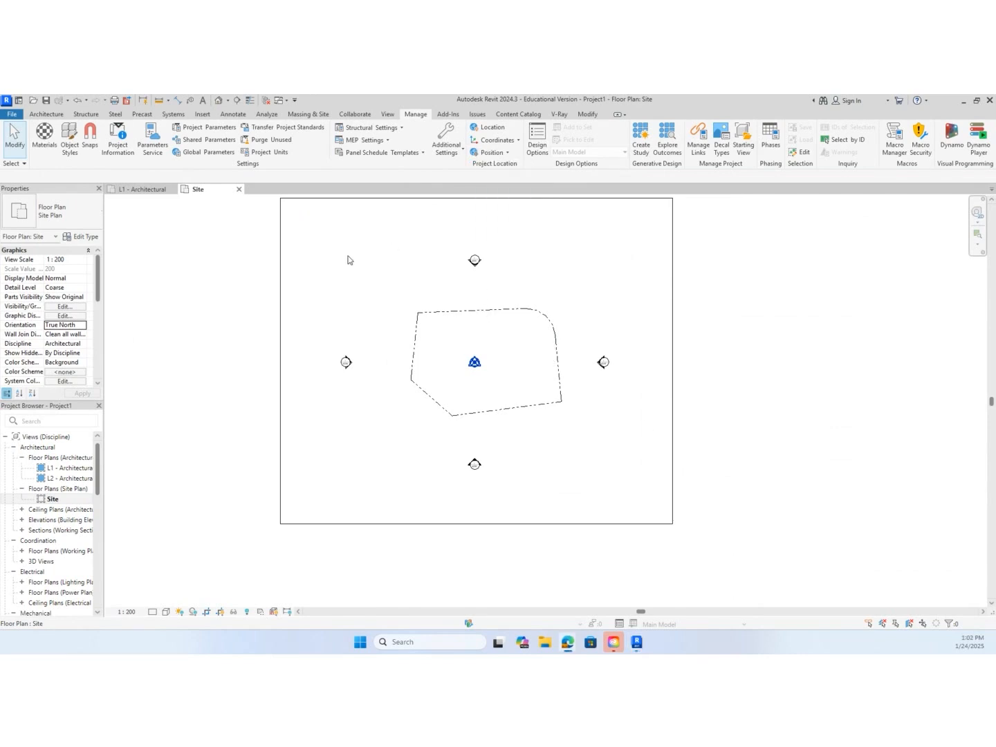
left_click(75, 328)
left_click(83, 329)
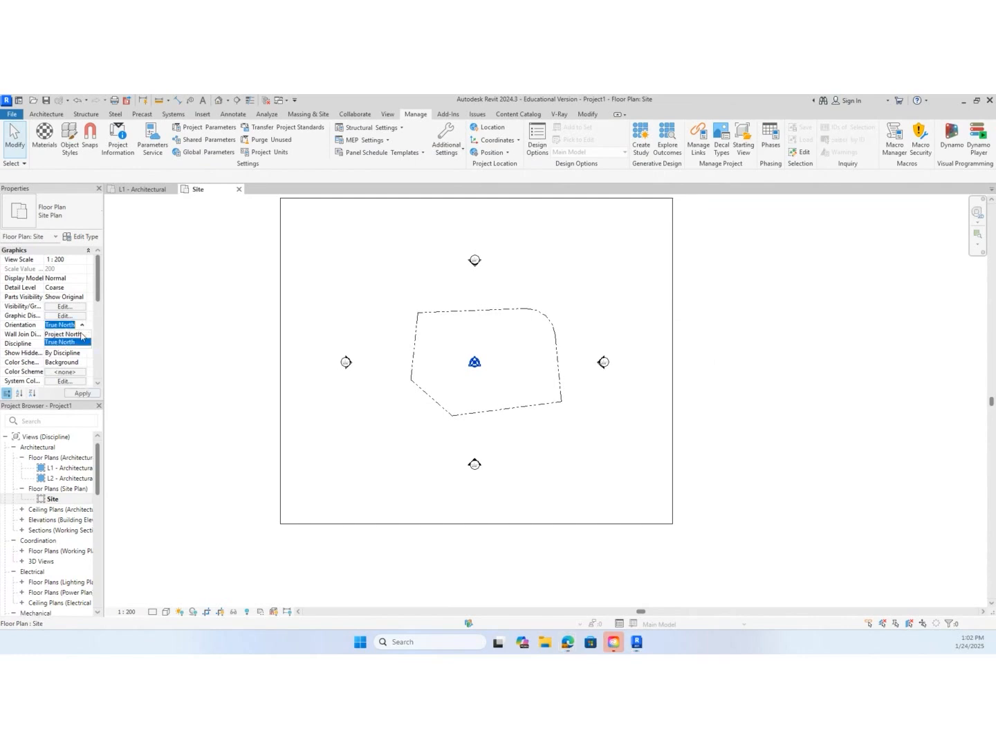
left_click(70, 342)
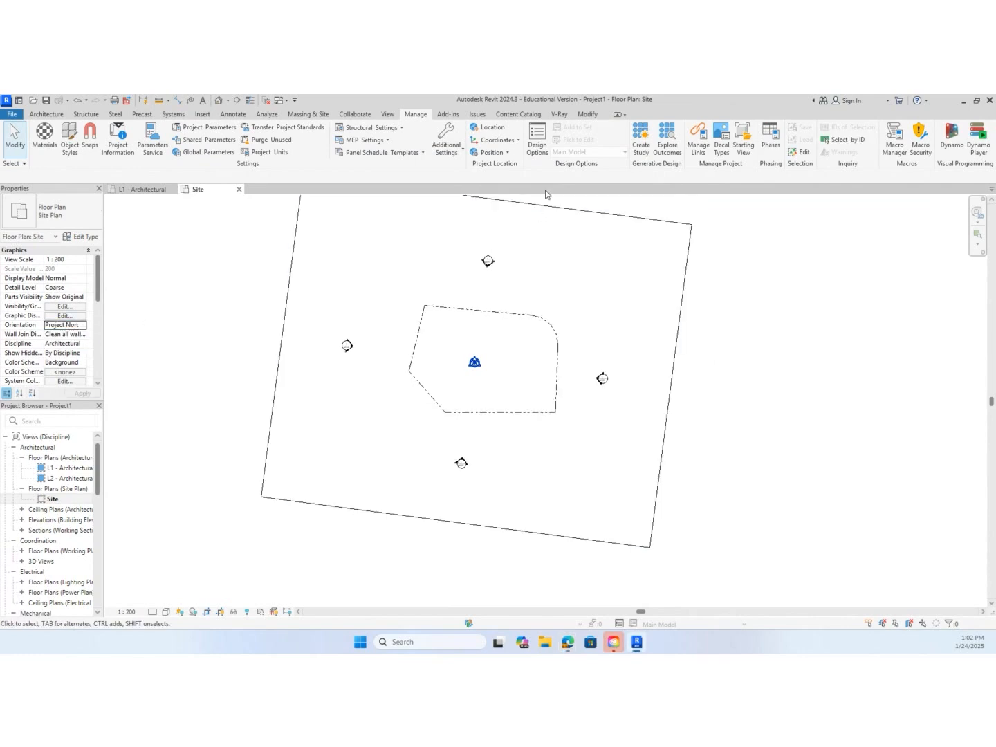
Rotate Project North using Align selected line or plane with the property boundary's straight upper side, and dismiss the notice
left_click(492, 152)
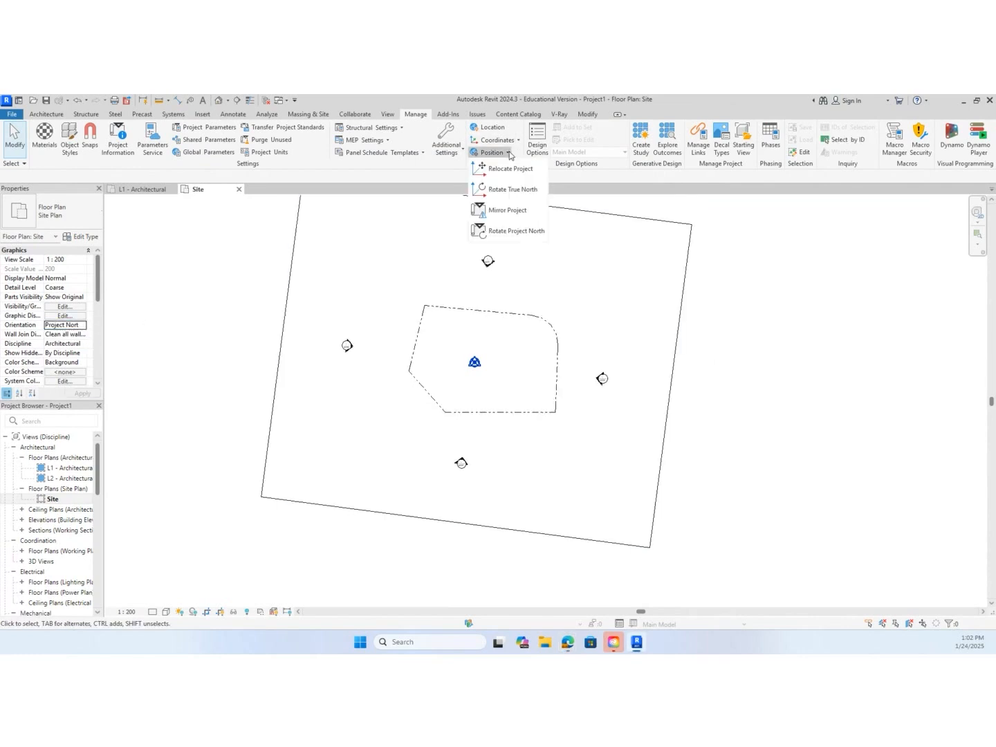
left_click(532, 232)
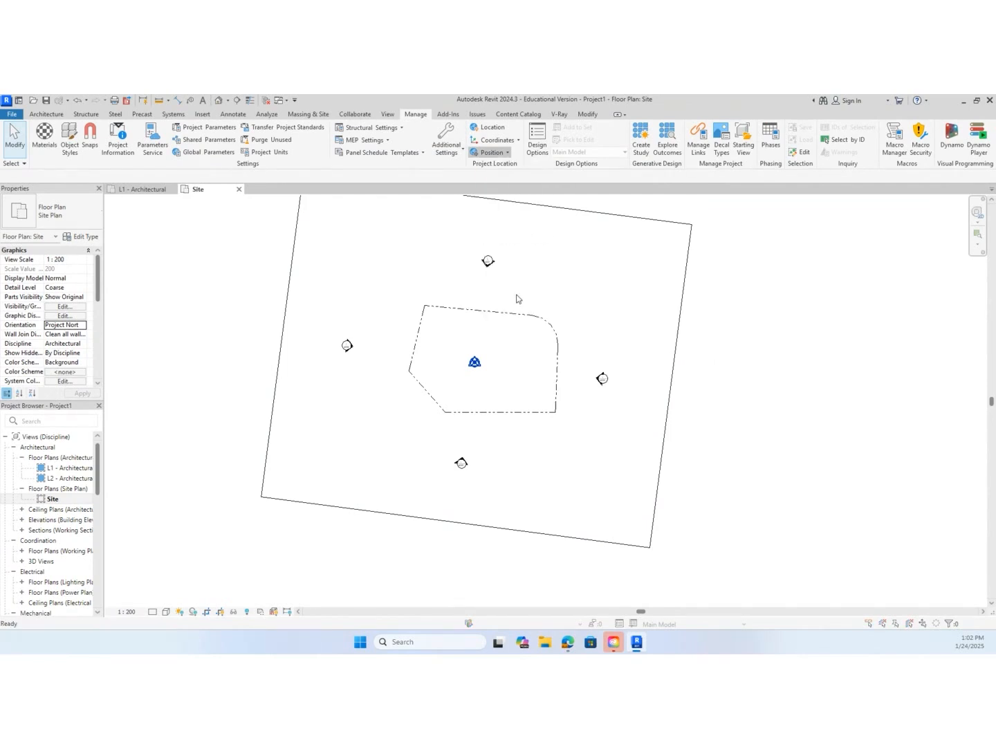
left_click(445, 396)
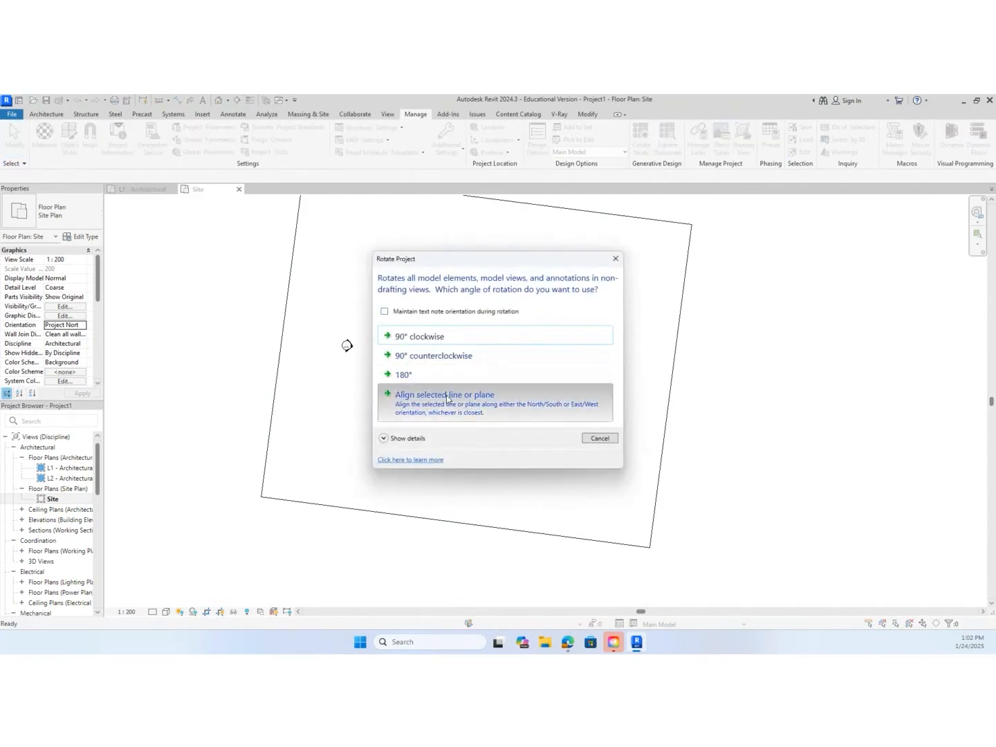
left_click(474, 309)
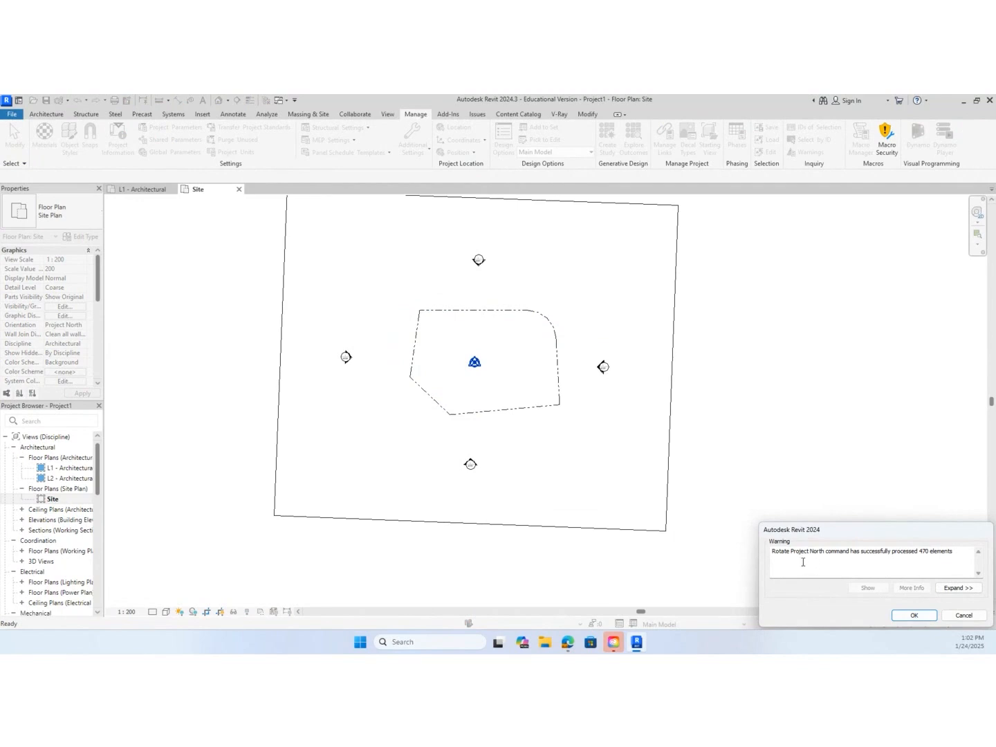
left_click(913, 614)
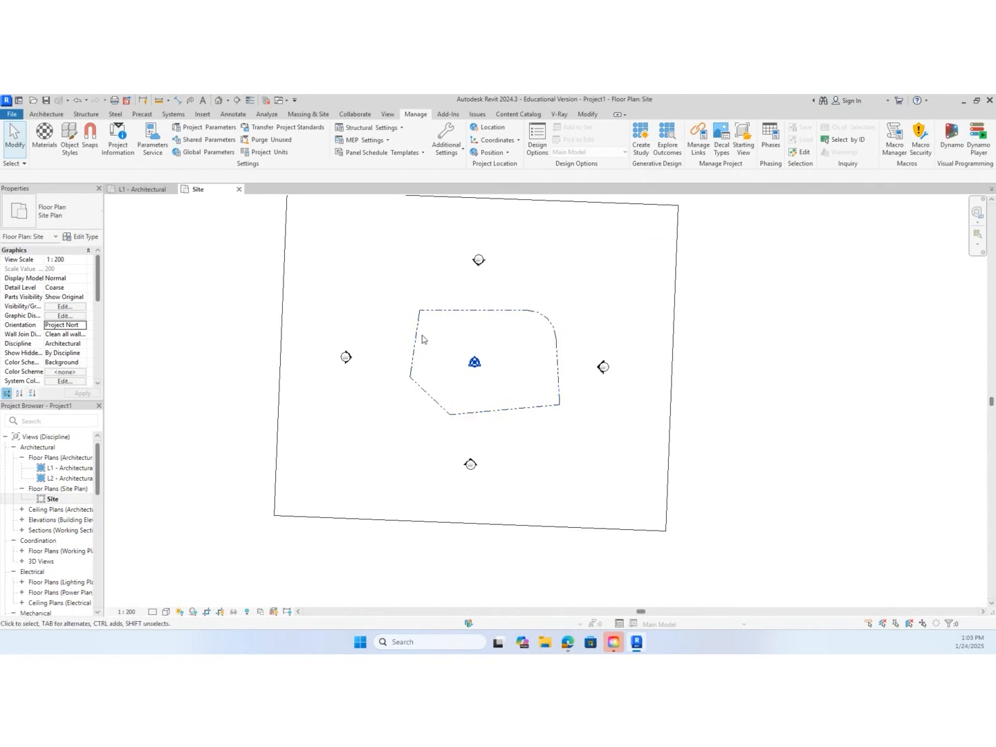
Rotate Project North using Align selected line or plane with the property boundary's left side, and dismiss the notice
left_click(491, 153)
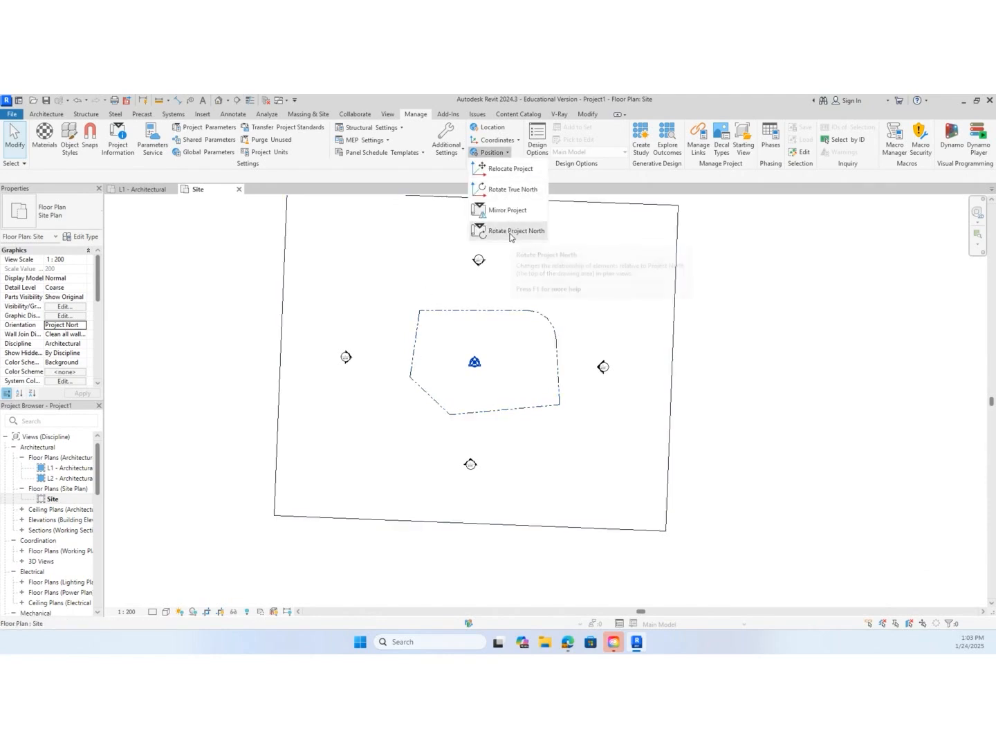
left_click(513, 230)
left_click(417, 419)
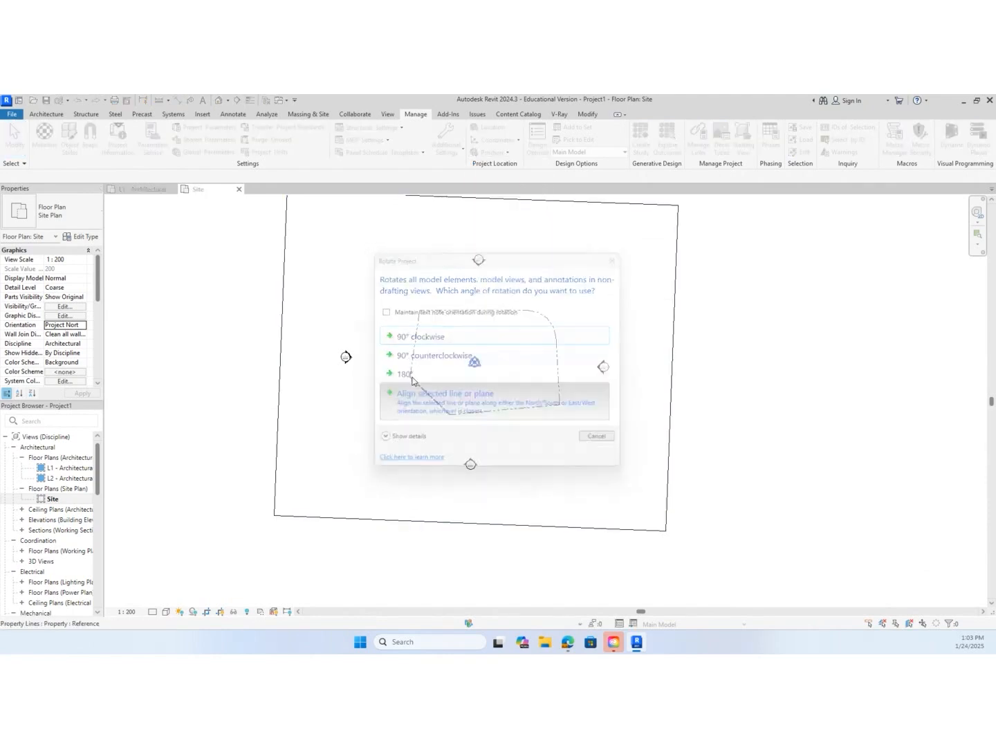
left_click(414, 343)
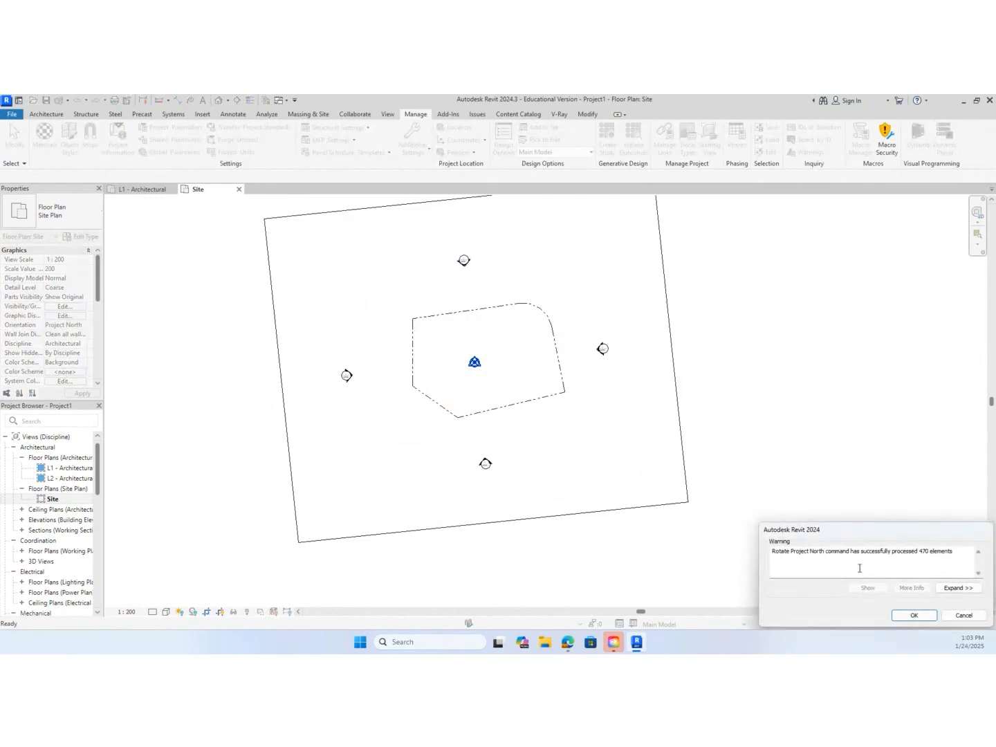
left_click(909, 616)
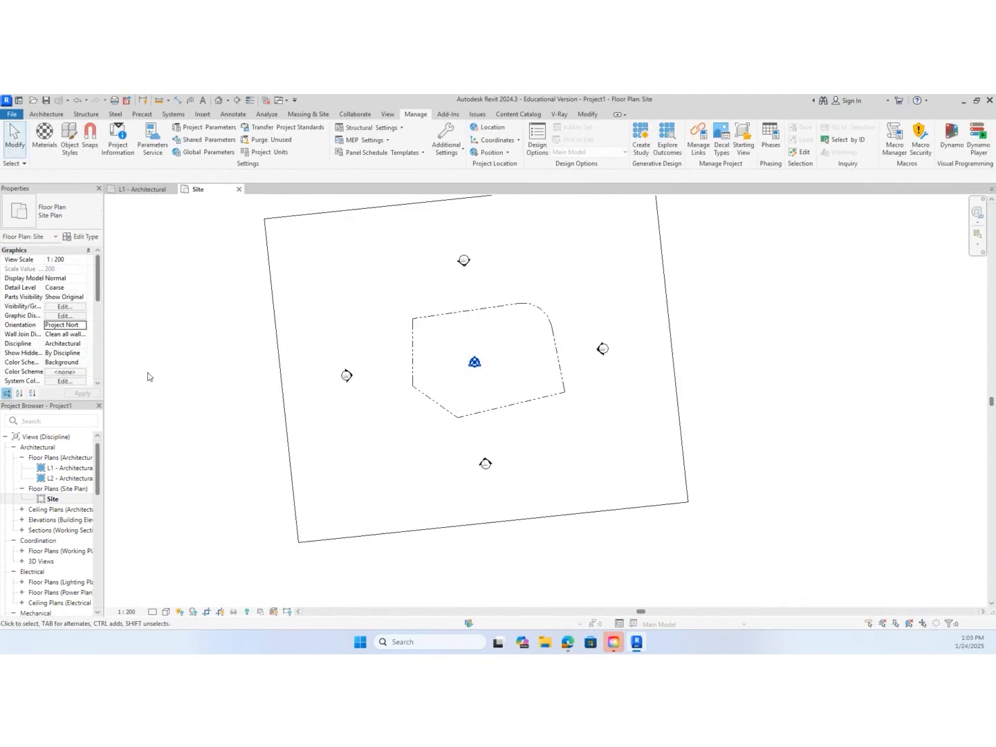
Check the Site floor plan in True North orientation, and return it to Project North
left_click(68, 324)
left_click(83, 330)
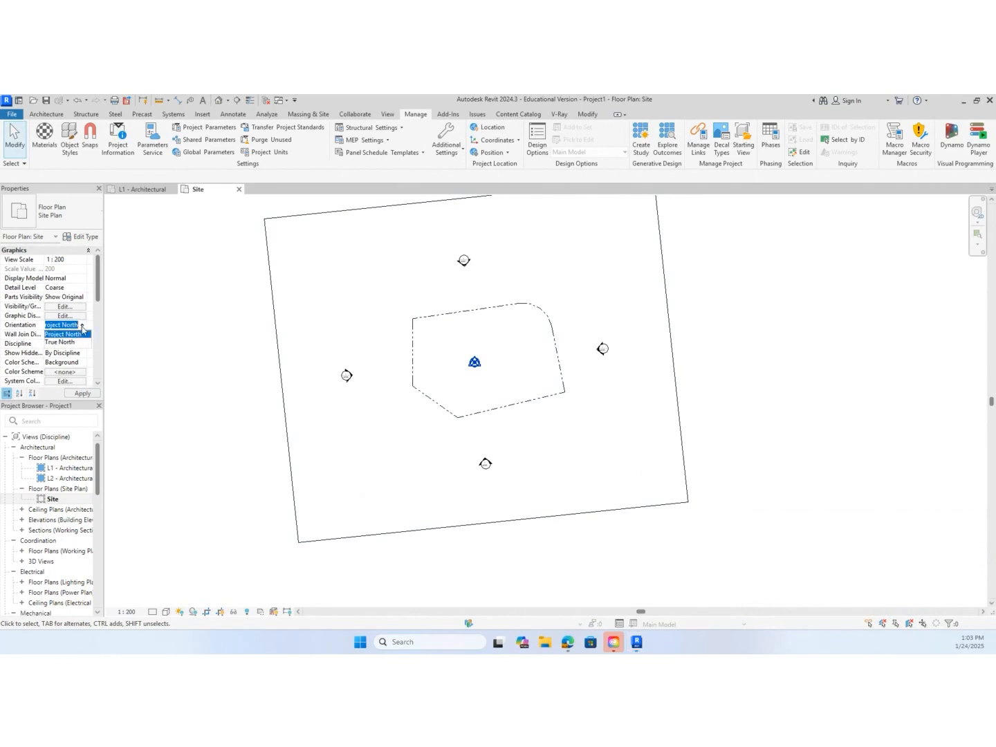
left_click(83, 345)
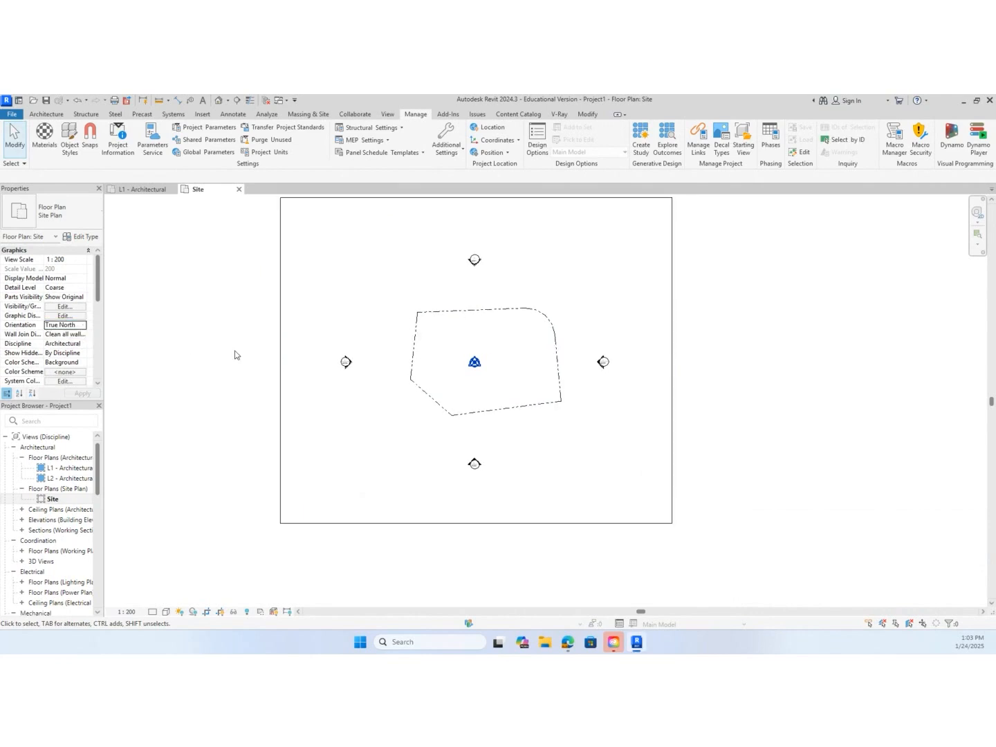
left_click(83, 325)
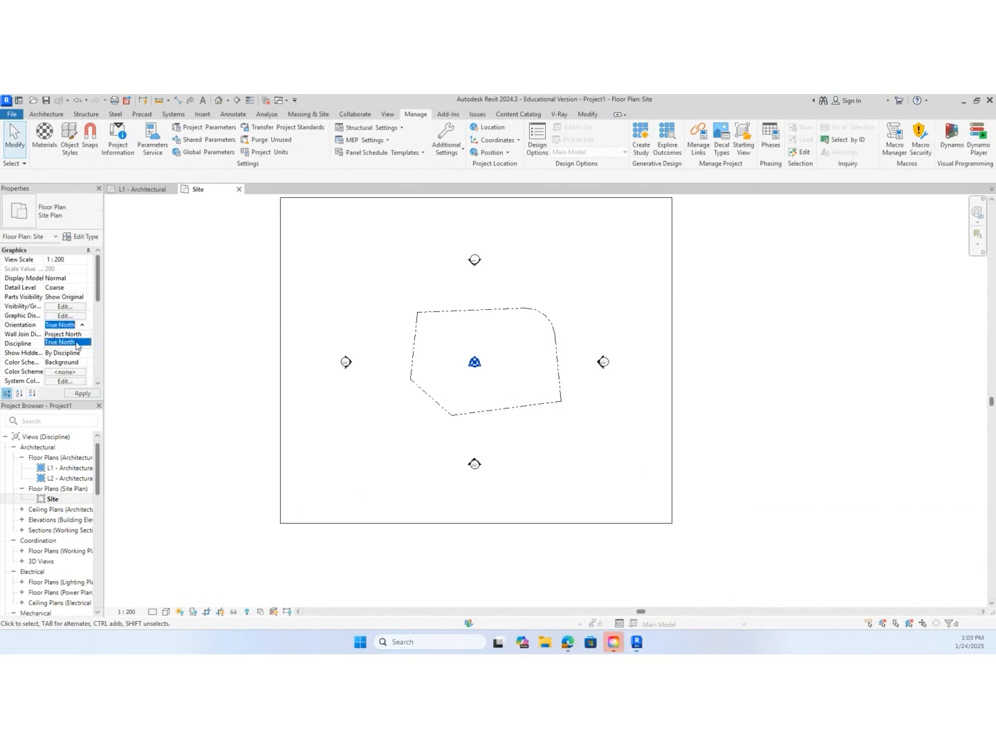
left_click(78, 335)
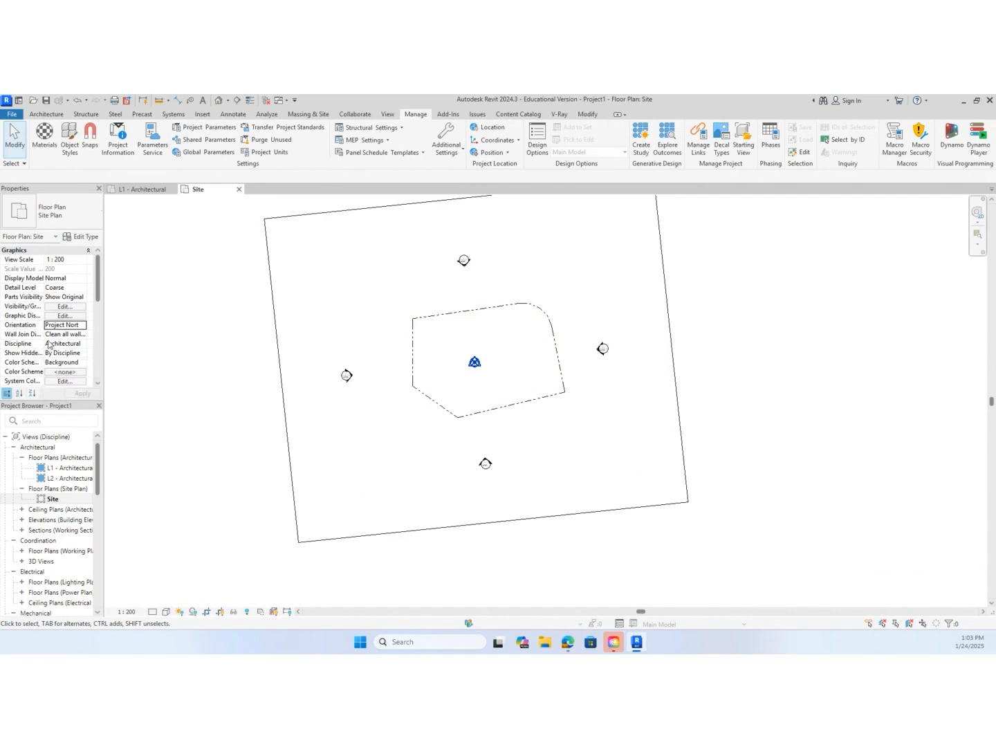
Realign Project North with the property boundary's long lower side using Align selected line or plane, and dismiss the notice
left_click(66, 327)
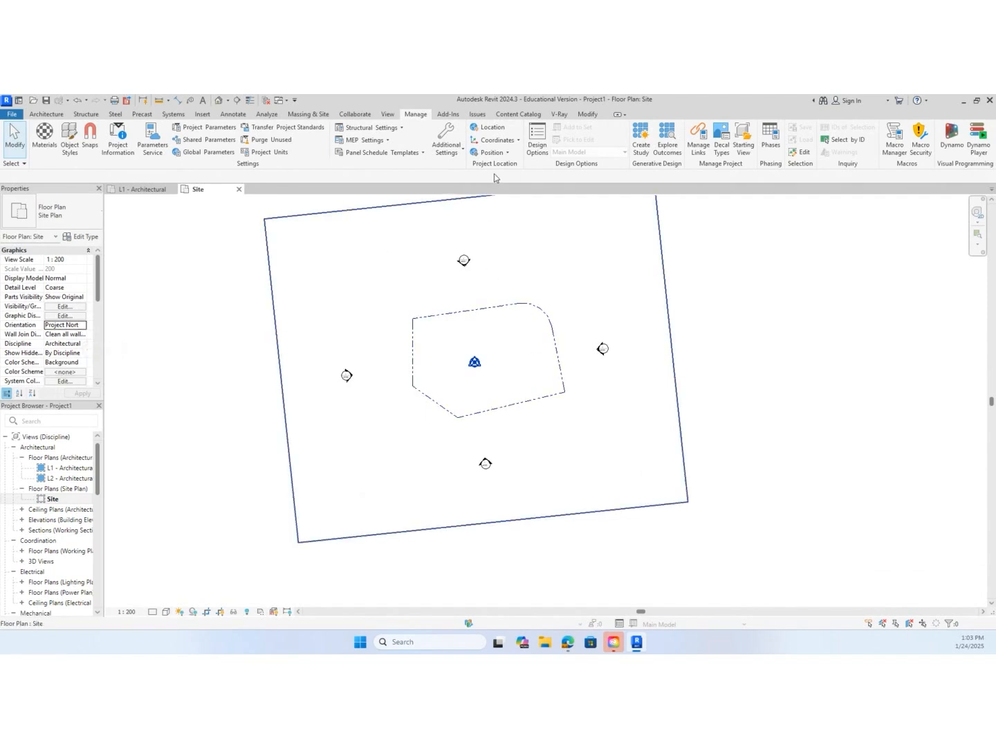
left_click(507, 153)
left_click(512, 232)
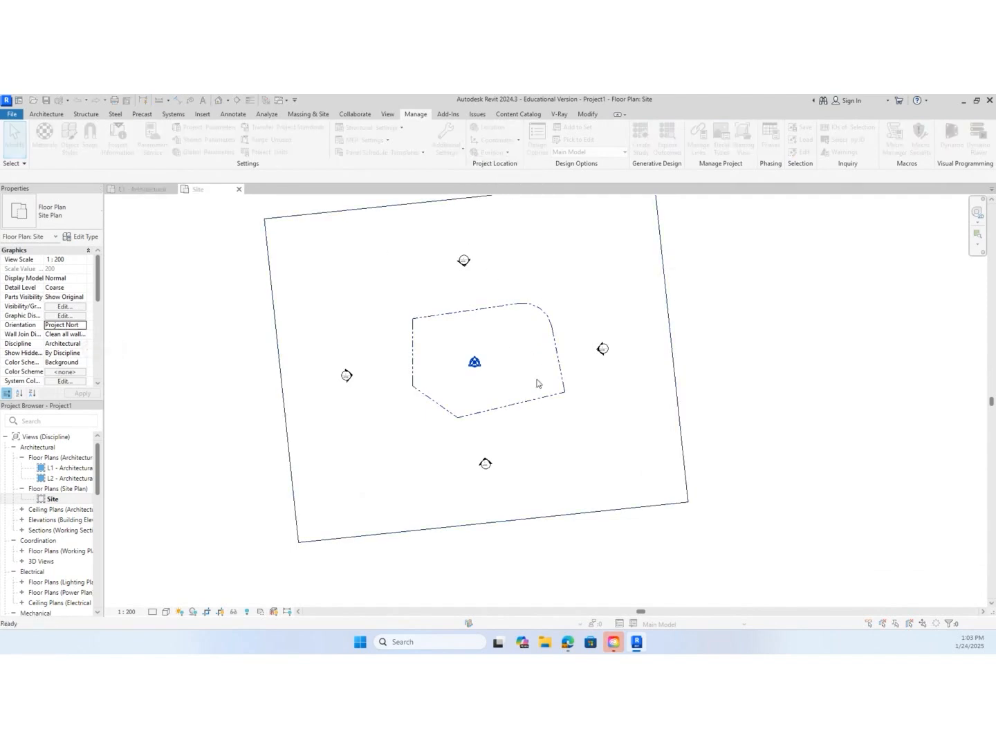
left_click(494, 401)
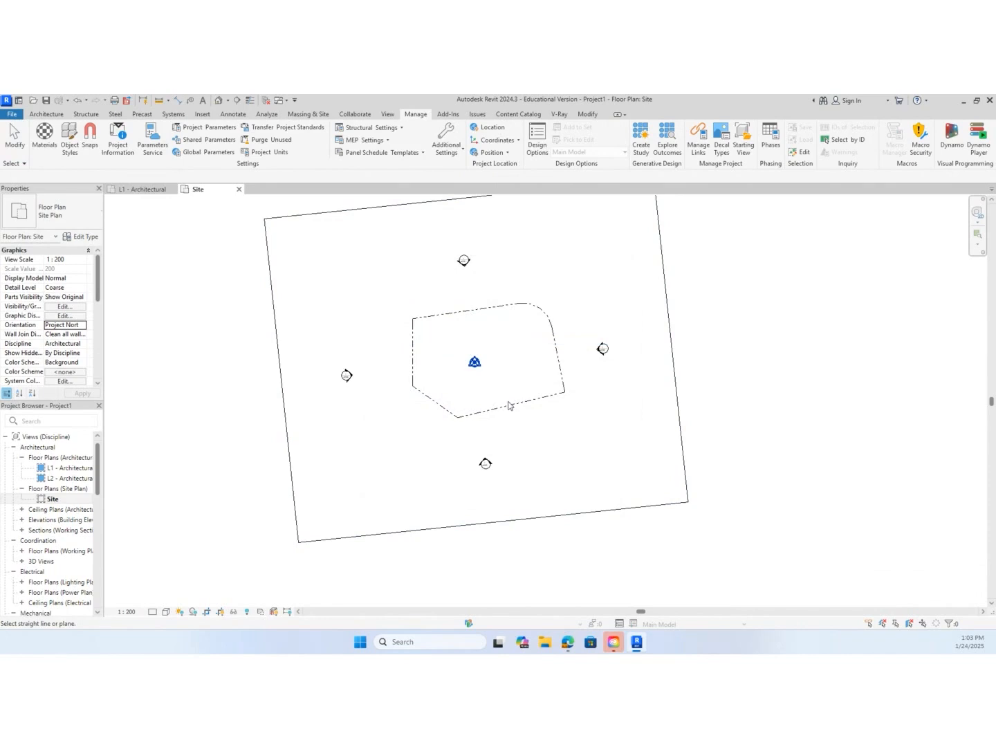
left_click(509, 402)
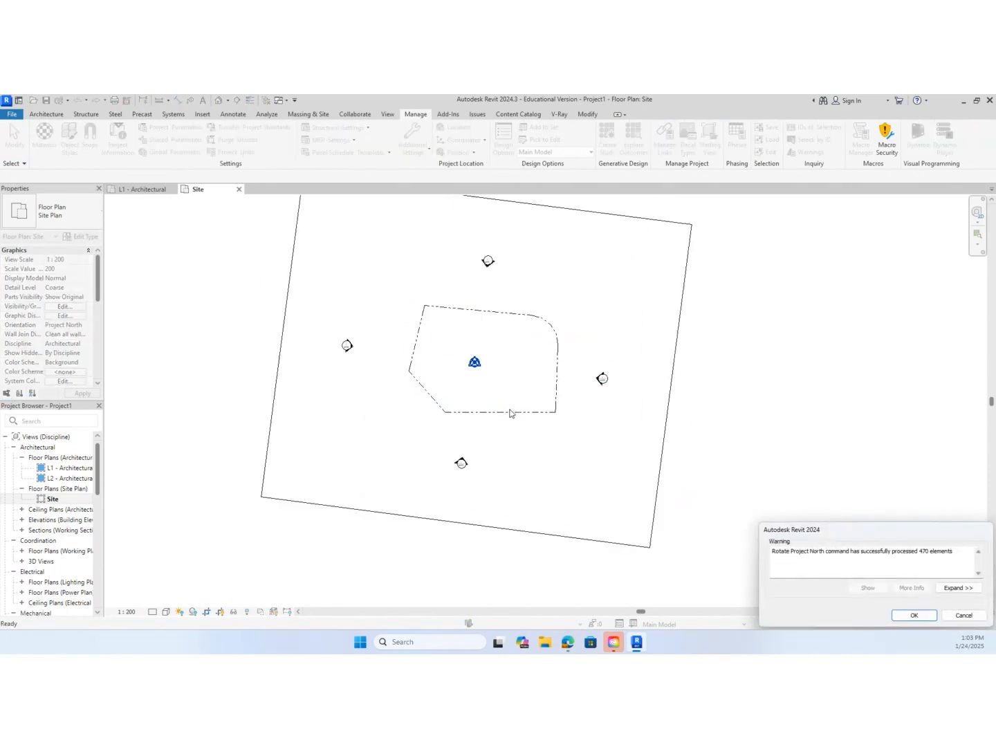
left_click(912, 615)
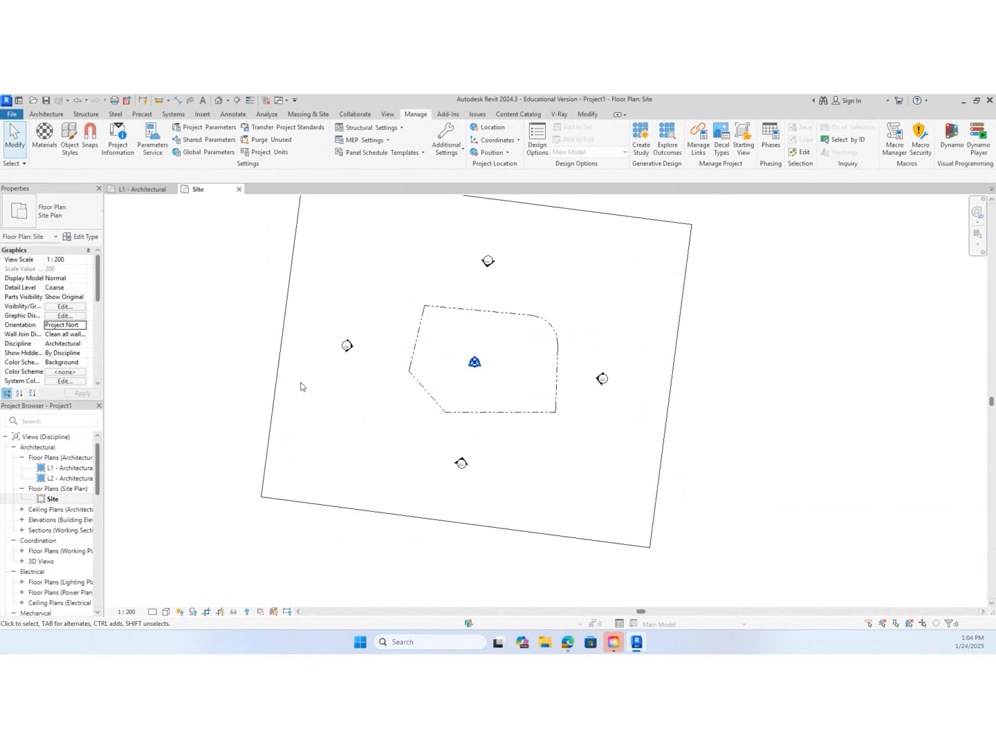
Set the Site floor plan view's orientation to True North
left_click(68, 327)
left_click(82, 327)
left_click(79, 343)
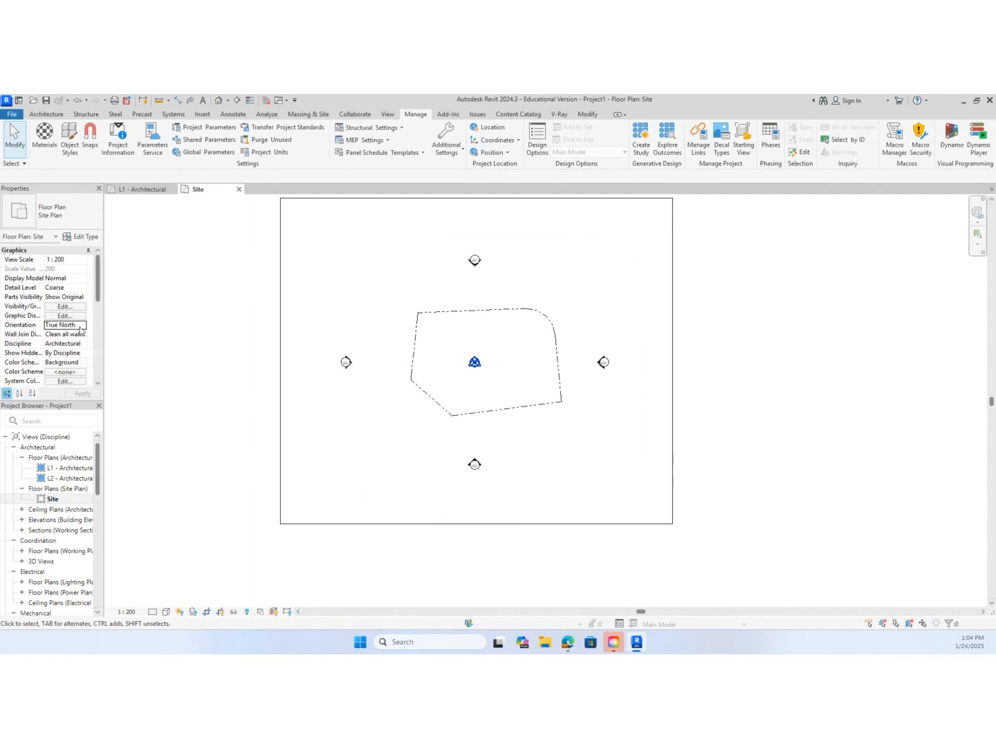
Look at the blank deed data table for creating property lines by distances and bearings, and close it without entries
left_click(316, 116)
left_click(371, 138)
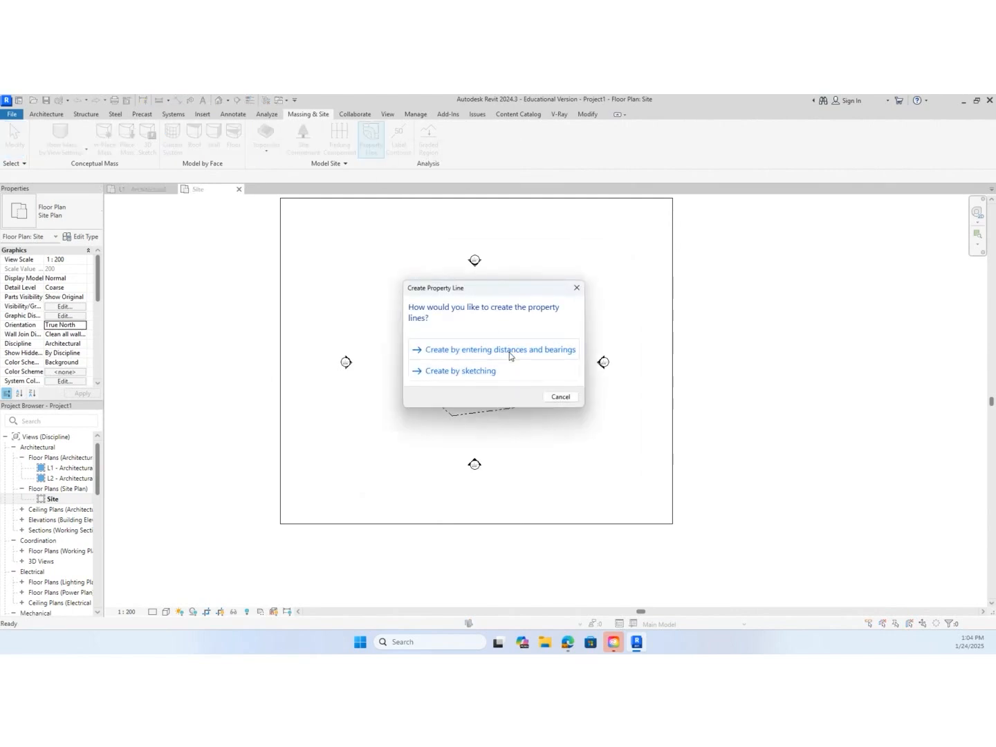
left_click(509, 352)
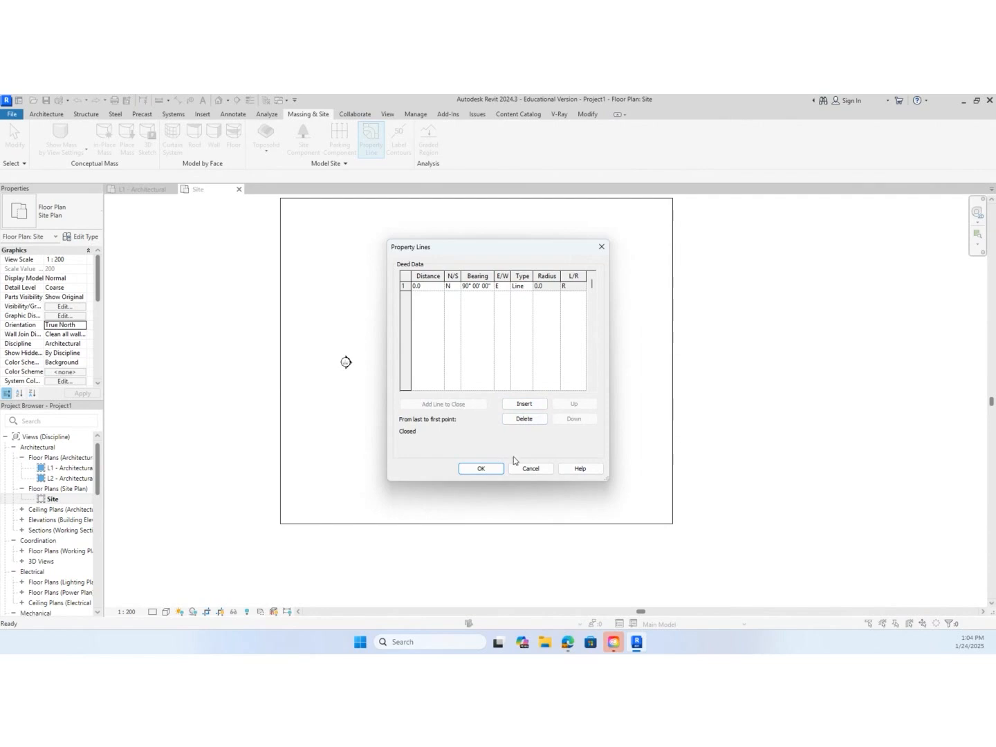
left_click(531, 469)
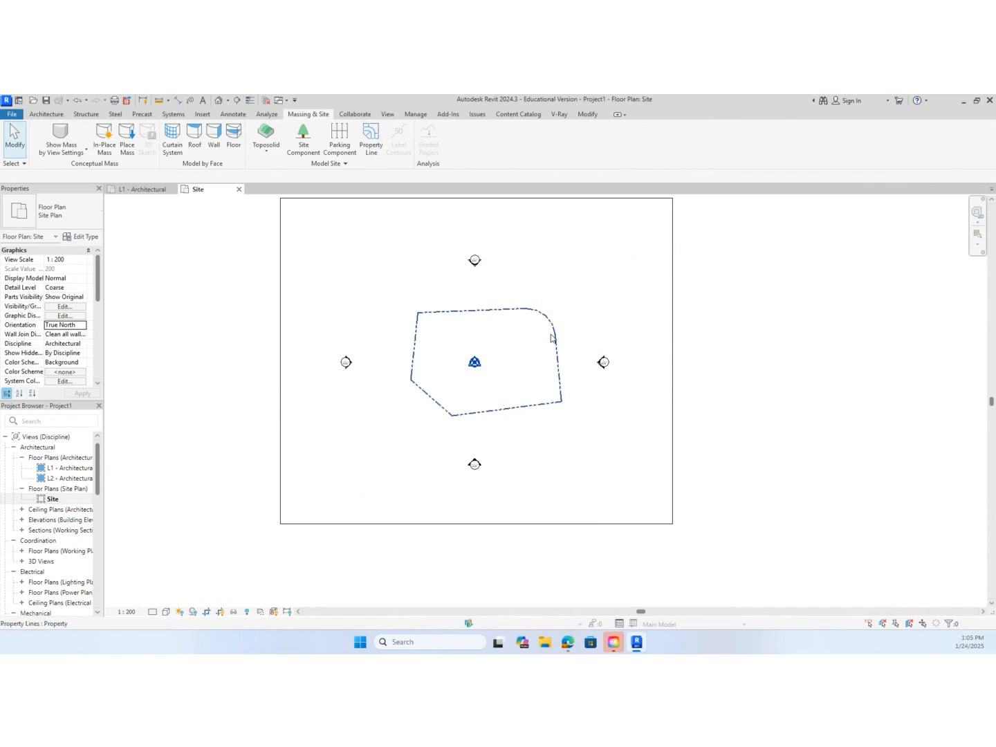
Examine the existing property boundary's deed data table and the segment type choices of its arc row, and close it without changes
left_click(554, 337)
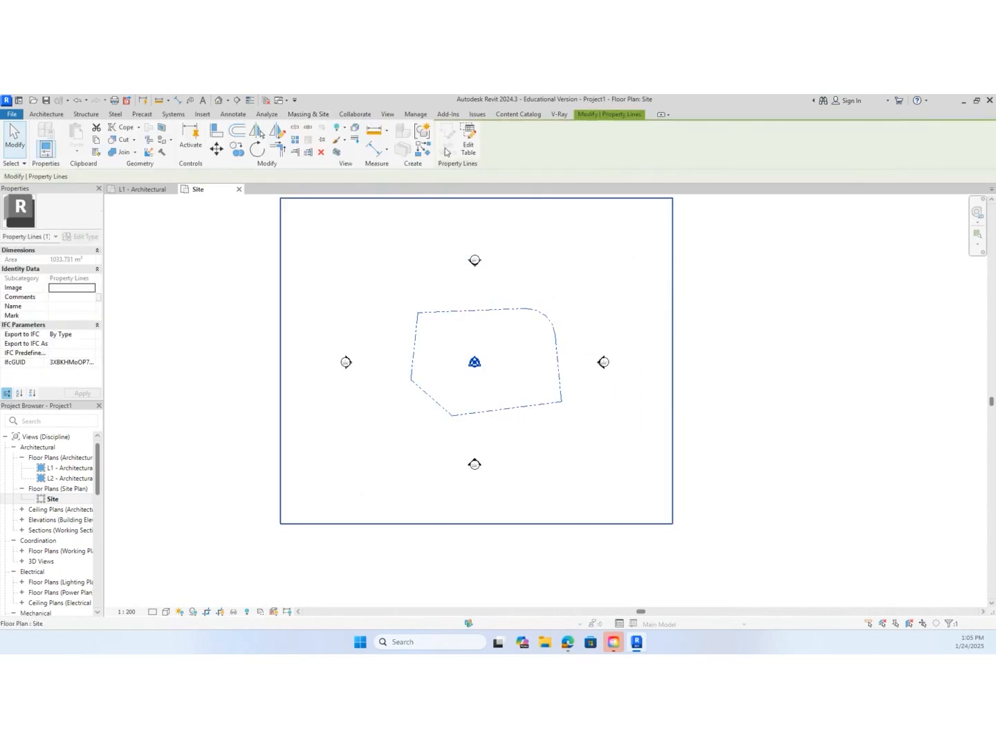
left_click(469, 144)
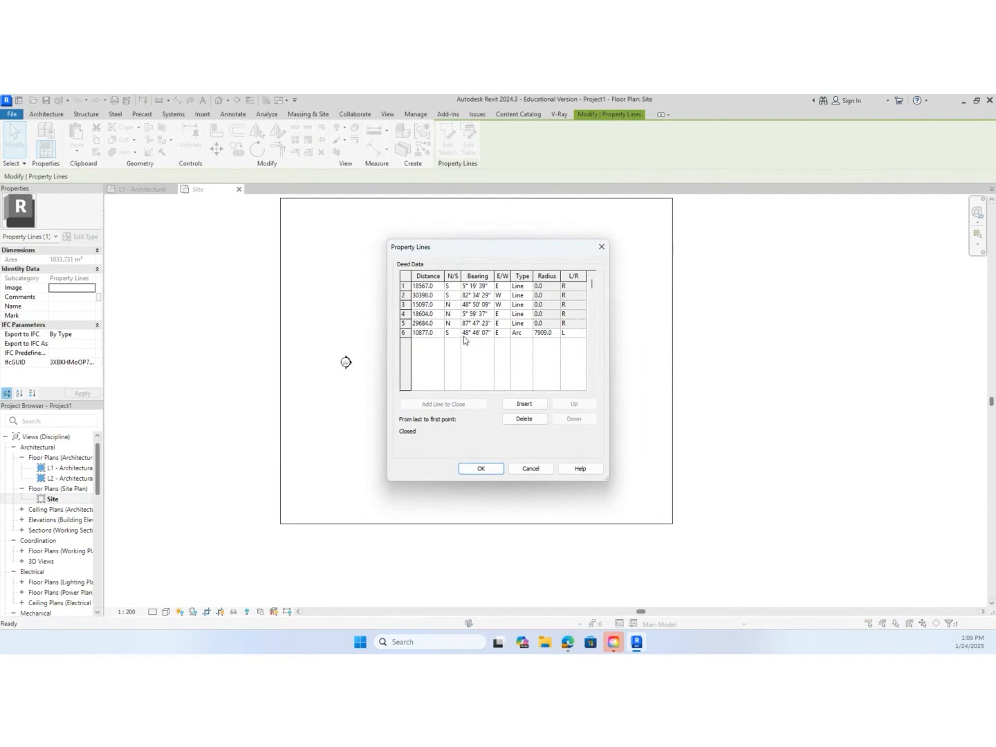
left_click(524, 336)
left_click(527, 334)
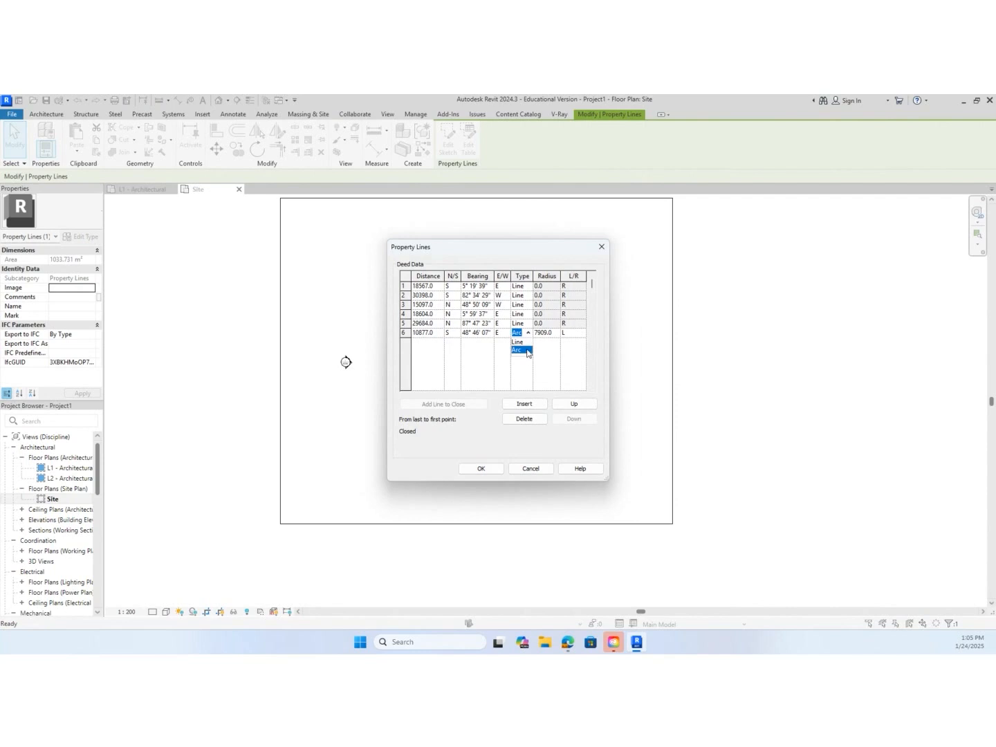
left_click(544, 340)
left_click(540, 468)
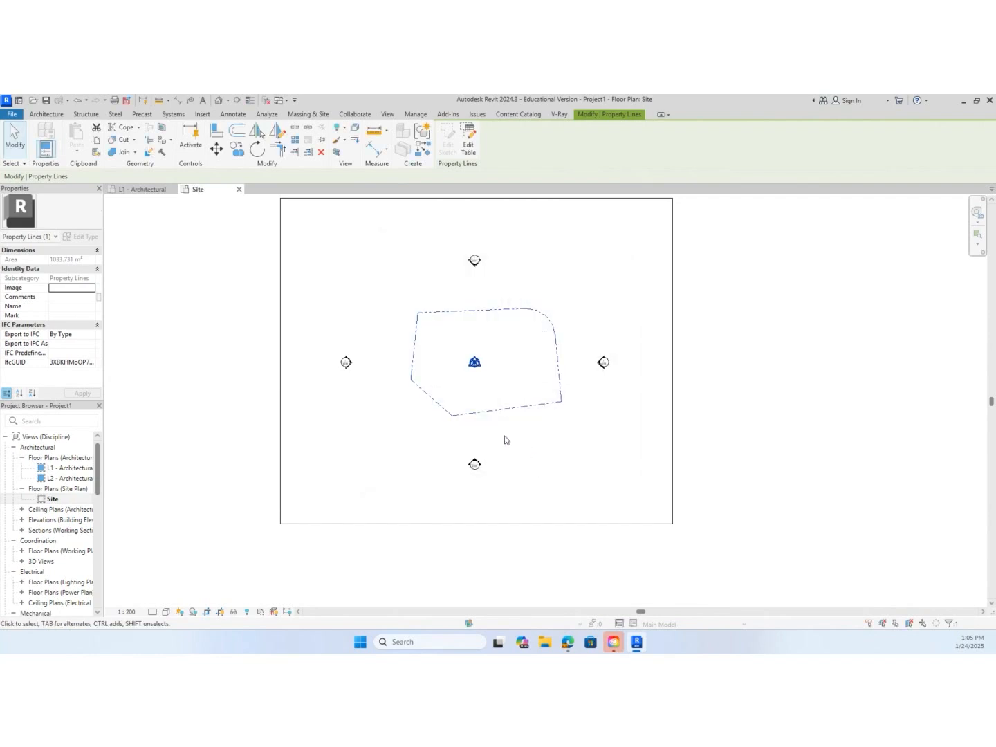
Deselect the property boundary and set the Site floor plan view's orientation back to Project North
left_click(148, 350)
left_click(69, 327)
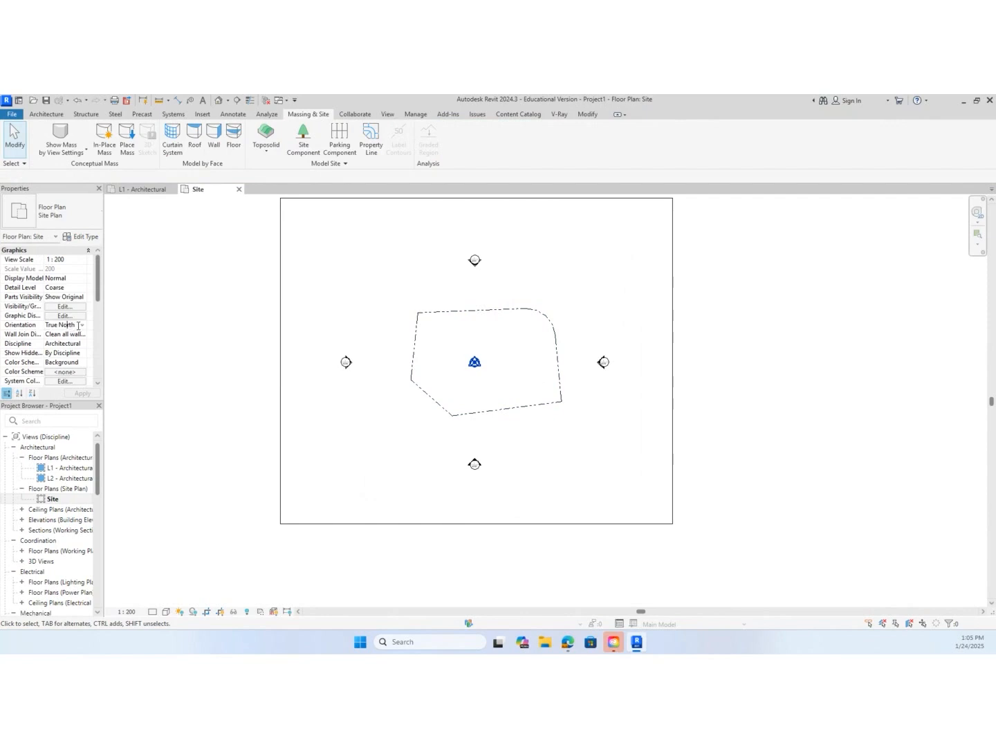
left_click(81, 326)
left_click(62, 334)
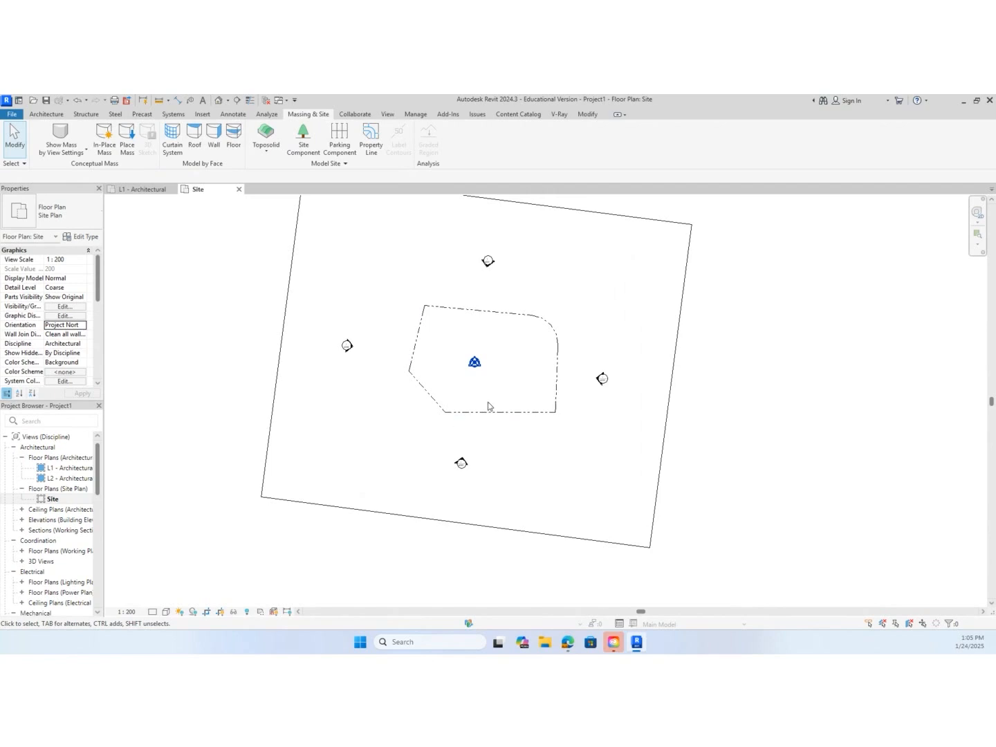
Move the project base point and survey point together to just inside the property boundary's lower-left corner
left_click_drag(459, 342, 494, 388)
left_click_drag(462, 350, 459, 396)
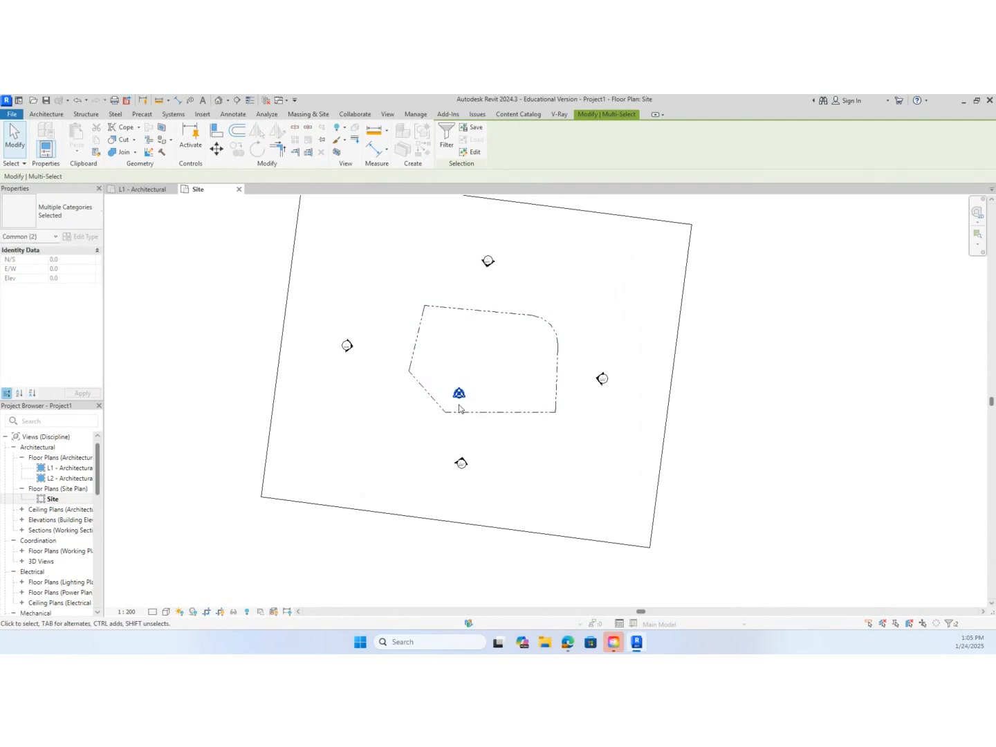
key("Escape")
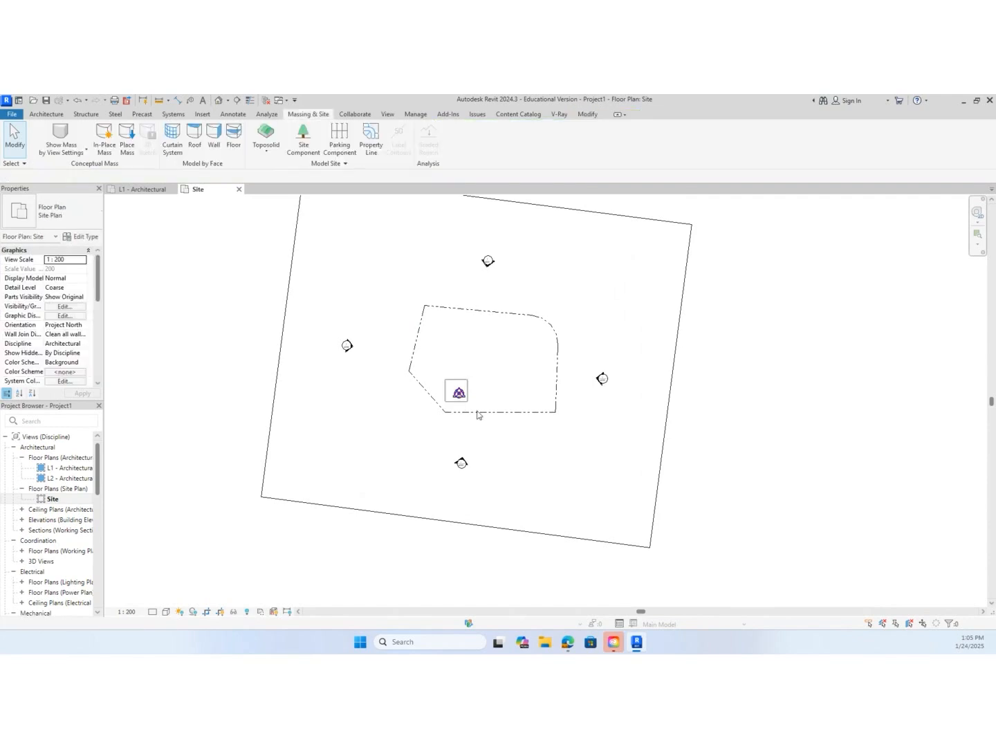
left_click_drag(479, 405, 479, 405)
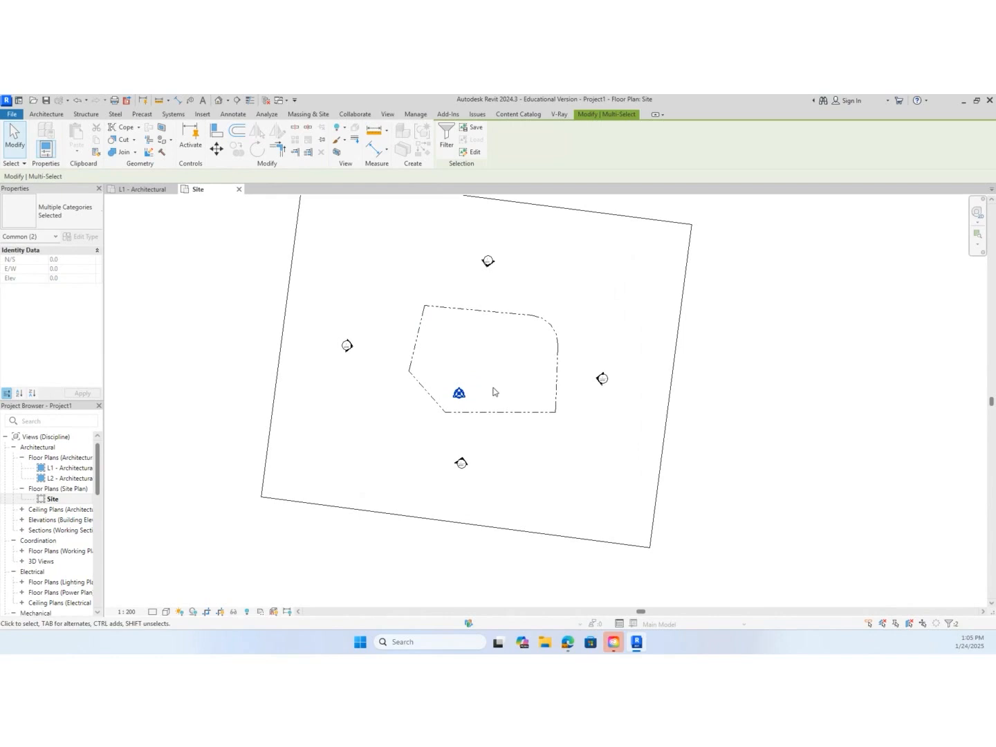
Draw a vertical 8mm Bubble grid line from the survey point up to just below the property's upper boundary
scroll(492, 389, "up", 5)
middle_click_drag(476, 388, 522, 427)
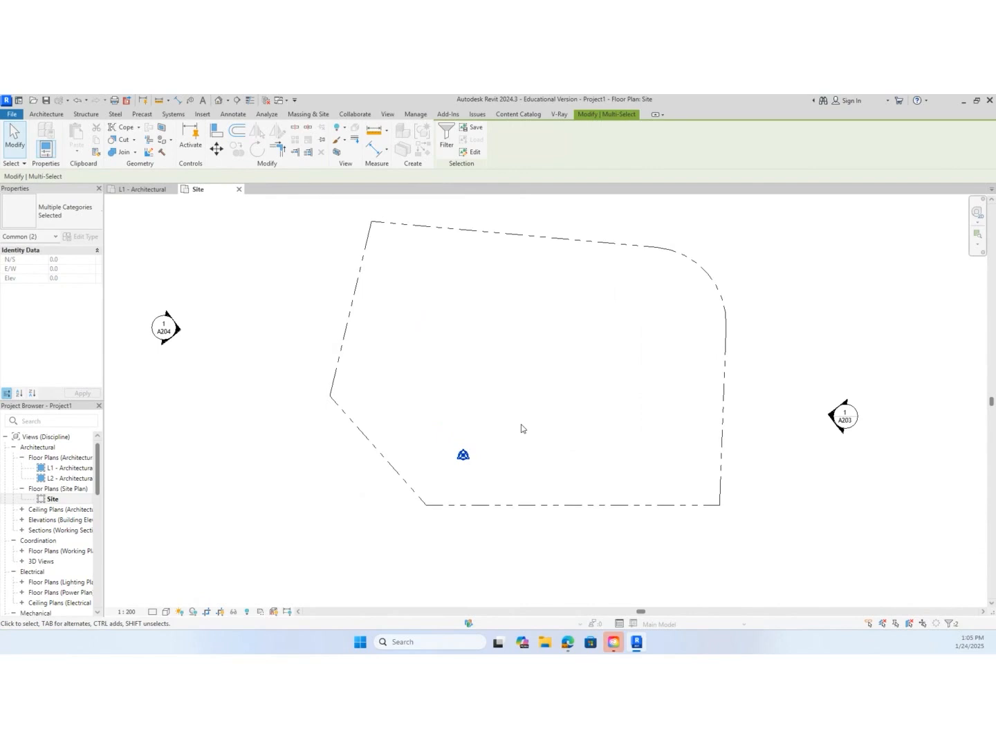
key("g")
key("r")
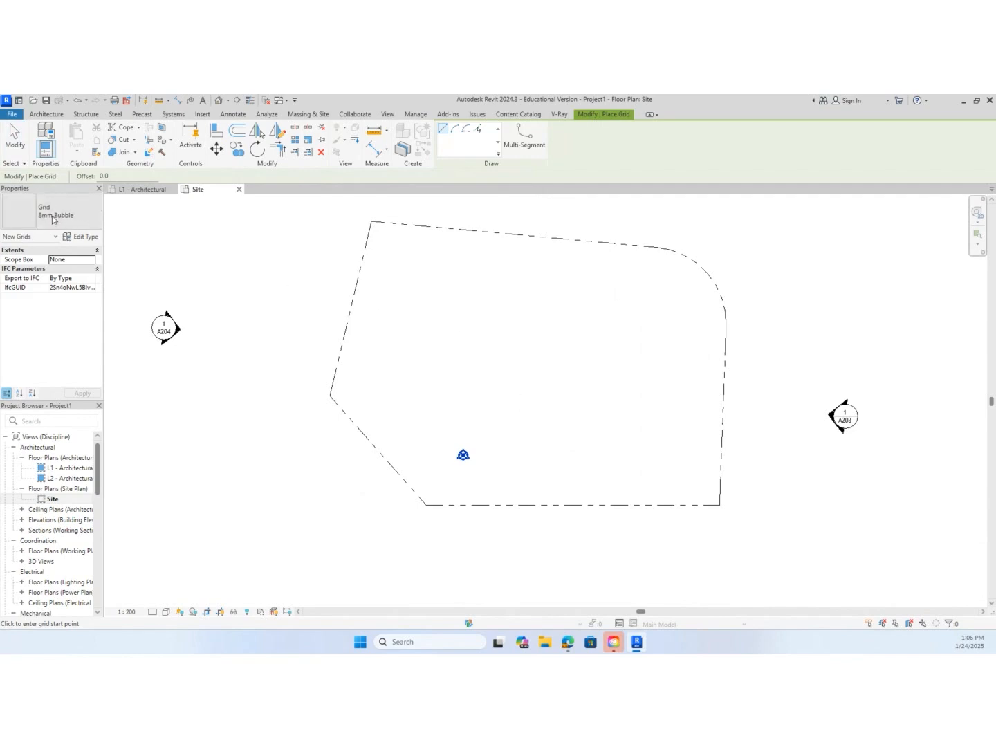
left_click(47, 114)
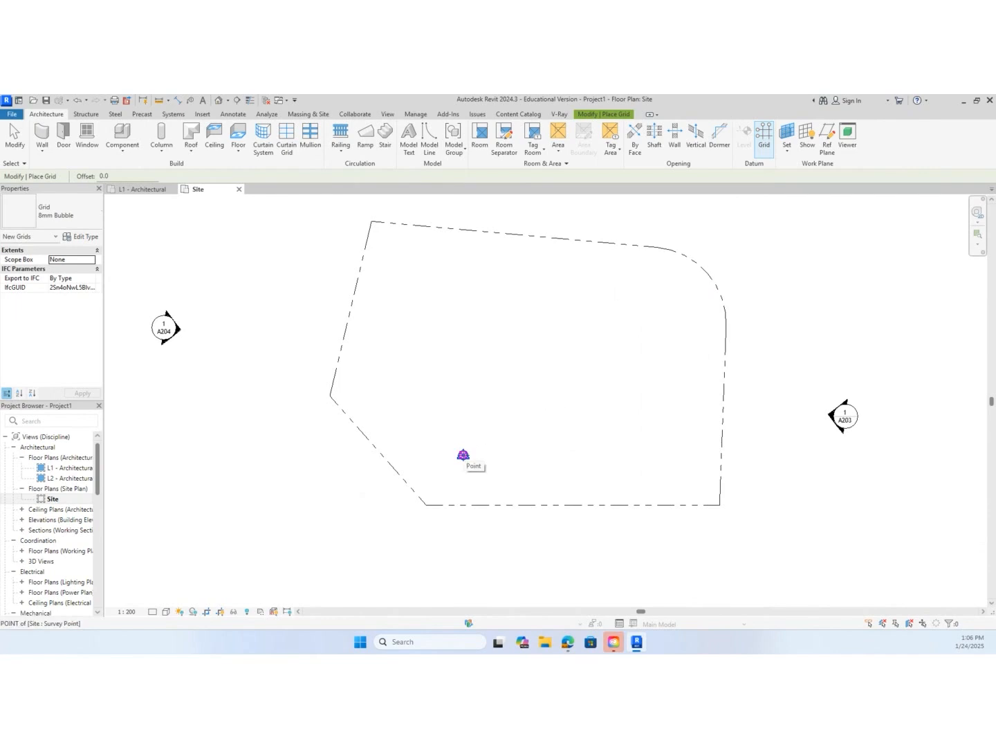
left_click(464, 455)
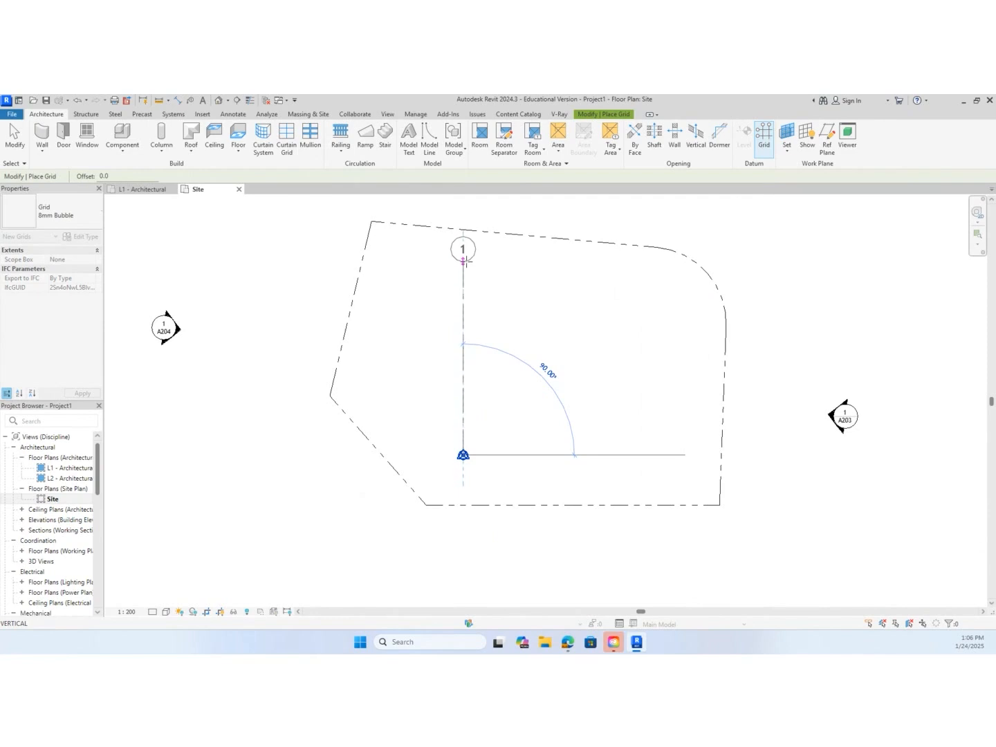
left_click(464, 261)
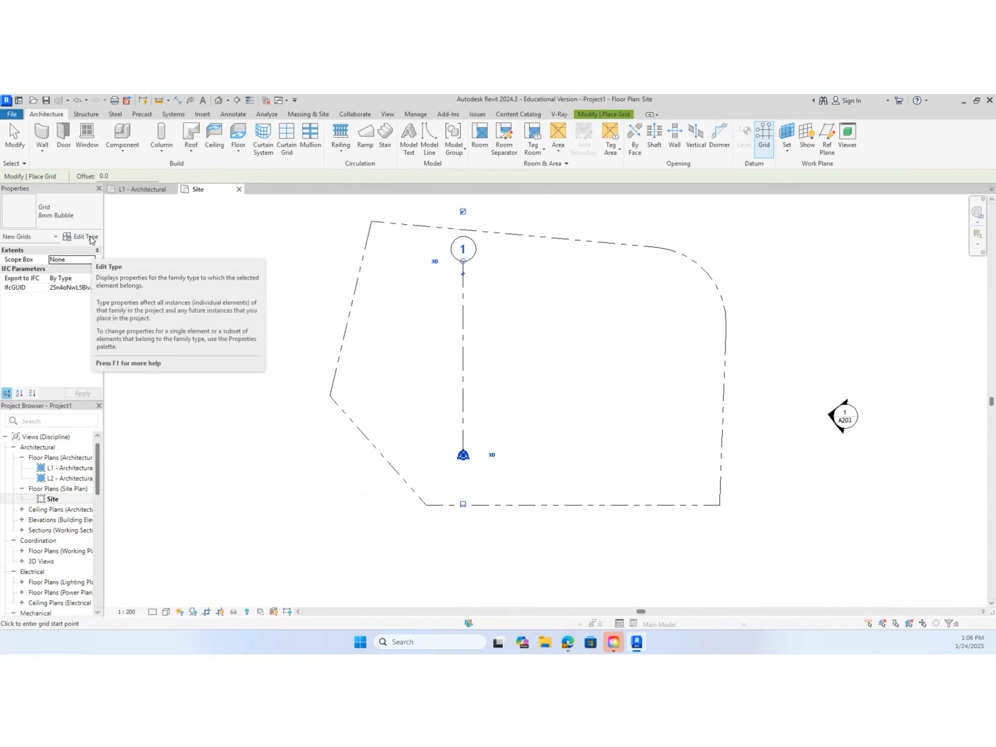
Review the 8mm Bubble grid's type properties and the available grid types, keeping the current settings
left_click(90, 238)
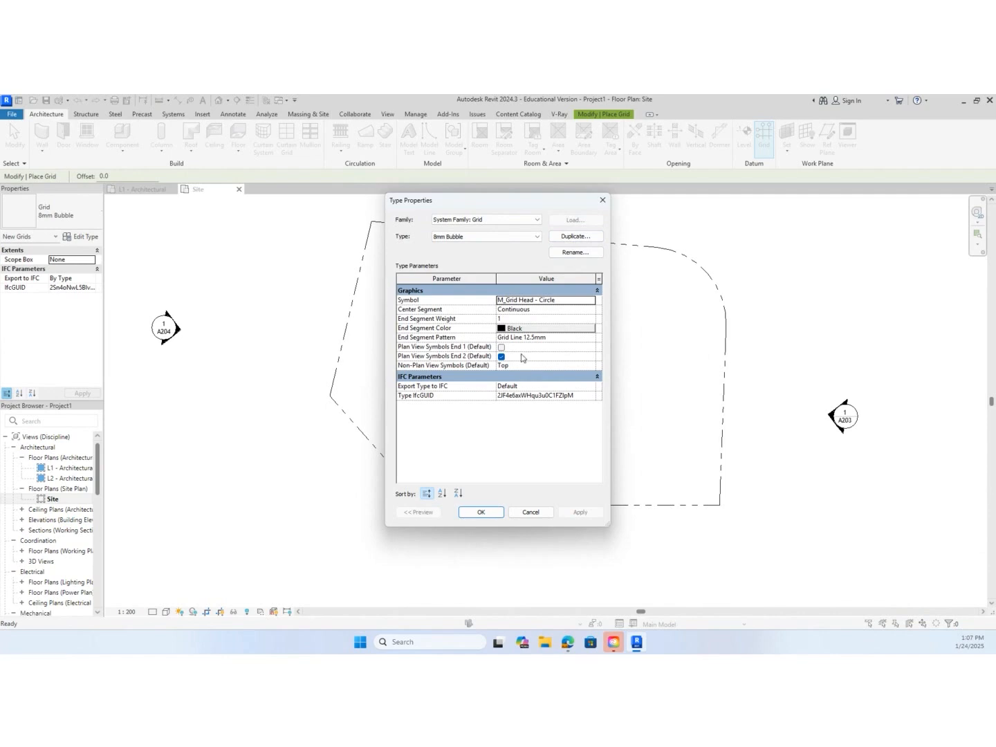
left_click(538, 236)
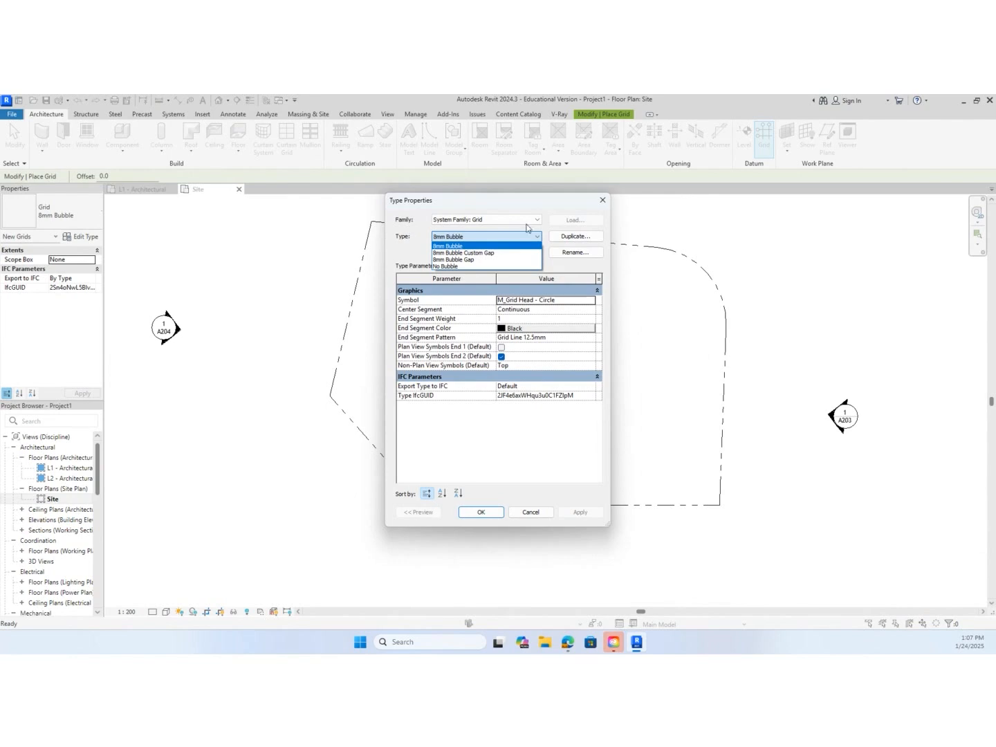
left_click(489, 513)
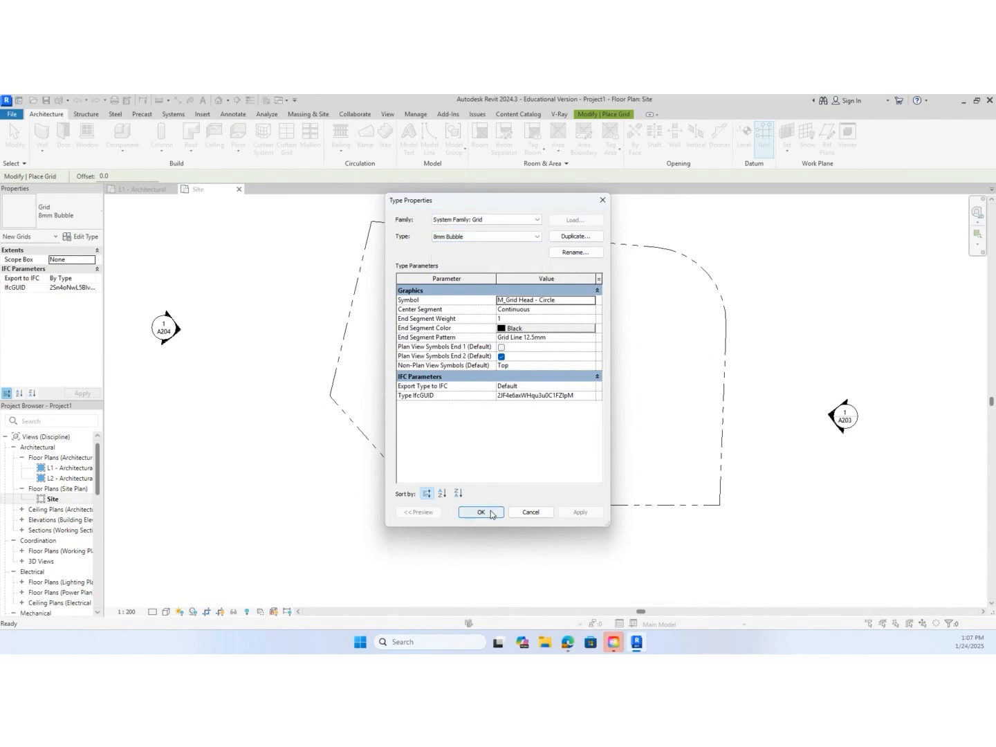
left_click(490, 513)
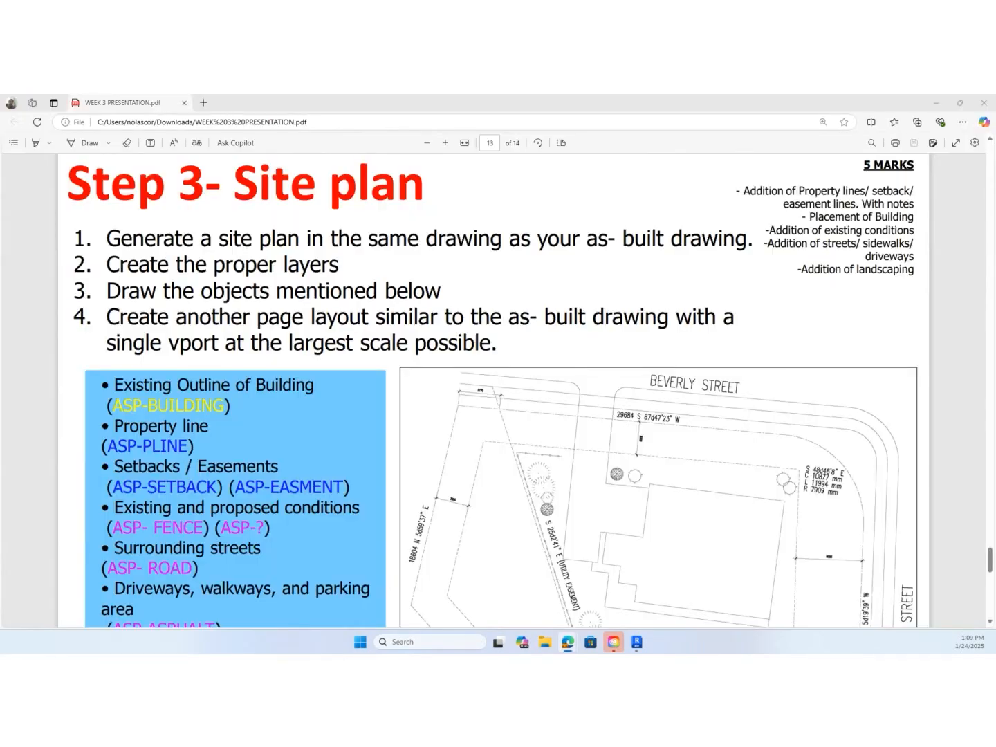
Examine the grid spacing along the top of the floor plan in ASBUILT-Model.pdf, and return to Revit
left_click_drag(0, 263, 645, 164)
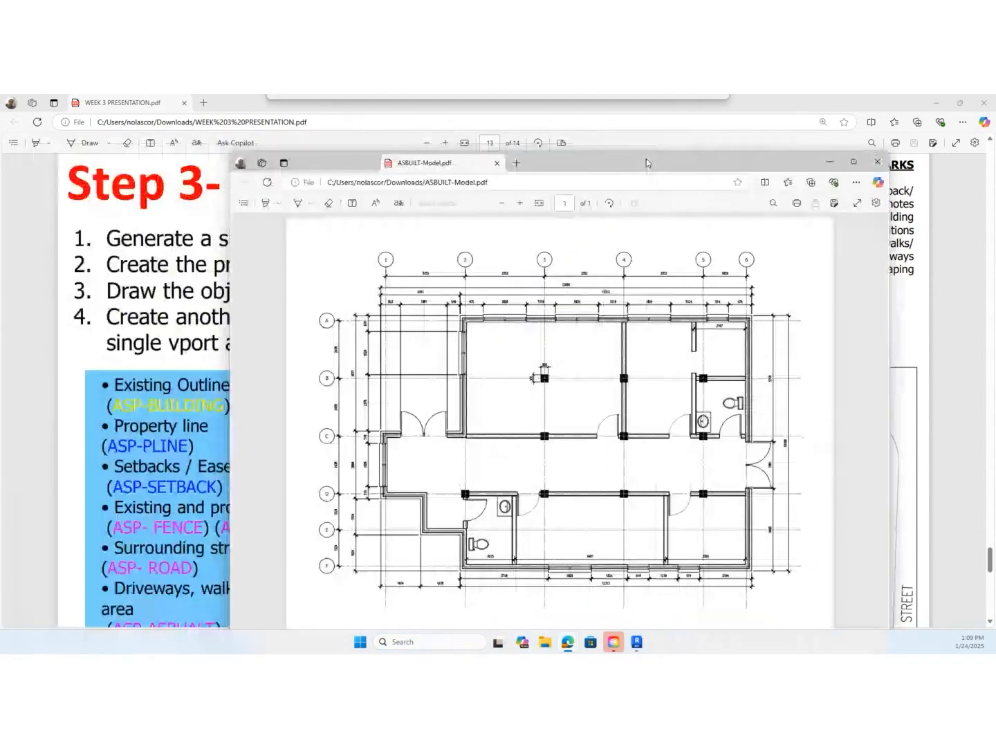
left_click(856, 162)
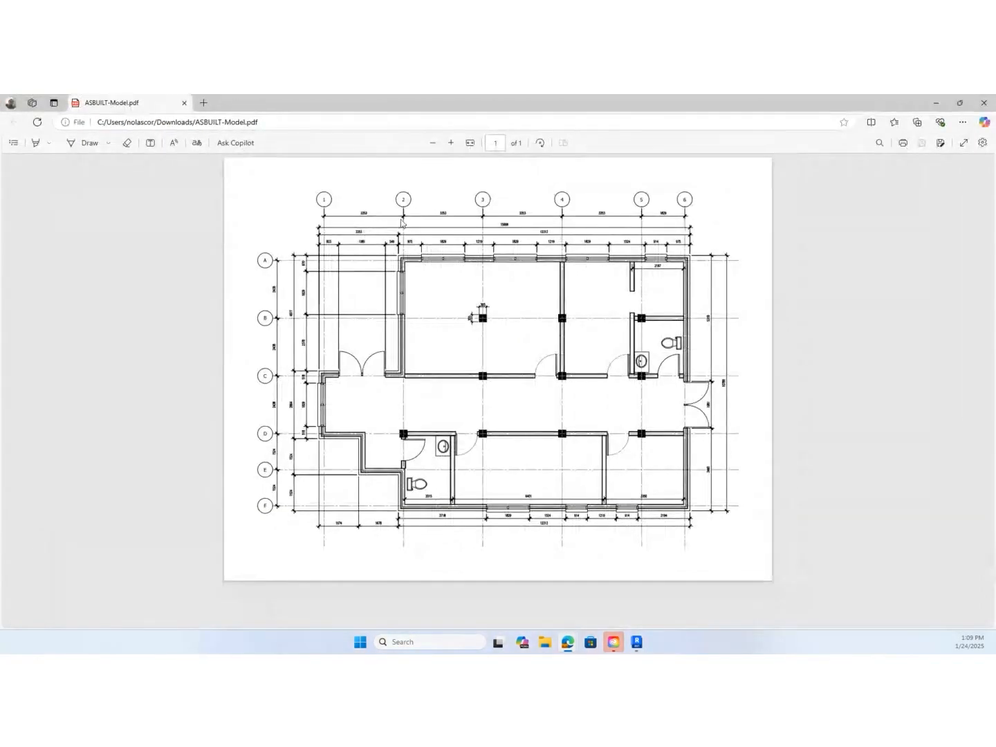
left_click(449, 144)
left_click(451, 144)
left_click(450, 143)
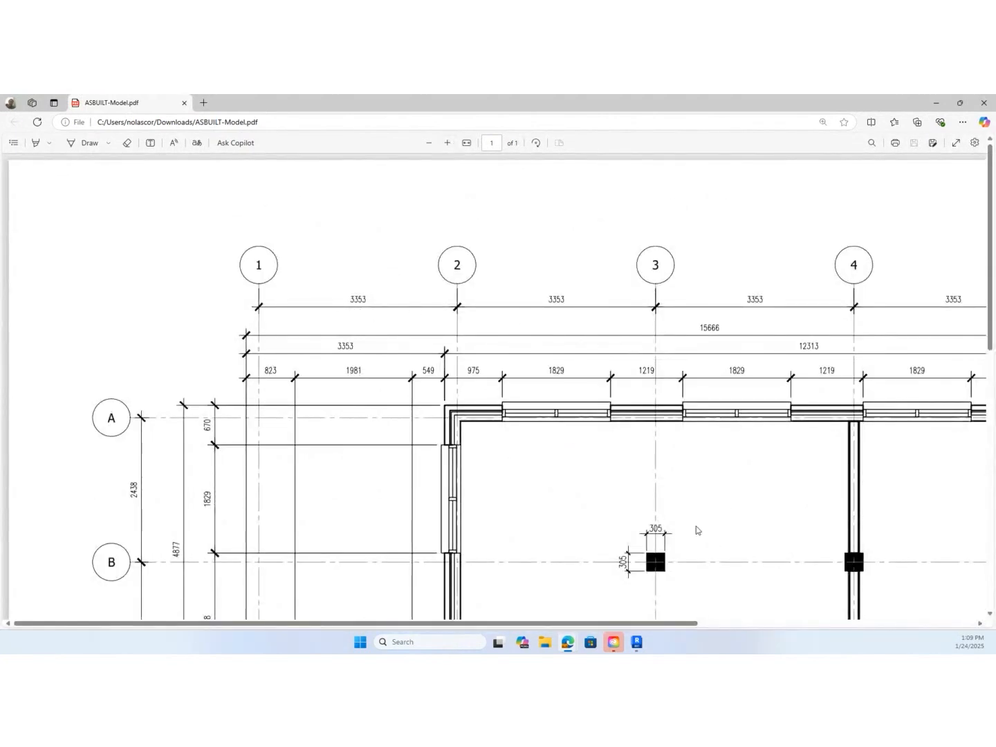
left_click_drag(678, 623, 770, 624)
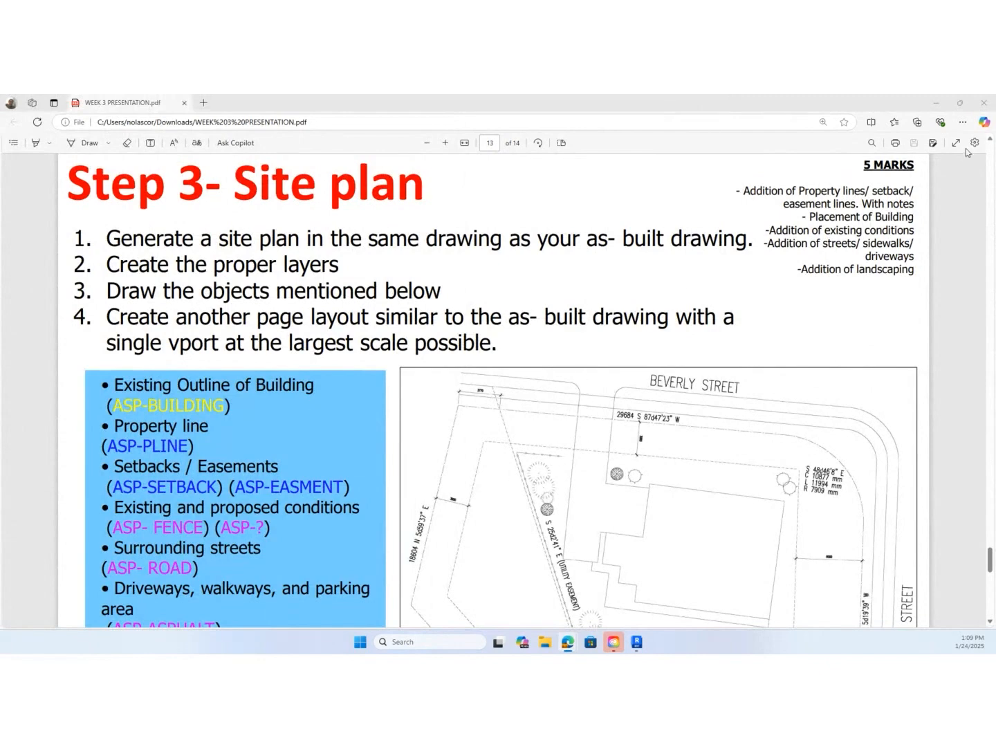
left_click(958, 105)
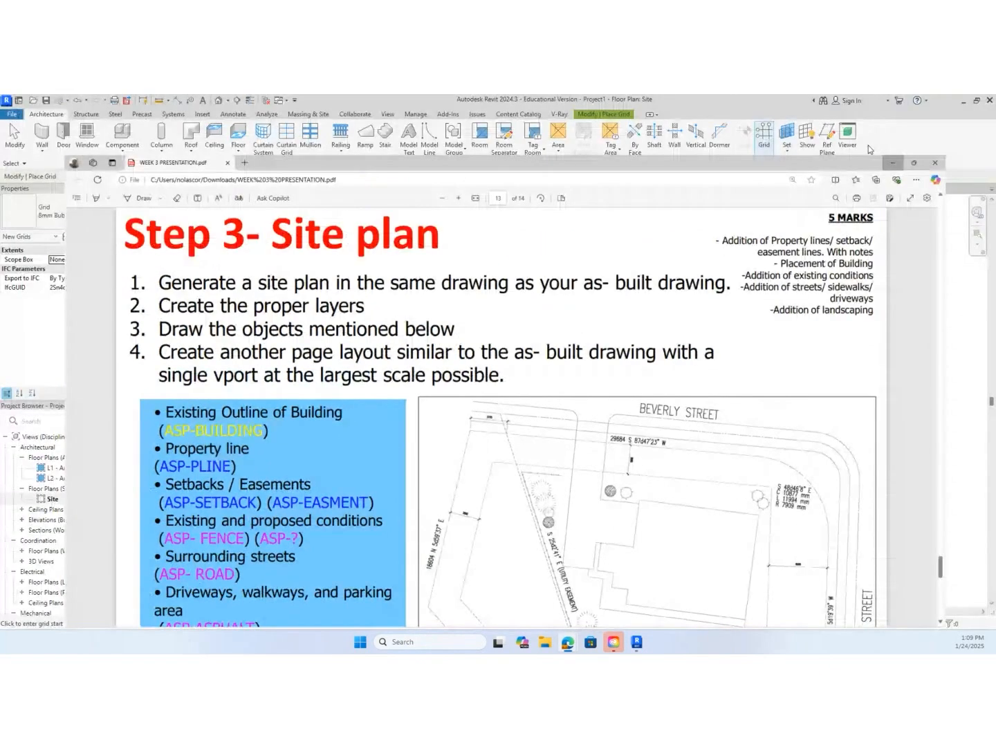
left_click(868, 145)
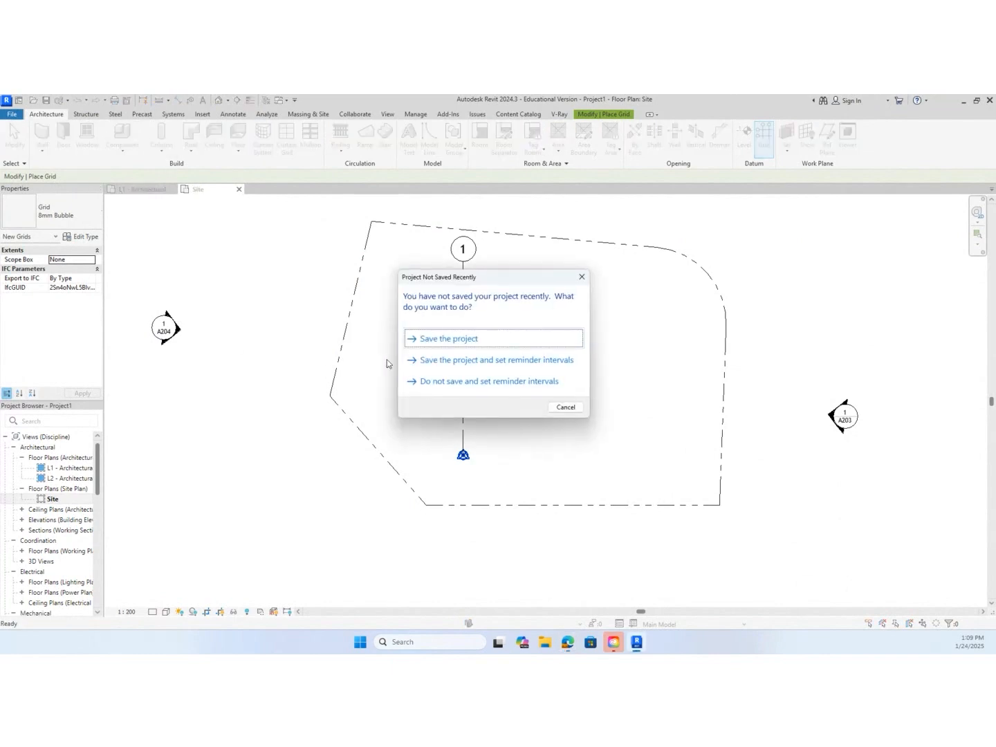
Choose to save the project from the save reminder and name the file Ram_Project1Step3
left_click(451, 339)
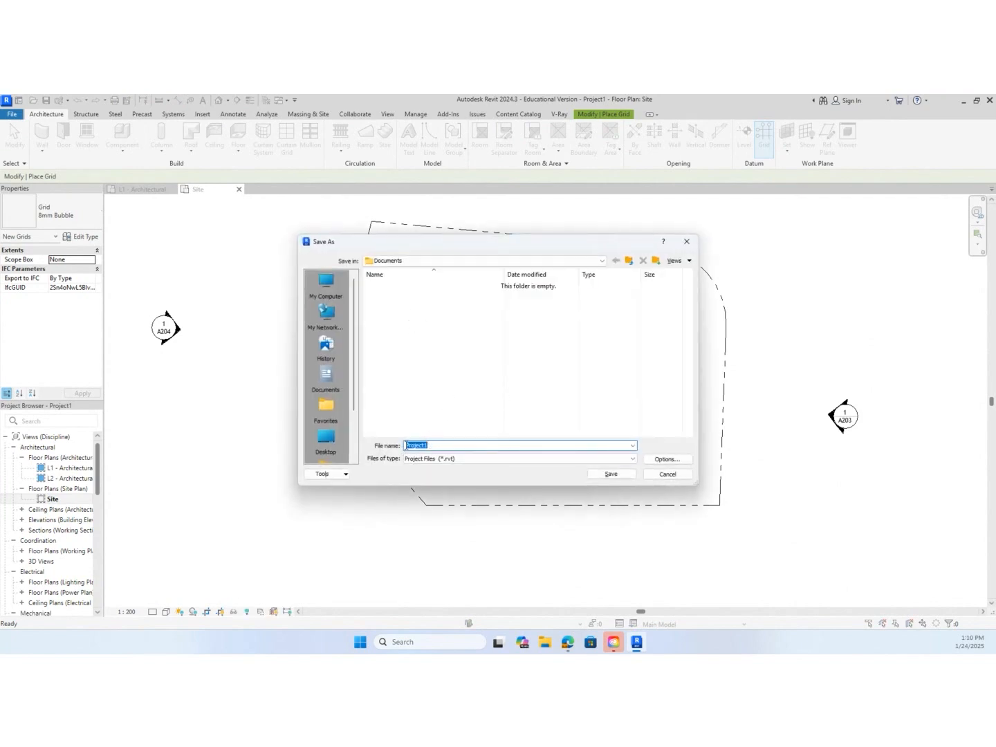
left_click(407, 443)
type("Ram_Project1Step3")
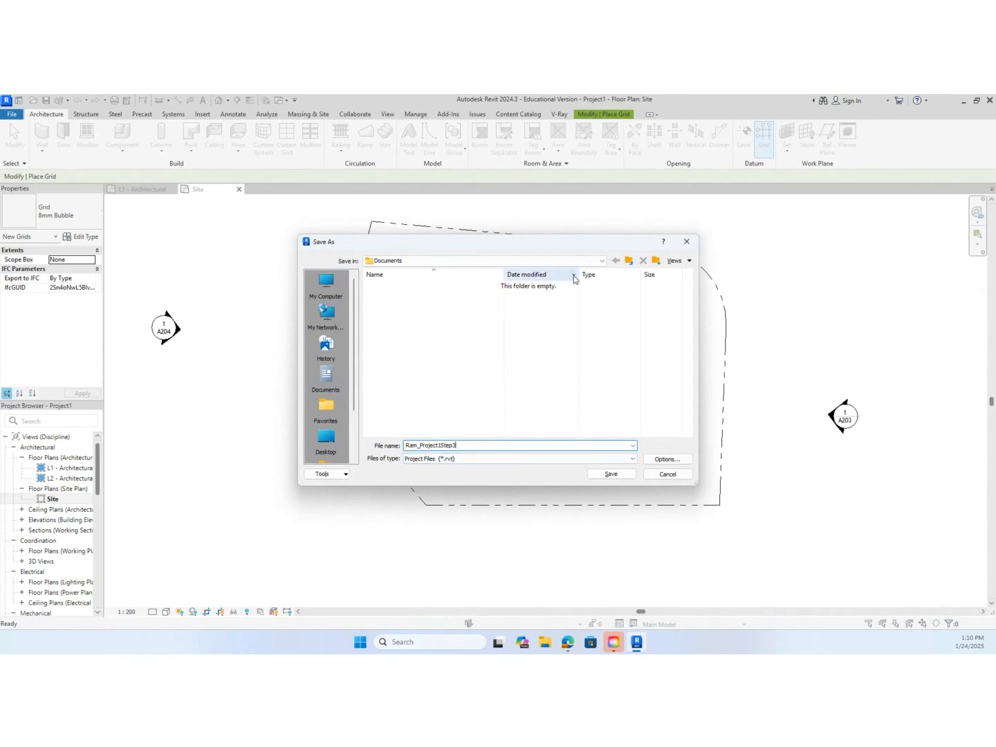
Create a folder named CAD2 inside the personal user folder and open it as the save location
left_click(602, 261)
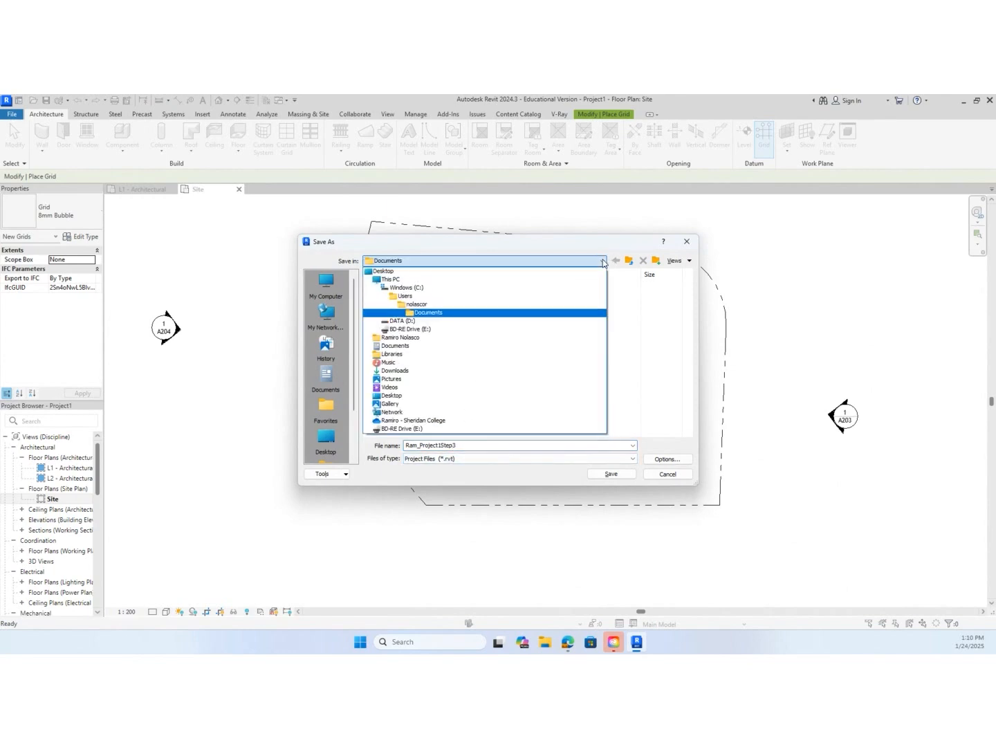
left_click(511, 336)
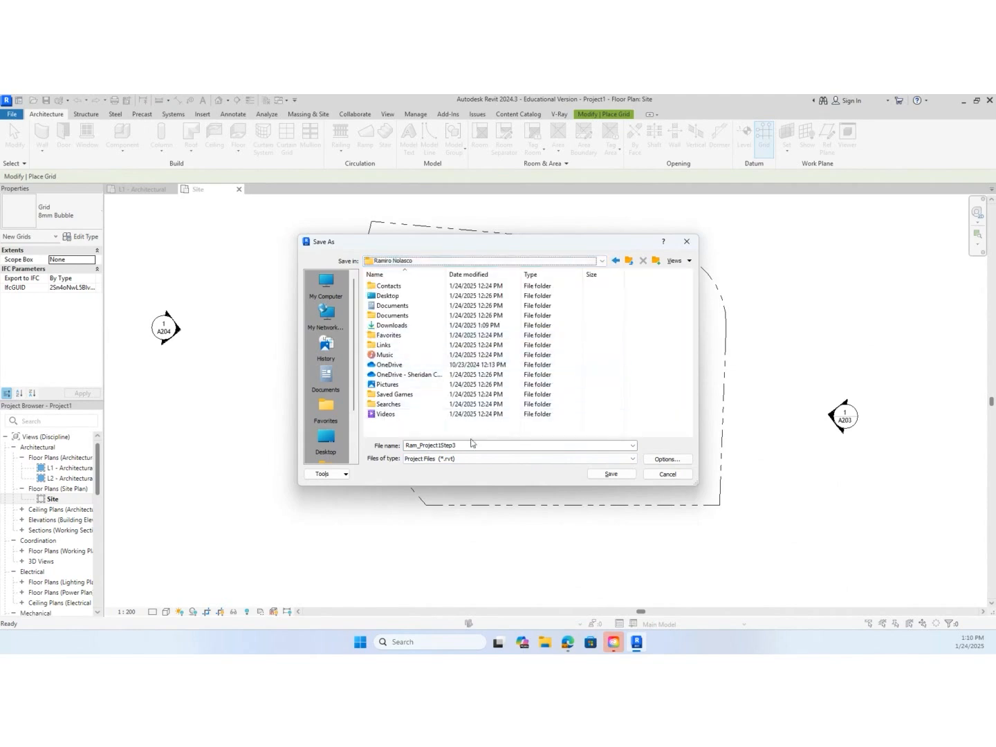
left_click(655, 260)
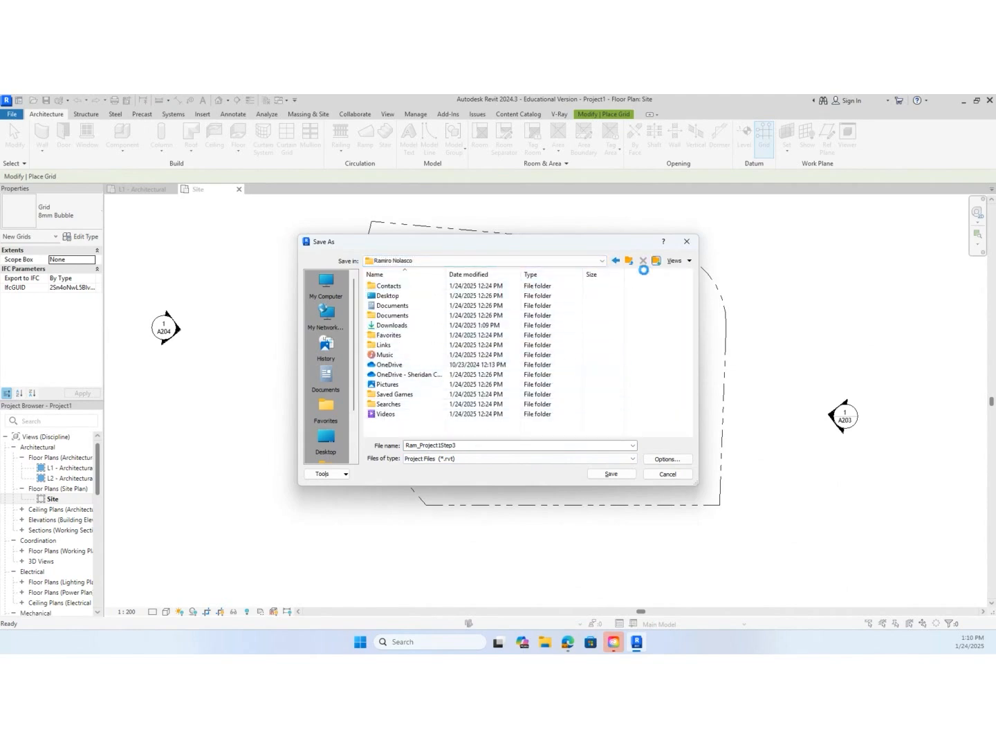
type("CAD2")
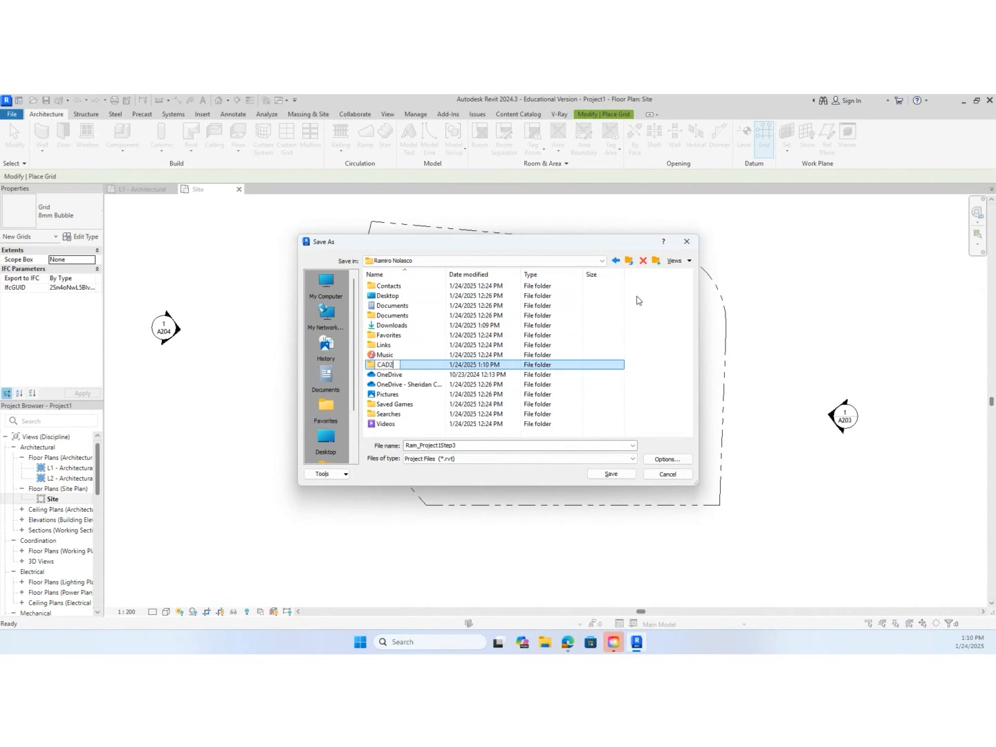
key("Return")
key("Return")
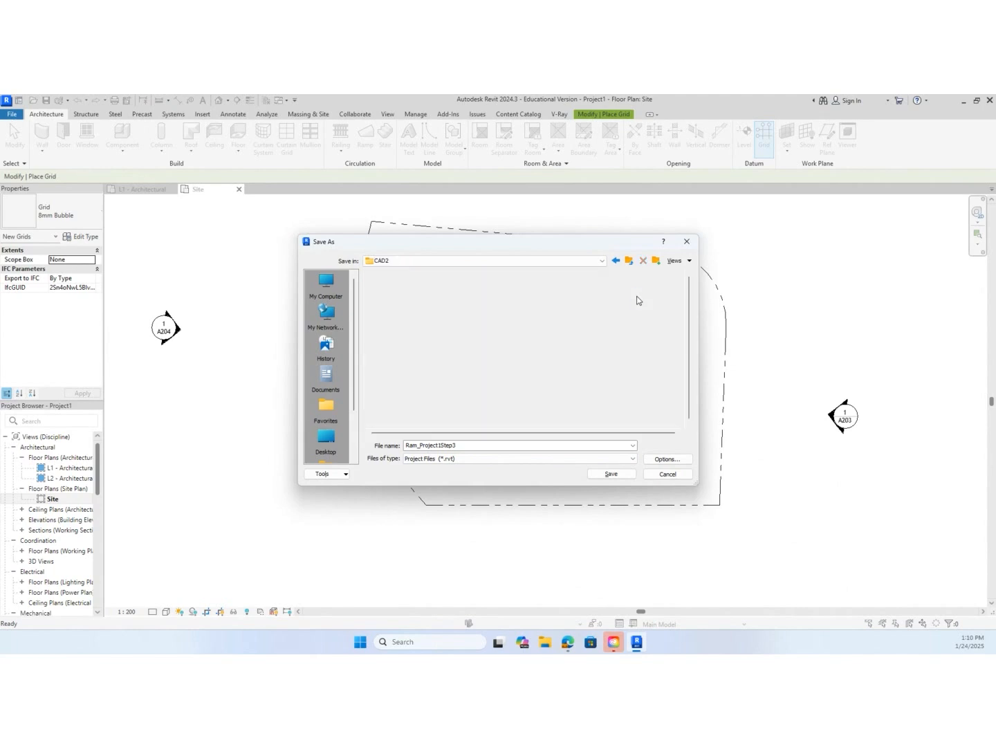
Enable regenerating an out-of-date thumbnail preview in the file save options, and save Ram_Project1Step3 in the CAD2 folder
left_click(665, 458)
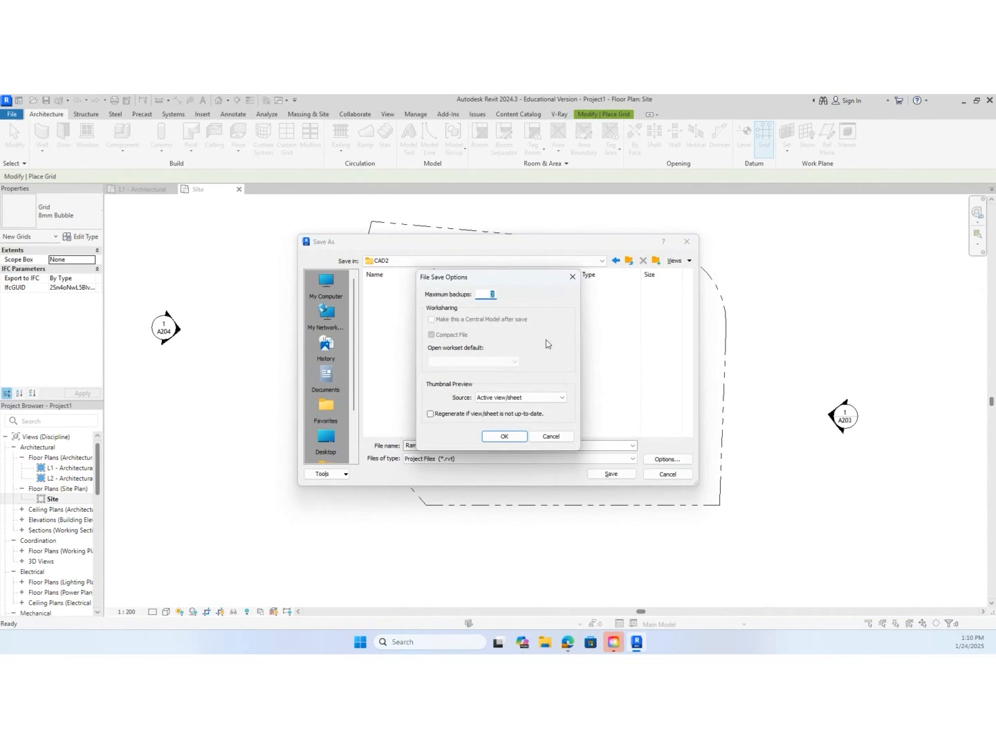
left_click(486, 294)
left_click(431, 414)
left_click(504, 437)
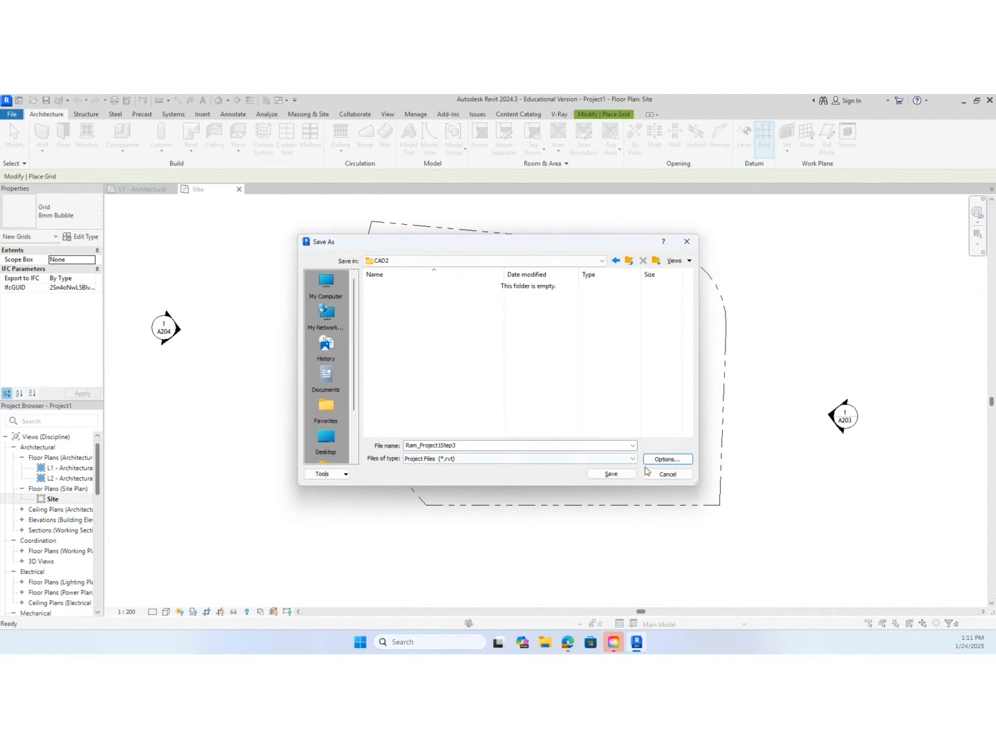
left_click(621, 476)
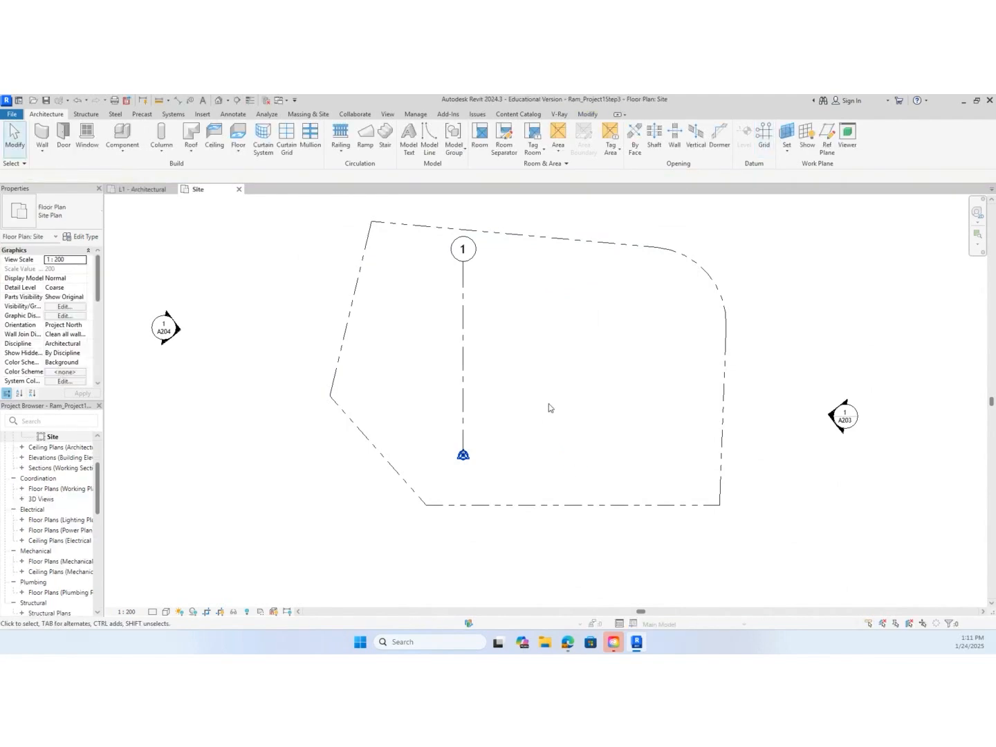
Copy vertical grid 1 to the right four times in succession from its lower endpoint, spacing the copies 3353 mm apart
key("c")
key("o")
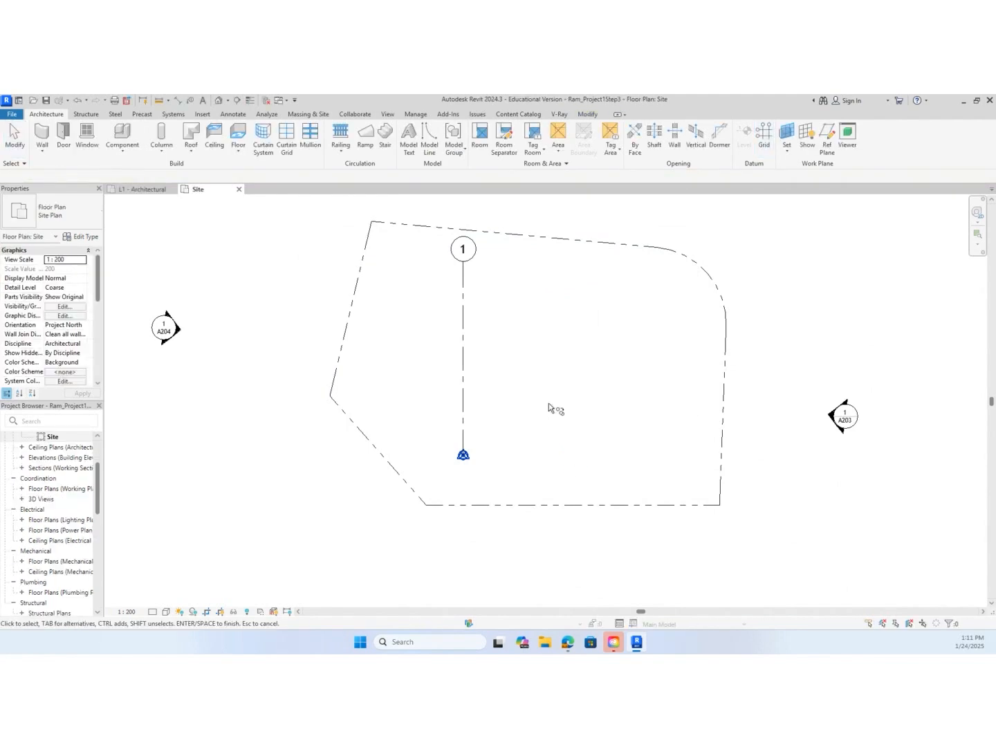
left_click(463, 406)
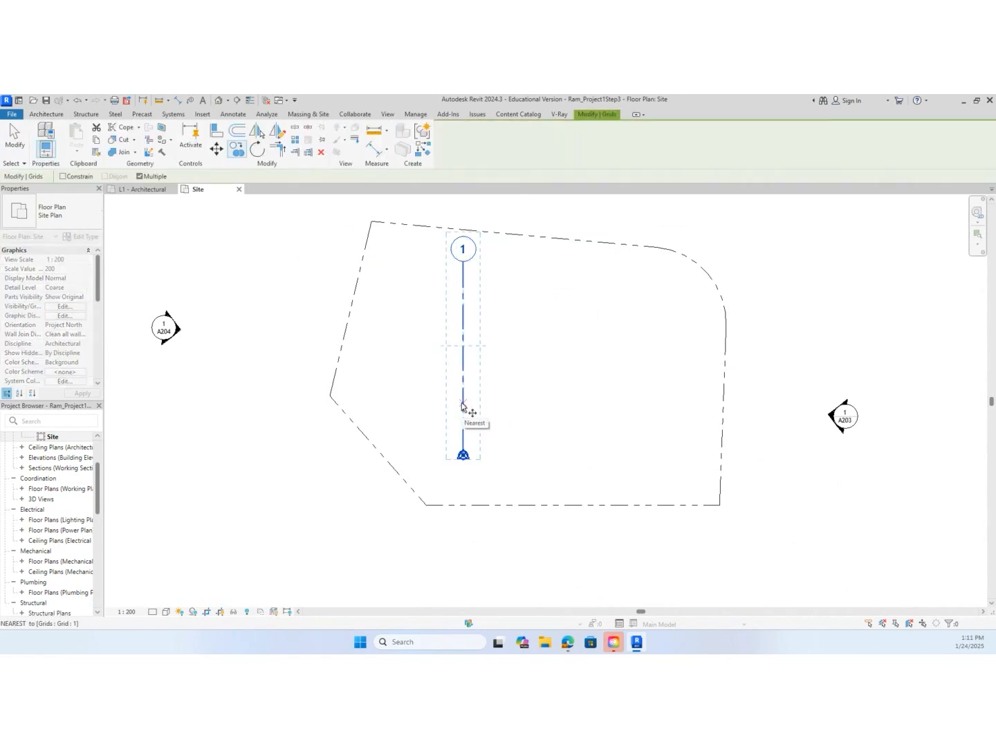
left_click(462, 456)
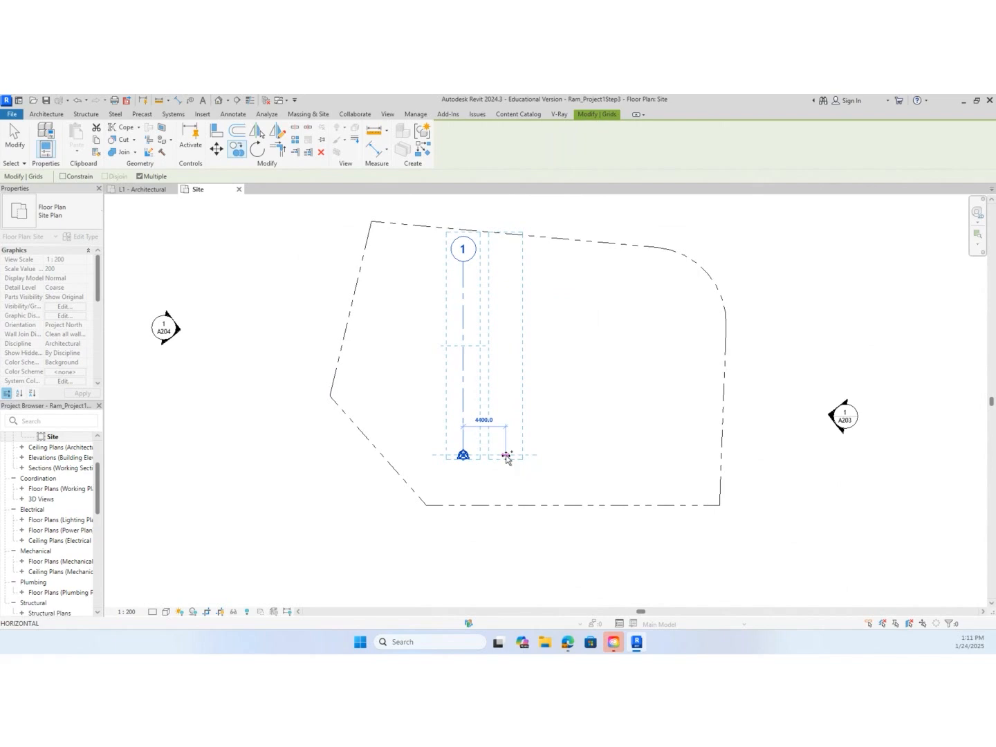
type("3353")
key("Return")
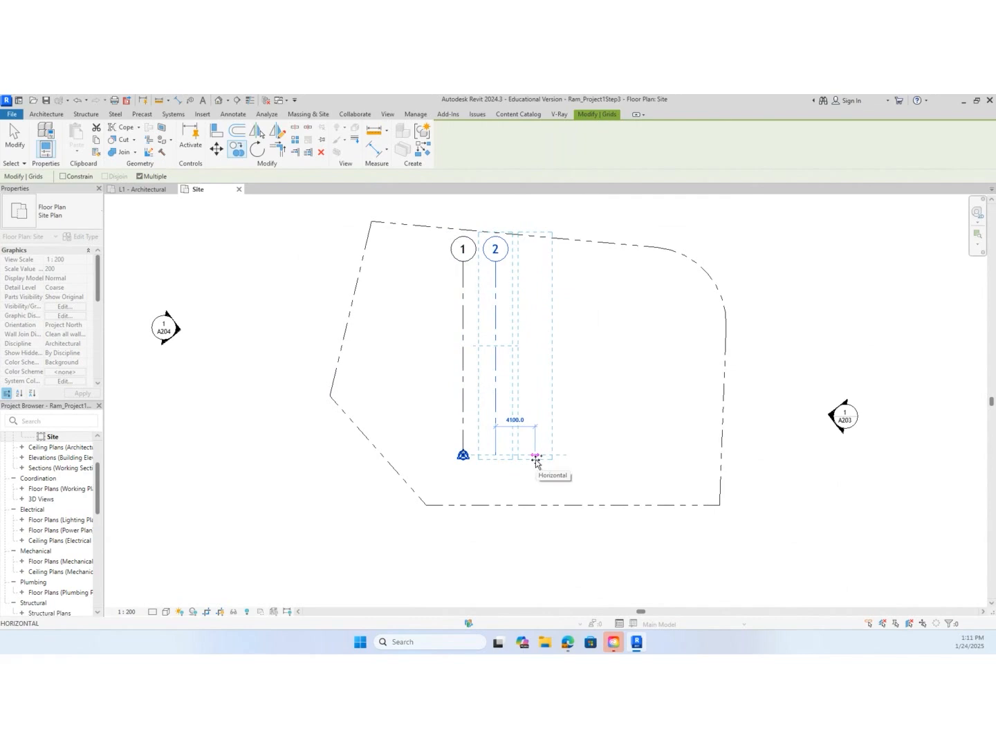
type("3353")
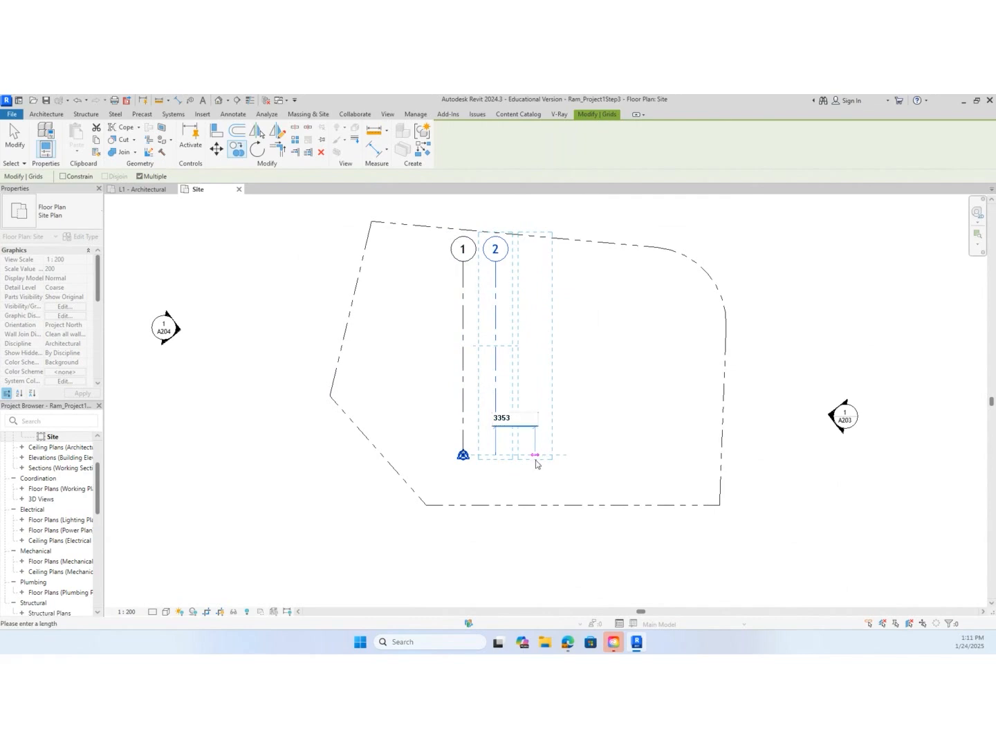
key("Return")
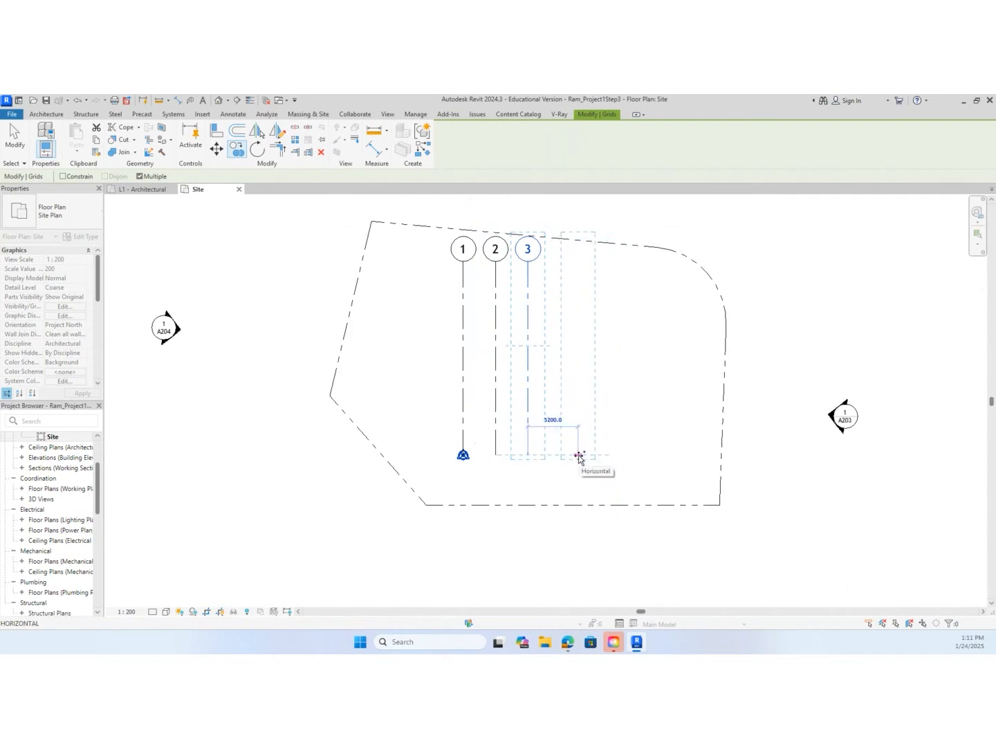
type("3353")
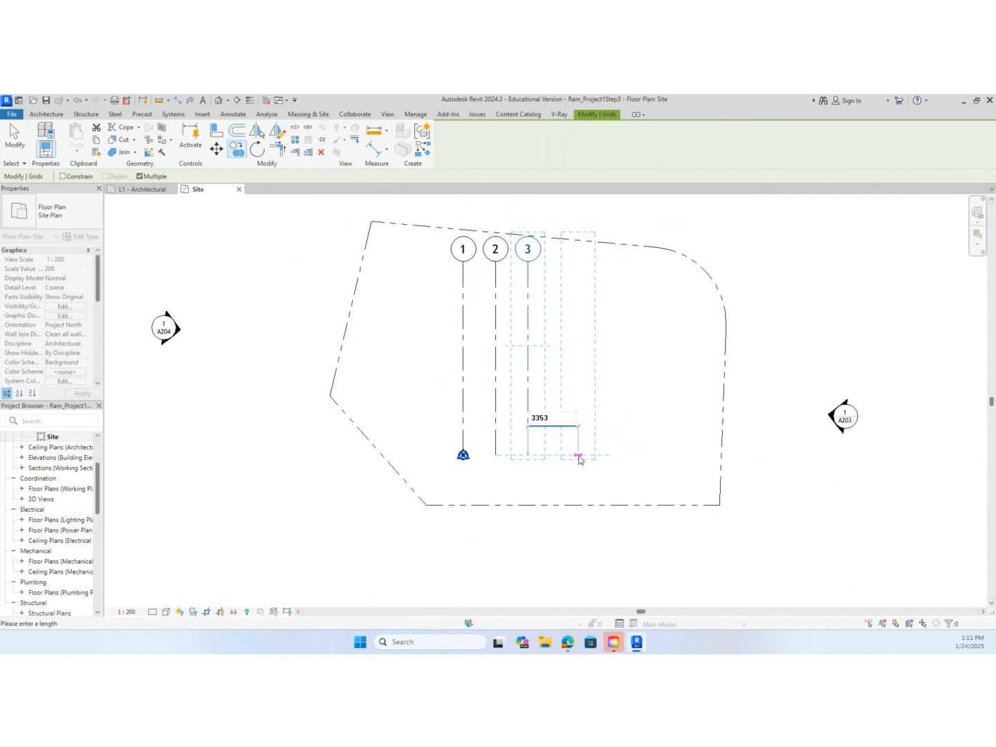
key("Return")
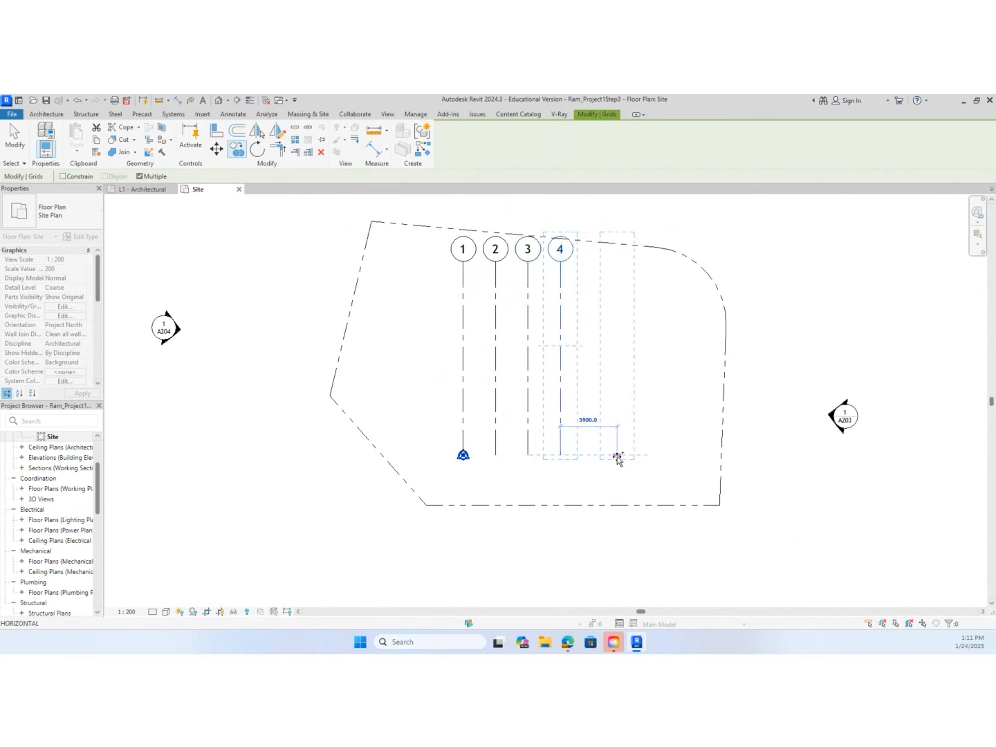
type("3353")
key("Return")
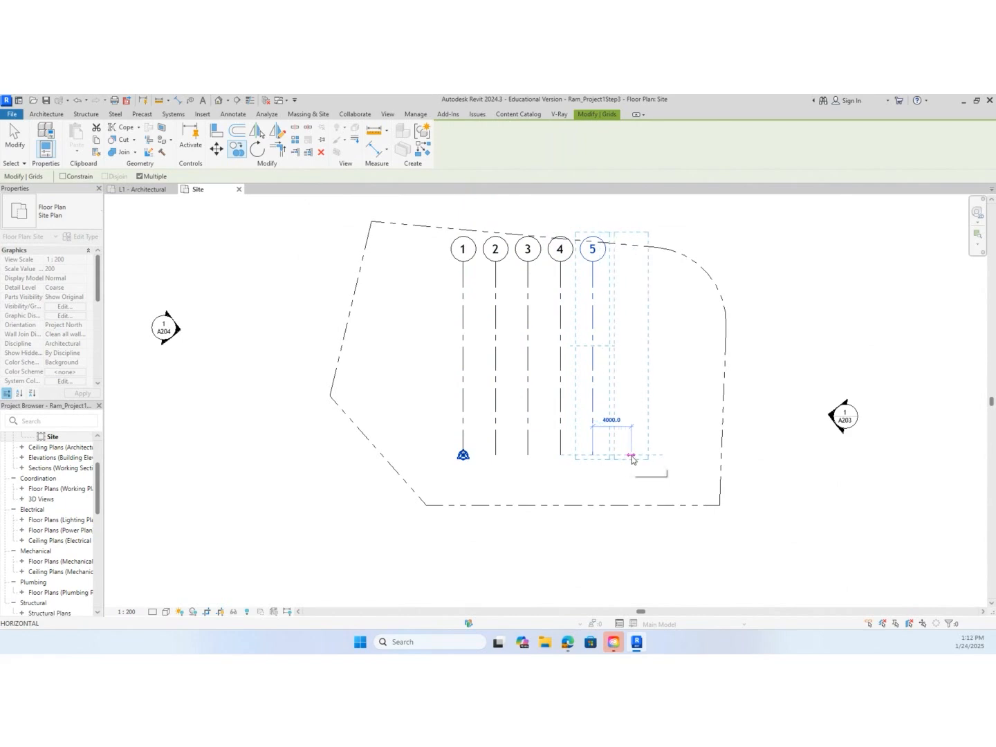
Add one more vertical grid copy 1829 mm to the right of grid 5, and finish copying
type("1829")
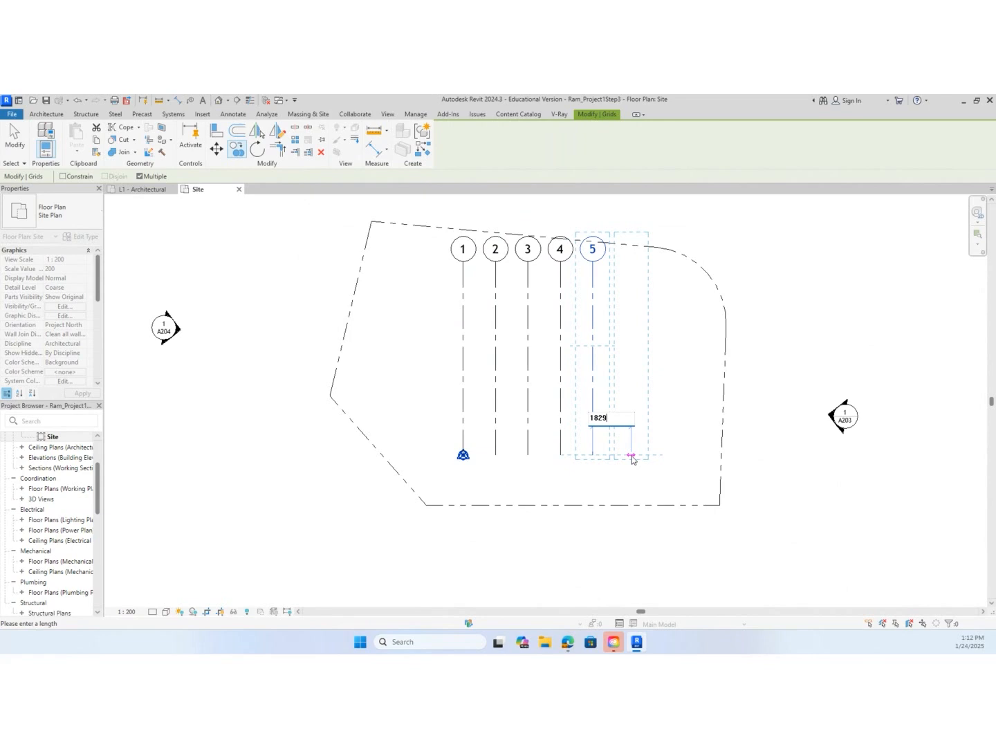
key("Return")
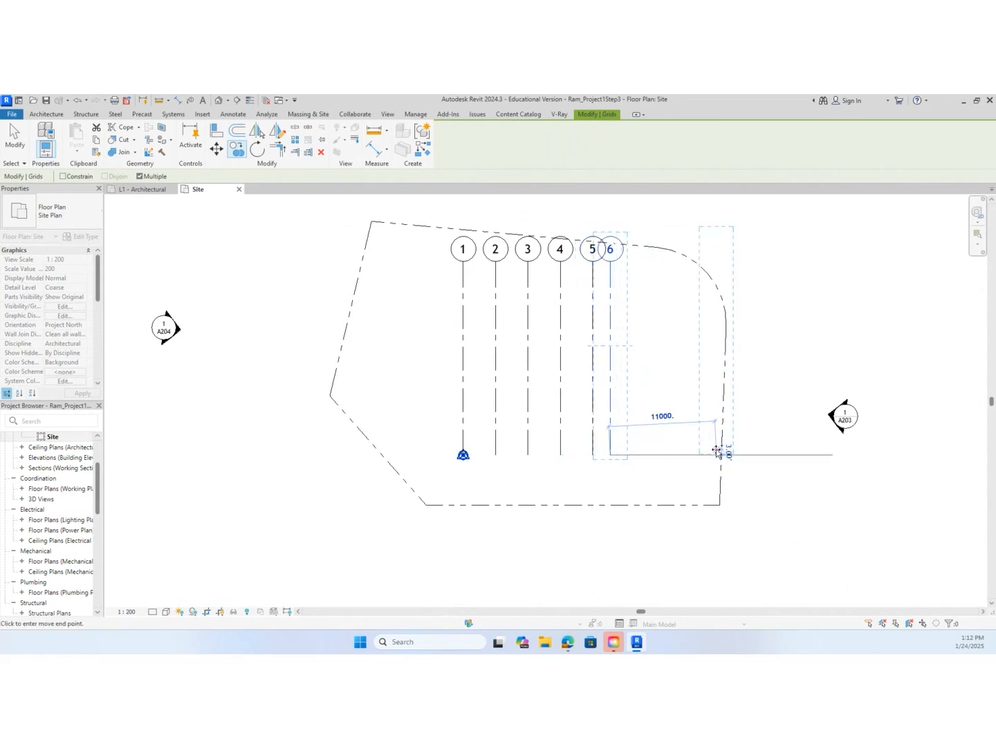
key("Escape")
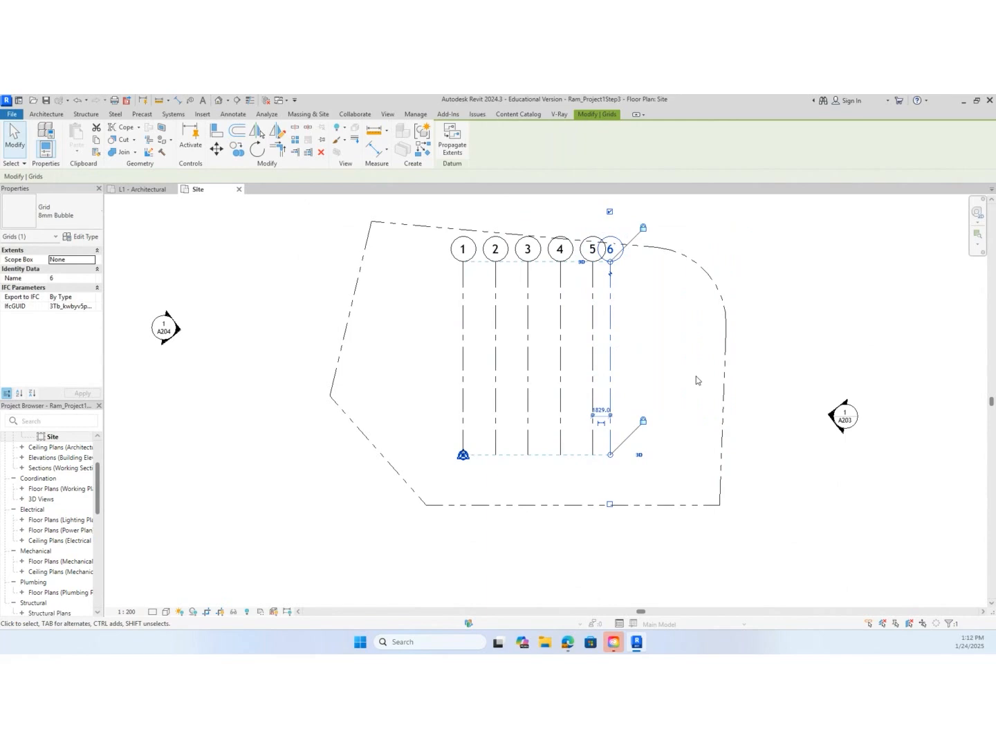
key("Escape")
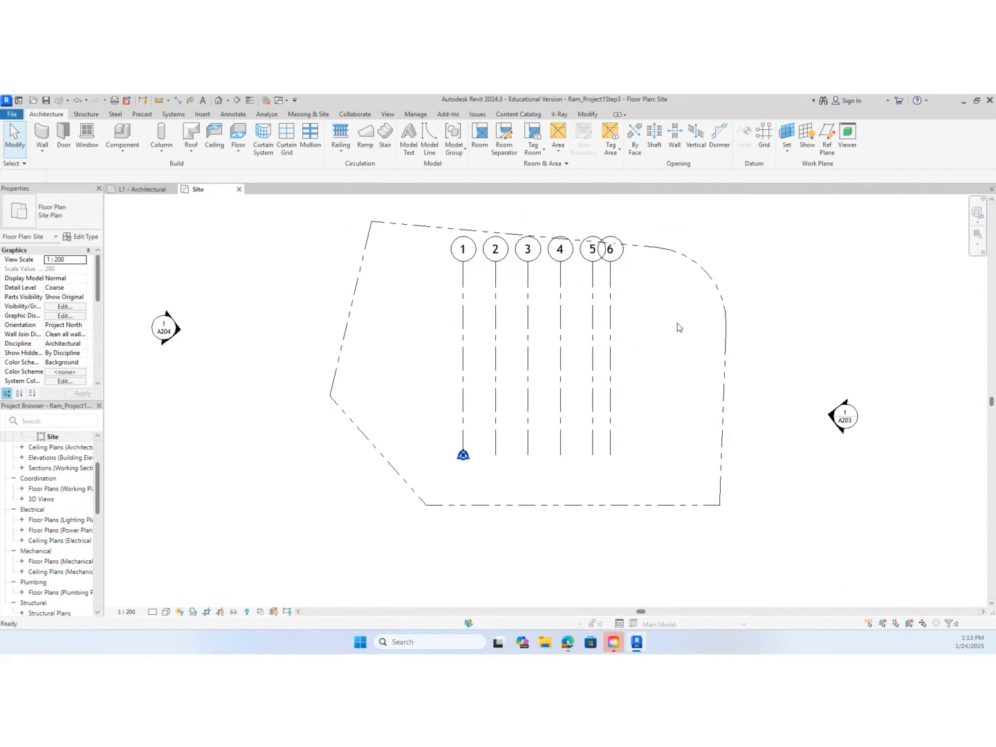
Draw a horizontal grid from right to left across the upper part of the vertical grids and name it A
key("g")
key("r")
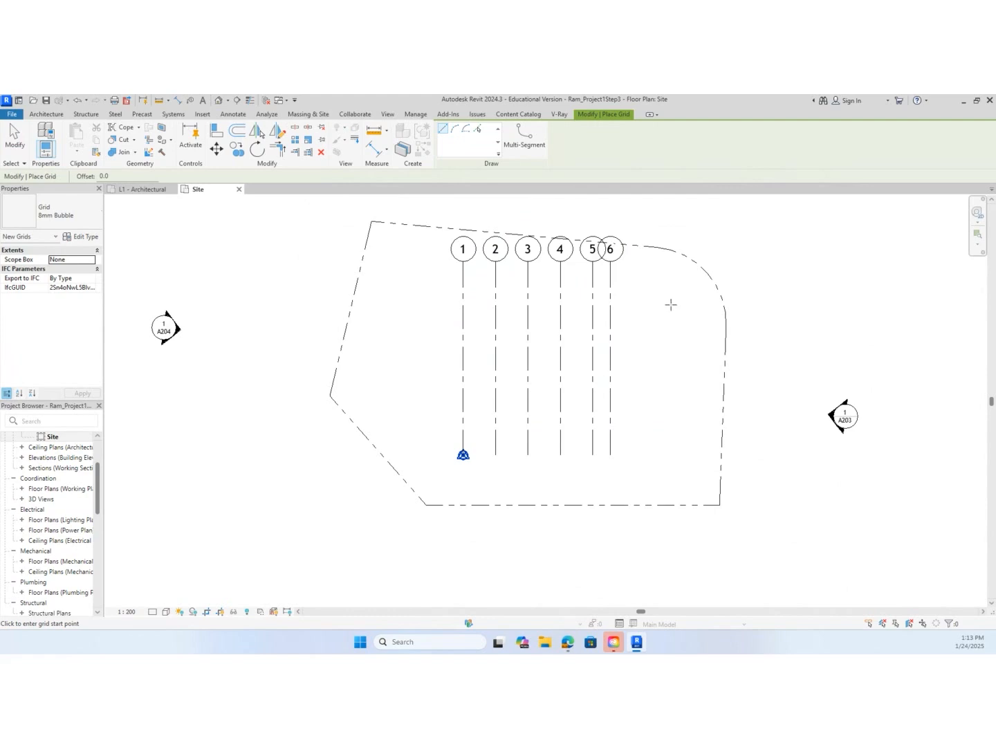
left_click(659, 301)
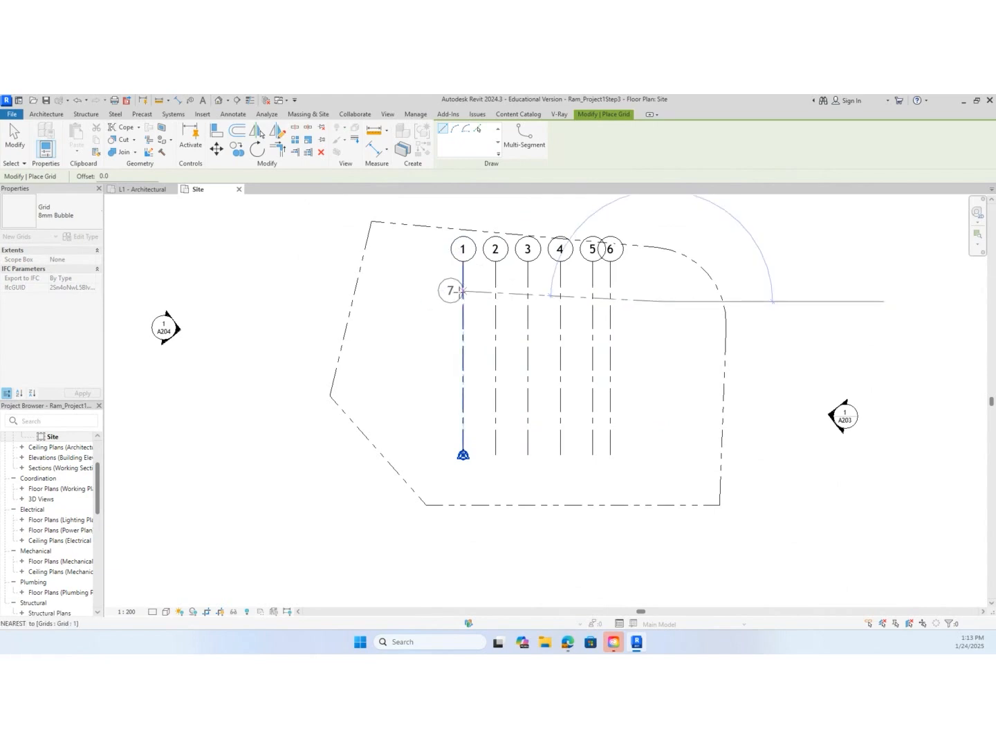
left_click(421, 301)
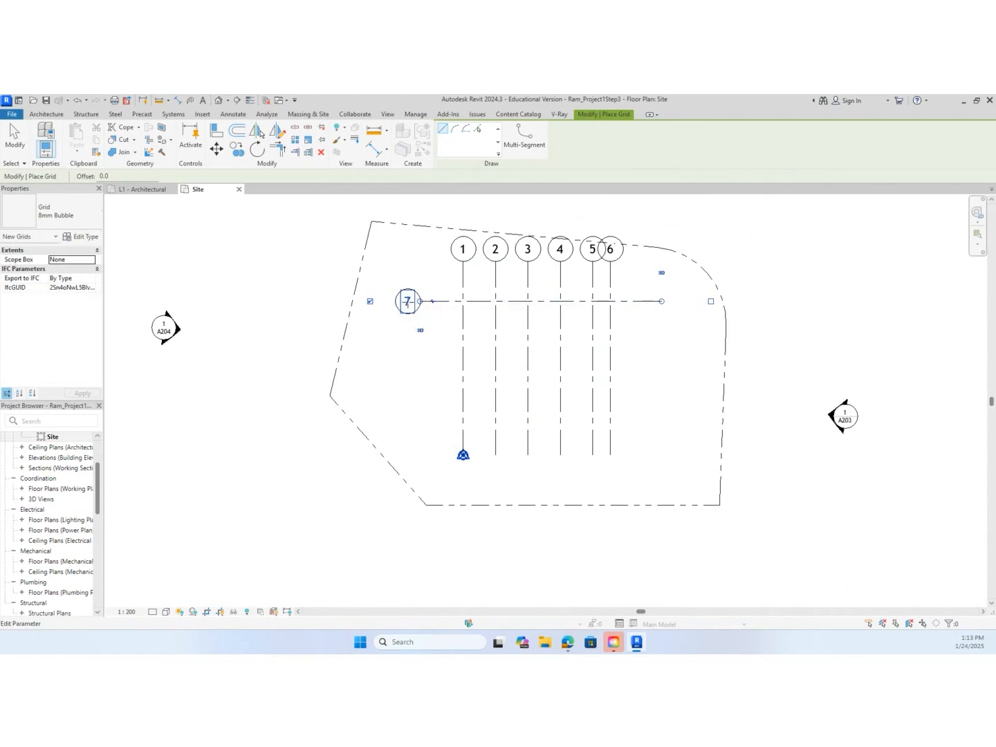
left_click(408, 302)
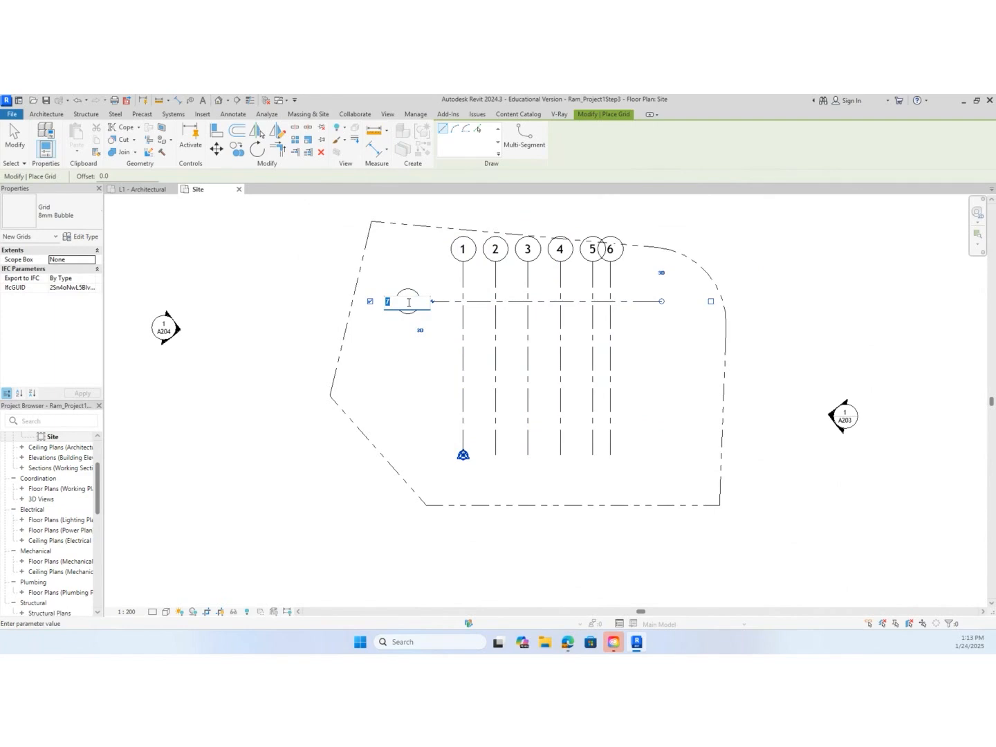
type("A")
key("Return")
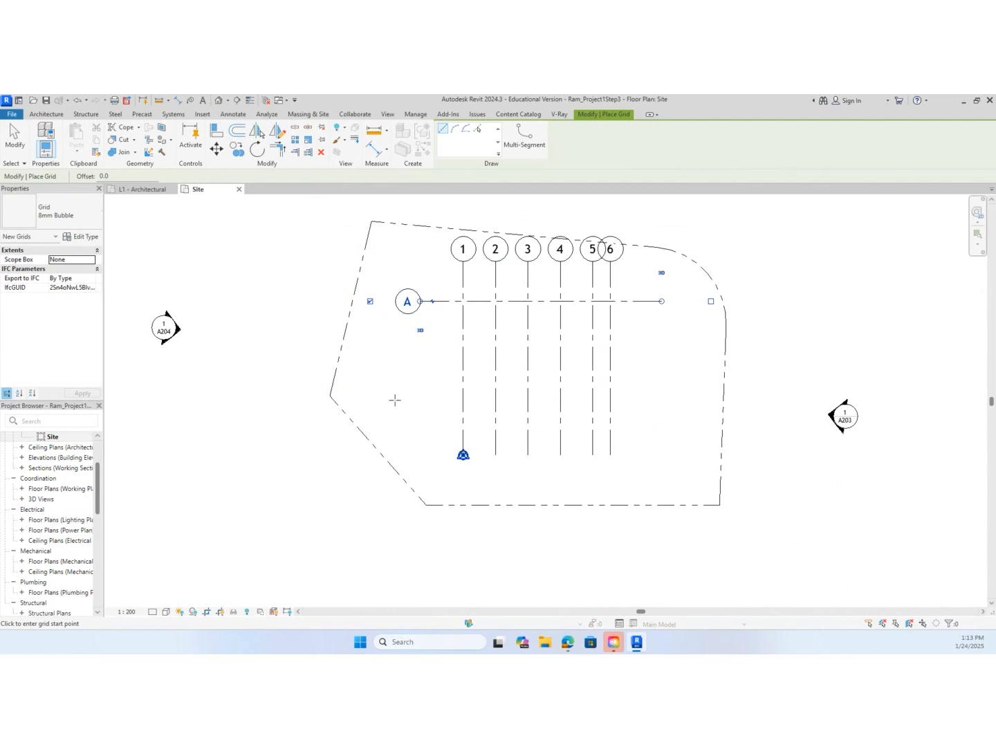
key("Escape")
key("Escape")
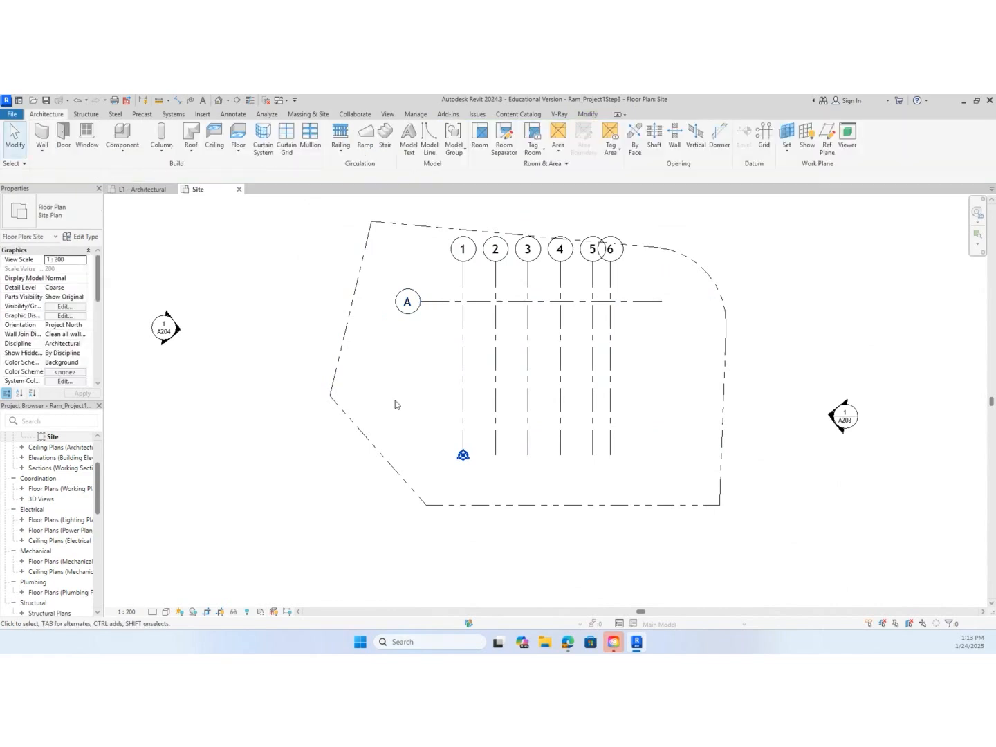
Copy grid A straight down three times in succession from its right endpoint, spacing the copies 2438 mm apart
key("c")
key("o")
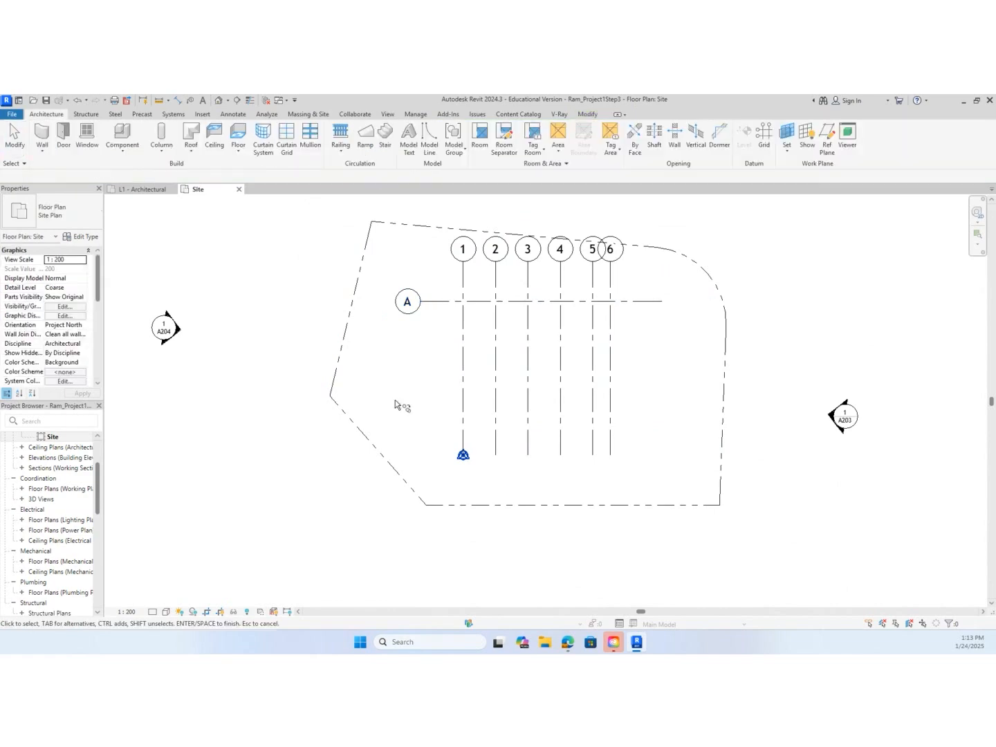
left_click(643, 308)
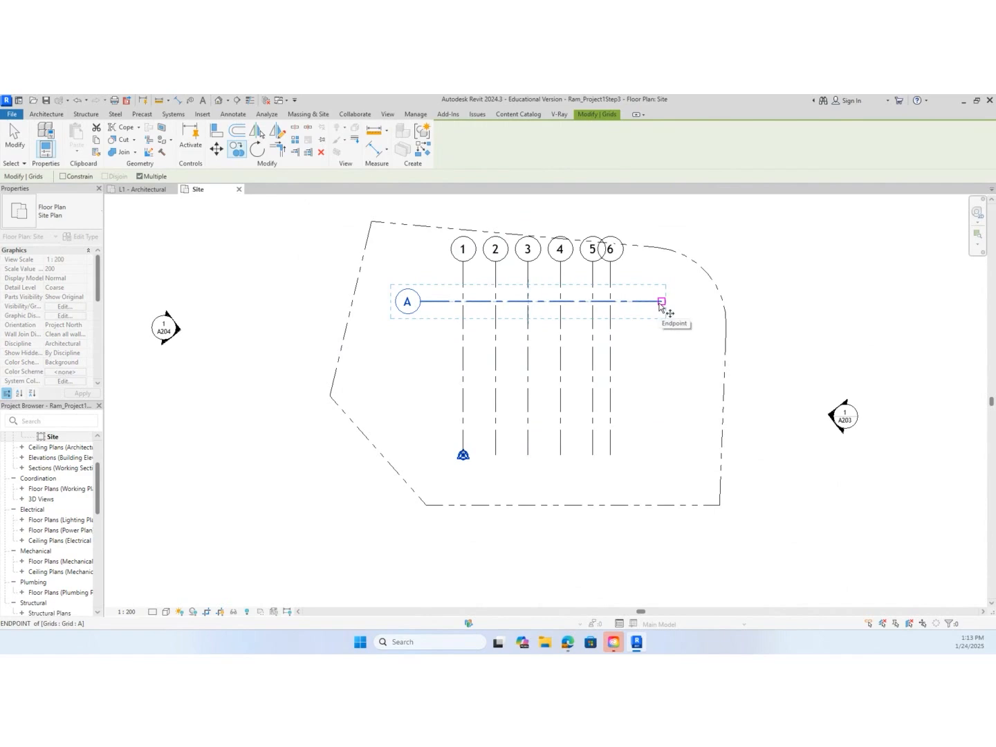
left_click(661, 303)
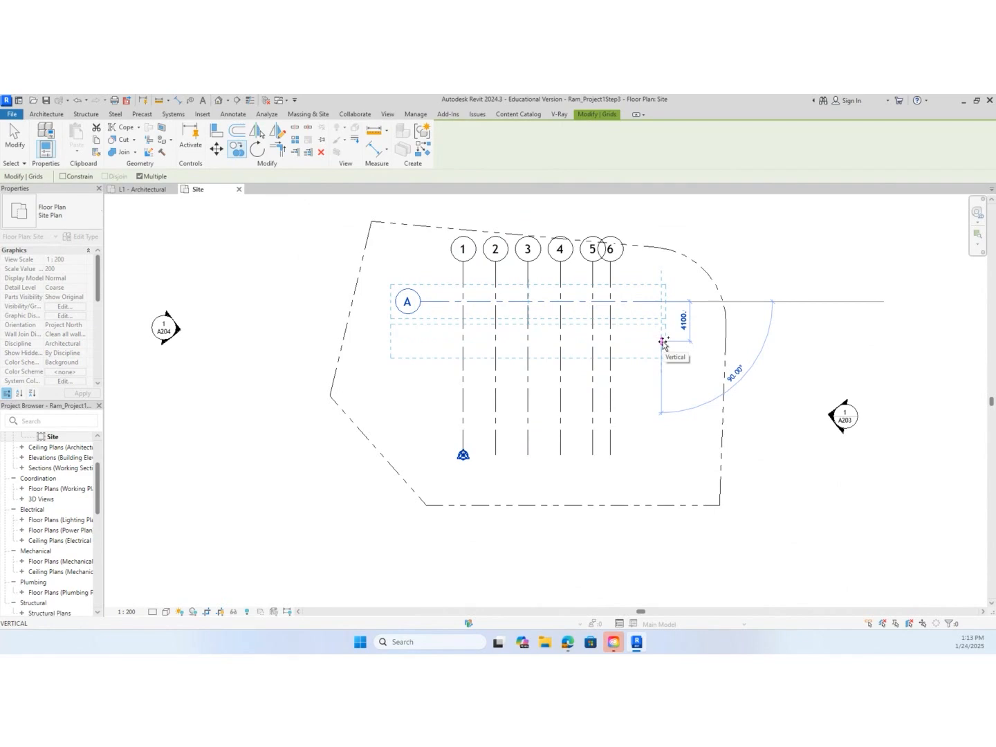
type("243")
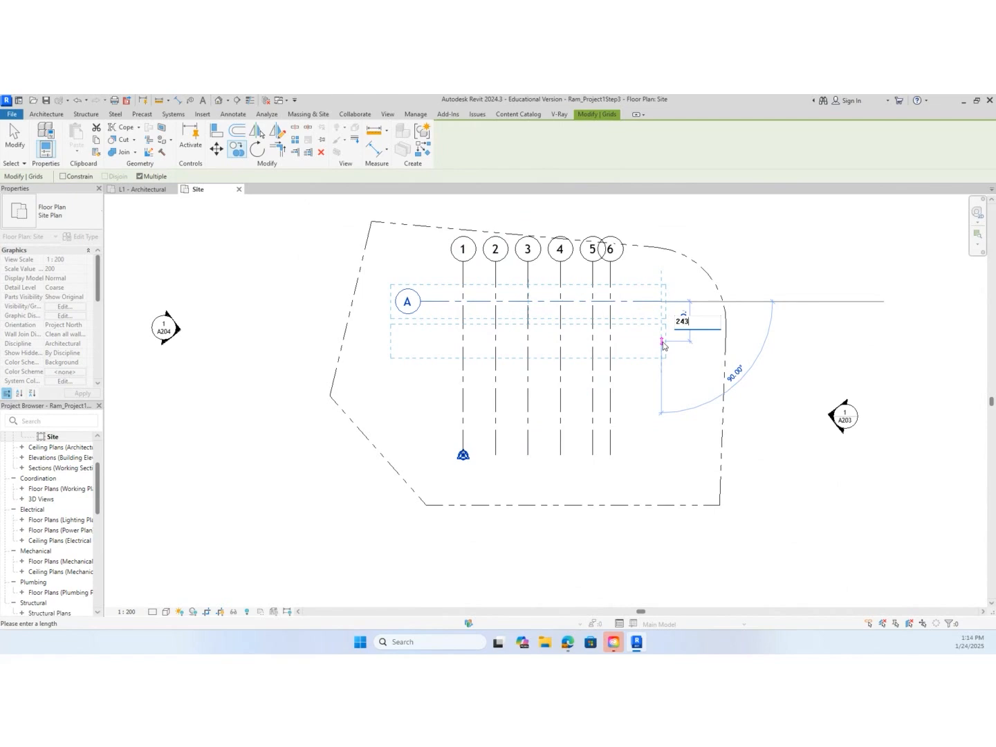
type("8")
key("Return")
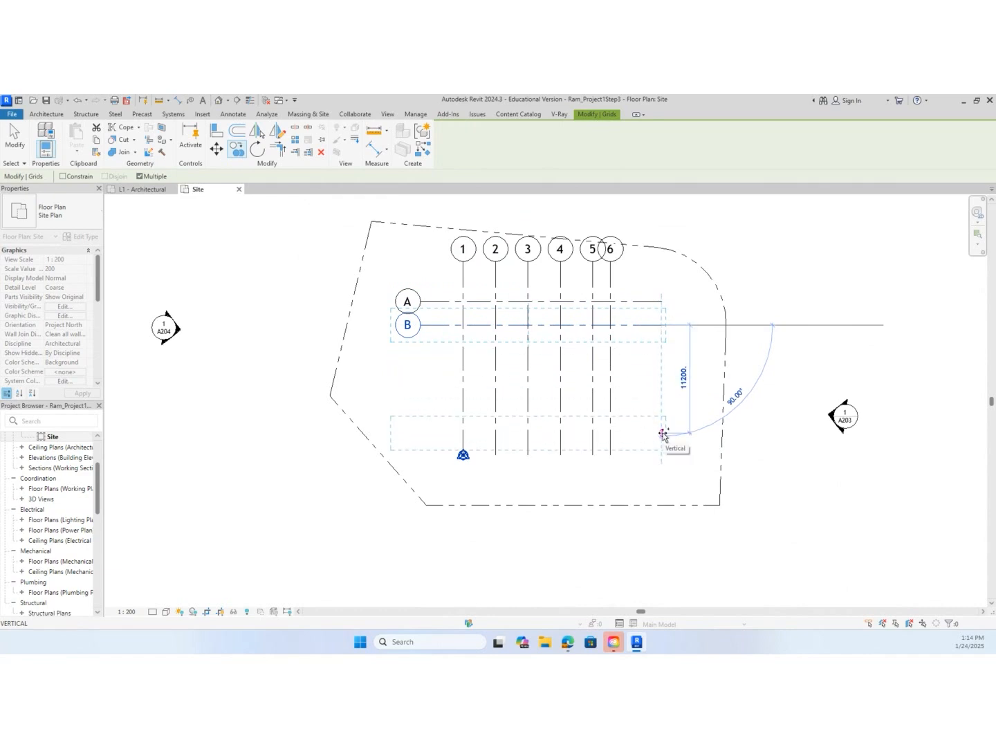
type("2438")
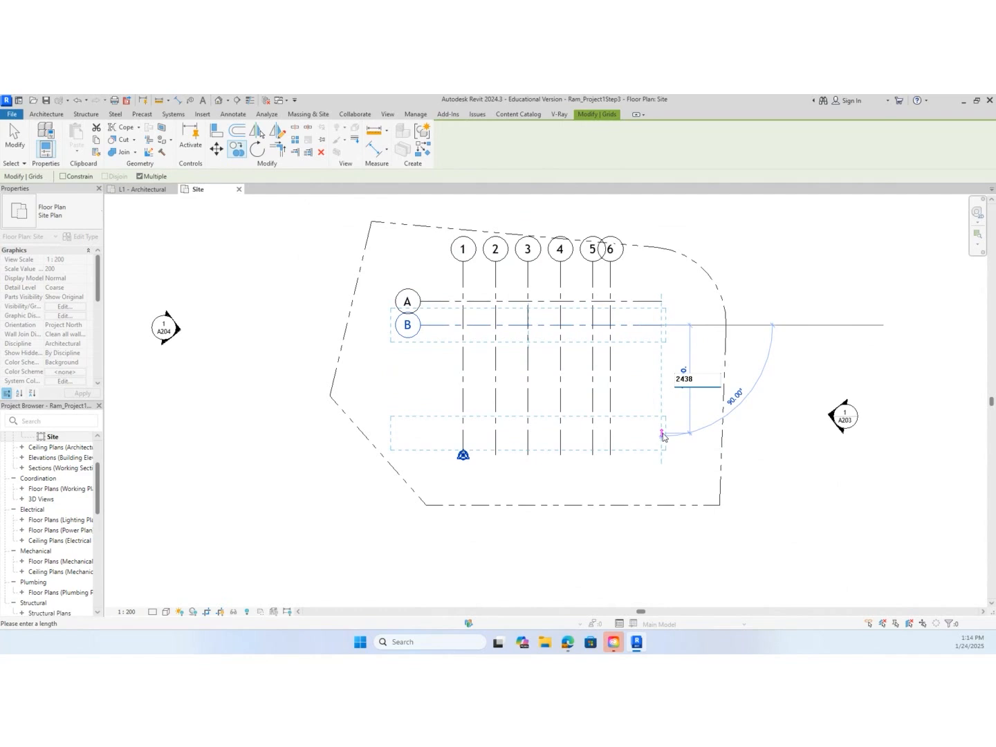
key("Return")
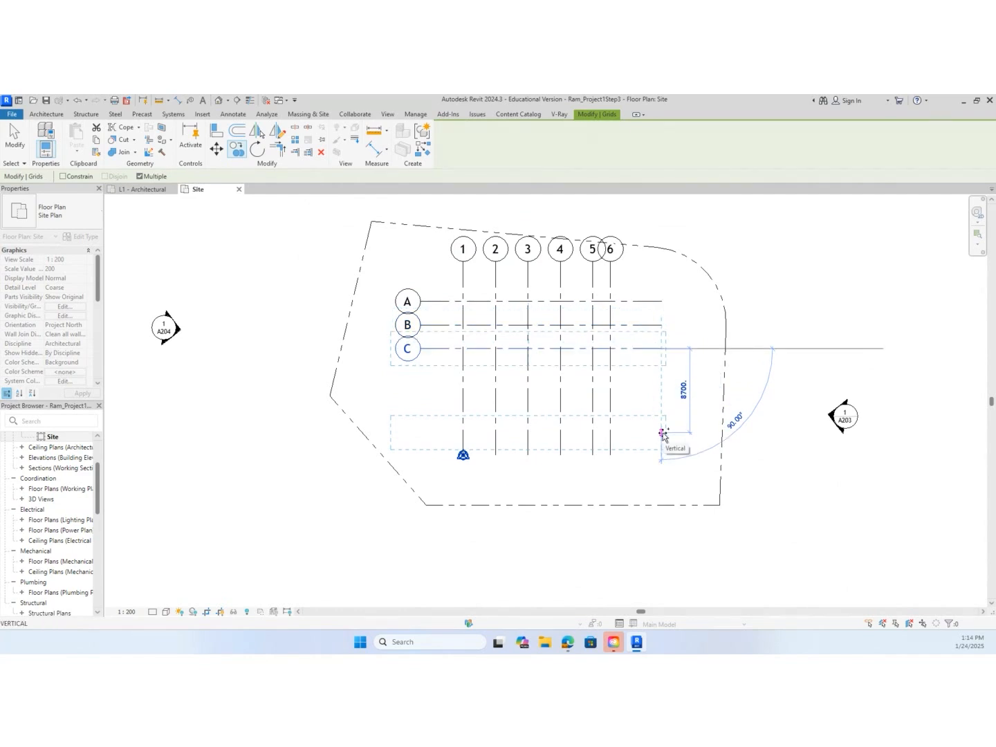
type("243")
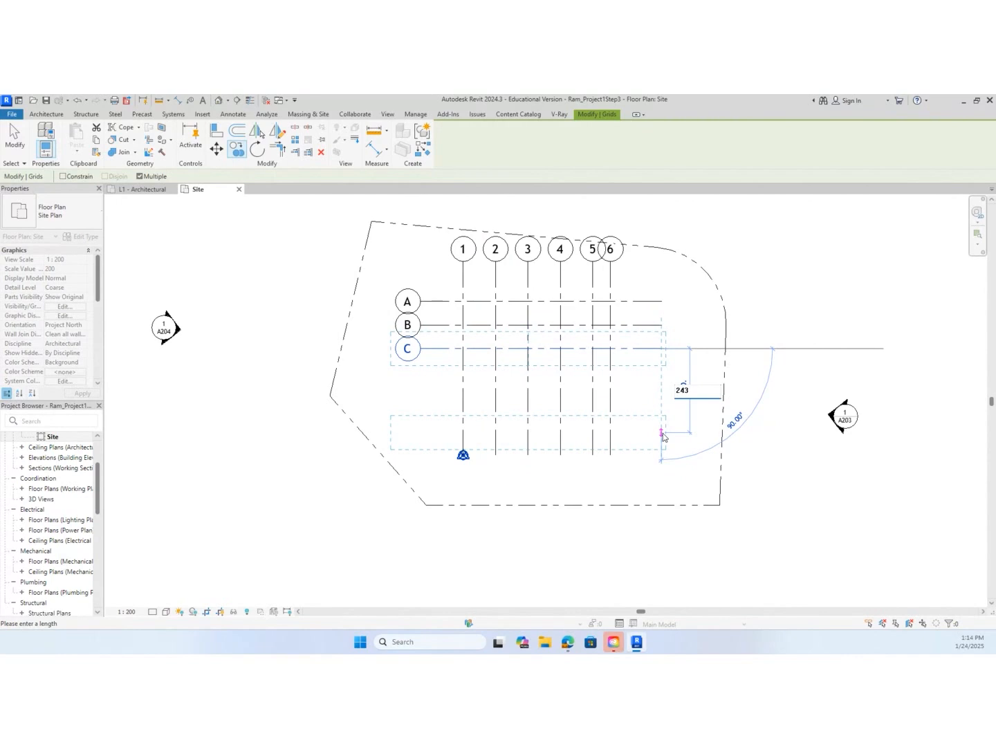
type("8")
key("Return")
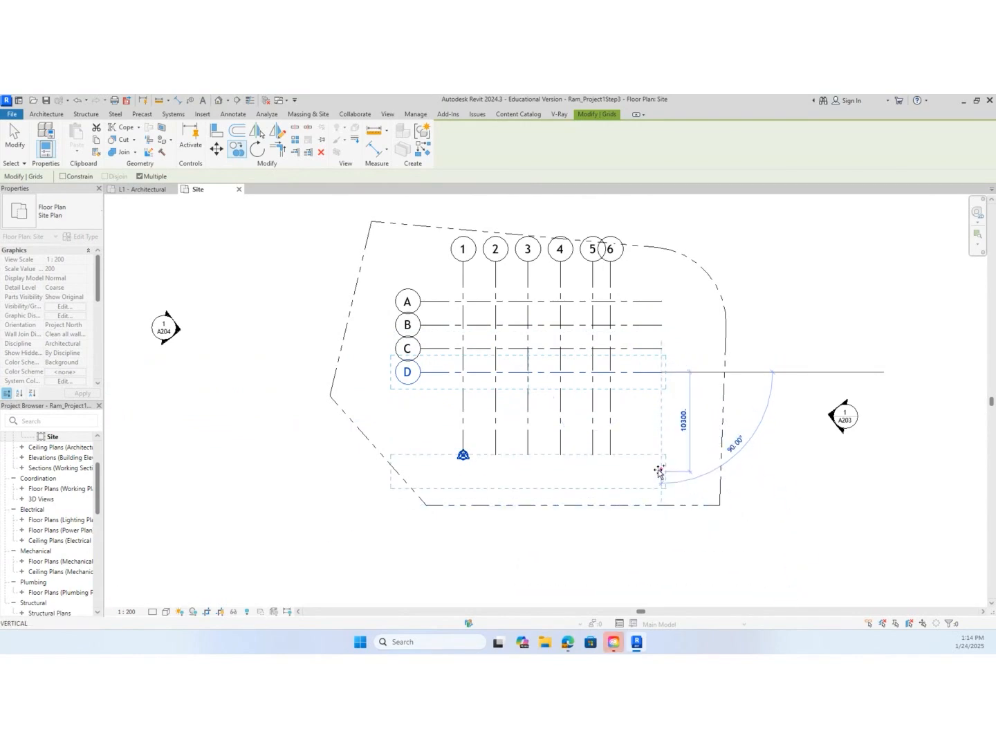
Add two more horizontal grid copies below grid D at successive spacings of 1524 mm
type("152")
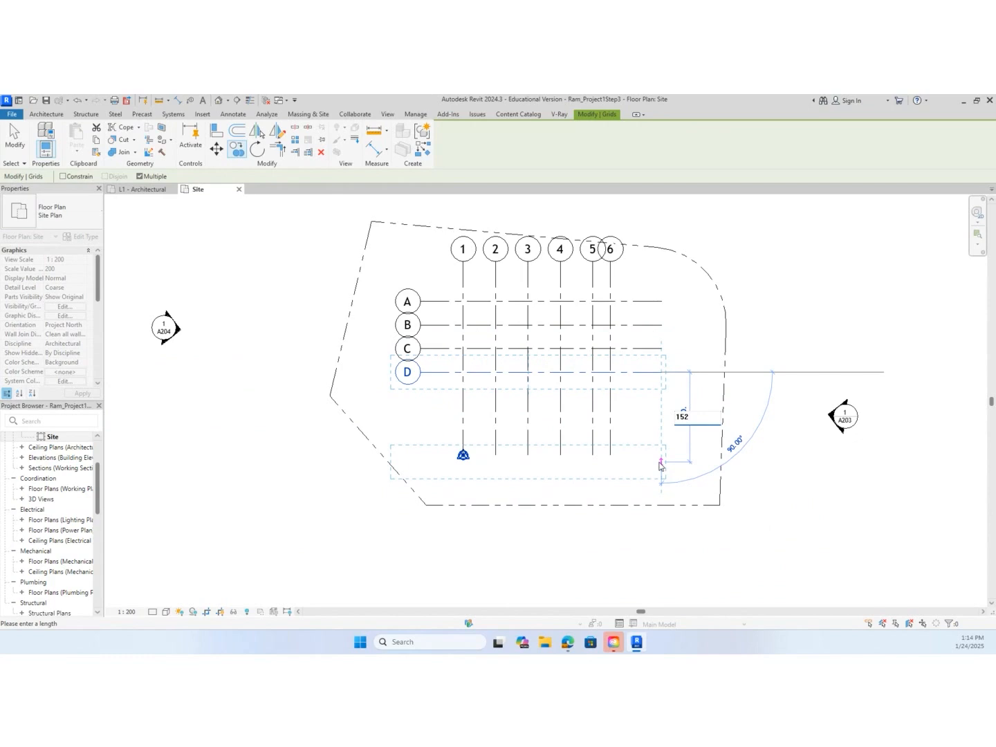
type("0")
key("Return")
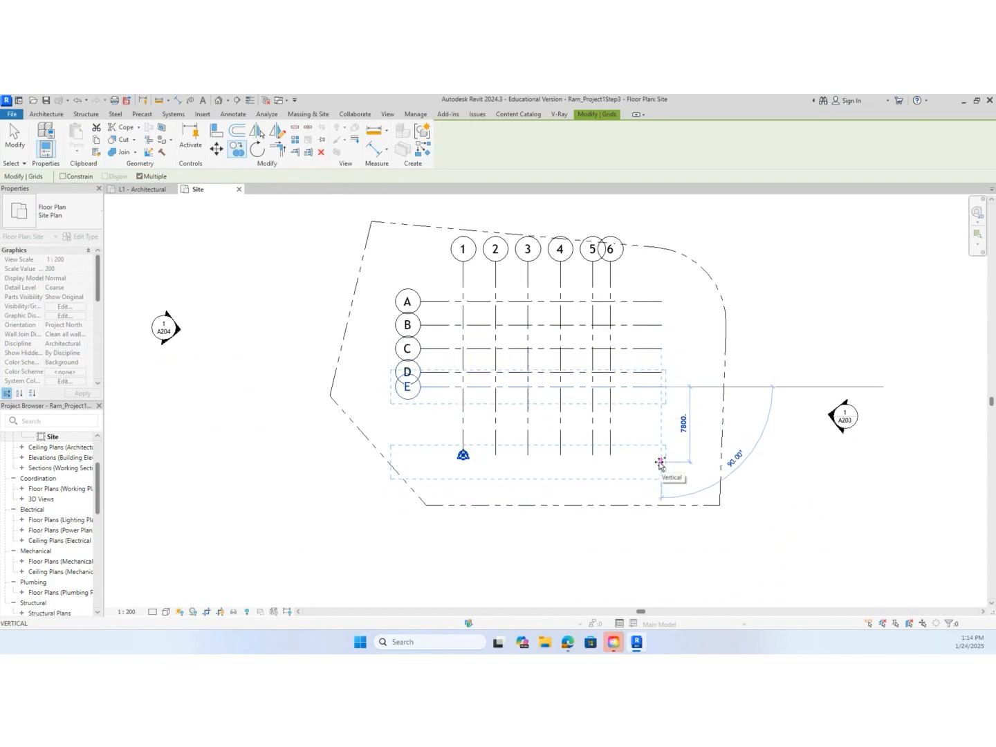
type("152")
type("0")
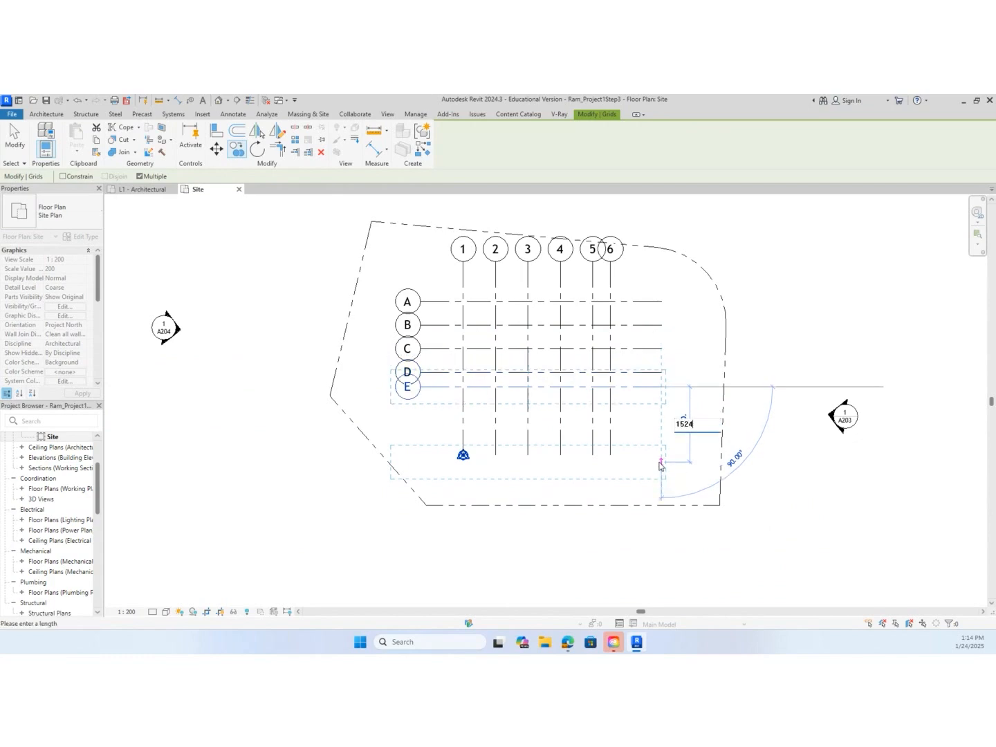
key("Return")
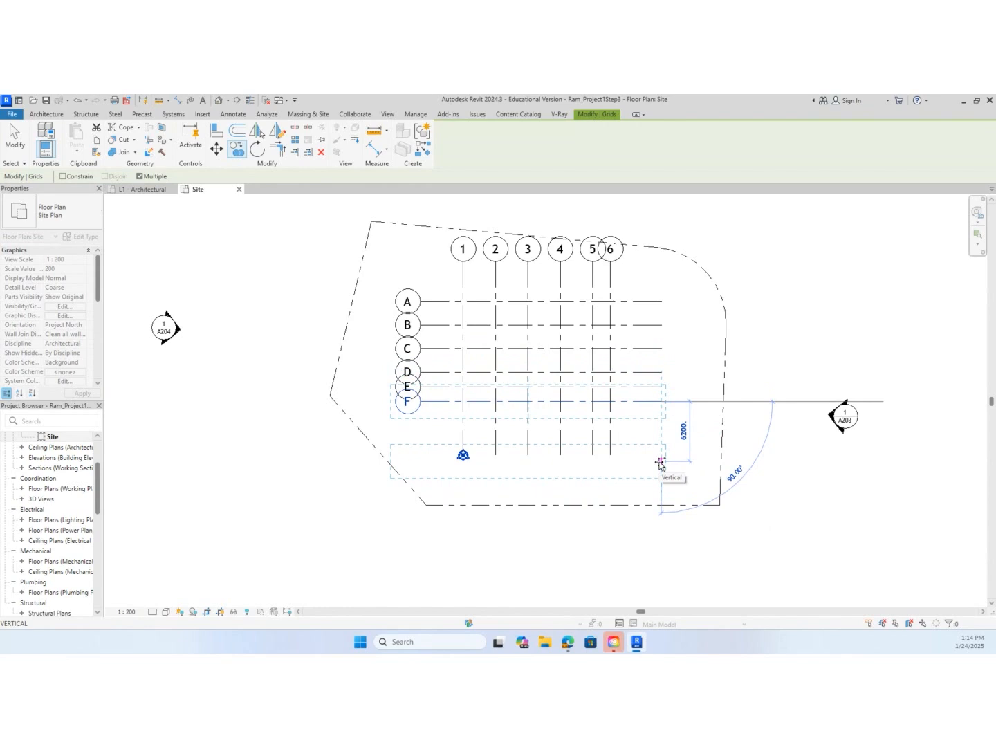
End the grid copying and compare the spacing of grids A to F with the as-built plan in ASBUILT-Model.pdf
key("Escape")
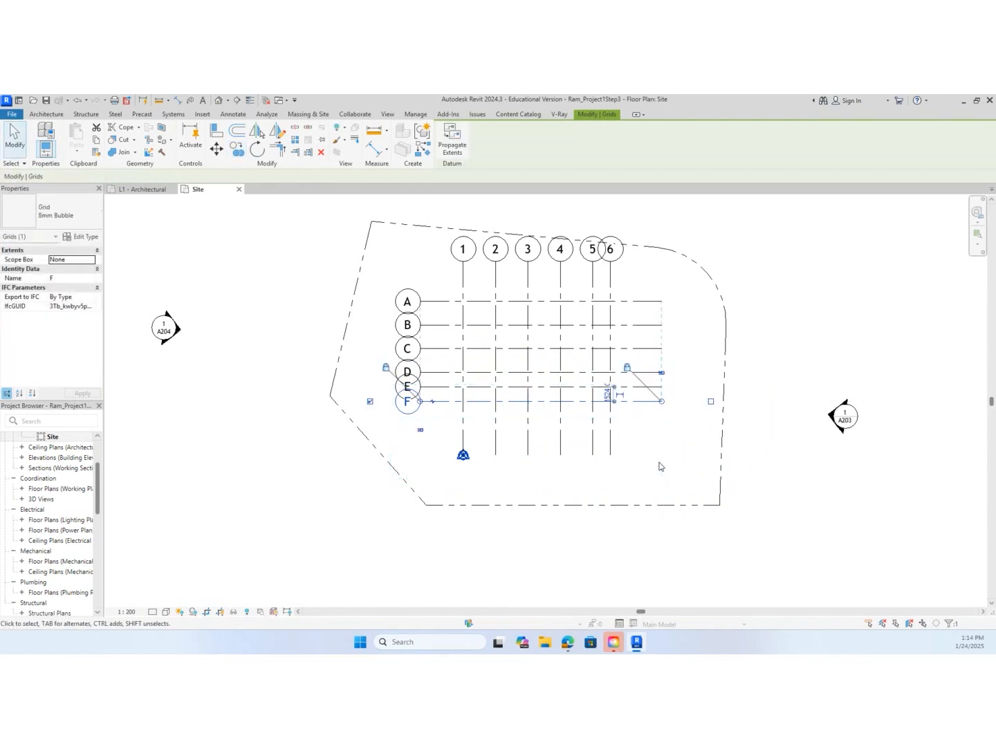
key("Escape")
scroll(538, 312, "up", 2)
scroll(538, 311, "up", 1)
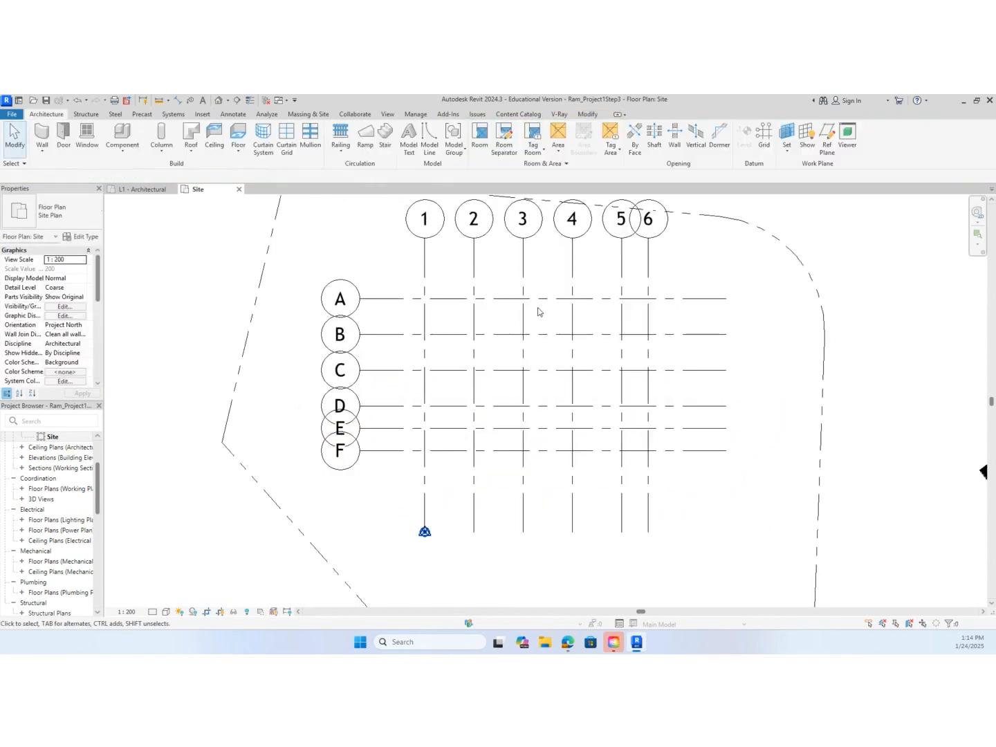
middle_click_drag(568, 334, 566, 373)
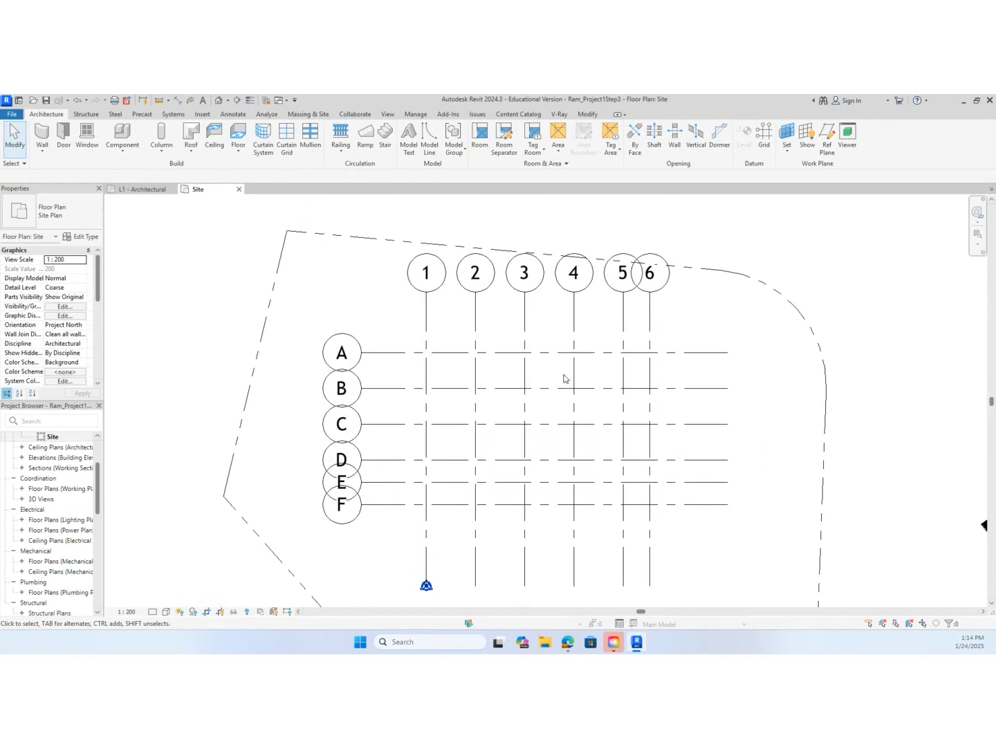
scroll(560, 378, "up", 1)
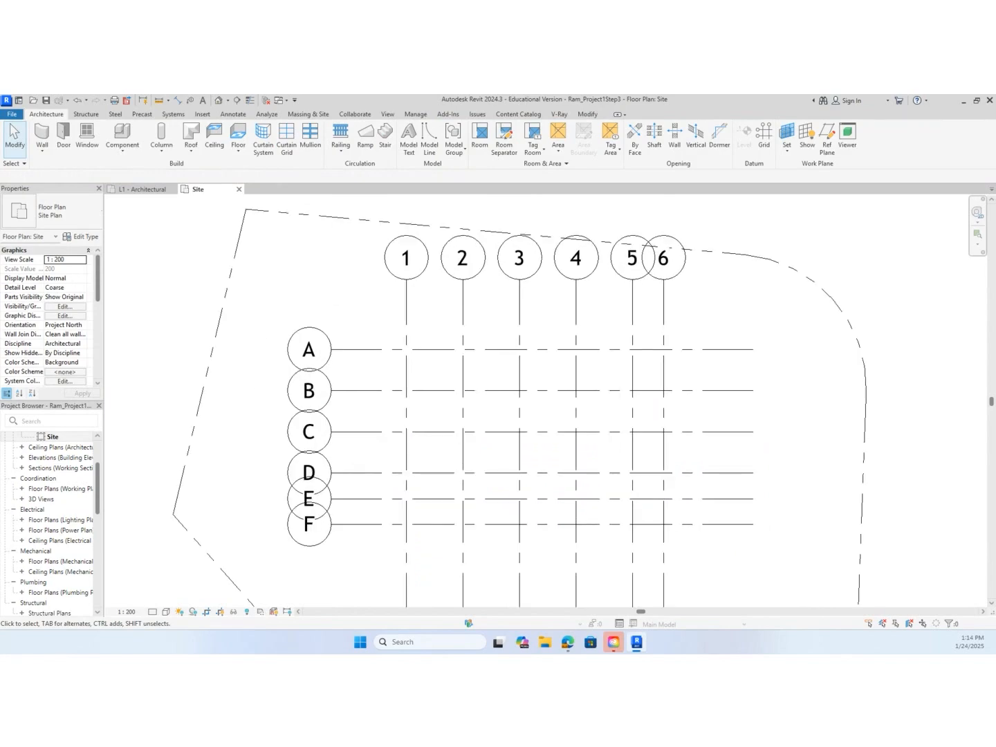
left_click_drag(0, 171, 515, 113)
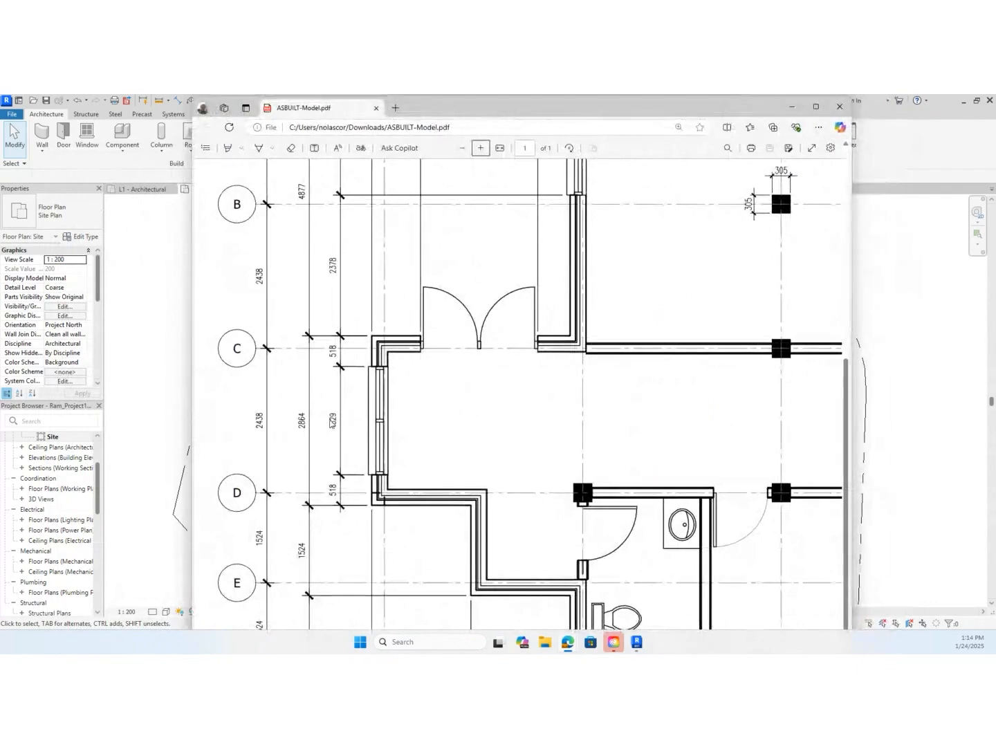
scroll(295, 426, "down", 2)
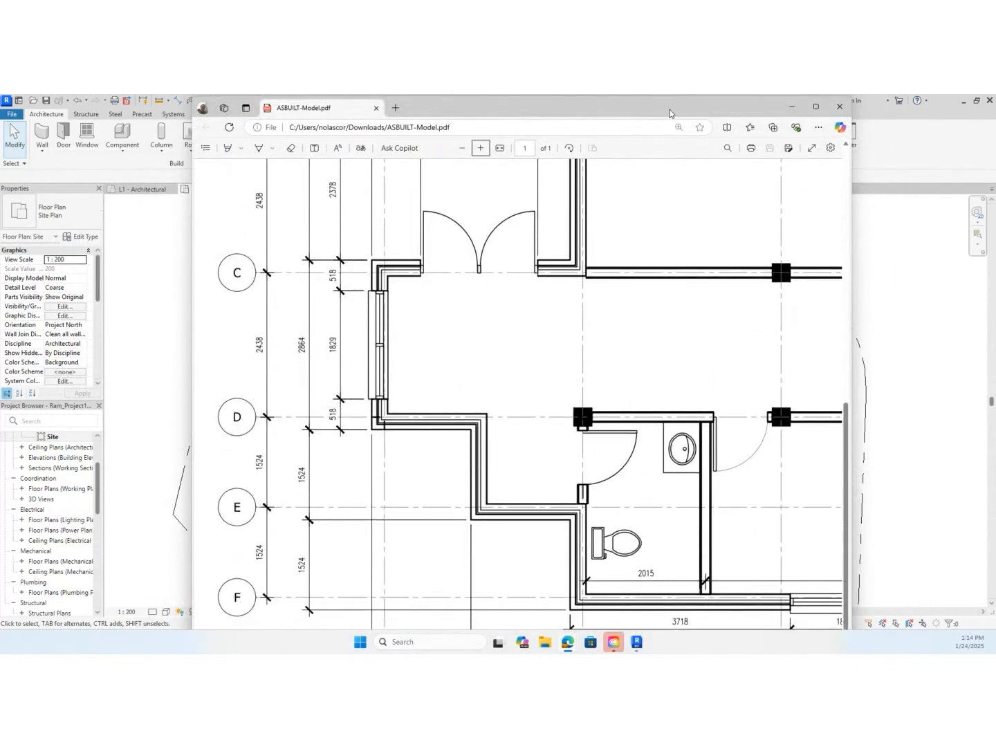
scroll(595, 297, "up", 5)
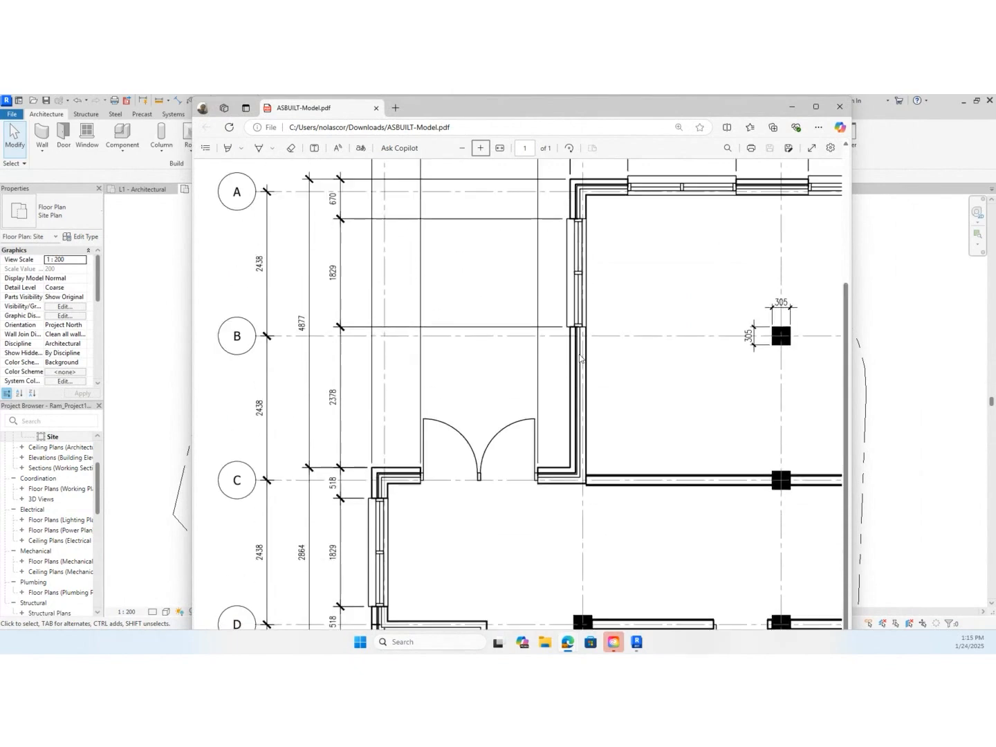
scroll(291, 408, "down", 4)
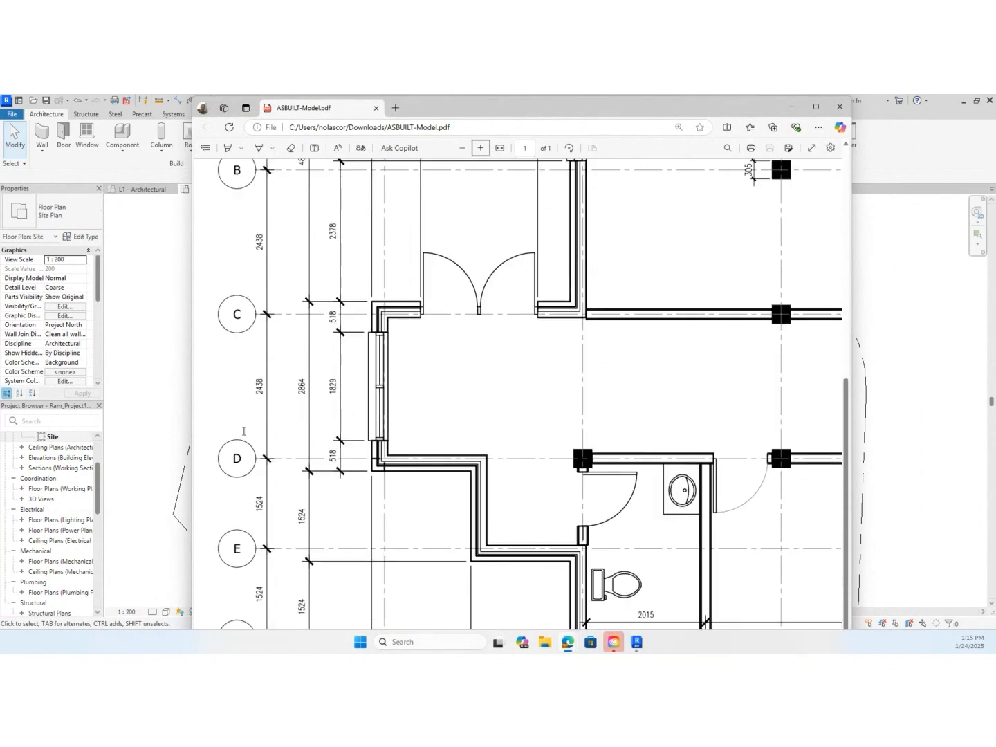
scroll(236, 457, "down", 1)
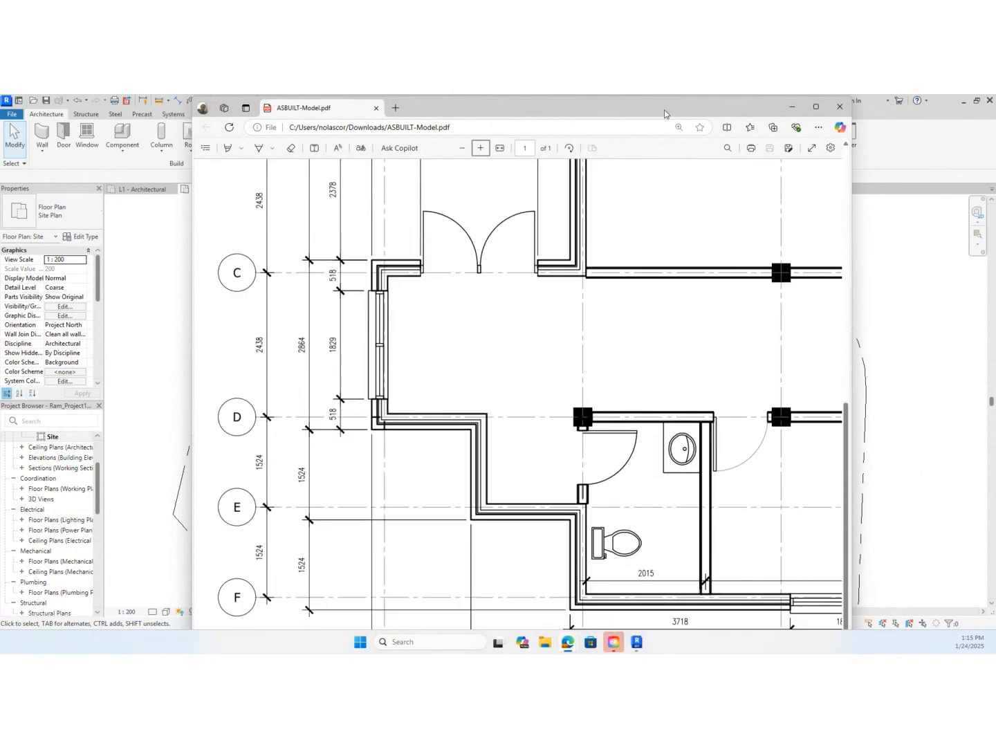
left_click_drag(664, 110, 0, 155)
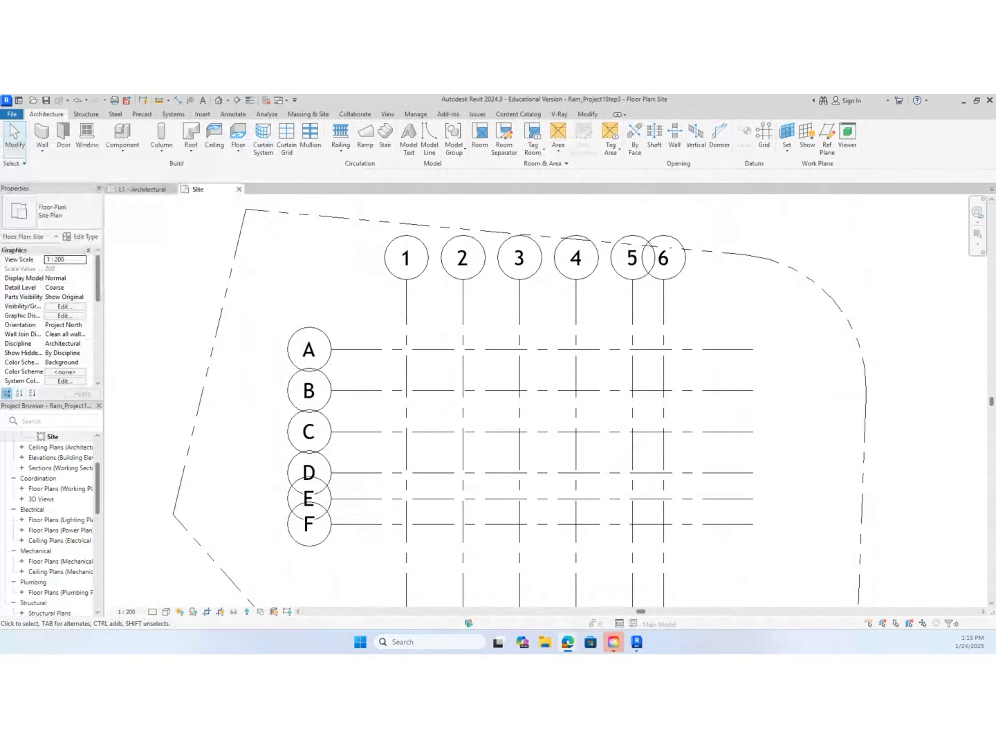
Draw a detail line along the property's lower horizontal boundary, from its left corner to its right corner
scroll(576, 364, "down", 3)
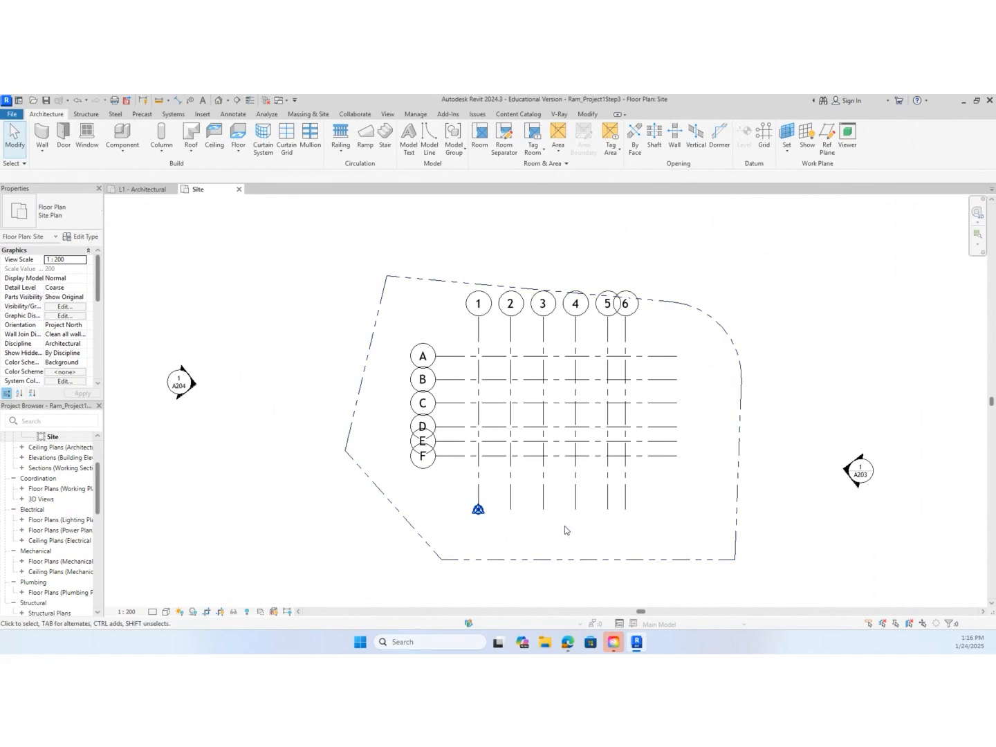
key("d")
key("d")
key("l")
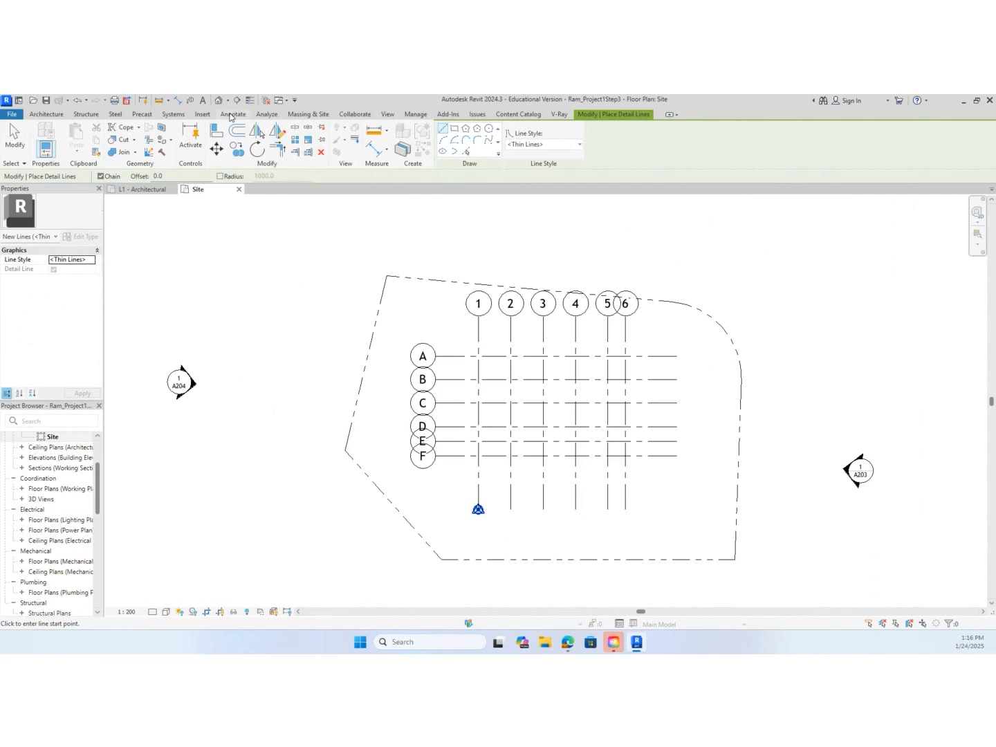
left_click(232, 115)
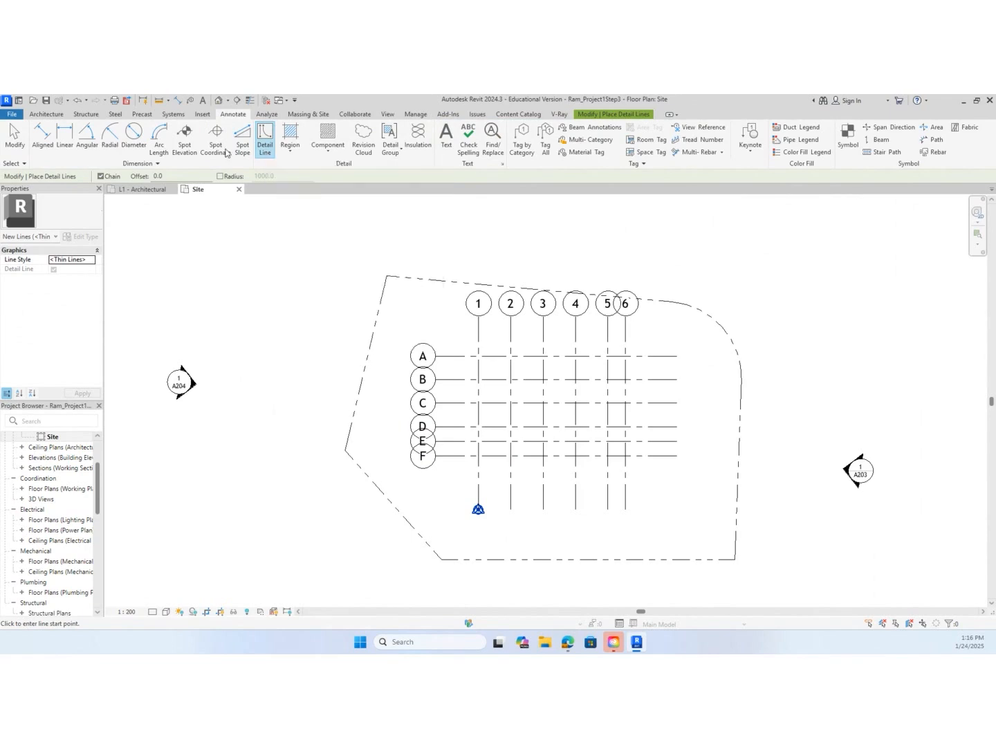
scroll(471, 553, "up", 2)
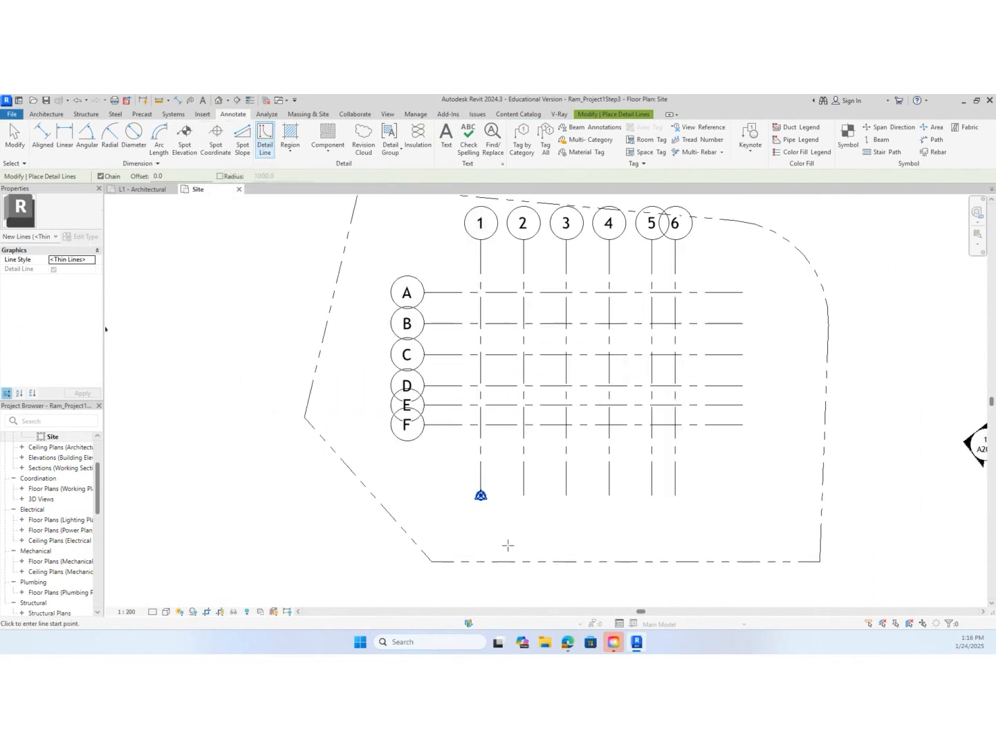
left_click(433, 561)
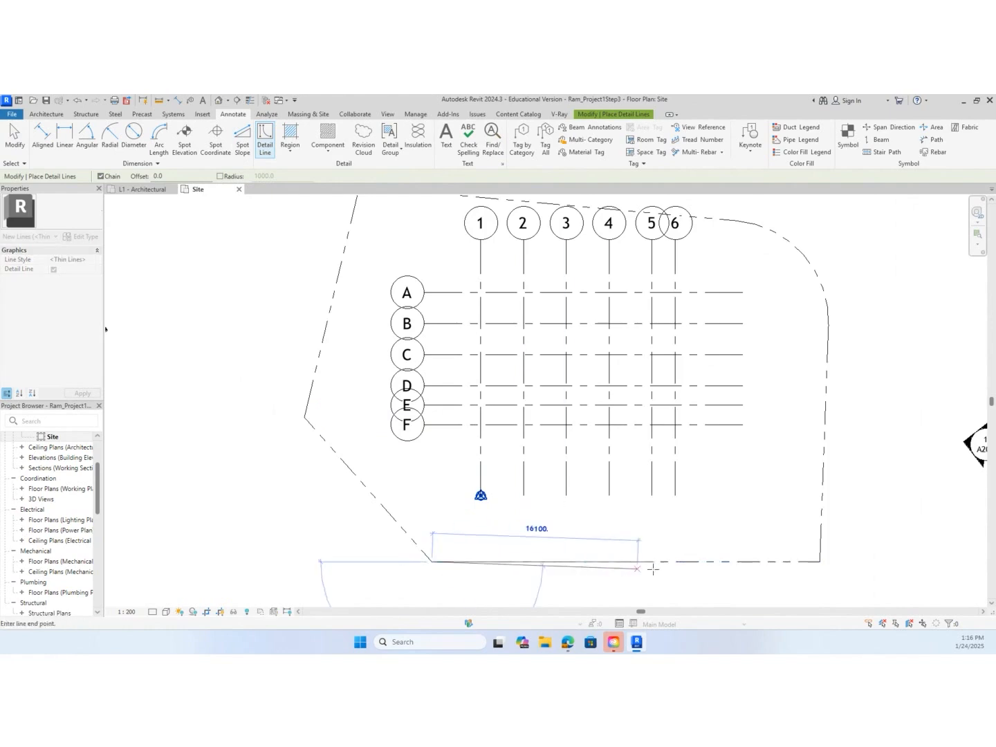
left_click(820, 561)
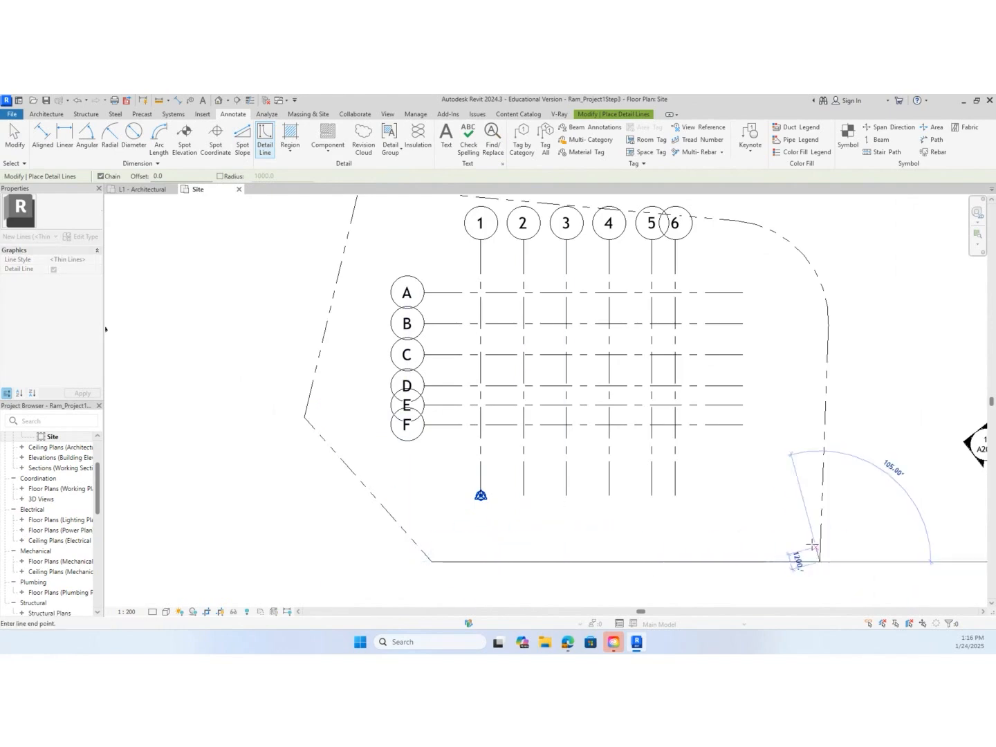
key("Escape")
key("Escape")
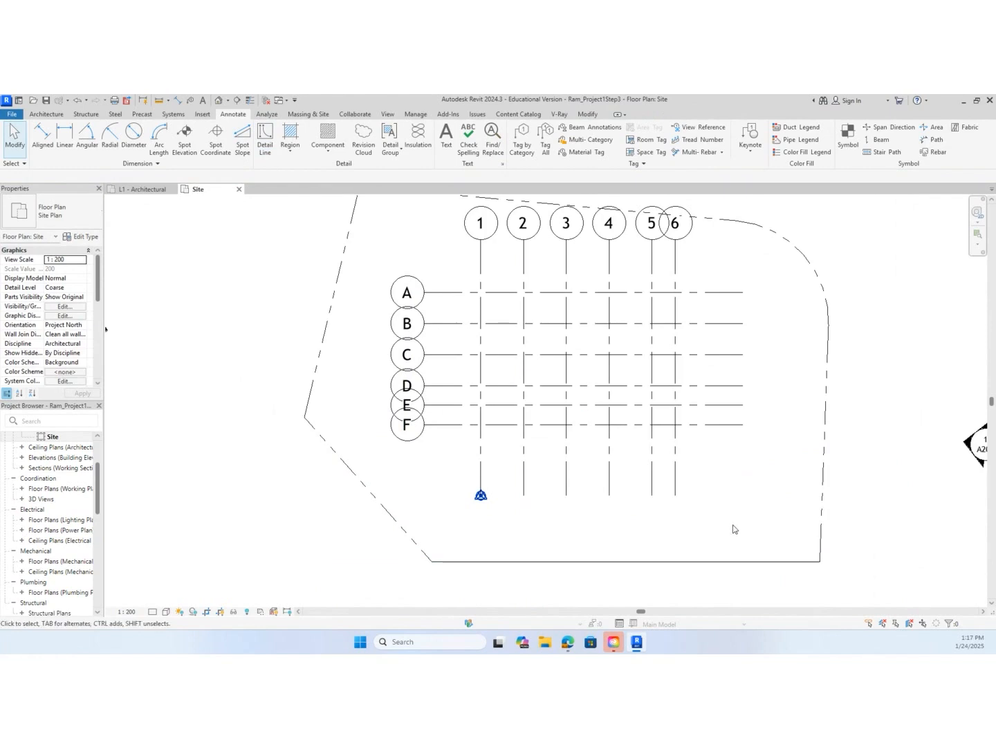
key("o")
key("f")
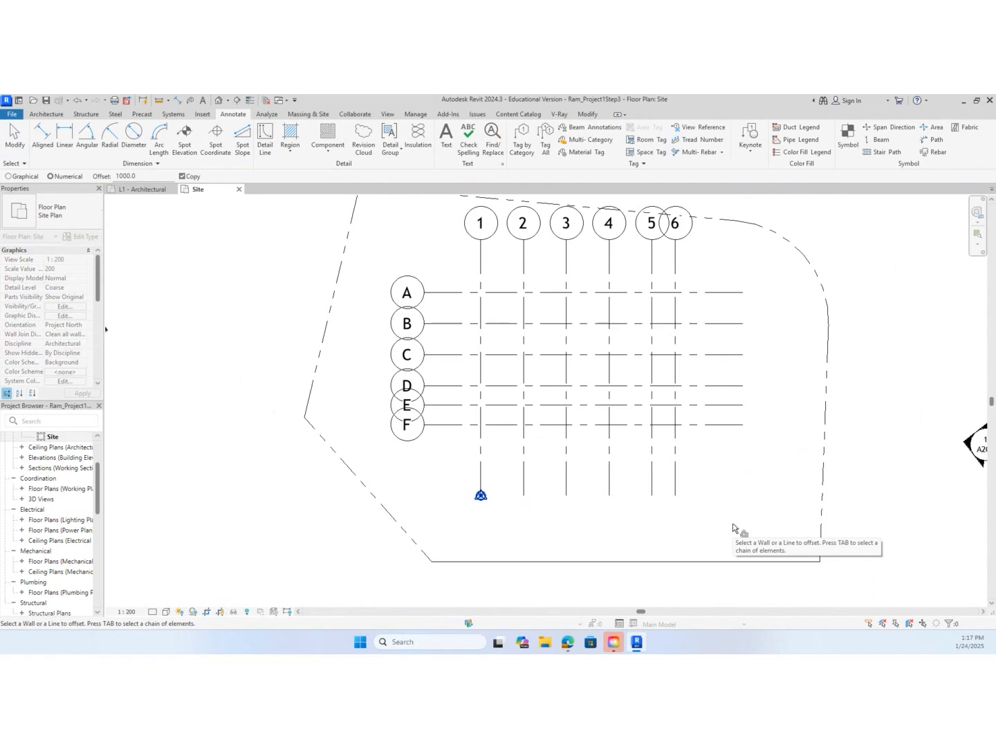
double_click(139, 172)
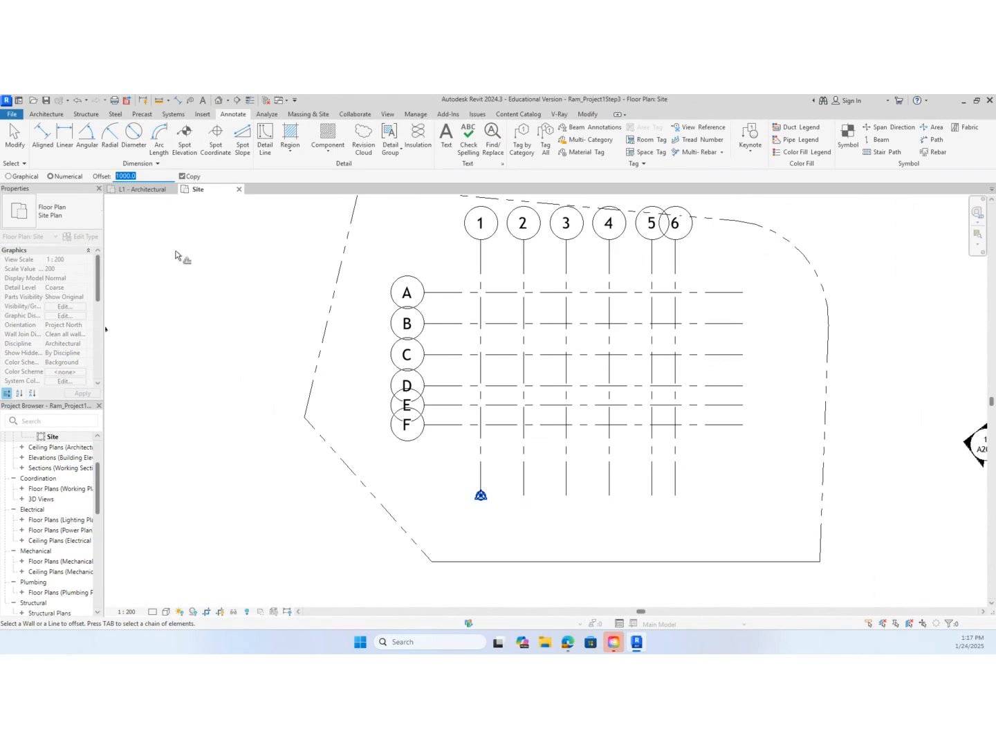
type("6000")
key("Return")
key("Escape")
In the project units, set the Distance format to Millimeters with the mm unit symbol
key("u")
key("n")
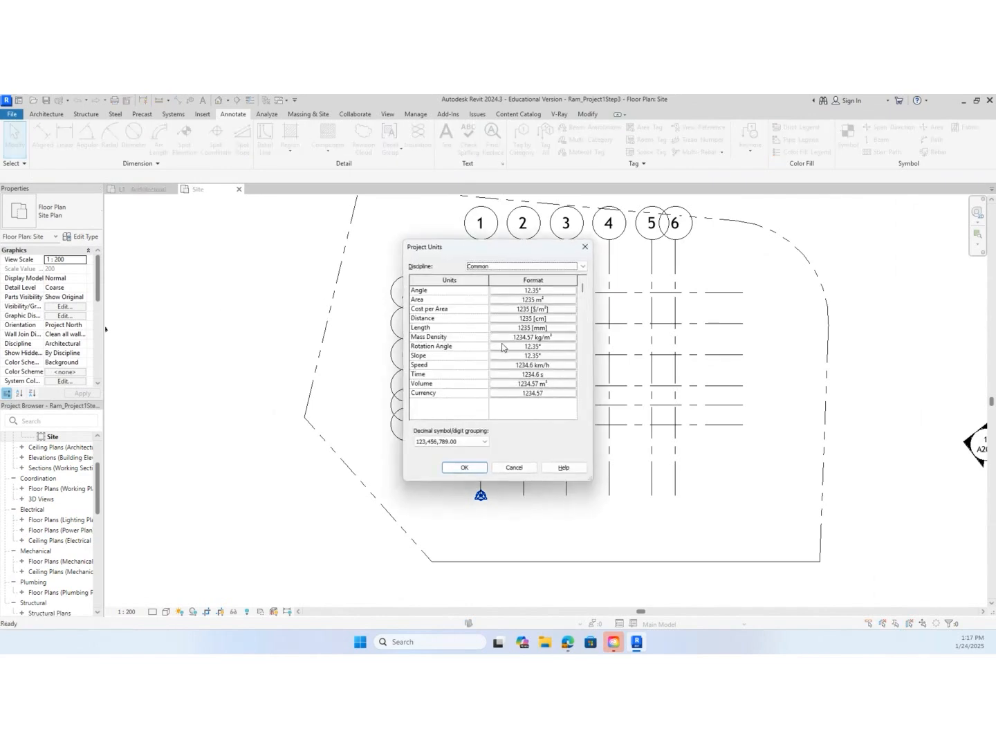
left_click(547, 330)
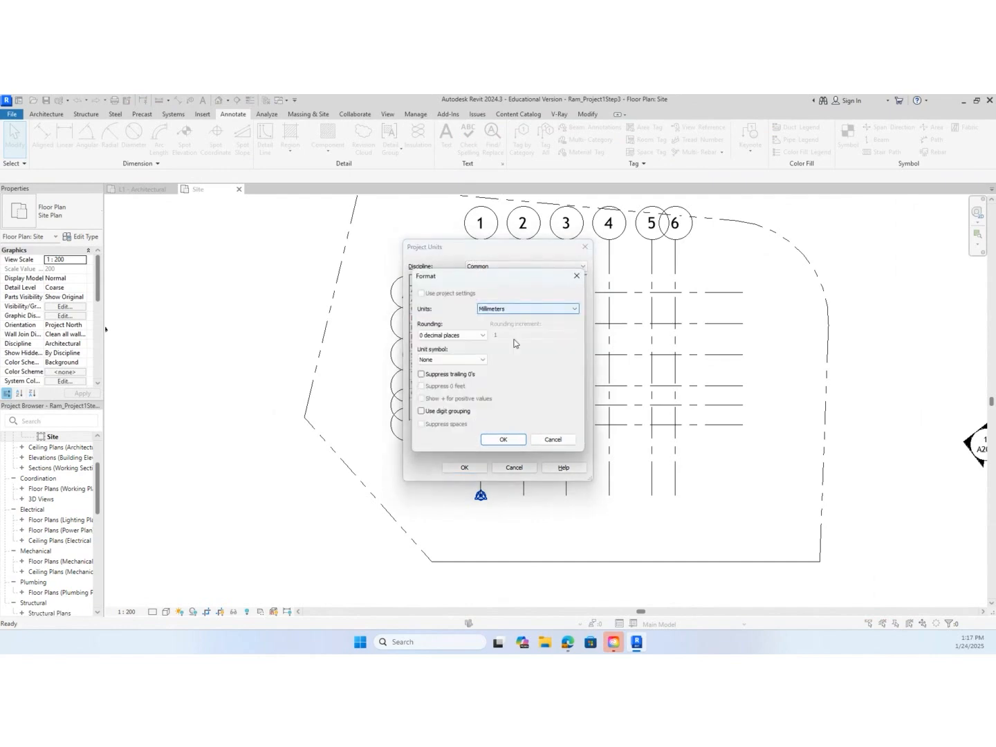
left_click(509, 439)
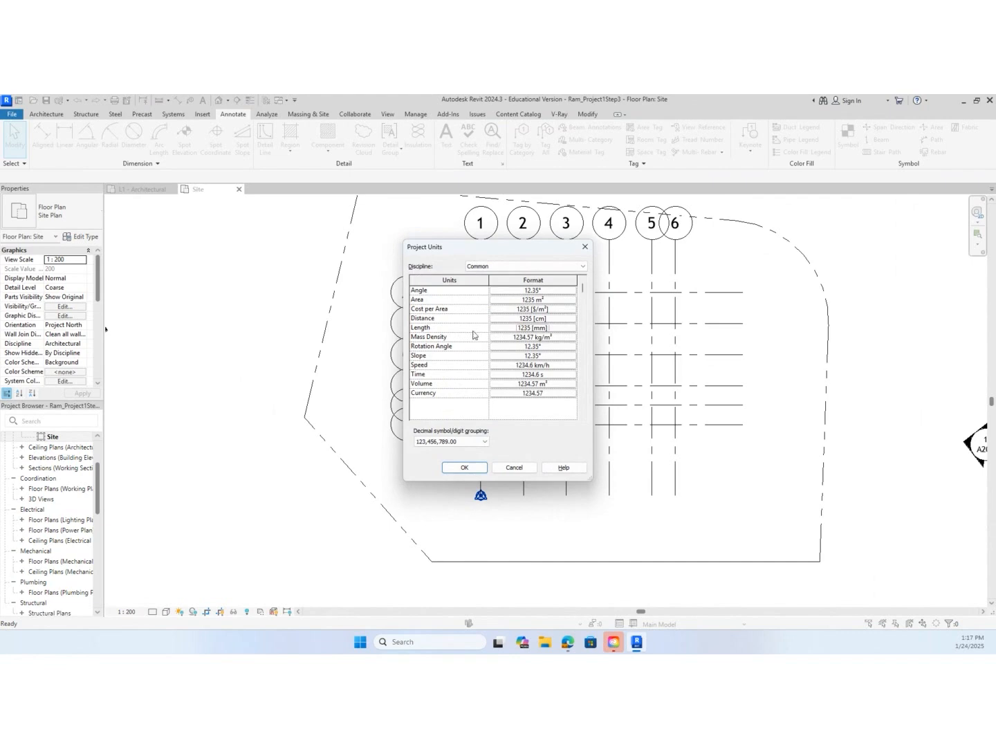
left_click(547, 319)
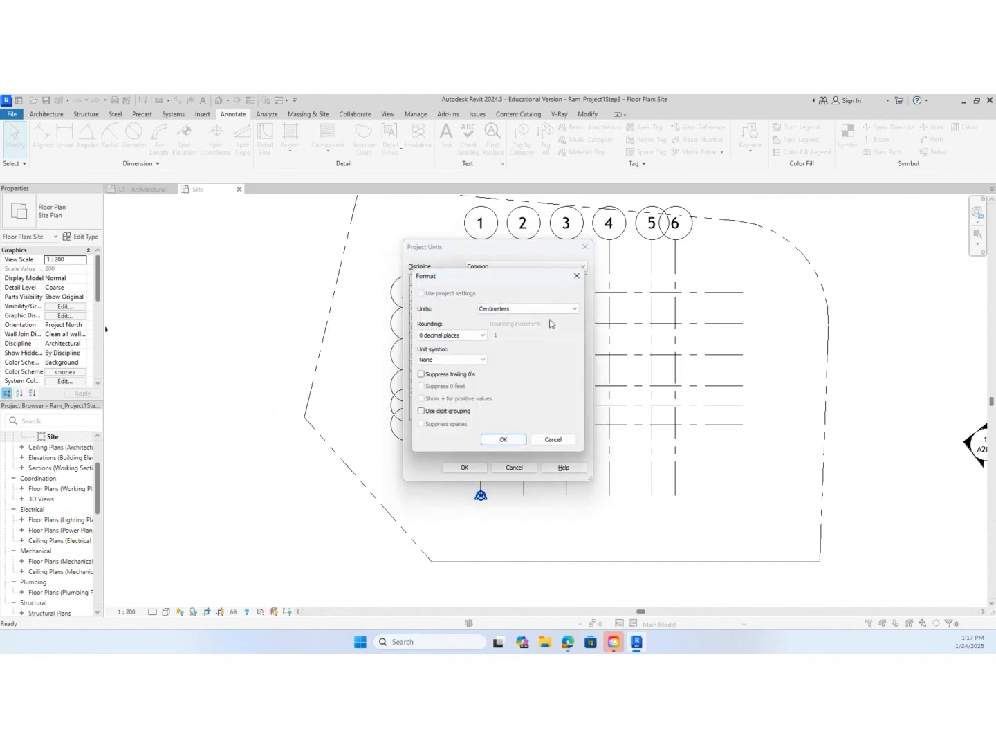
left_click(550, 310)
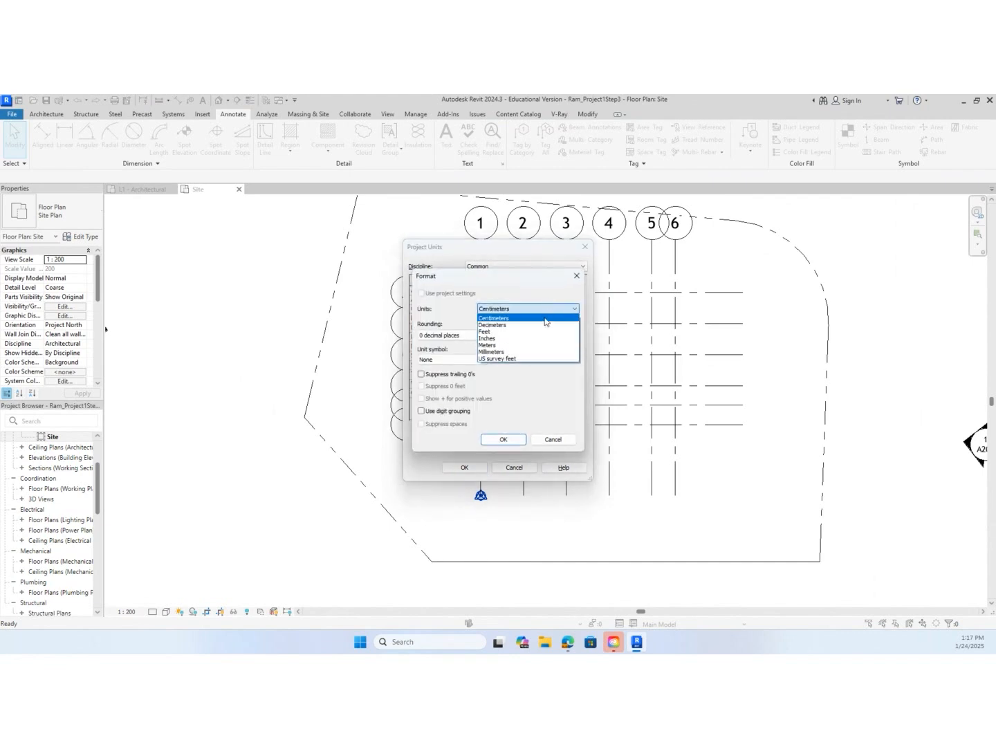
left_click(530, 351)
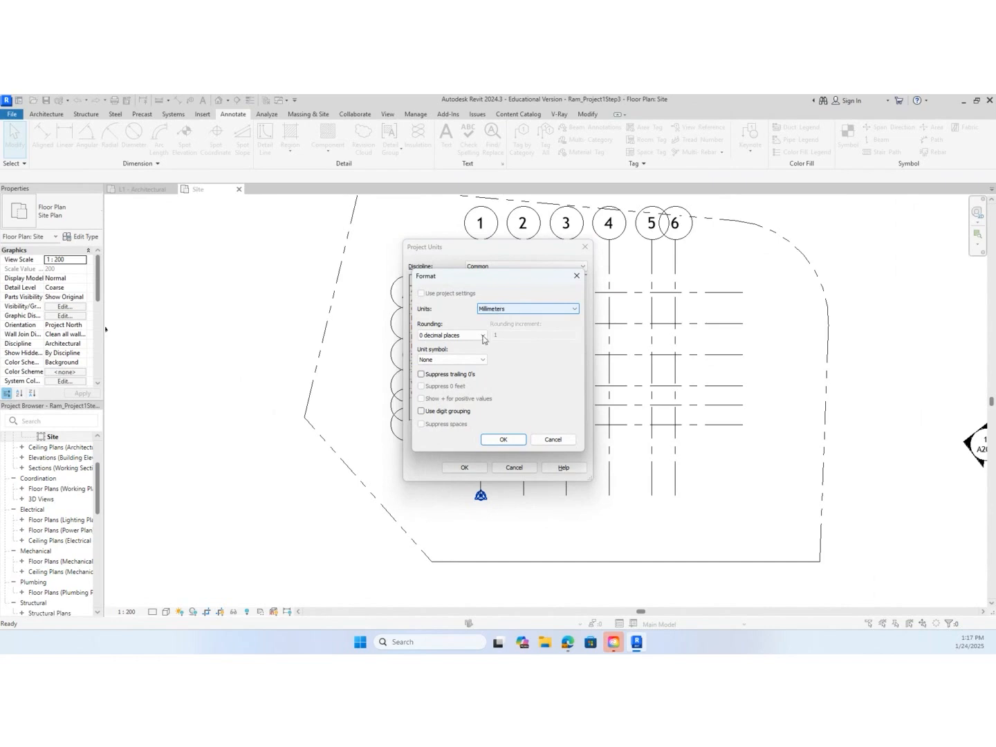
left_click(473, 360)
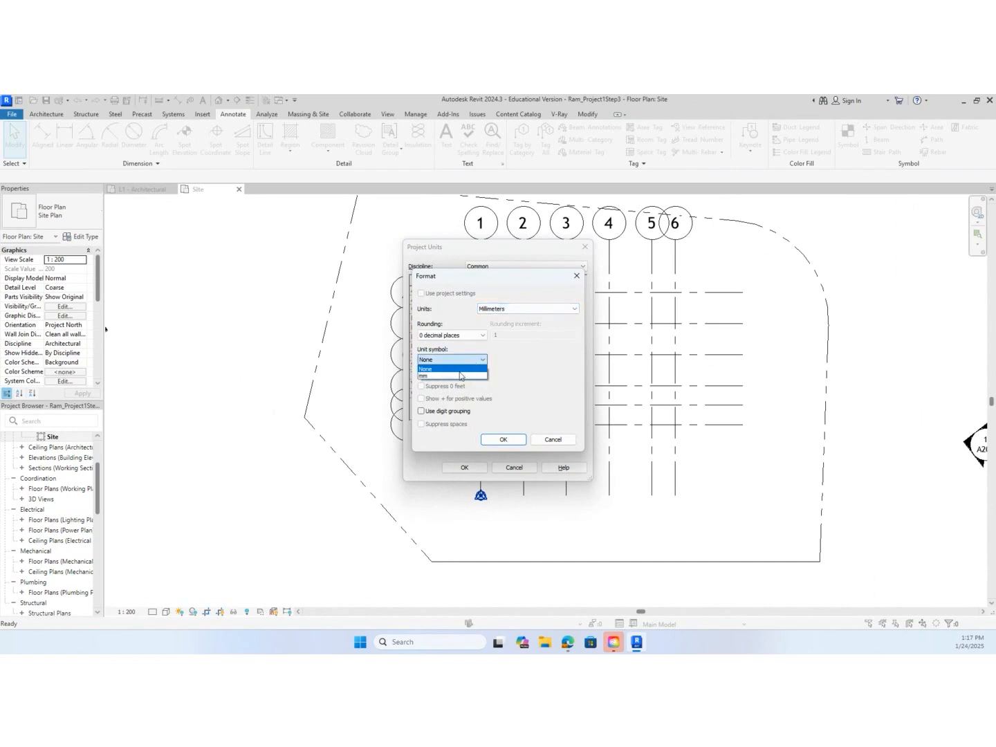
left_click(461, 376)
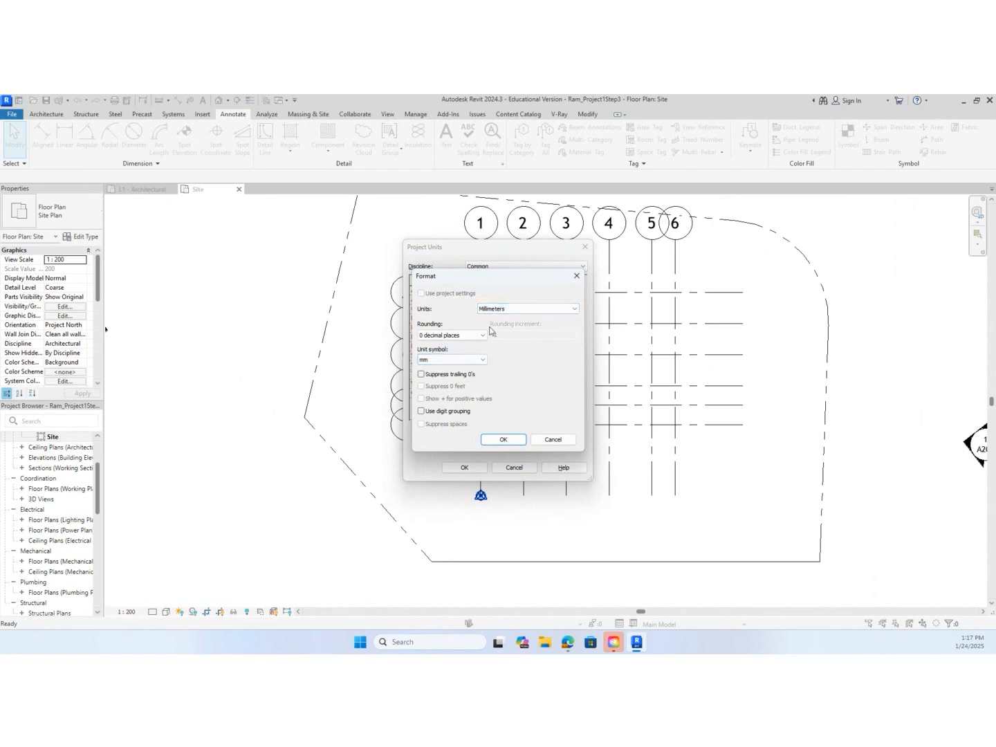
left_click(508, 441)
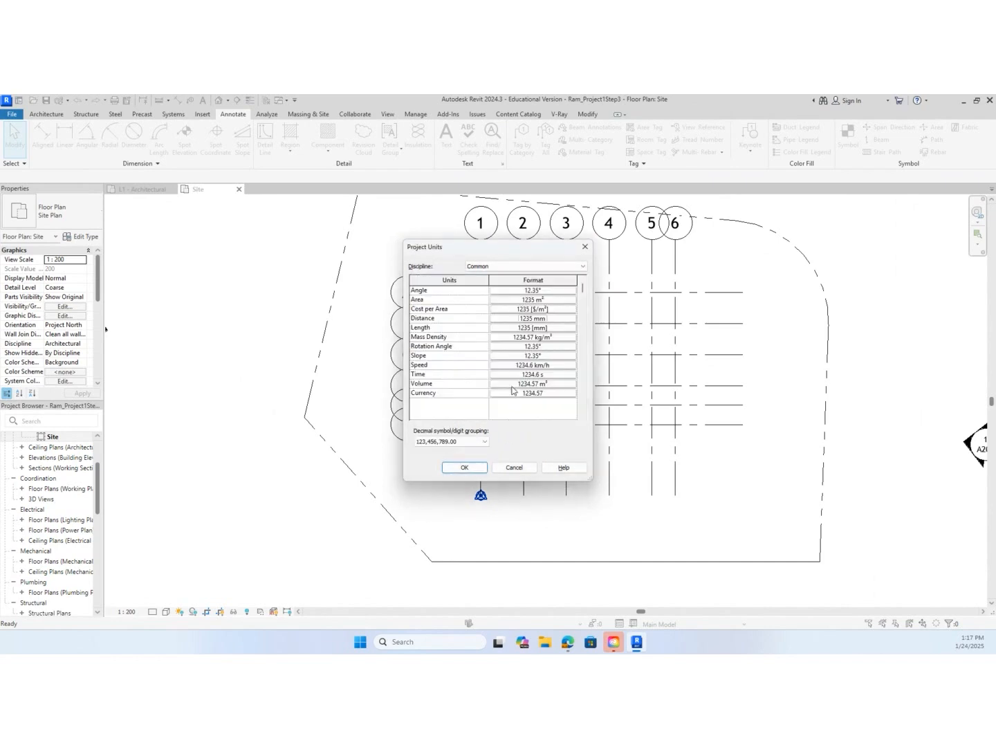
Set the unit symbol of the Length format to mm in the project units
left_click(532, 328)
left_click(459, 360)
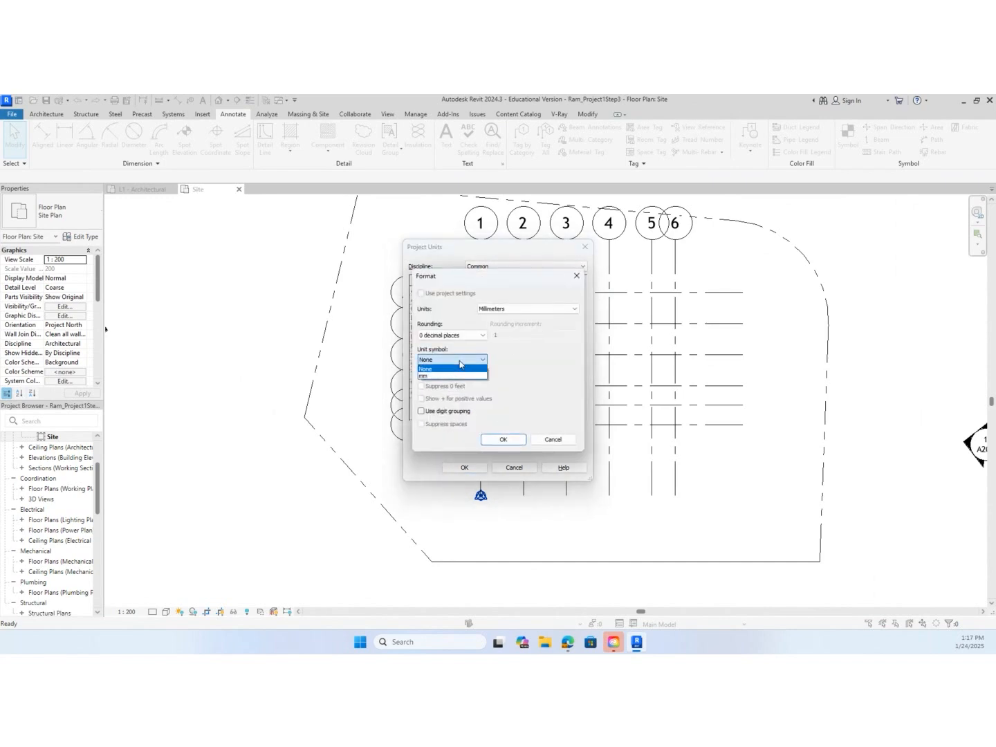
left_click(453, 374)
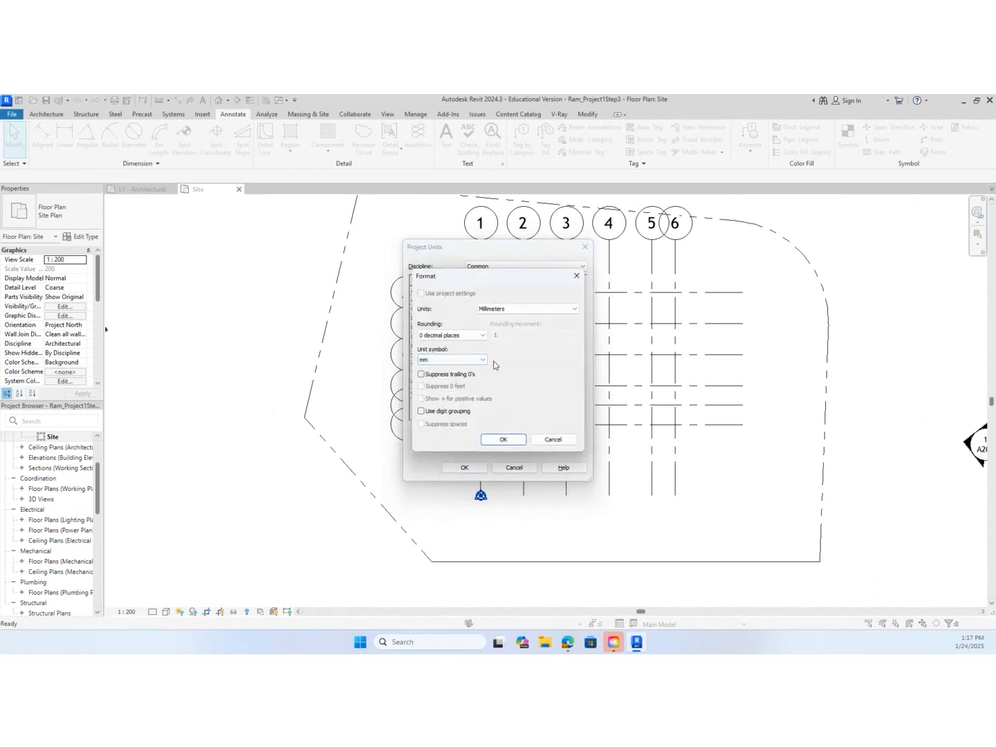
Apply the project length format of millimetres with 0 decimal places and the mm unit symbol
left_click(502, 439)
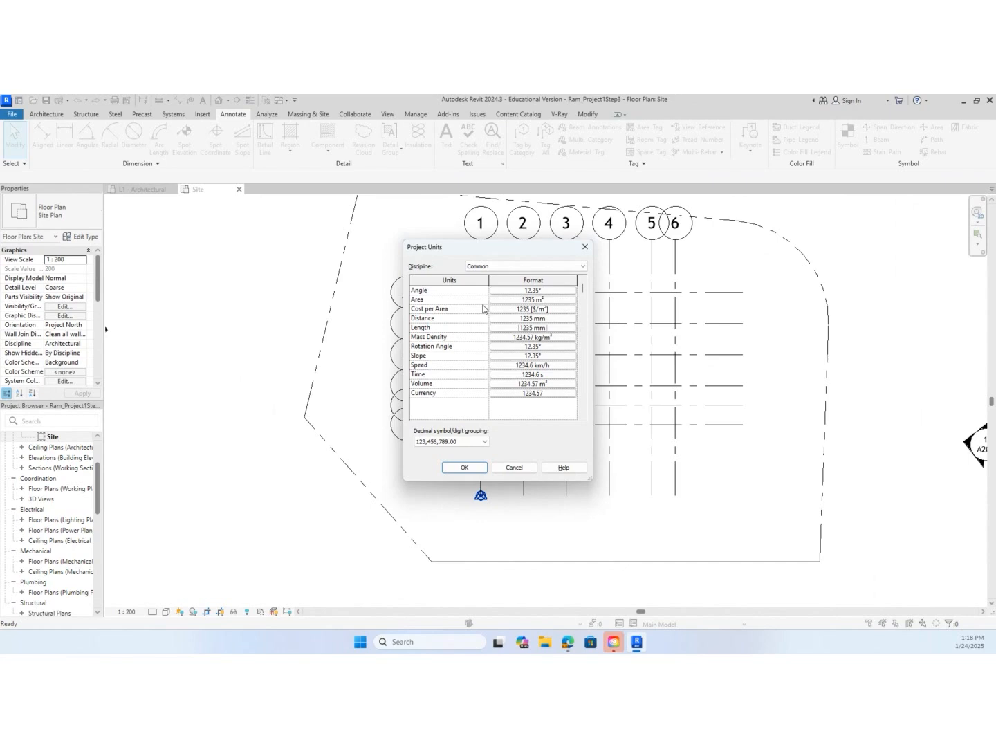
left_click(463, 468)
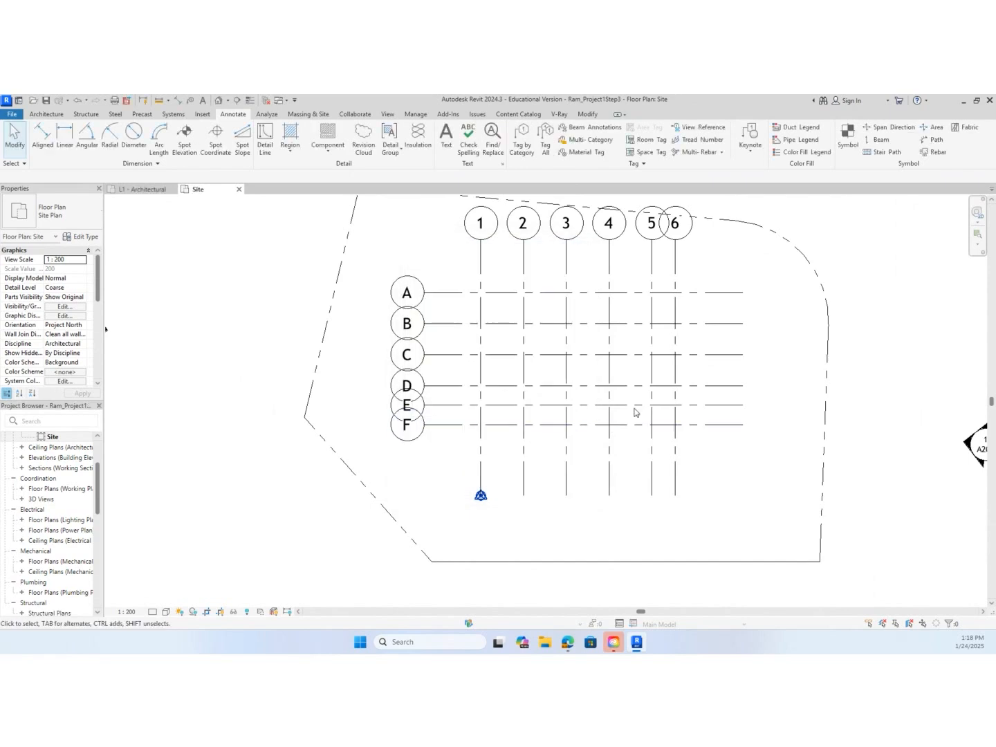
Offset a copy of the bottom property line 6000 mm inward, towards the grids
left_click(662, 562)
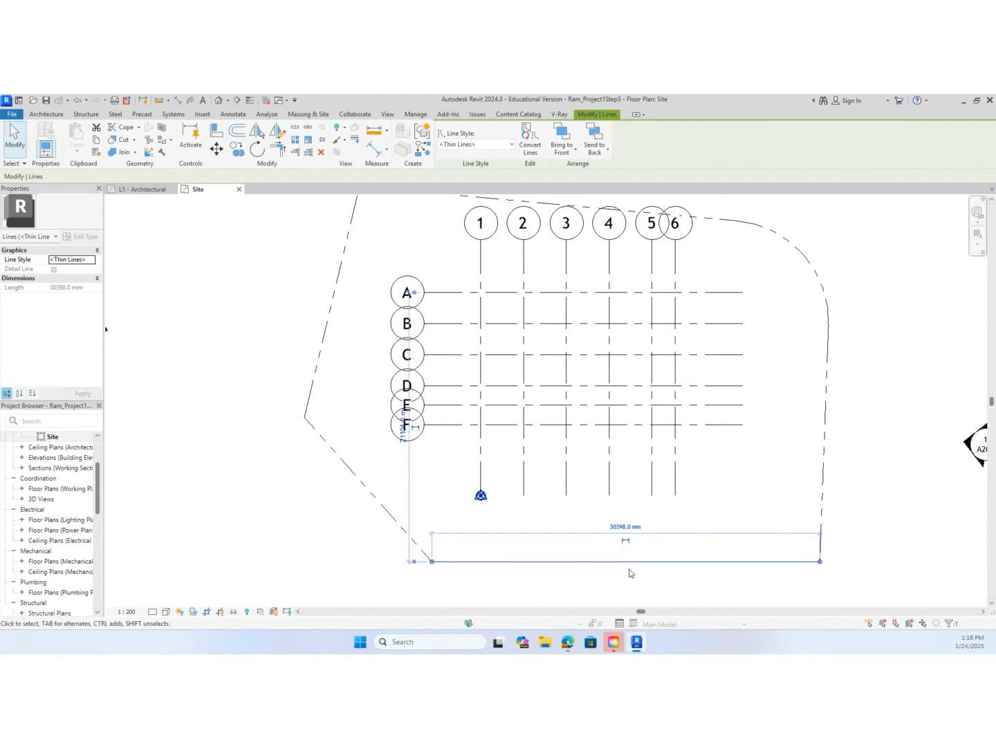
left_click(660, 492)
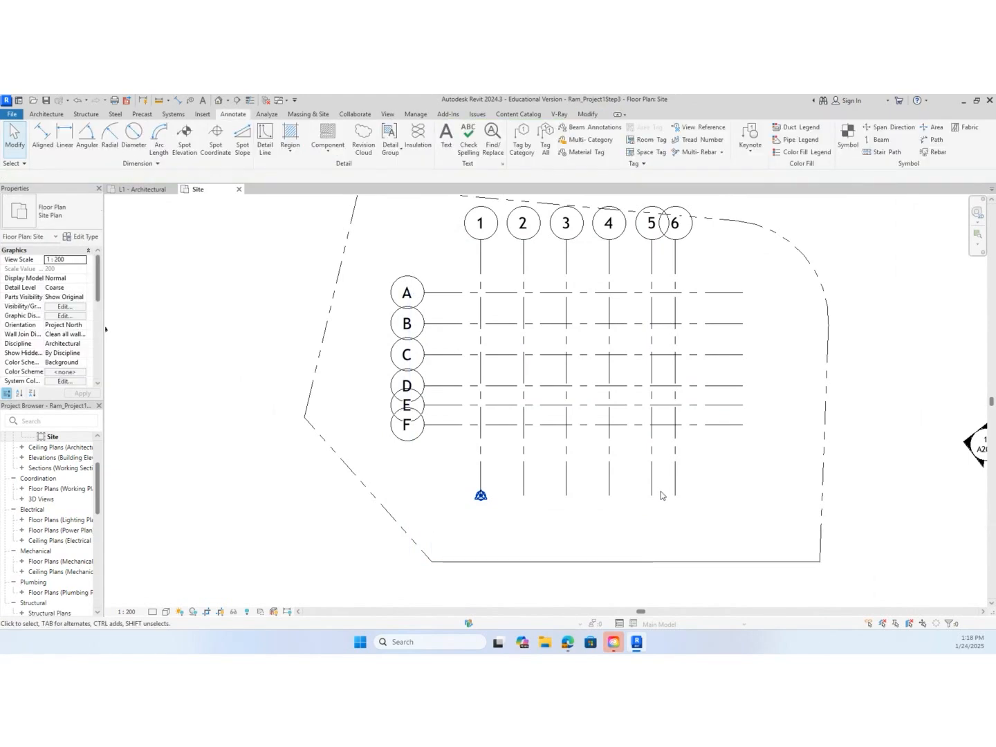
key("o")
key("f")
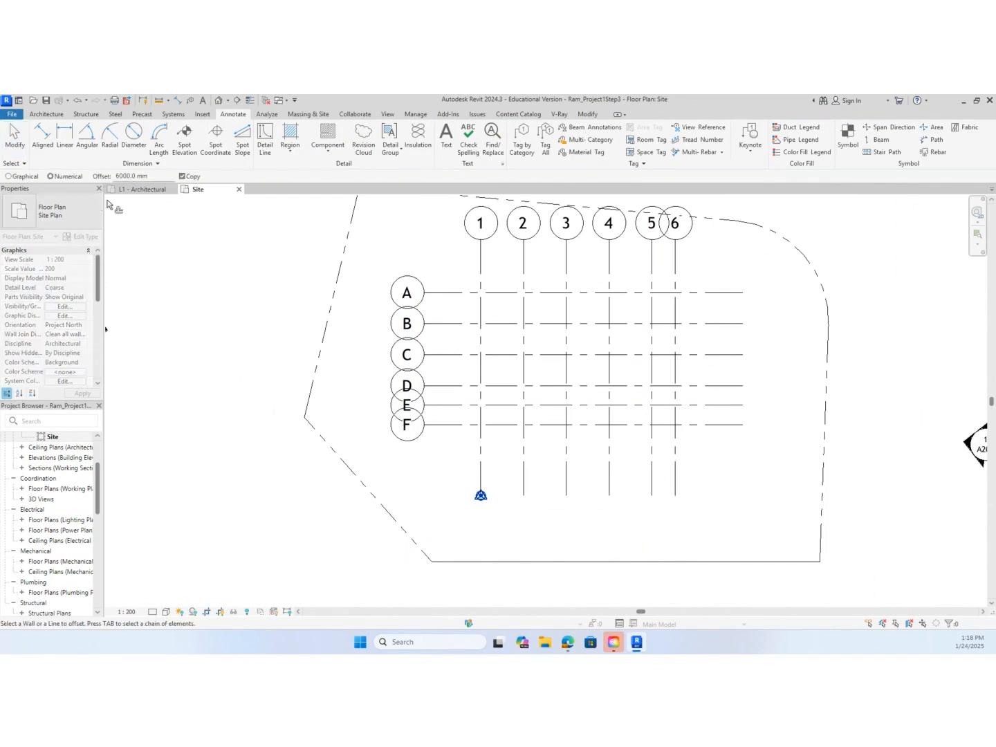
left_click(151, 177)
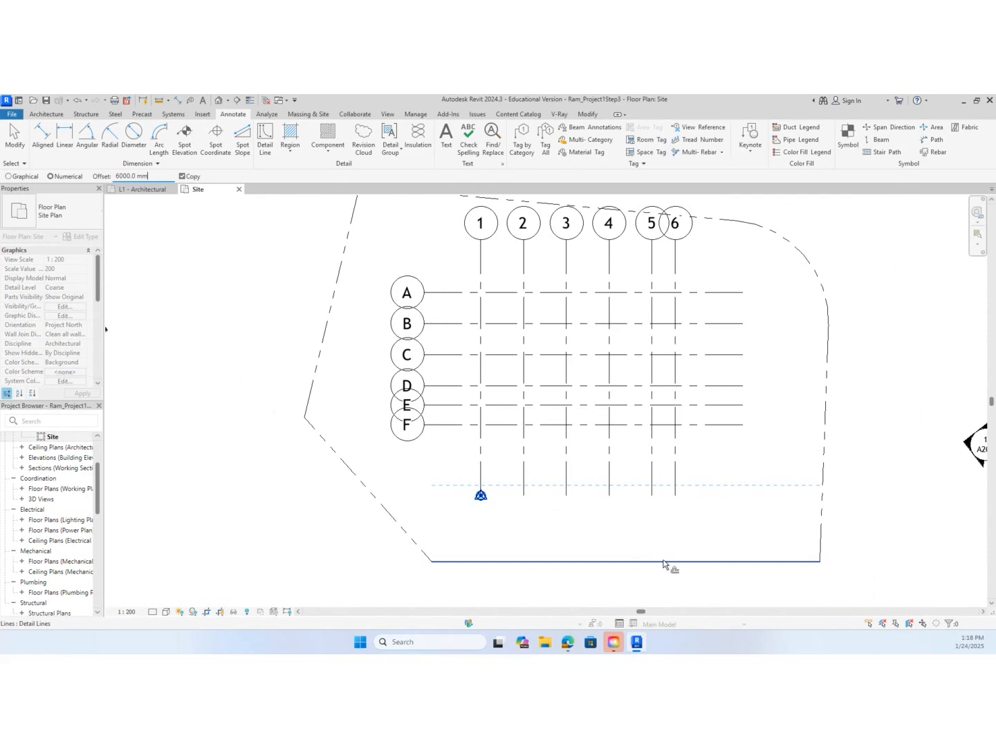
left_click(663, 563)
key("Escape")
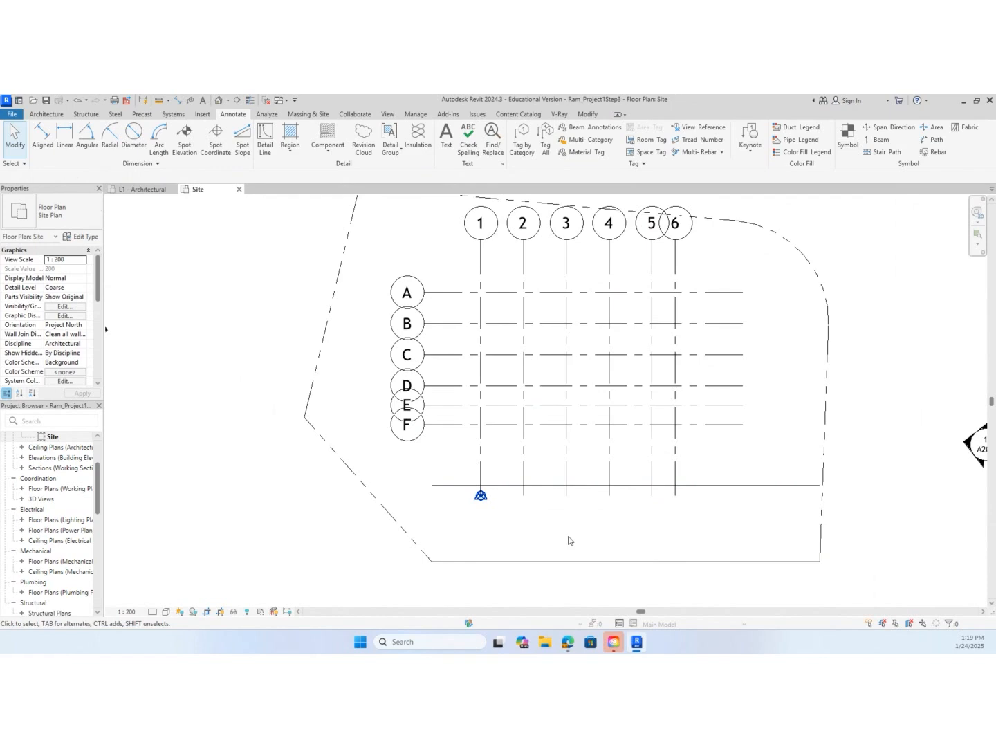
Draw a vertical thin detail line upward from the bottom property line's left corner, ending above grid A
key("d")
key("l")
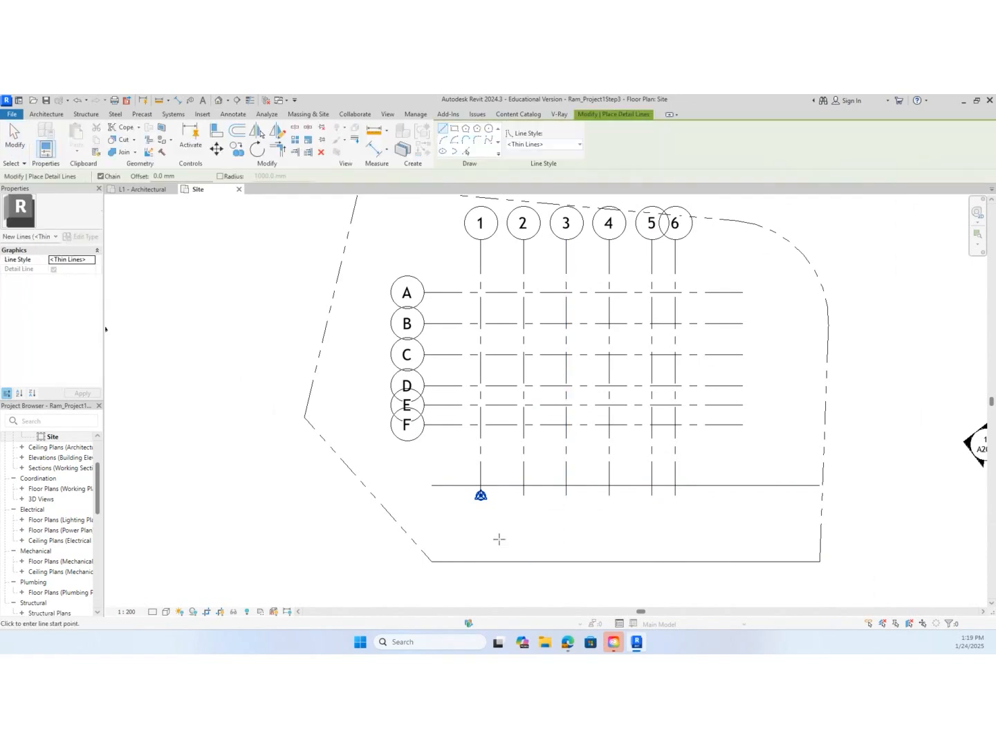
left_click(433, 561)
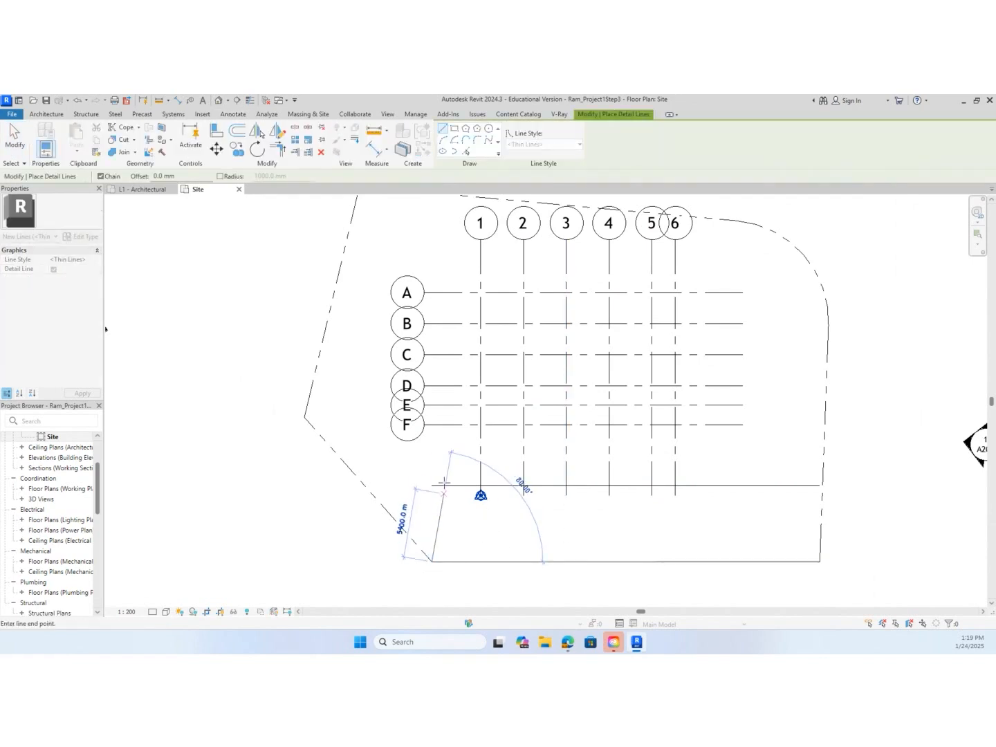
left_click(430, 239)
key("Escape")
key("Escape")
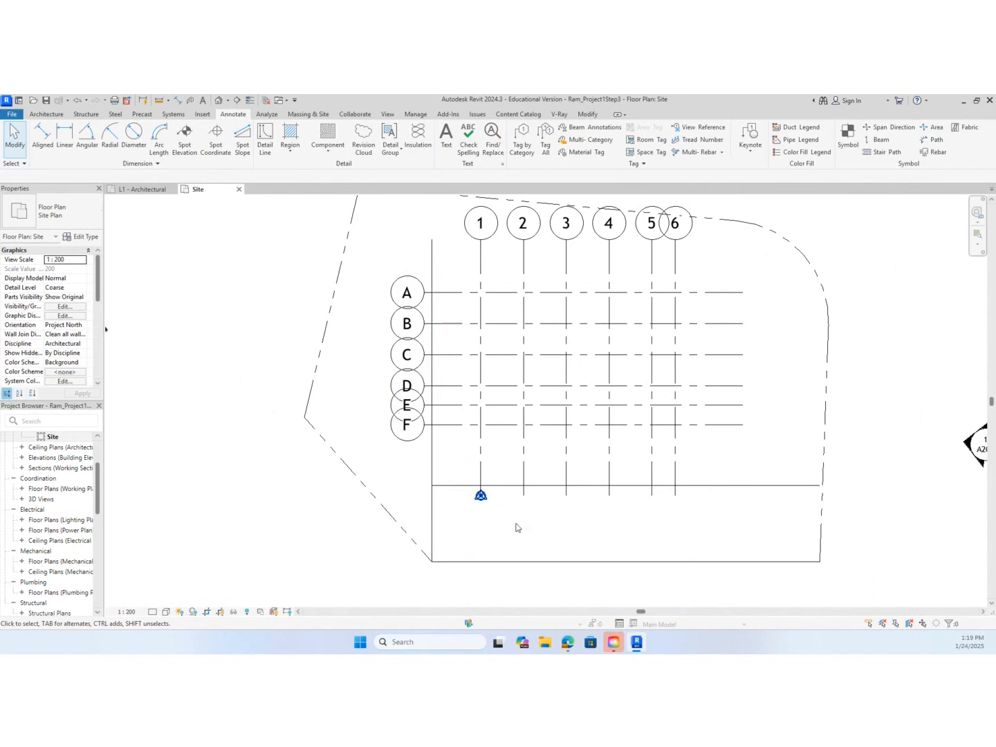
Offset a copy of the vertical detail line 6000 mm to the right, into the site
key("o")
key("f")
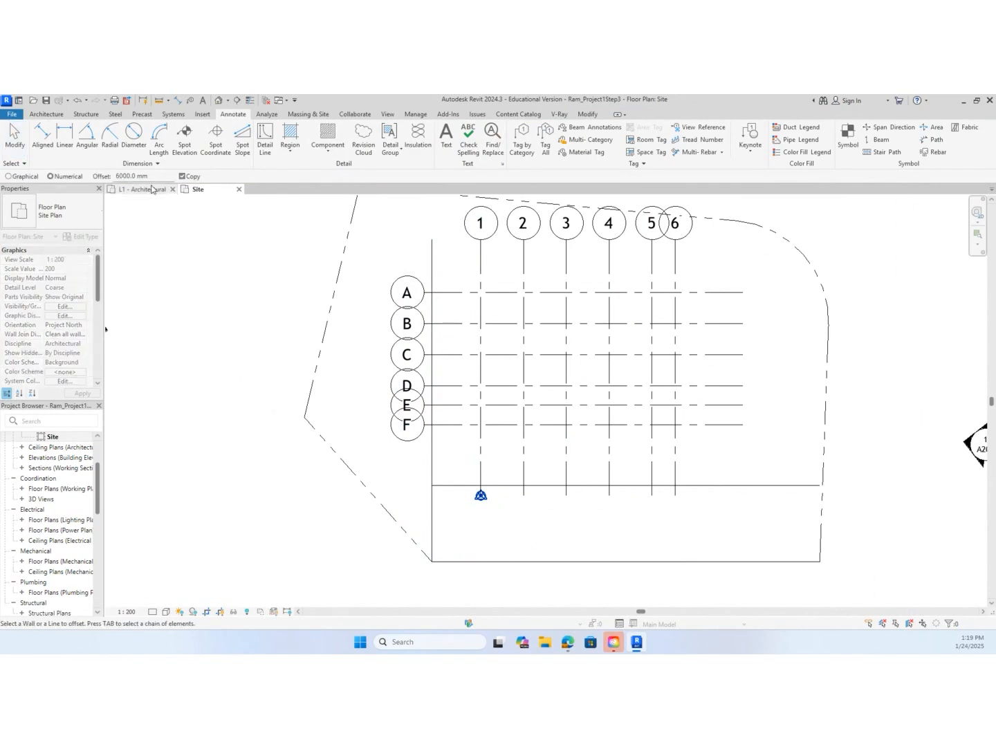
left_click(434, 515)
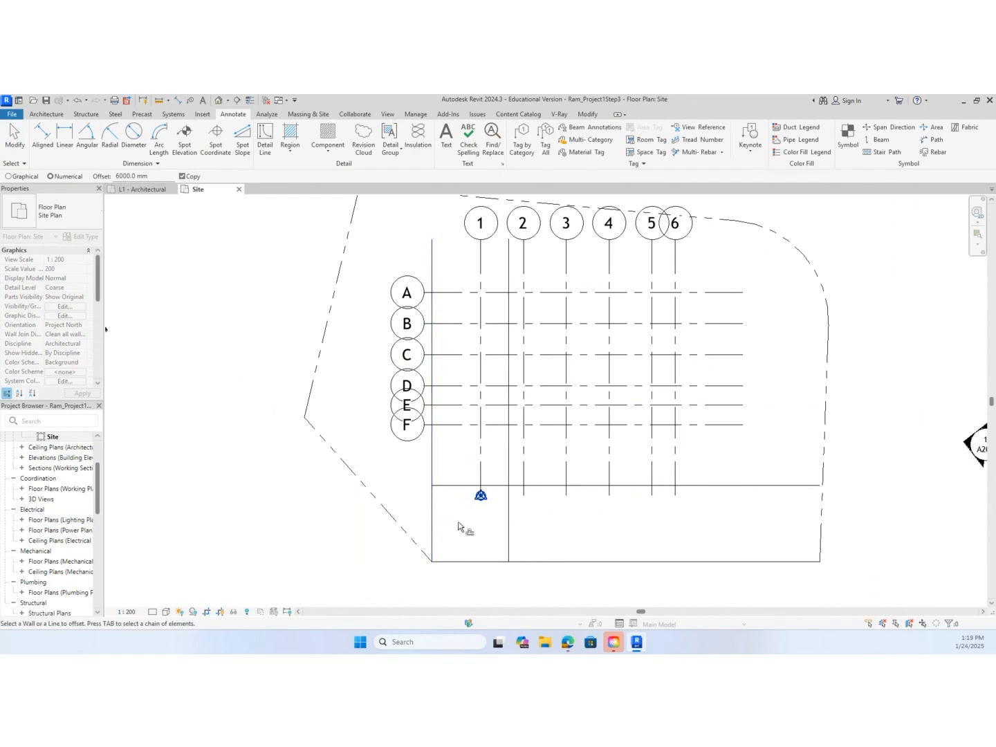
left_click(509, 460)
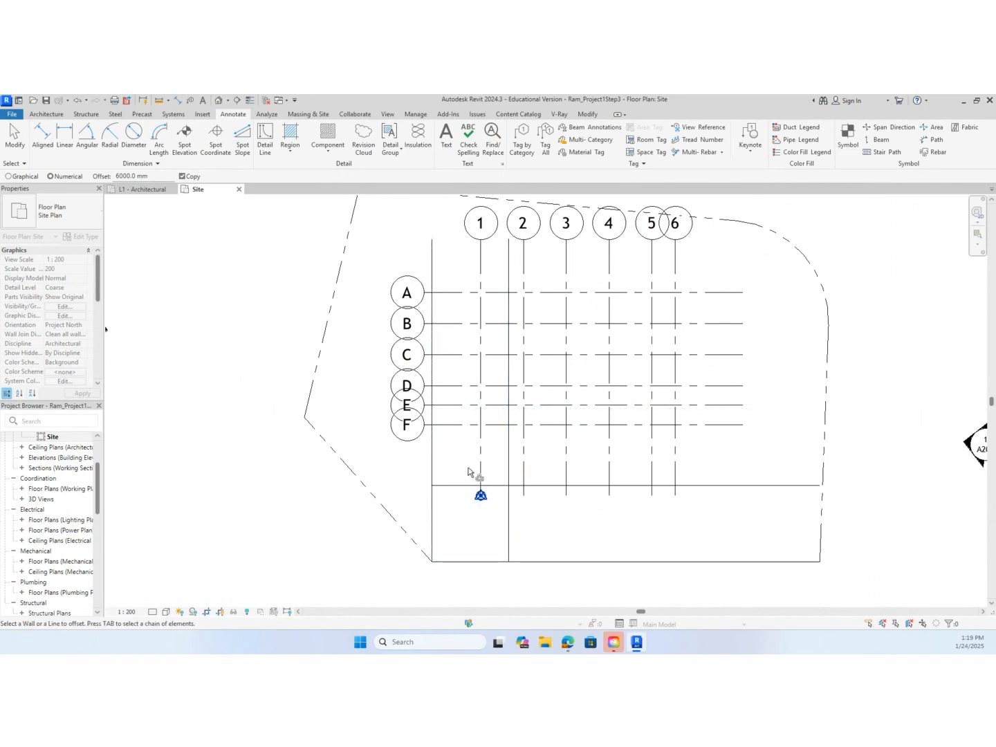
key("Escape")
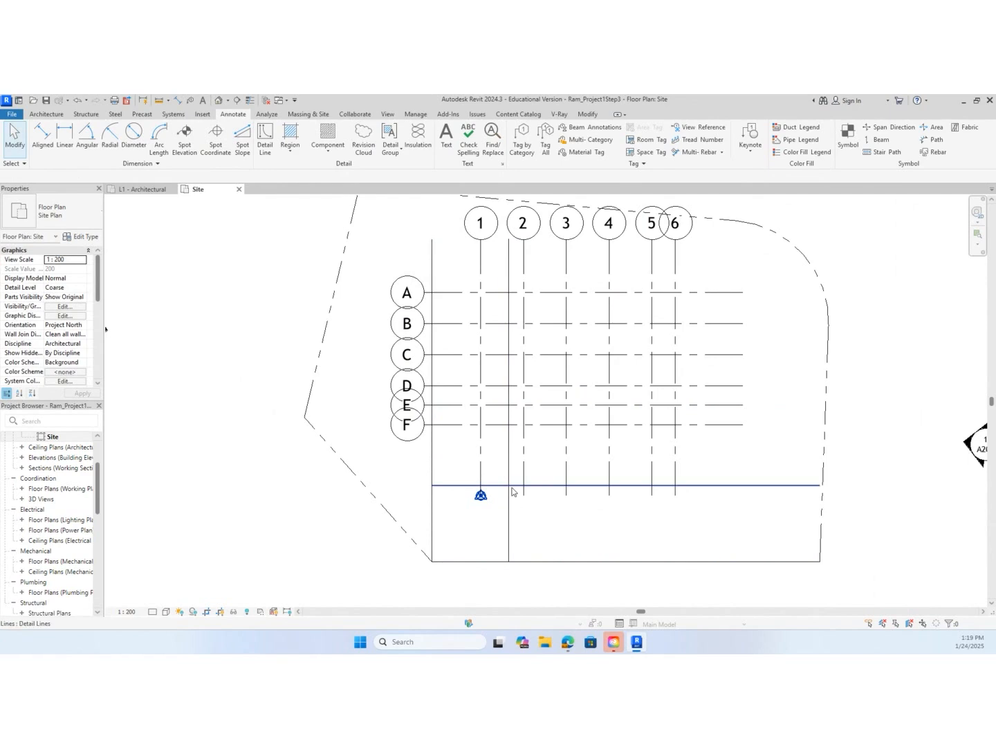
Place the coordinate point markers at grid intersection 2-F and move them with all grids to the intersection of the 6000 mm offset lines
left_click_drag(461, 469, 526, 427)
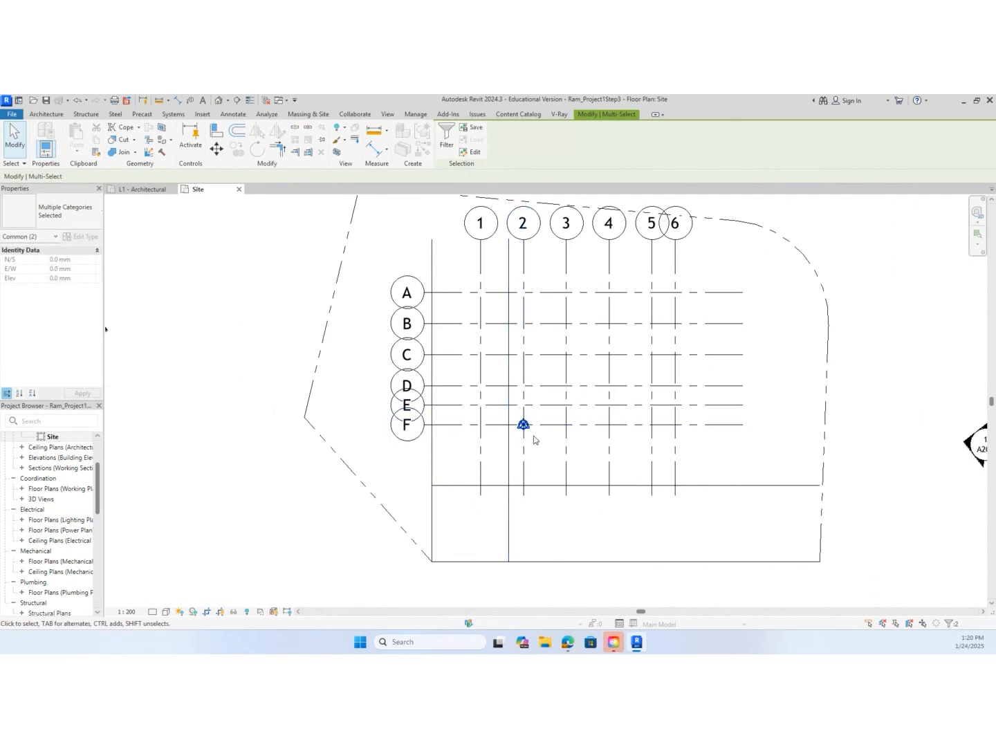
scroll(539, 465, "down", 2)
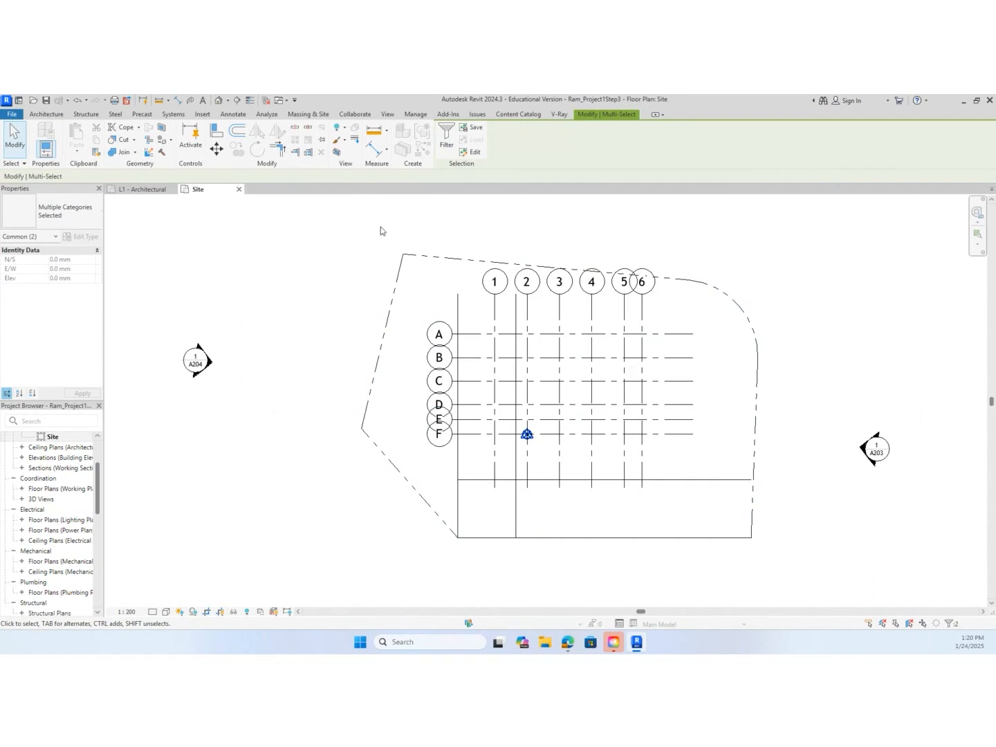
mouse_move(371, 227)
left_mouse_down()
mouse_move(457, 273)
mouse_move(644, 423)
mouse_move(682, 512)
mouse_move(709, 524)
left_mouse_up()
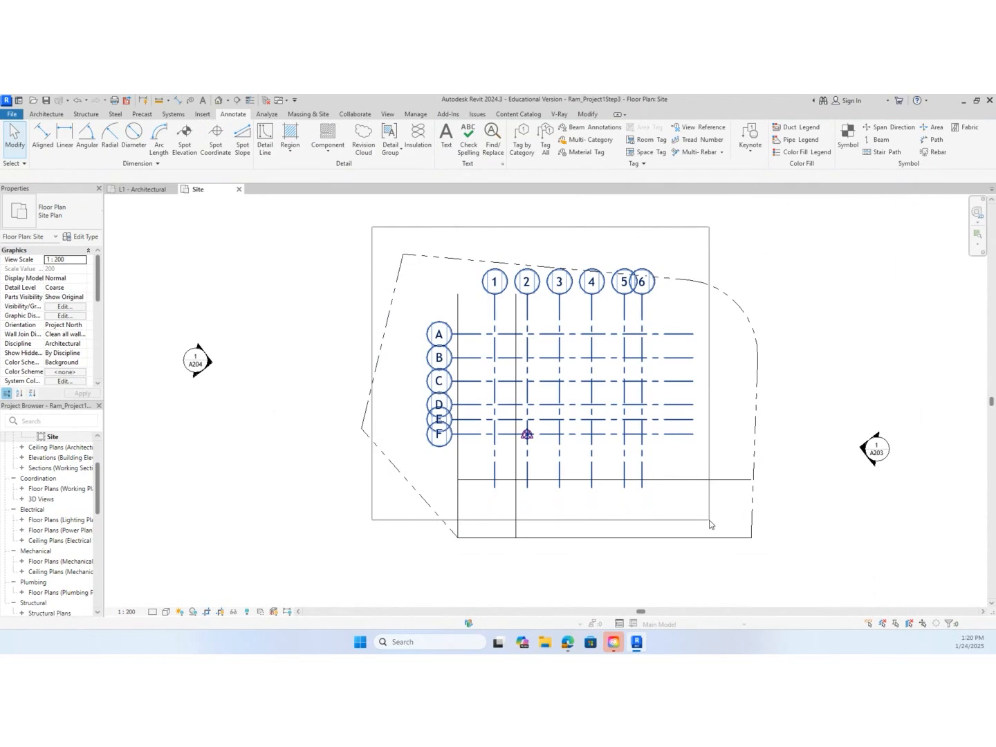
left_click_drag(709, 524, 710, 525)
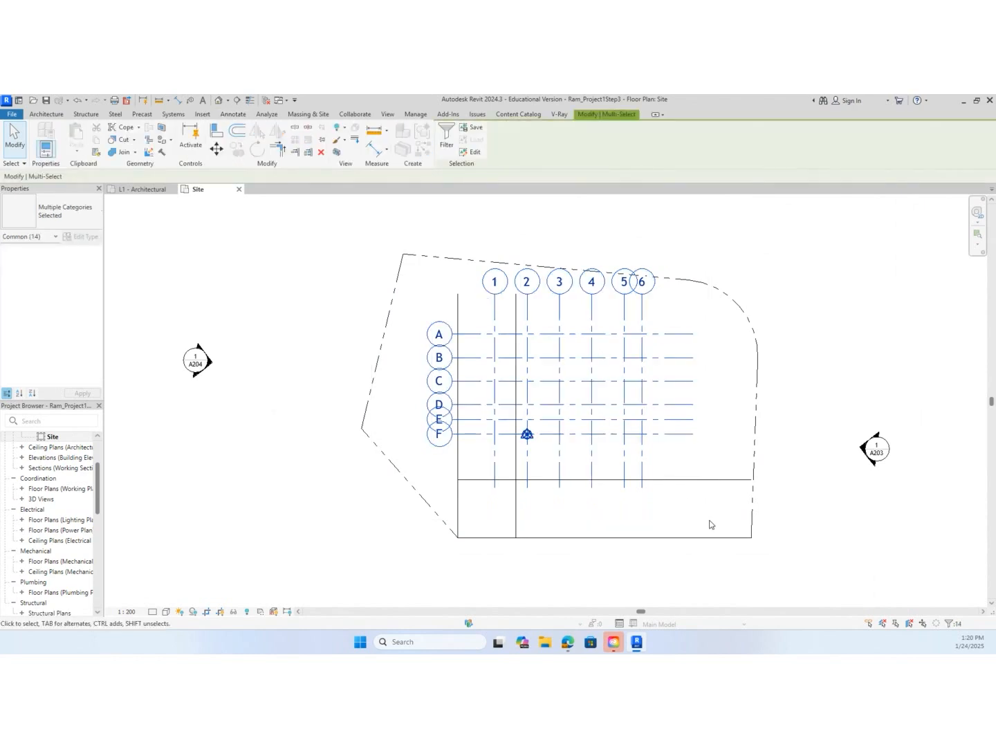
left_click_drag(527, 435, 515, 479)
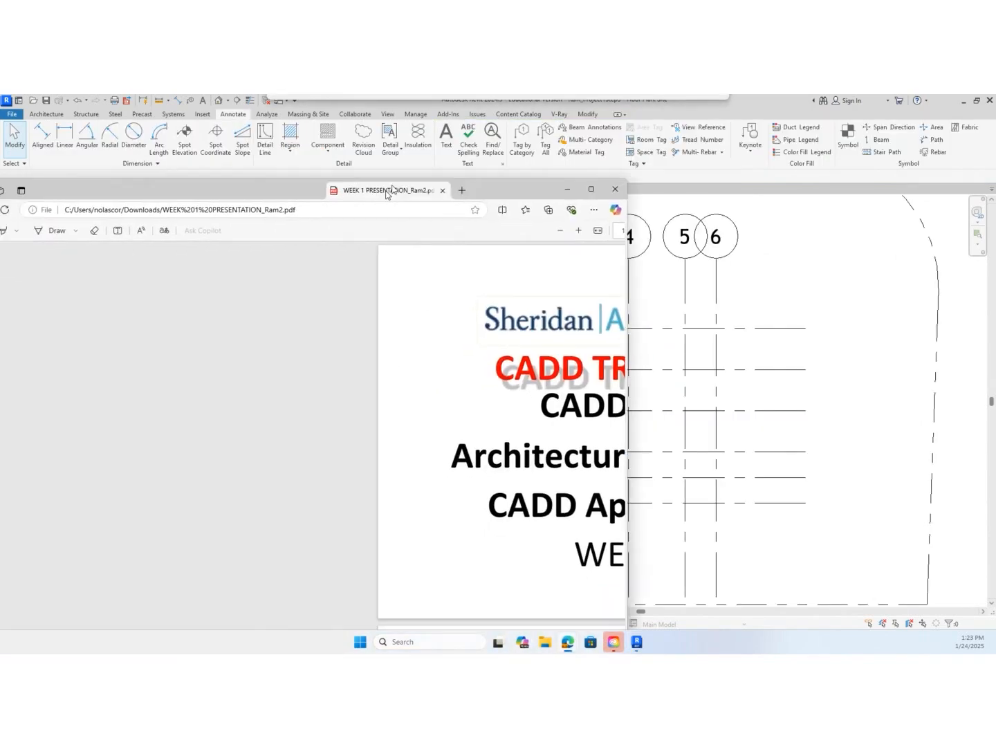
Switch to the Week 1 presentation PDF in Edge and examine the wall section layers and thicknesses on page 26
left_click_drag(386, 191, 403, 182)
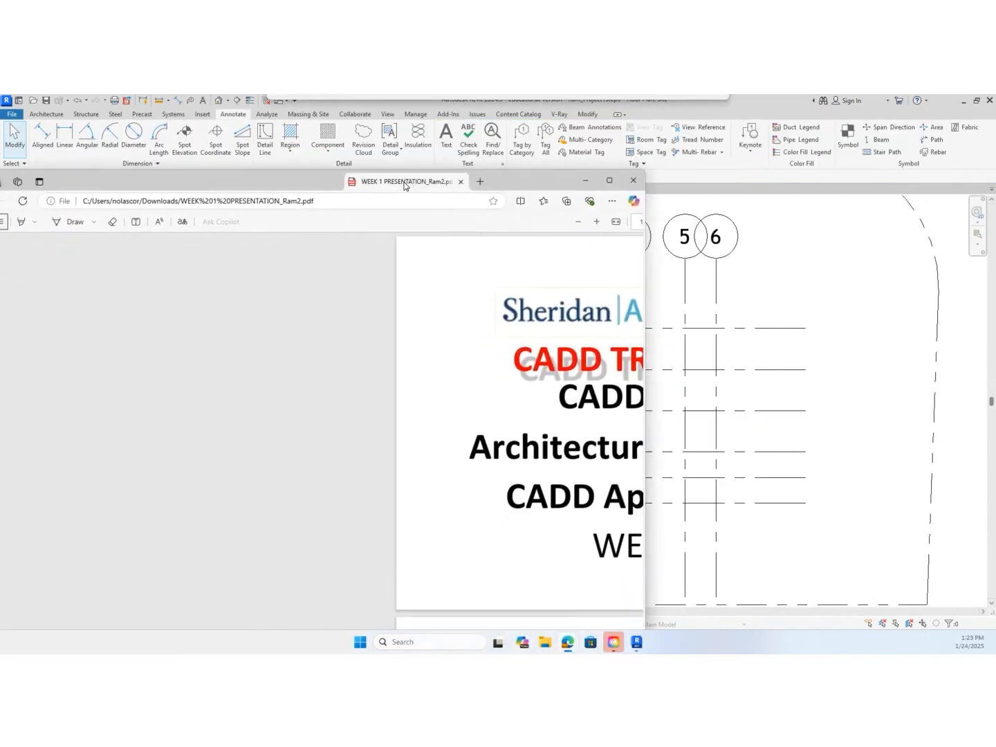
left_click(610, 182)
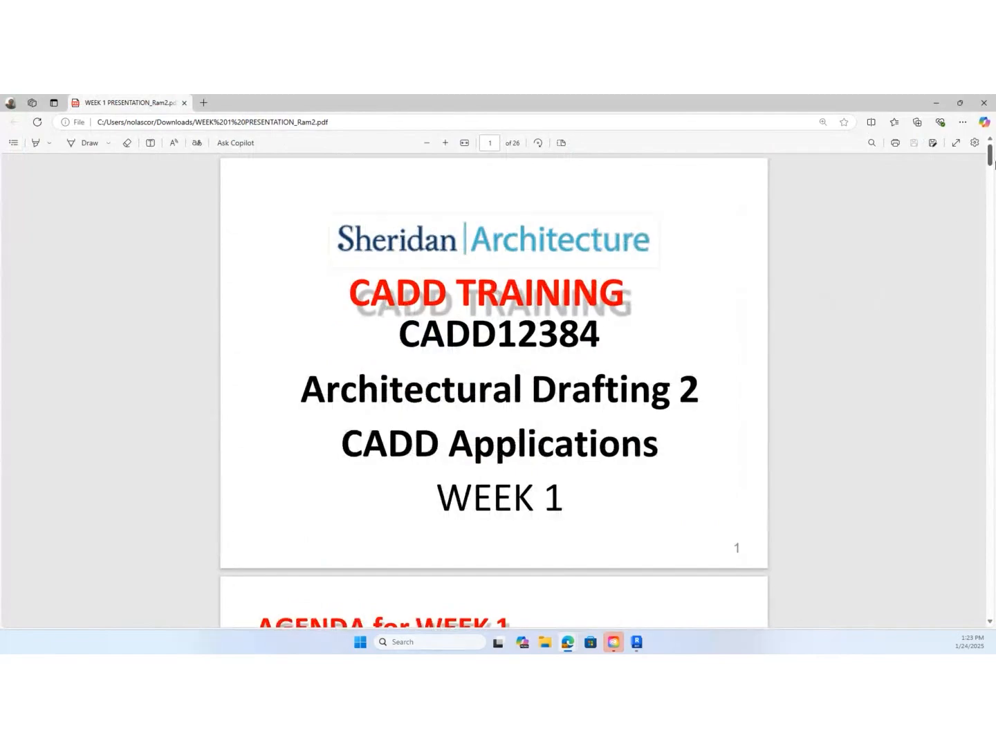
mouse_move(989, 154)
left_mouse_down()
mouse_move(988, 536)
mouse_move(963, 607)
left_mouse_up()
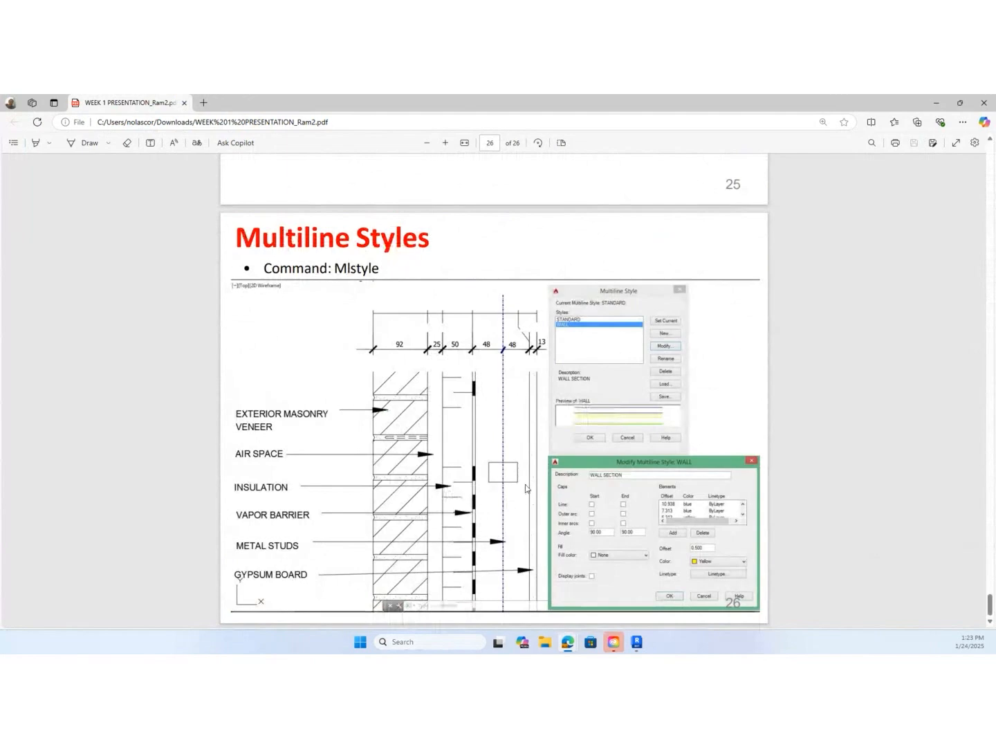
scroll(526, 489, "up", 2, "ctrl")
scroll(526, 488, "down", 1)
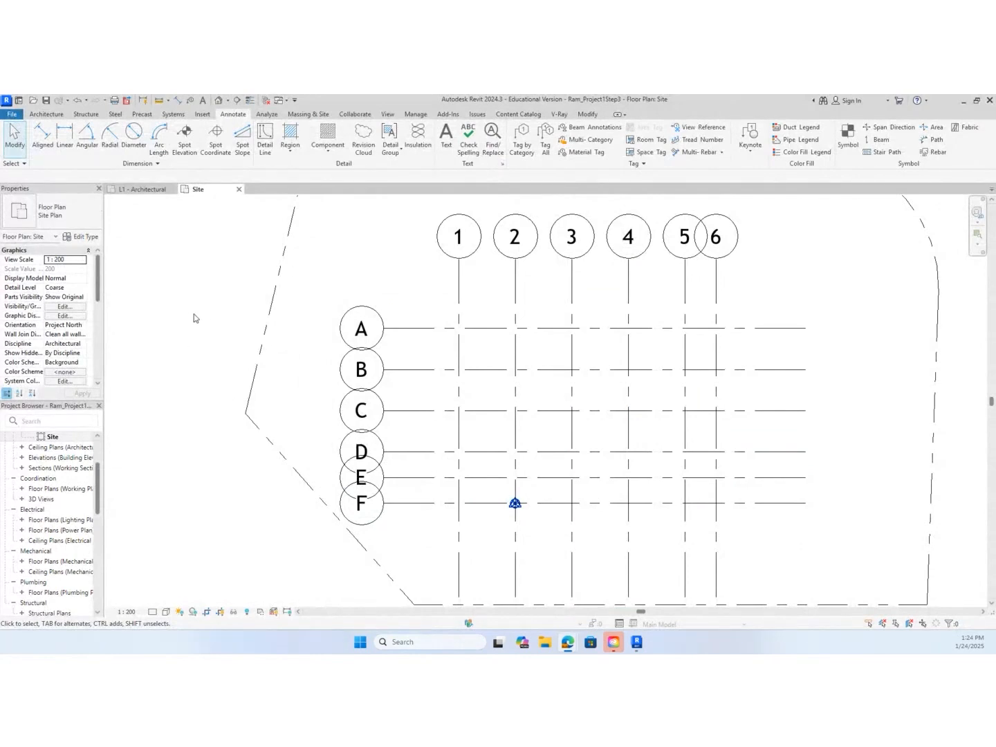
Switch back to Revit and start a wall using the M_Exterior - Brick on Mtl. Stud type
key("w")
key("a")
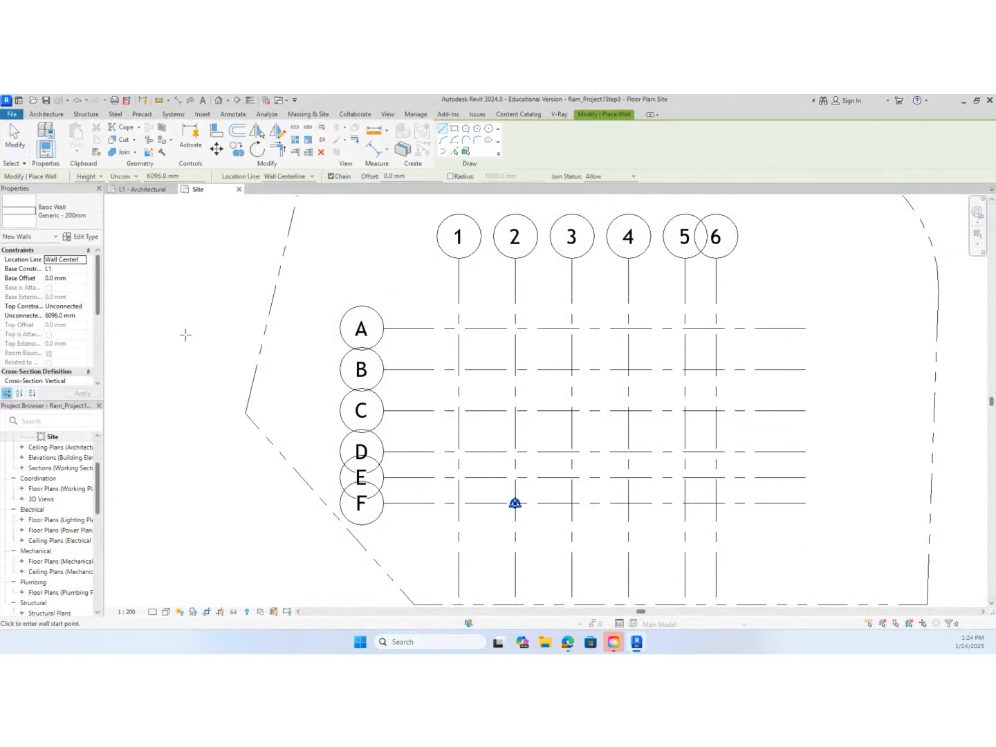
left_click(94, 224)
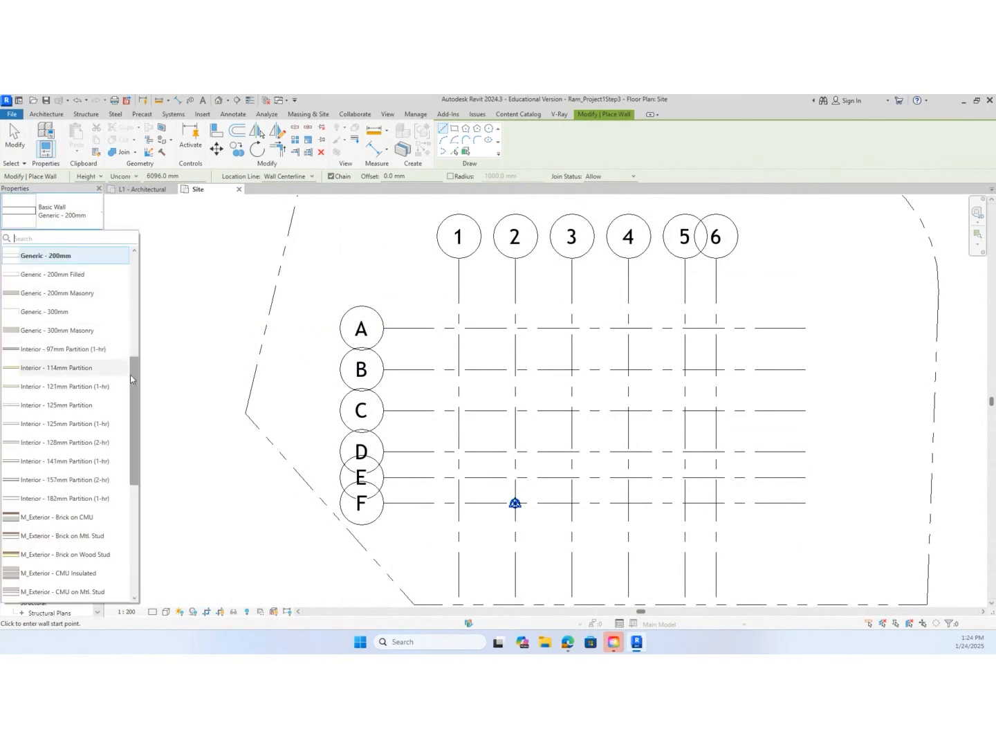
left_click(109, 536)
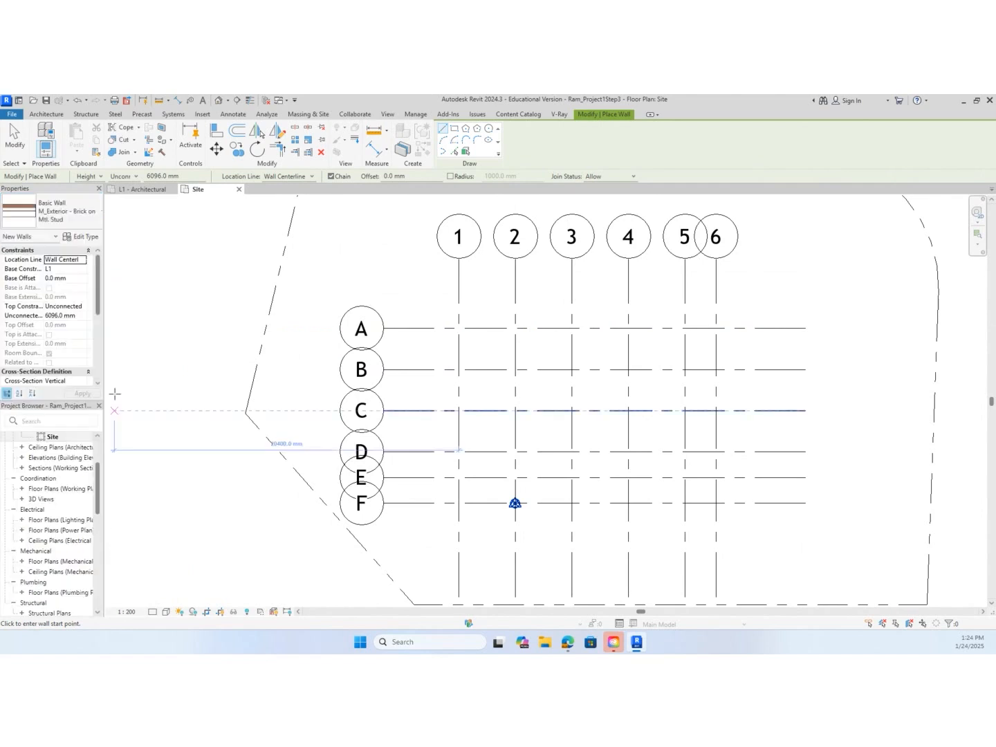
Duplicate the brick-on-metal-stud wall type under the name "Ram_Exterior - Brick on Mtl. Stud"
left_click(83, 236)
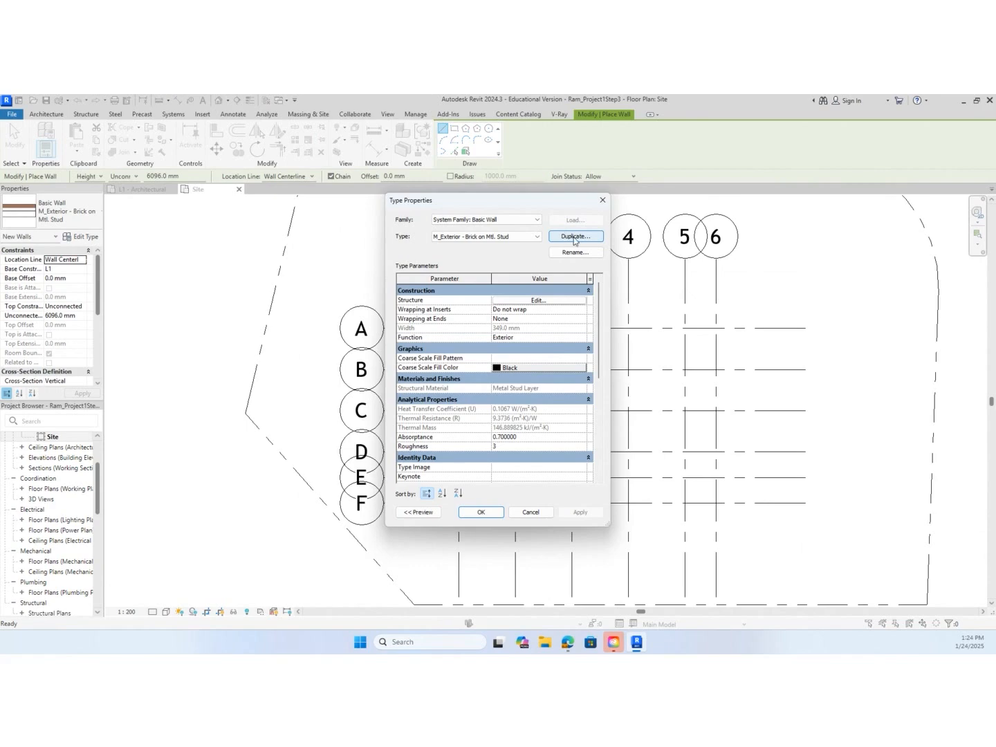
left_click(574, 238)
left_click(479, 354)
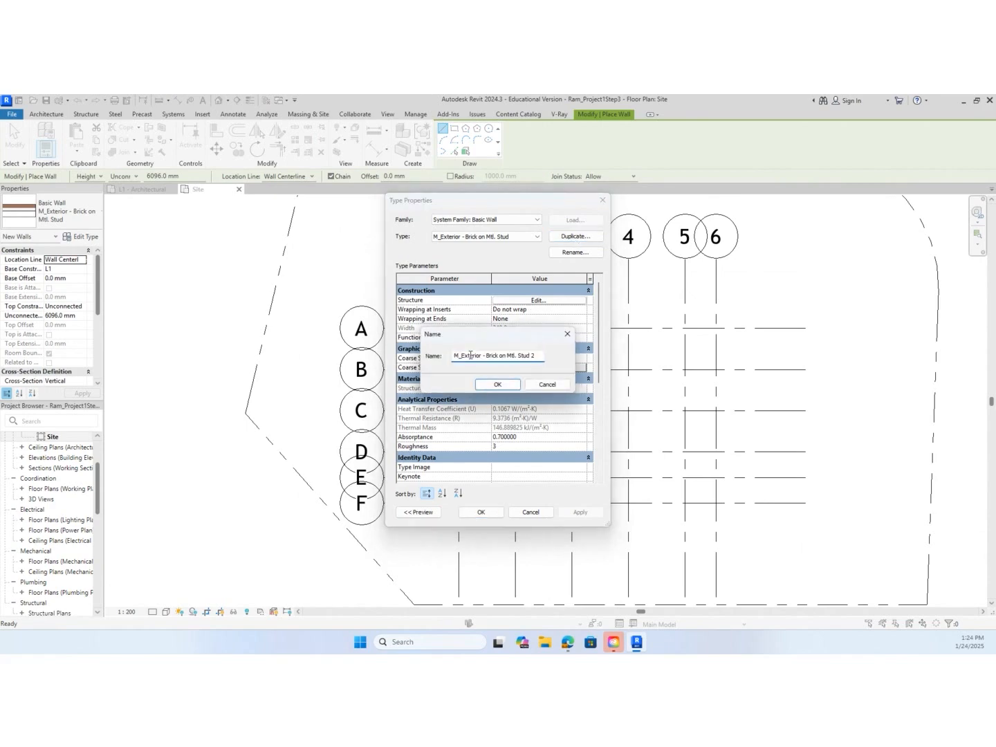
left_click_drag(459, 356, 451, 359)
type("Ram")
key("End")
key("BackSpace")
key("BackSpace")
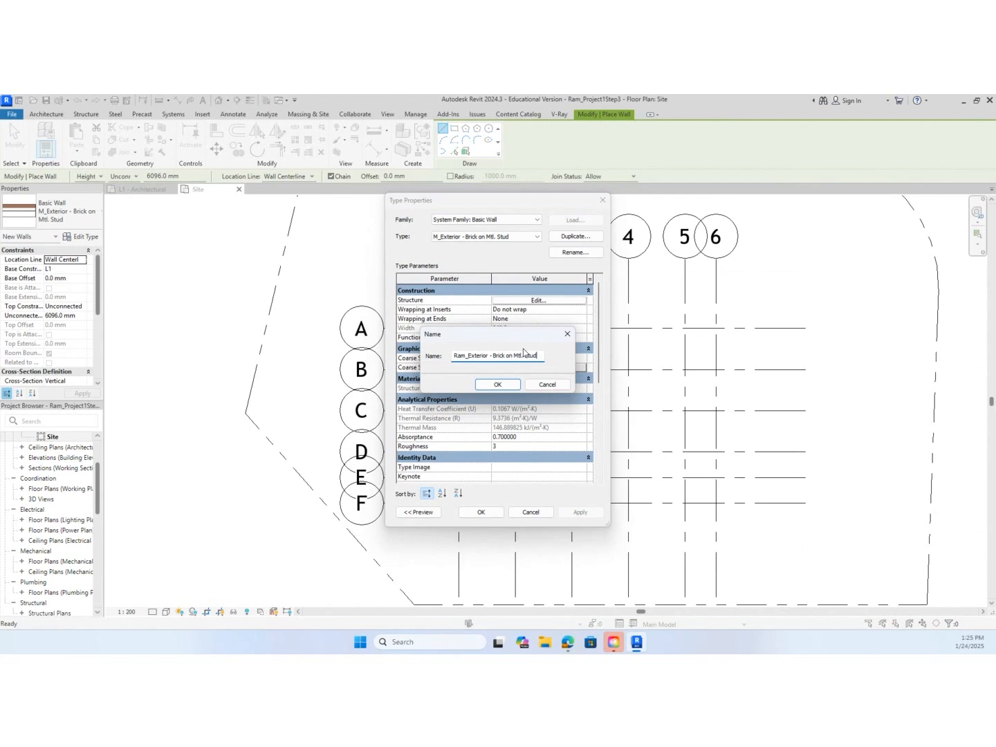
left_click(509, 385)
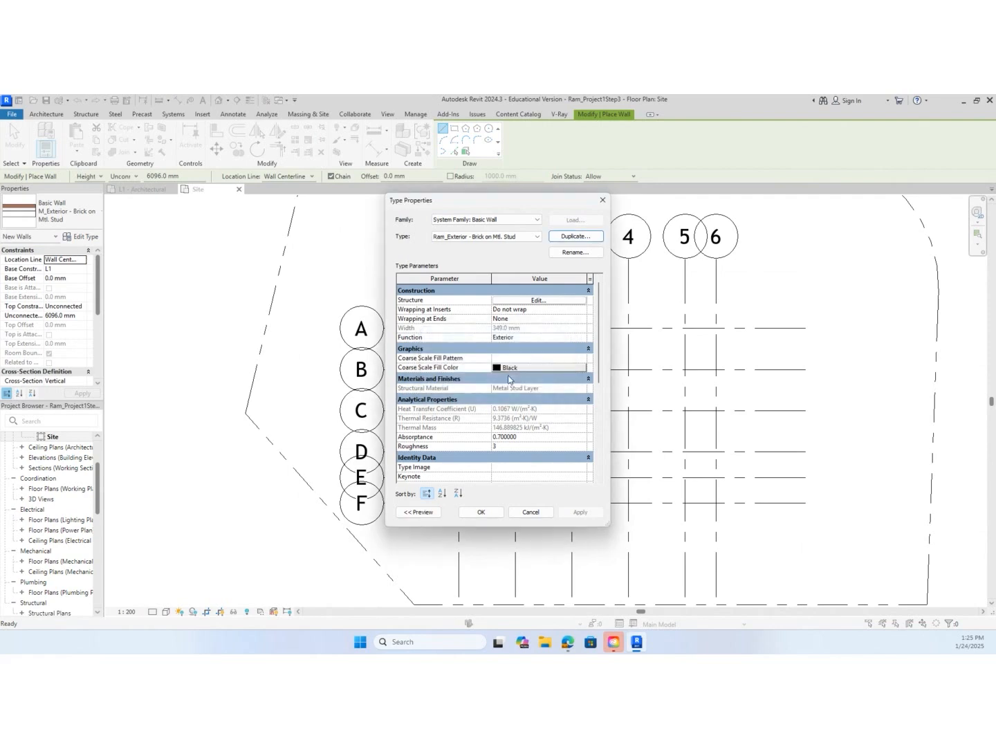
Open the new wall type's structure for editing, enlarge the layer table, and preview the assembly in section view
left_click(546, 302)
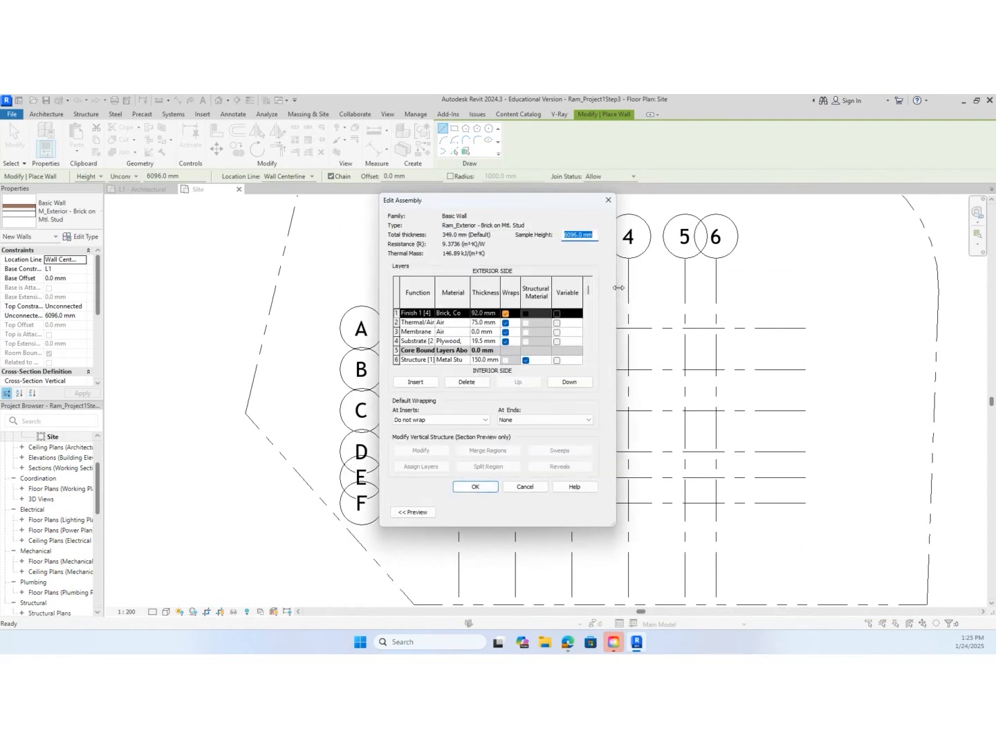
left_click_drag(619, 288, 701, 288)
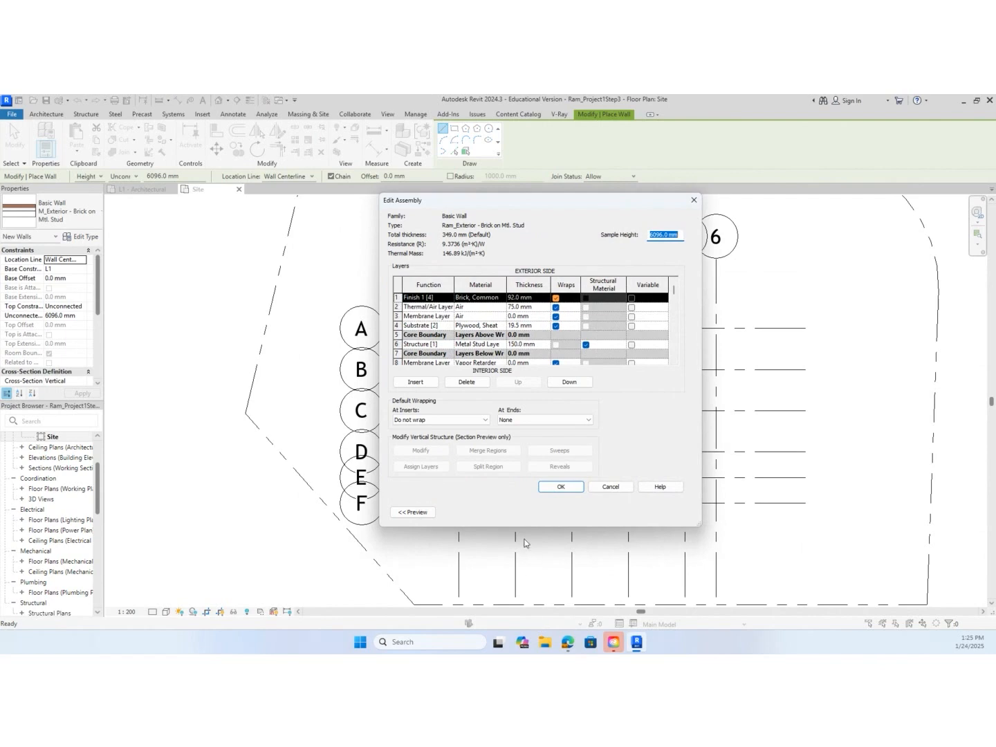
left_click_drag(520, 526, 512, 610)
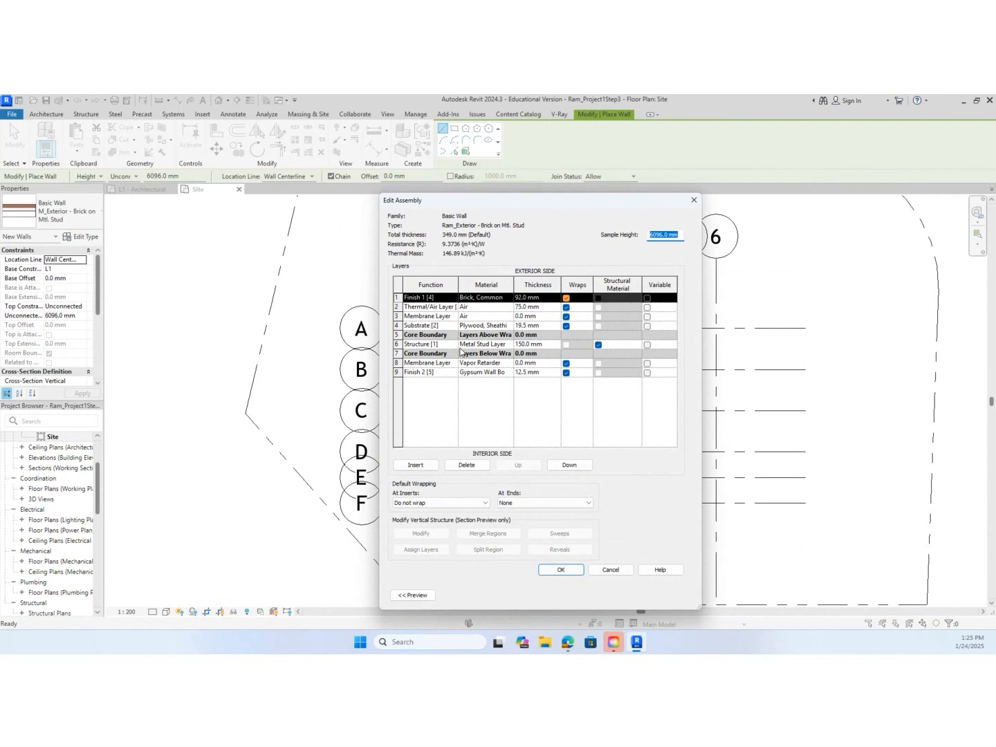
left_click(423, 597)
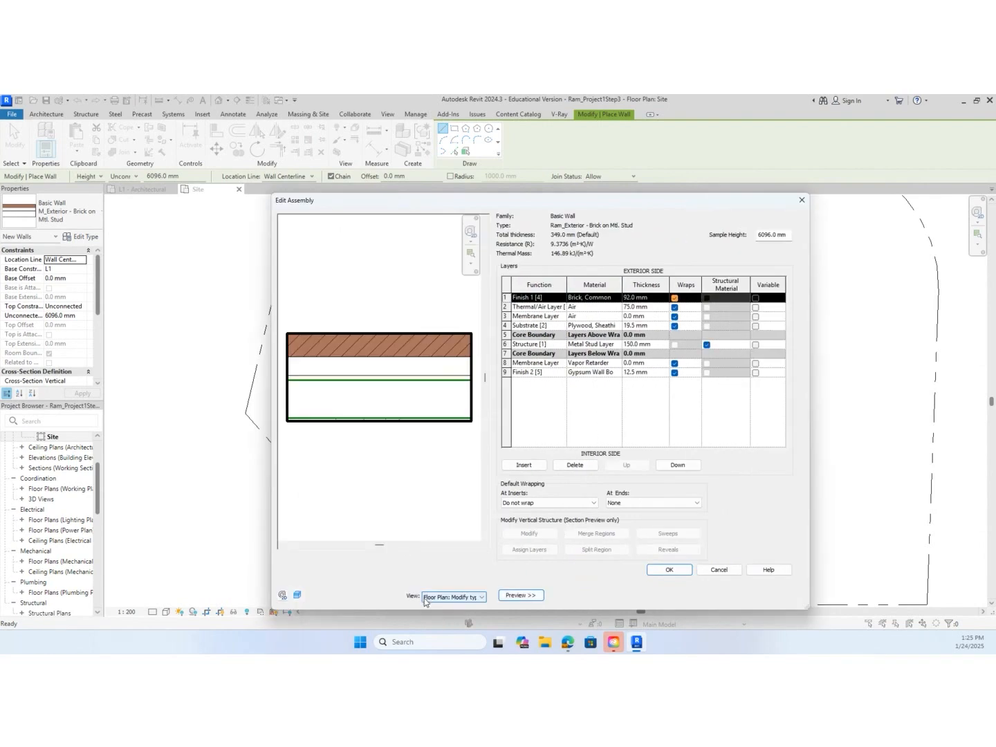
left_click(483, 596)
left_click(474, 610)
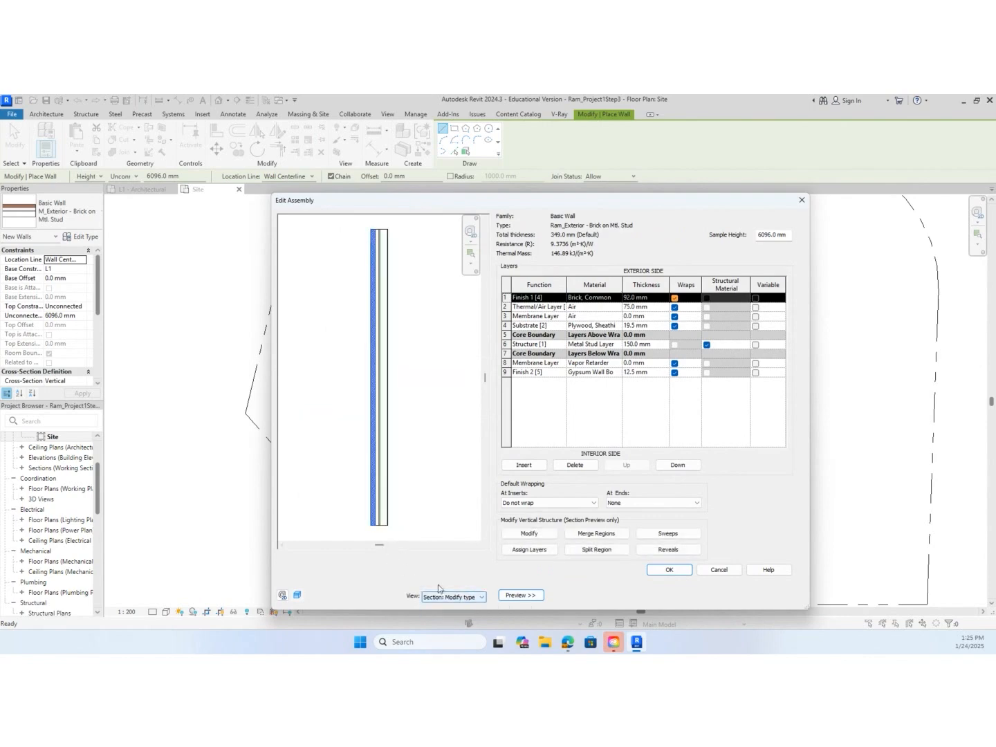
Search the materials for "brick" for the exterior Finish 1 [4] layer and select Brick, Common
scroll(377, 533, "up", 5)
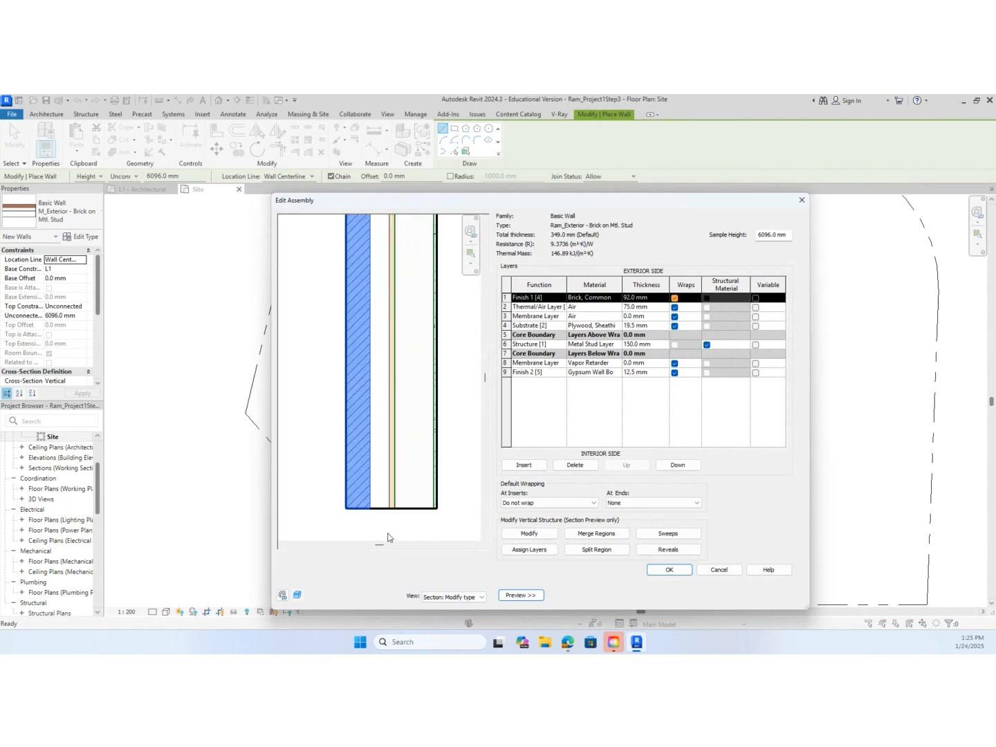
scroll(402, 527, "up", 1)
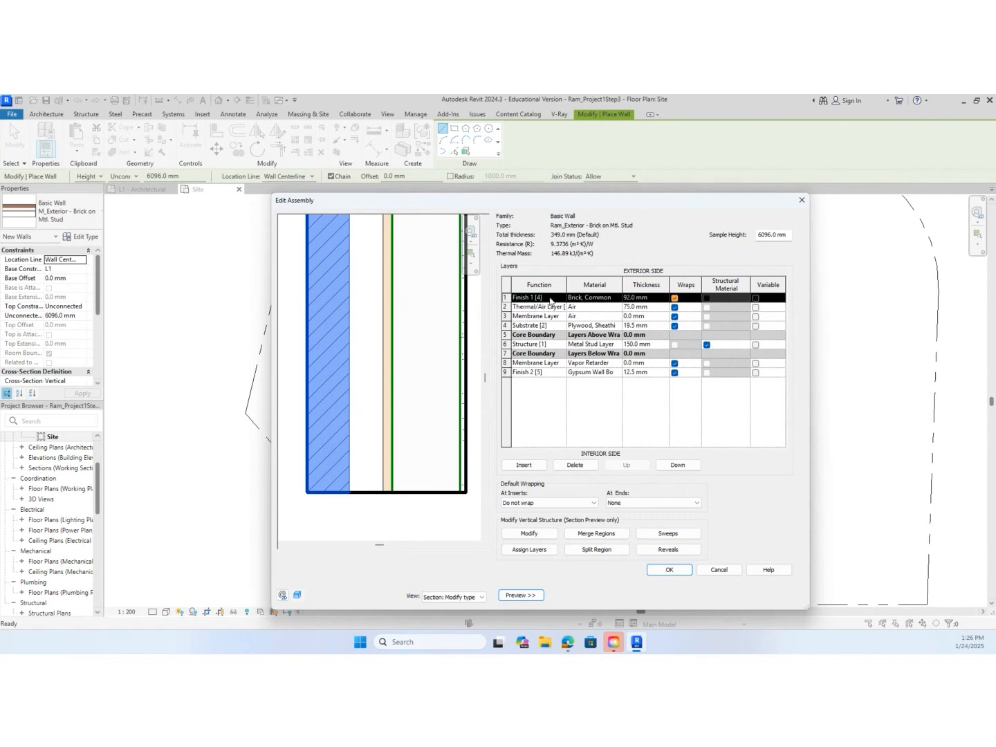
left_click(615, 300)
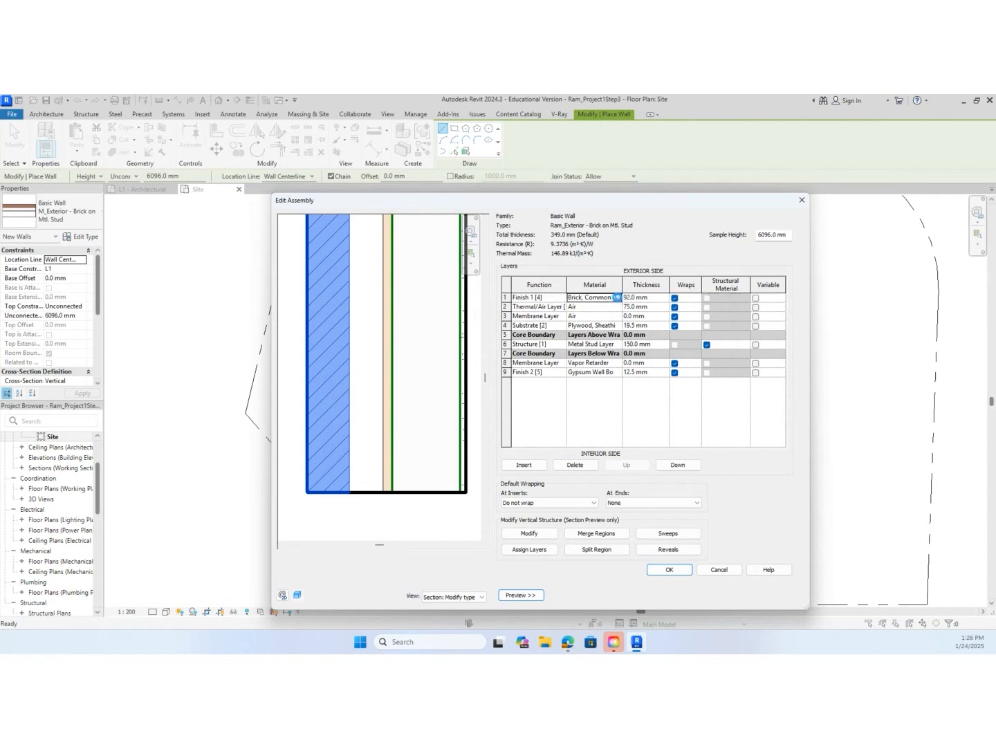
left_click(616, 297)
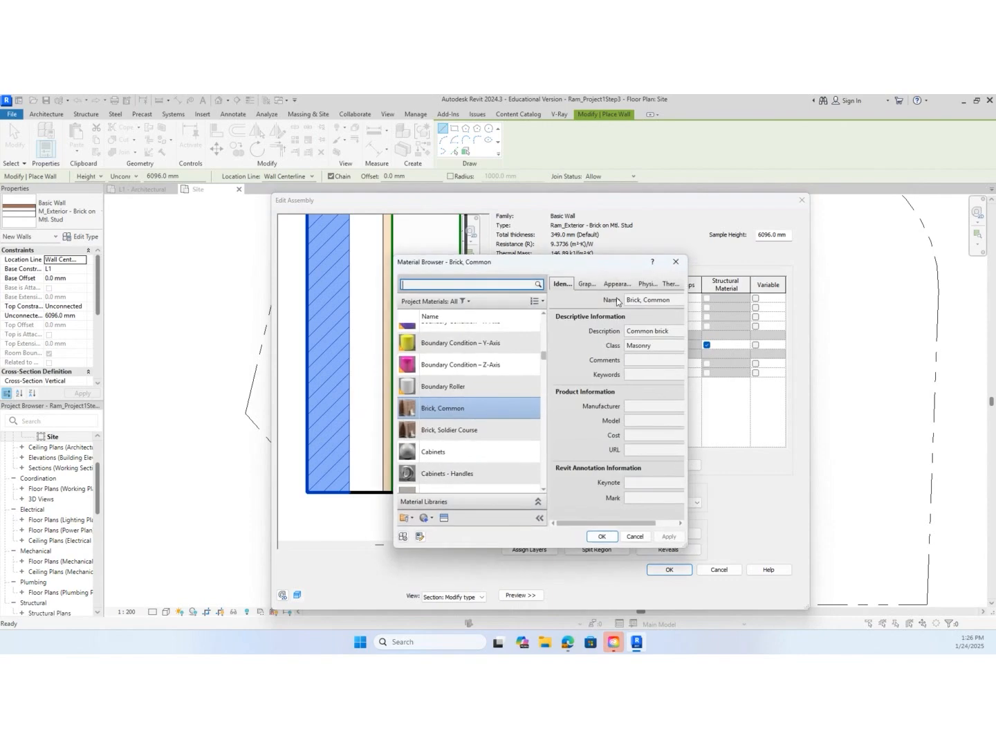
left_click_drag(603, 265, 329, 277)
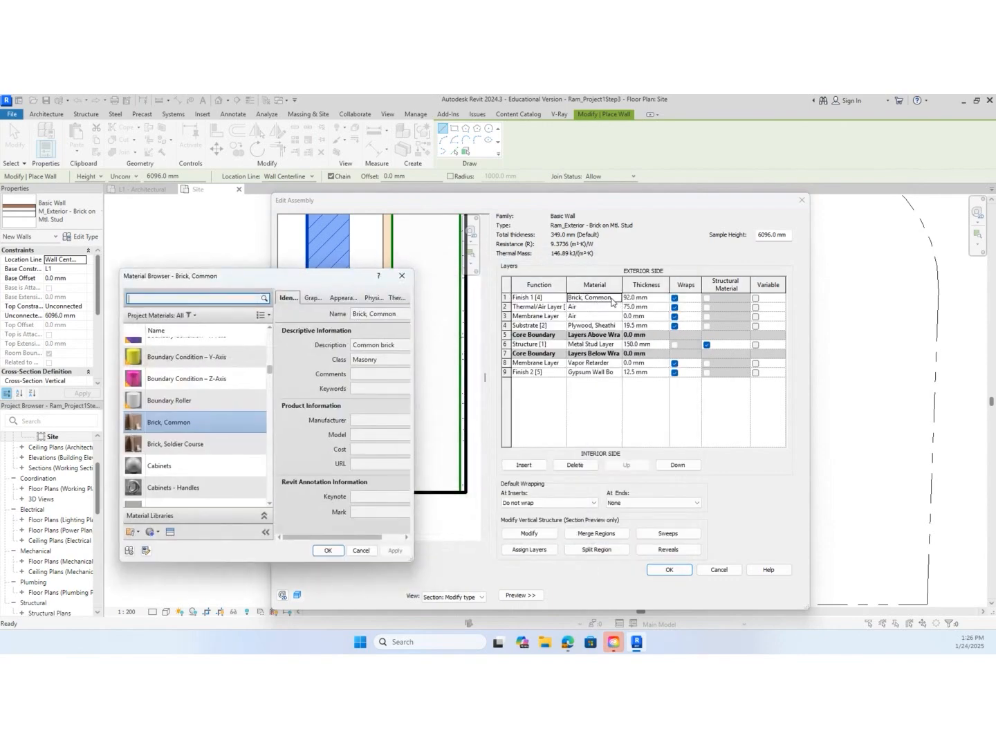
left_click_drag(183, 280, 237, 233)
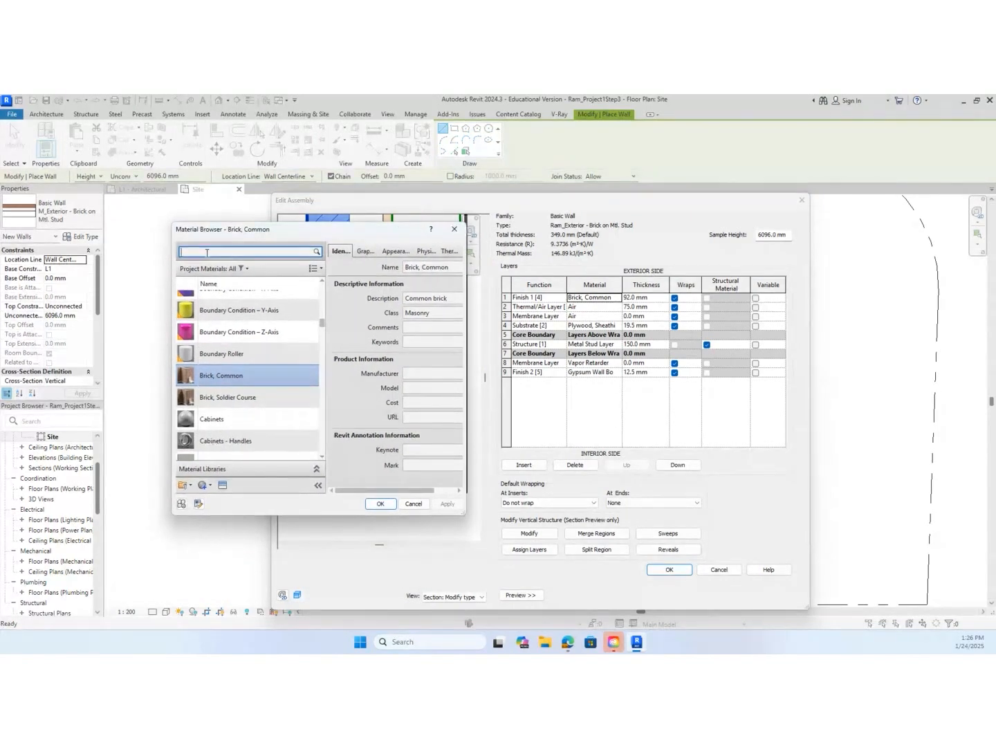
type("brick")
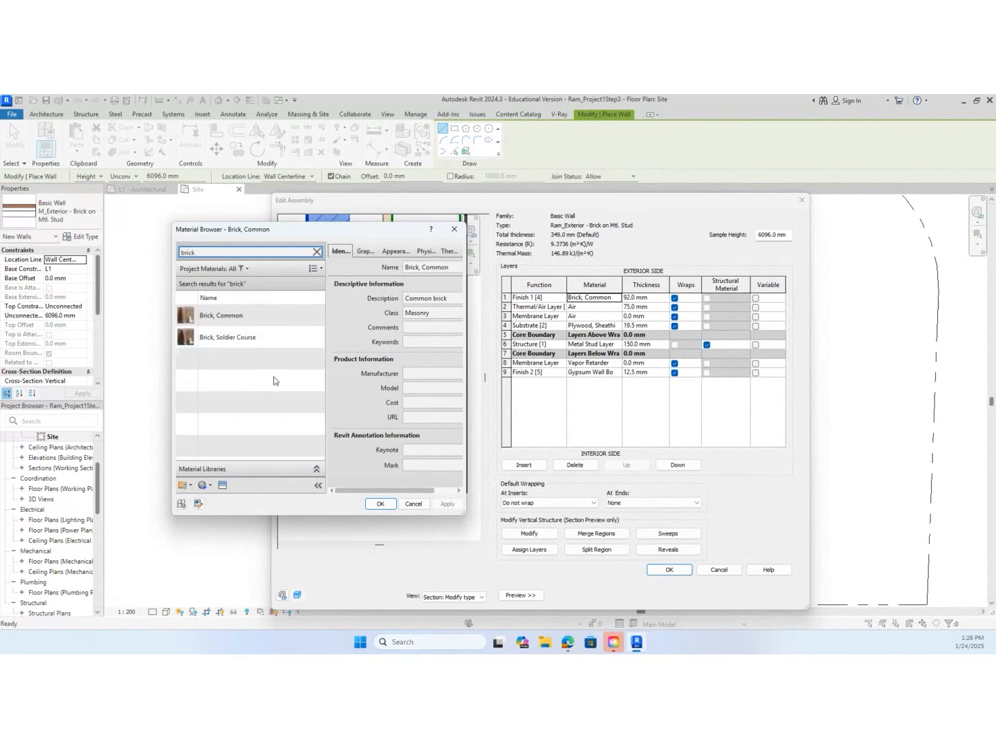
left_click(263, 340)
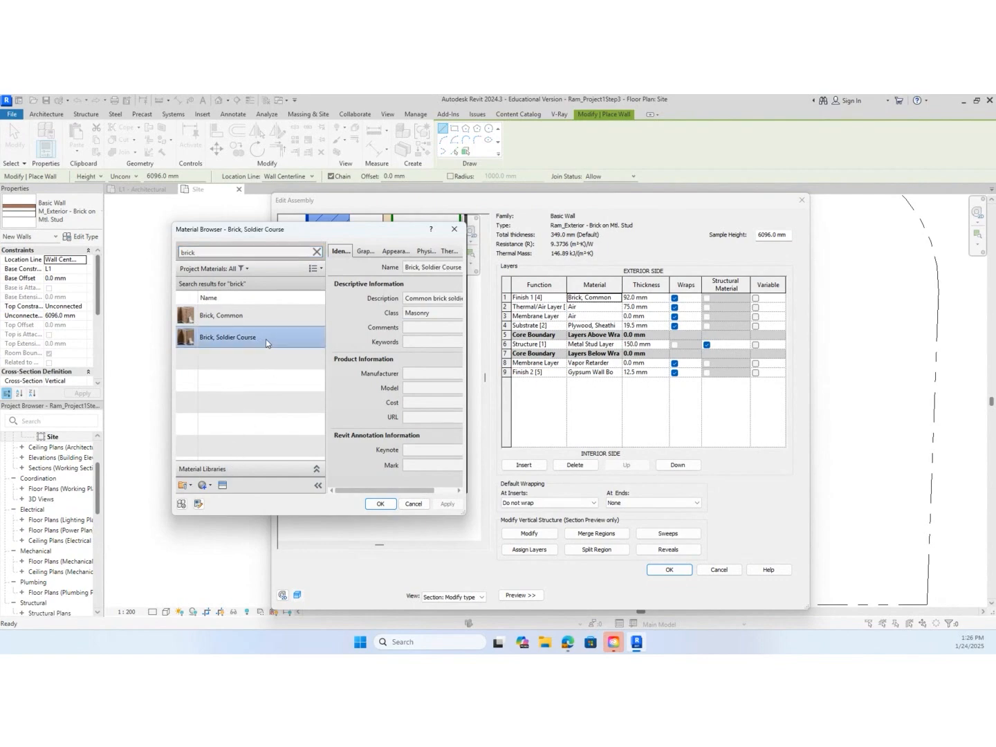
left_click(268, 318)
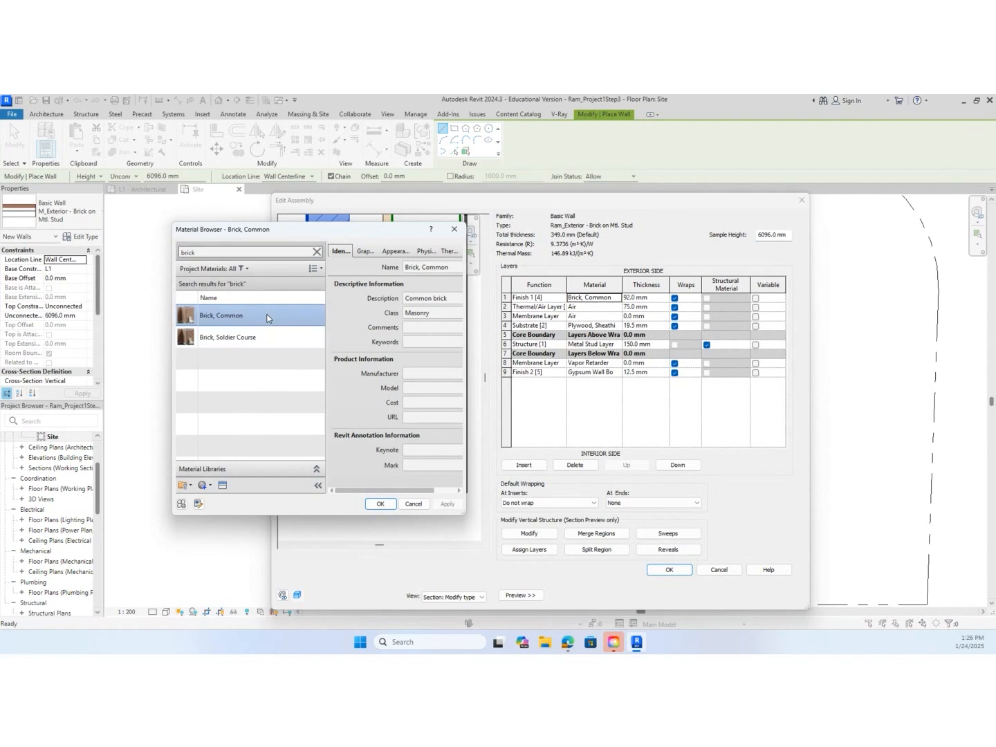
right_click(267, 318)
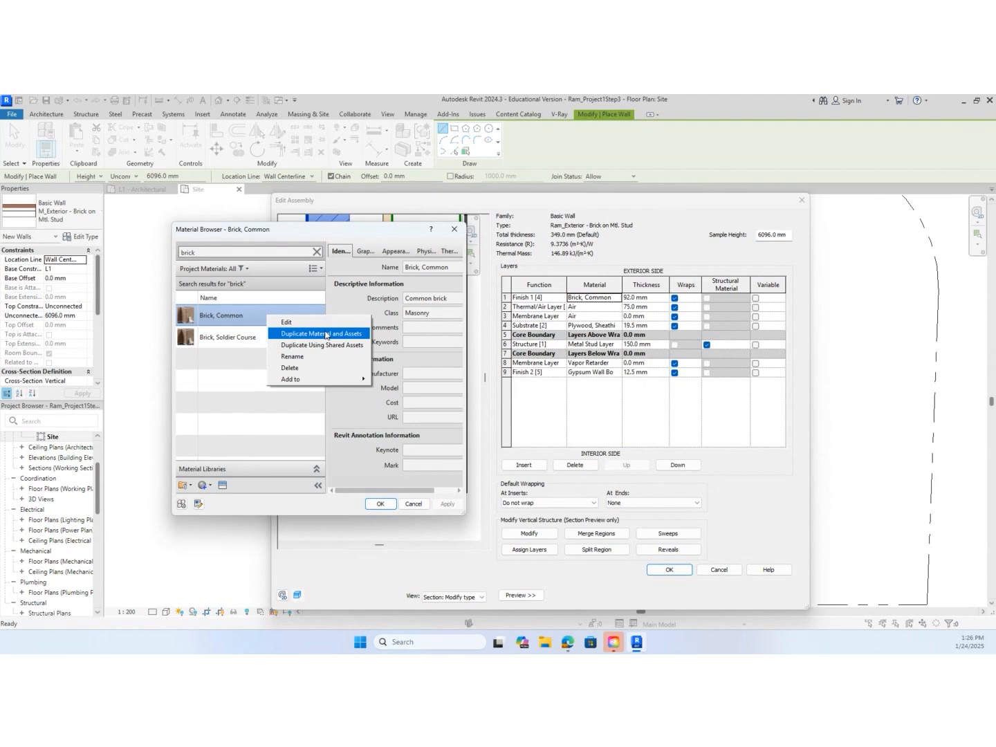
left_click(341, 296)
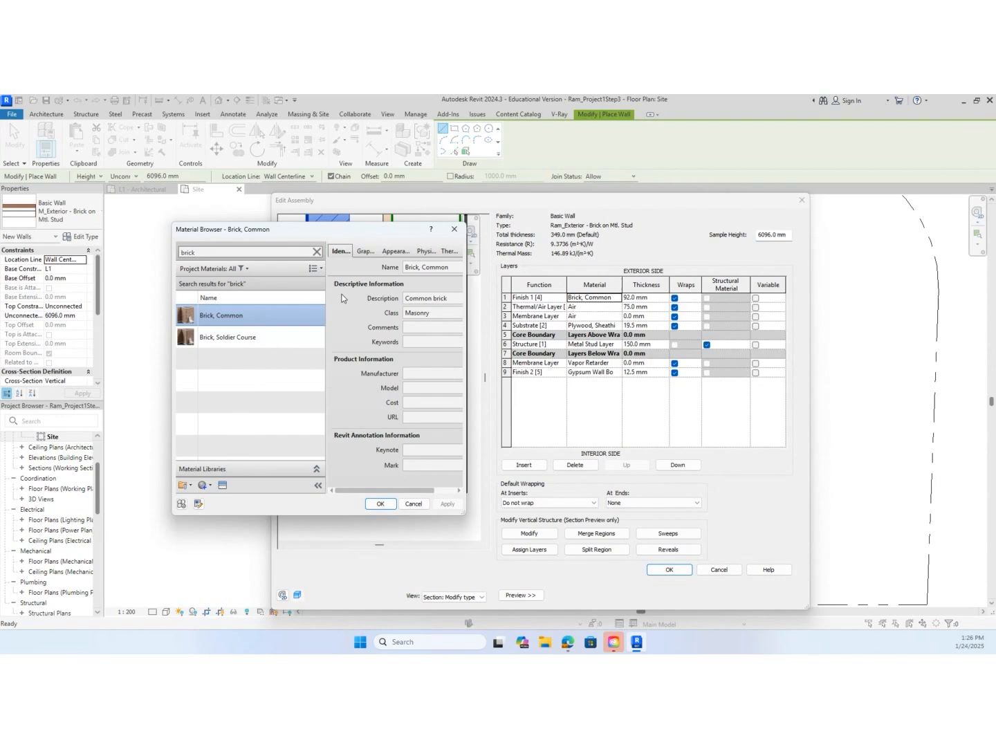
Review the graphics, appearance, physical and thermal properties of Brick, Common and accept it for the exterior finish layer
left_click(371, 252)
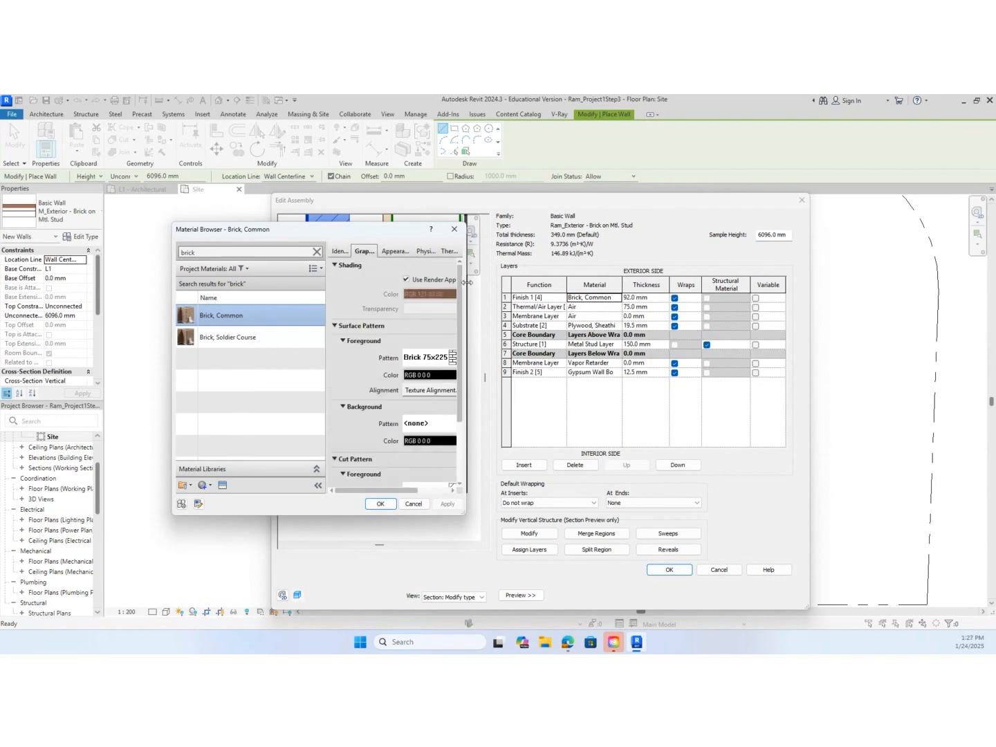
left_click_drag(467, 283, 612, 296)
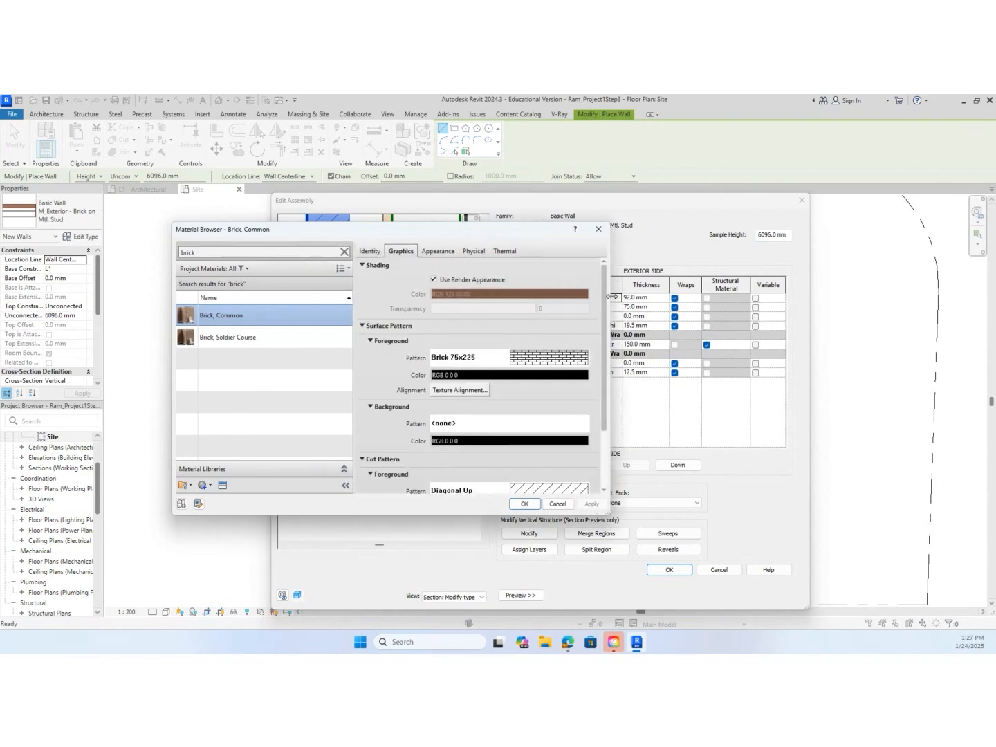
left_click(437, 252)
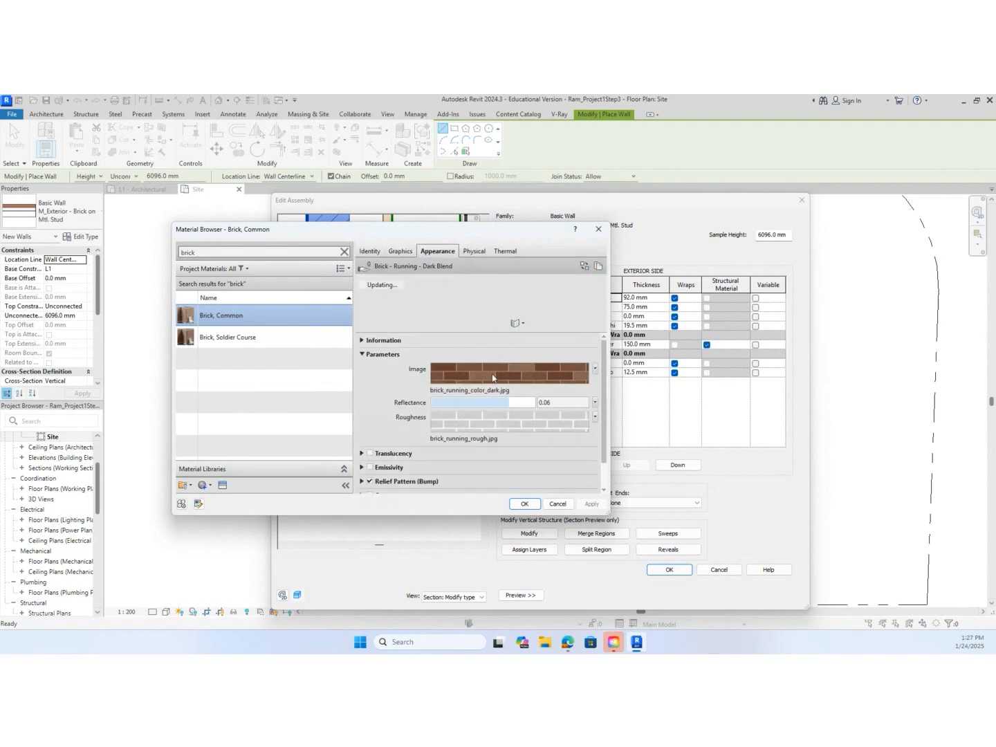
left_click(471, 250)
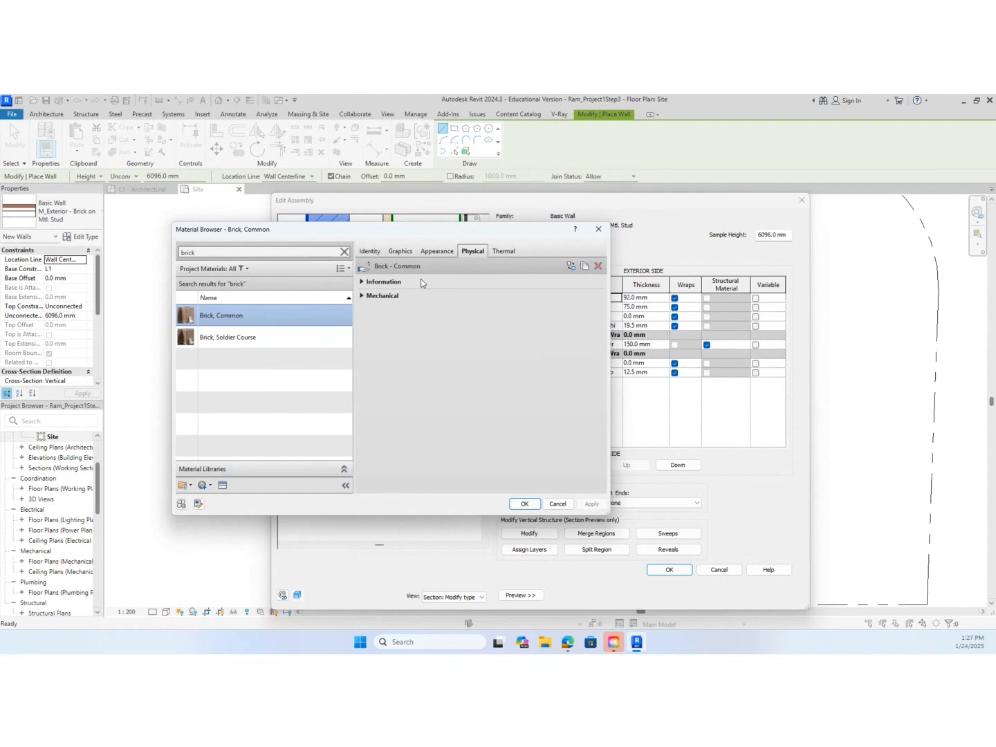
left_click(369, 282)
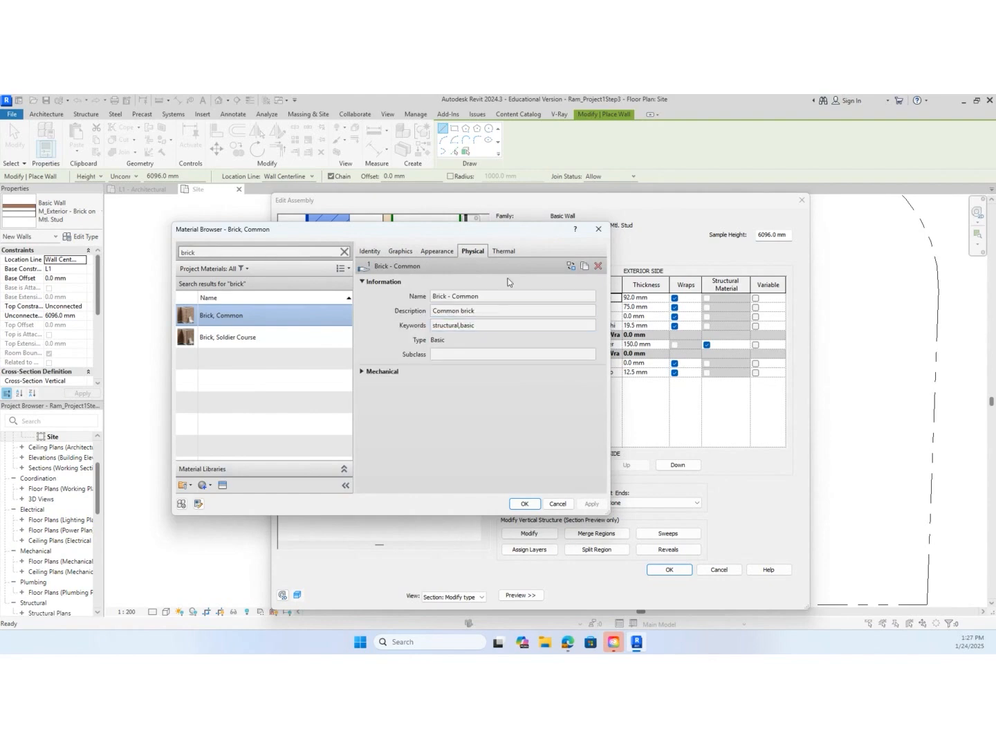
left_click(512, 253)
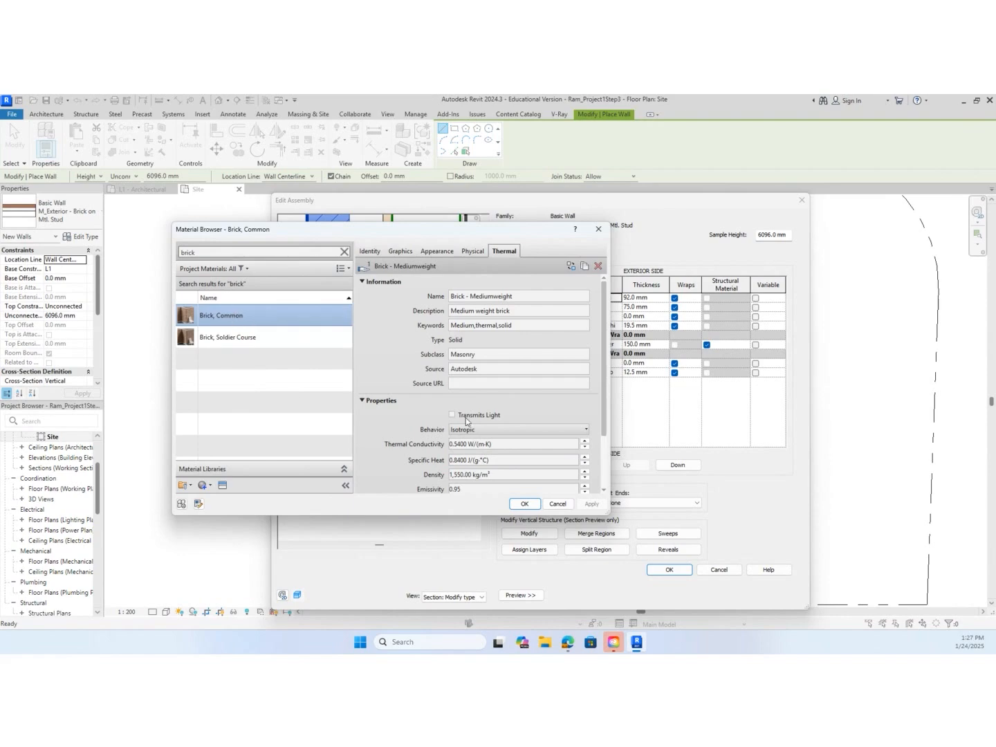
left_click(524, 504)
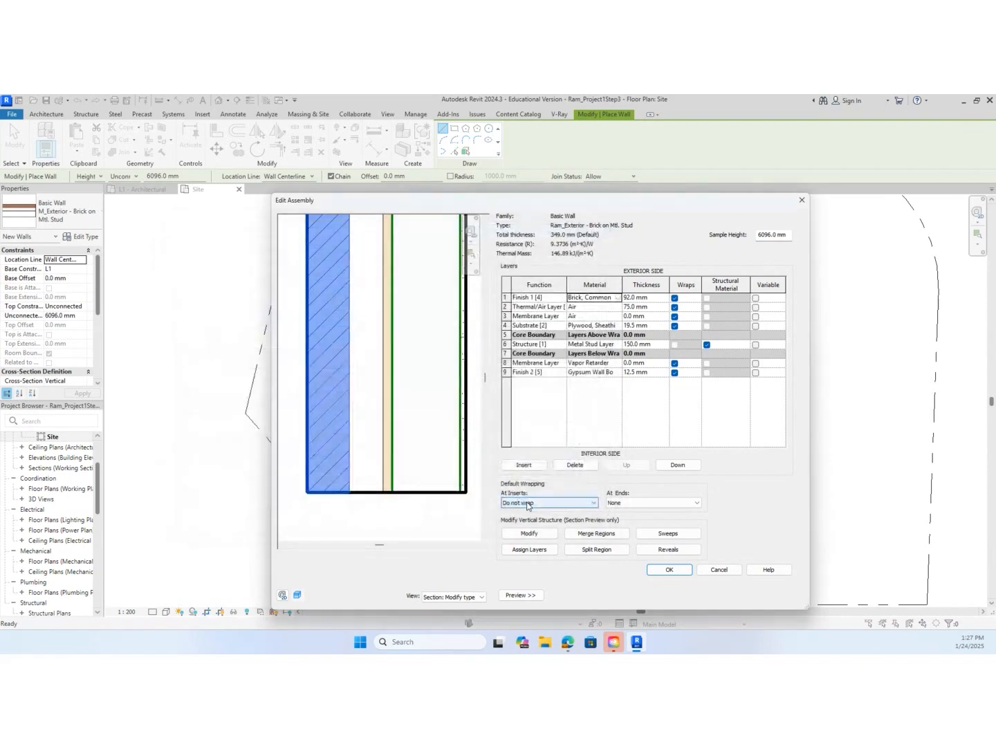
Set the thickness of the air layer behind the brick to 25 mm
left_click(514, 308)
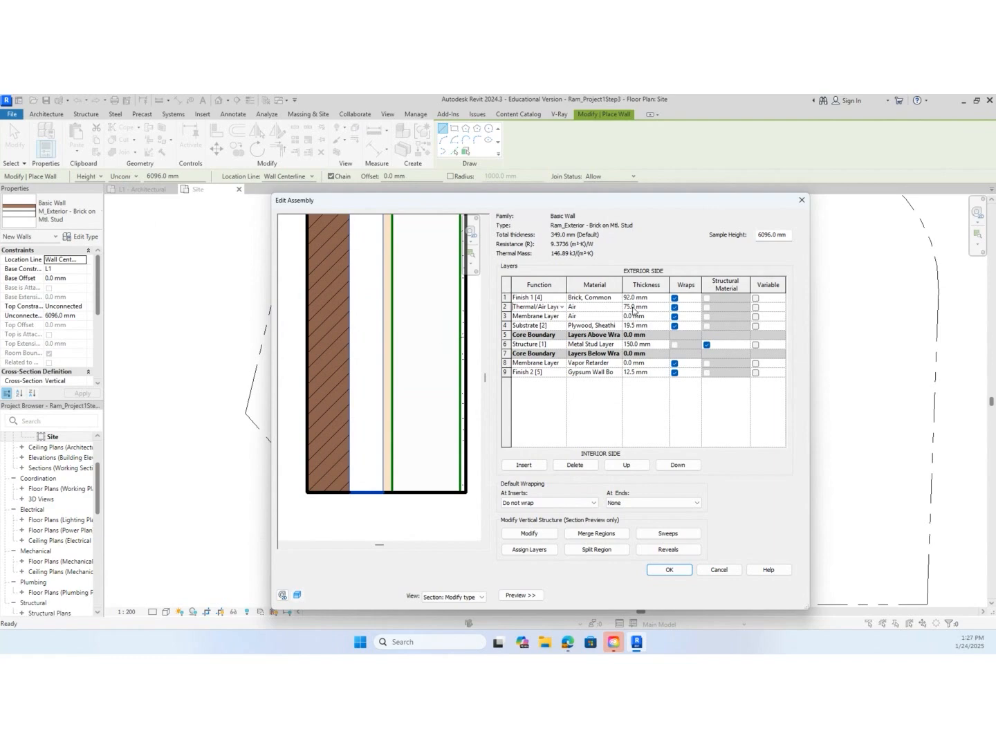
left_click(631, 308)
left_click_drag(632, 306, 613, 308)
type("50")
key("BackSpace")
key("BackSpace")
type("25")
Change the third layer's function to Thermal/Air Layer [3], assign the Rigid insulation material, and set its thickness to 50 mm
left_click(563, 316)
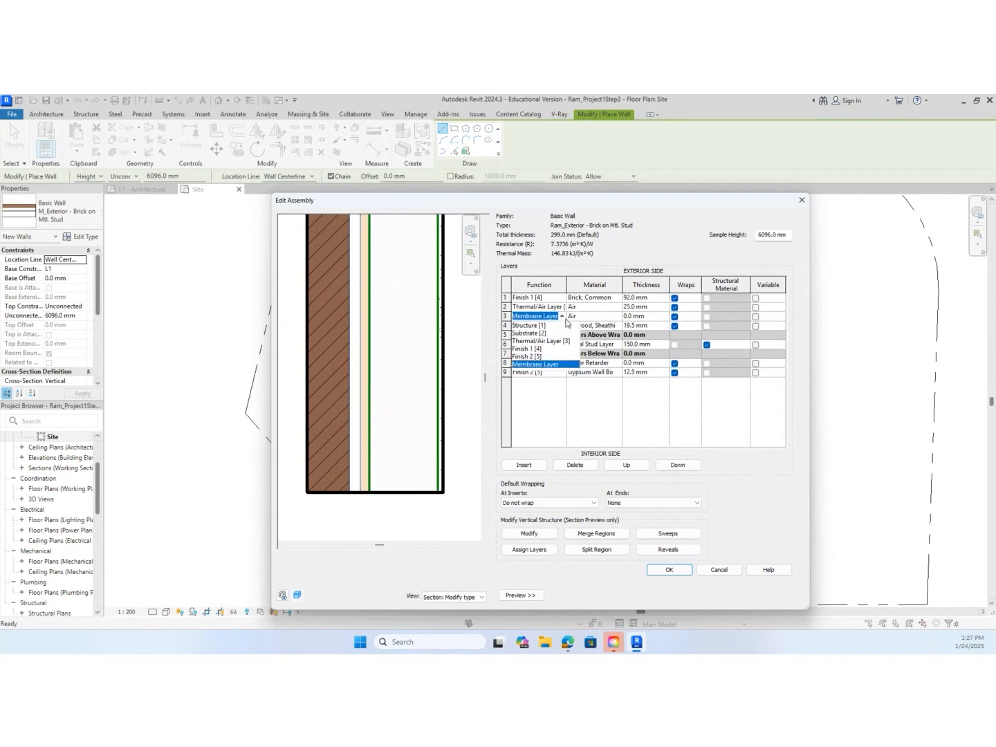
left_click(542, 341)
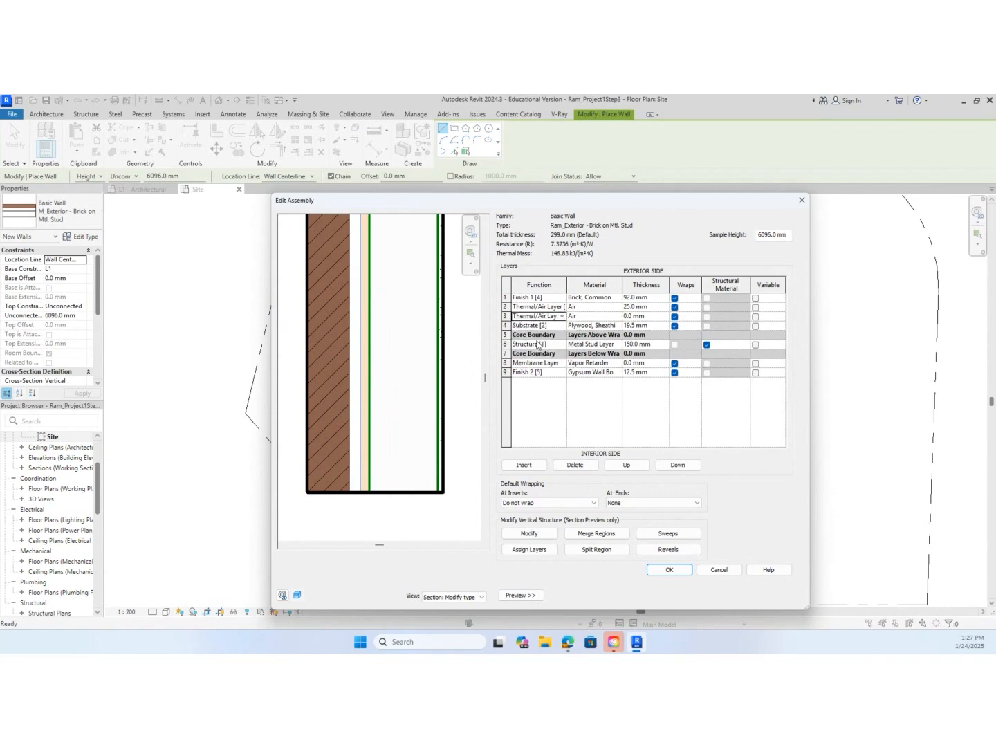
left_click(574, 316)
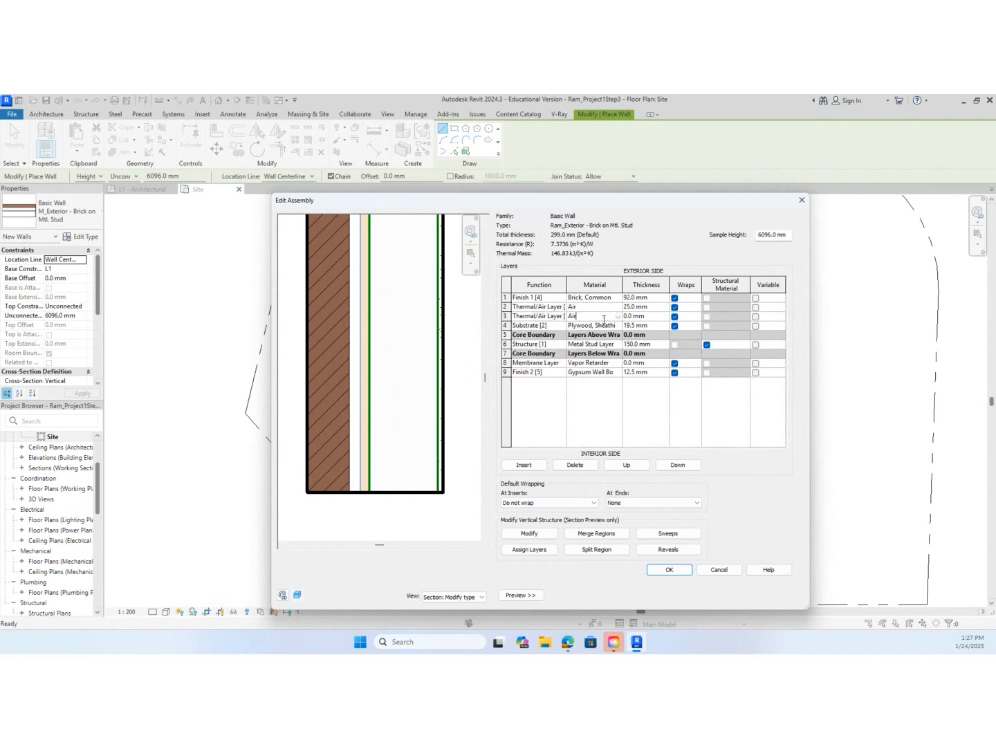
left_click(618, 318)
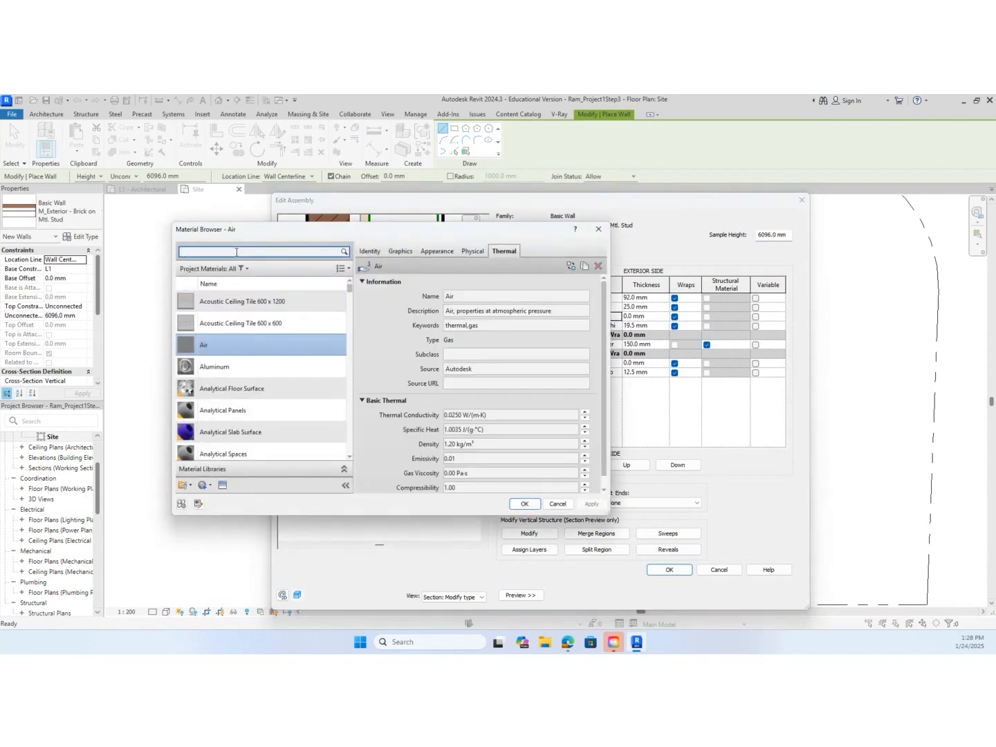
type("insu")
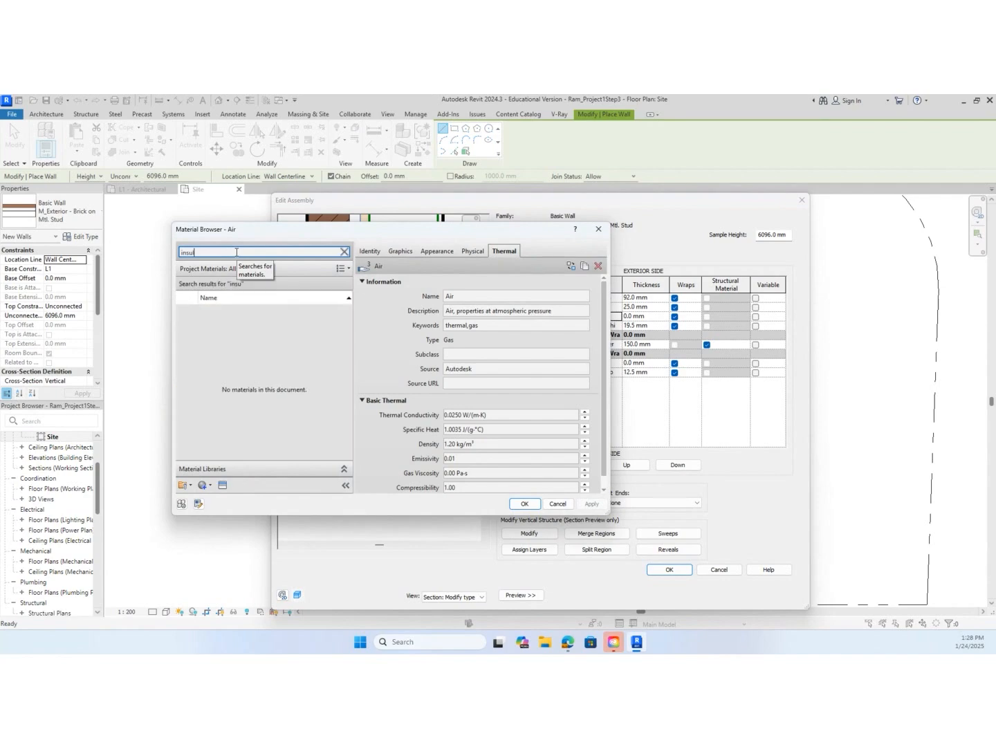
type("l")
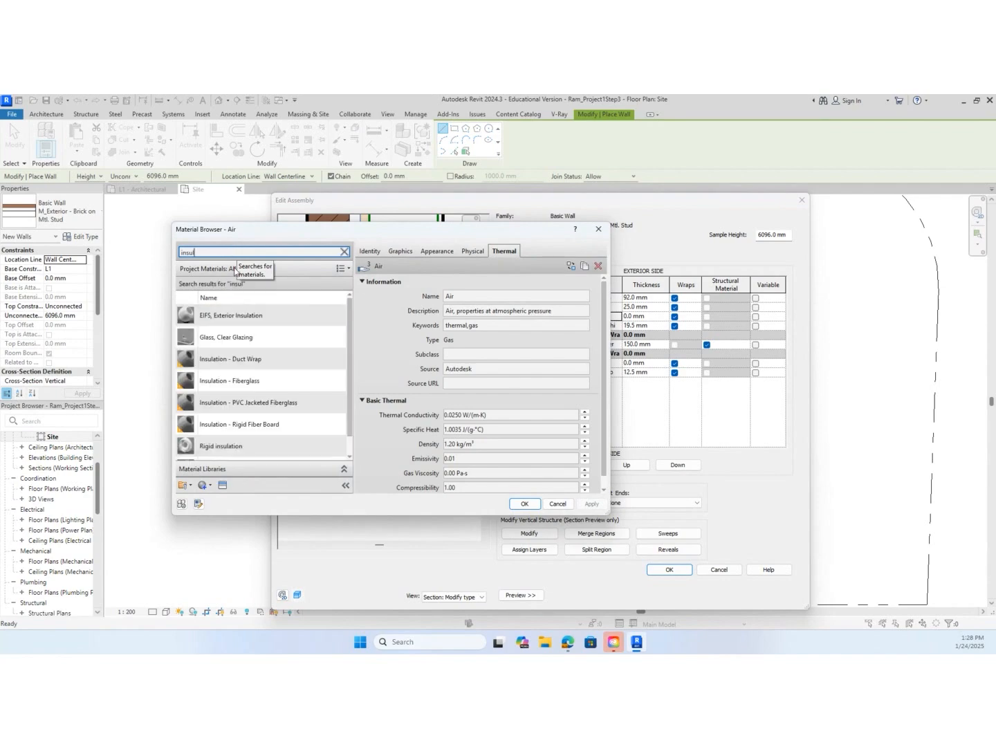
left_click(276, 452)
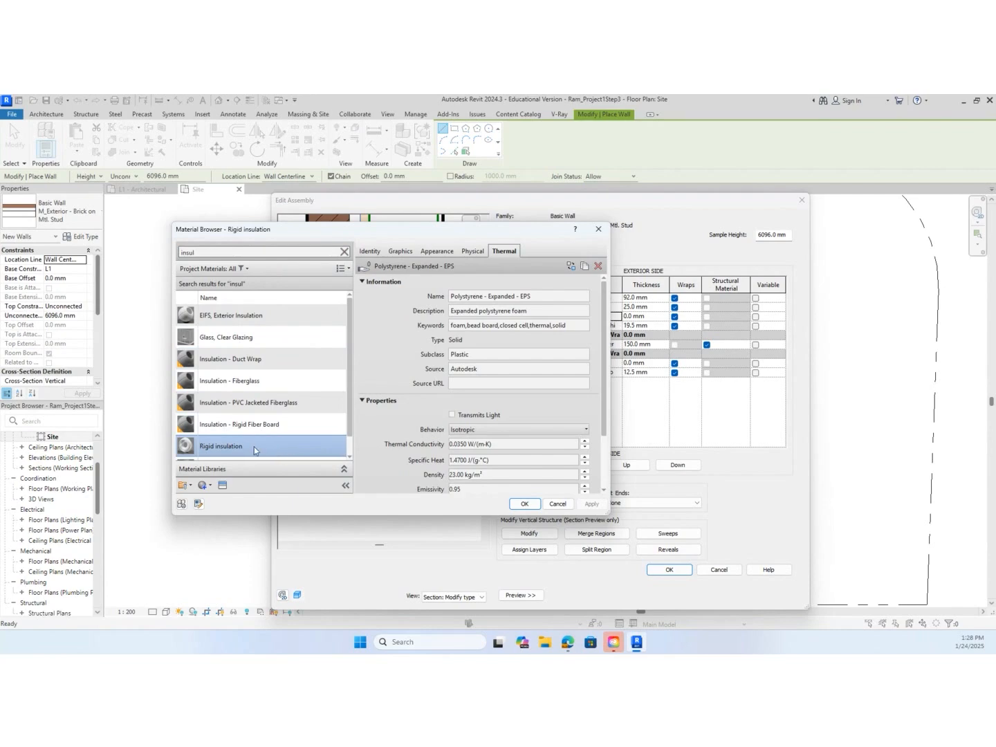
scroll(256, 450, "down", 1)
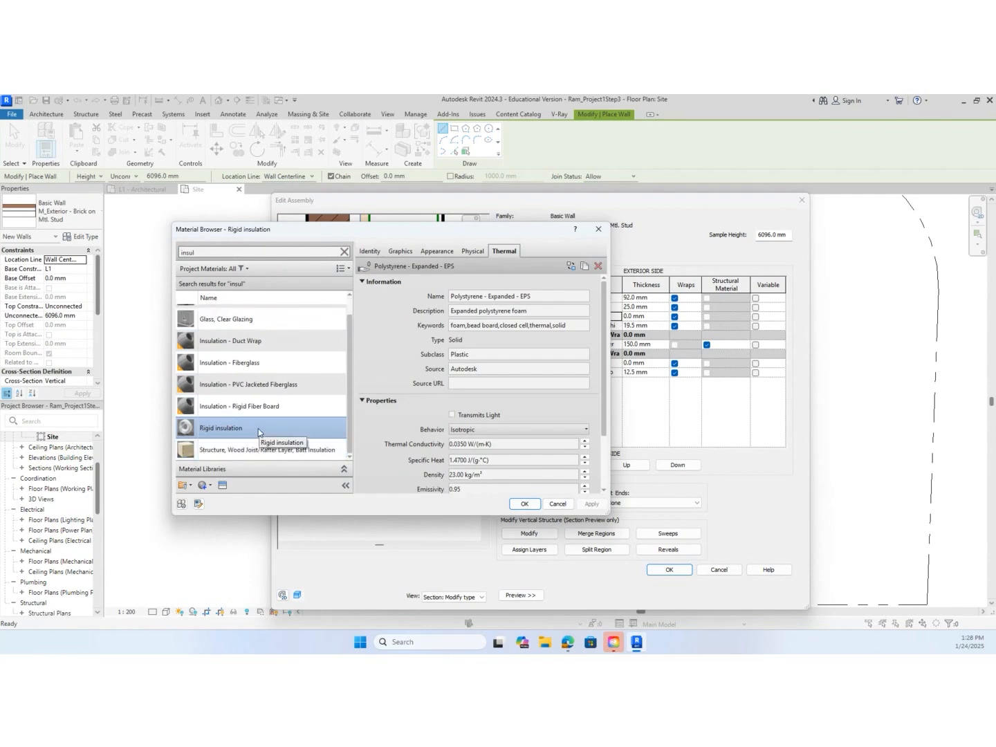
left_click(536, 505)
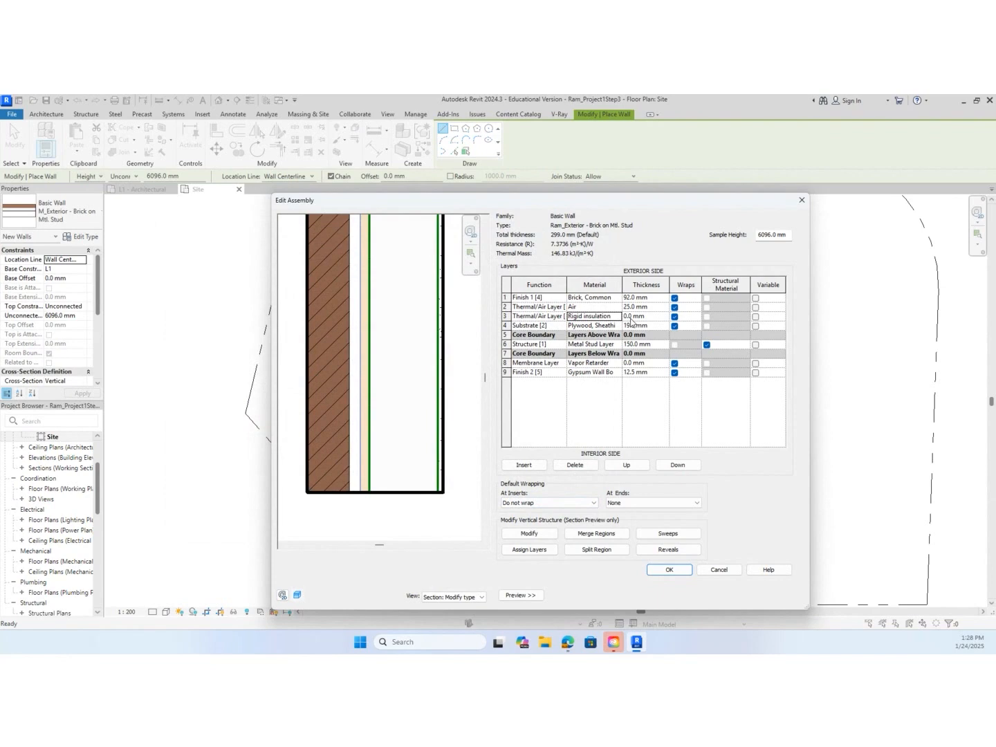
left_click(631, 316)
type("5")
Change the plywood substrate layer's function to Membrane Layer and assign it the Vapor Retarder material
left_click(546, 326)
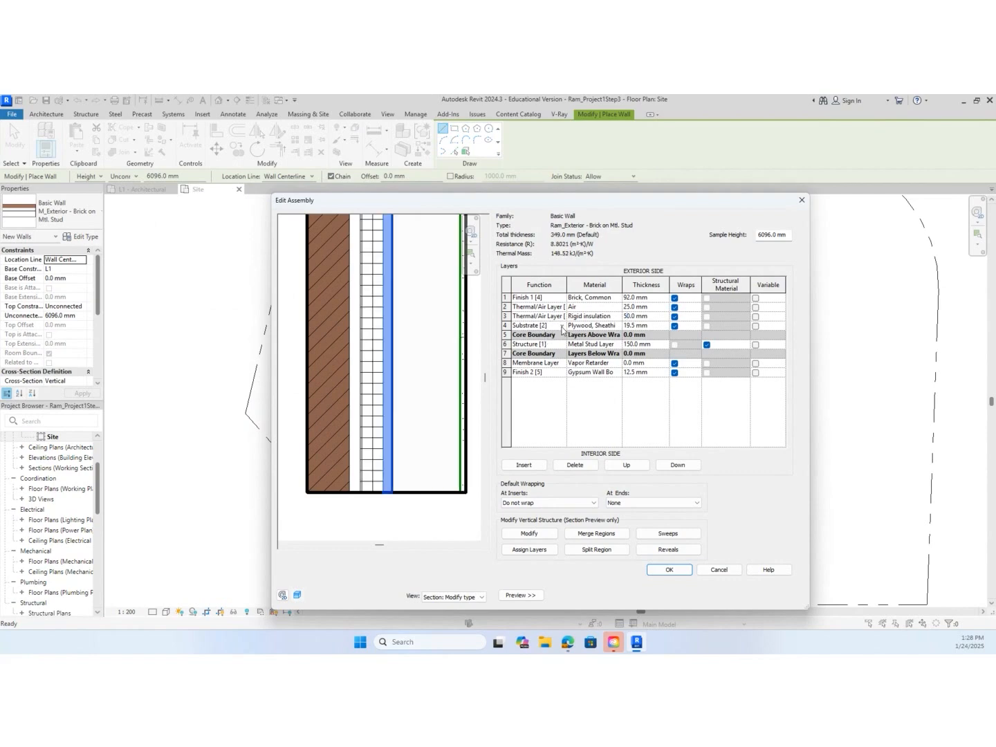
left_click(561, 327)
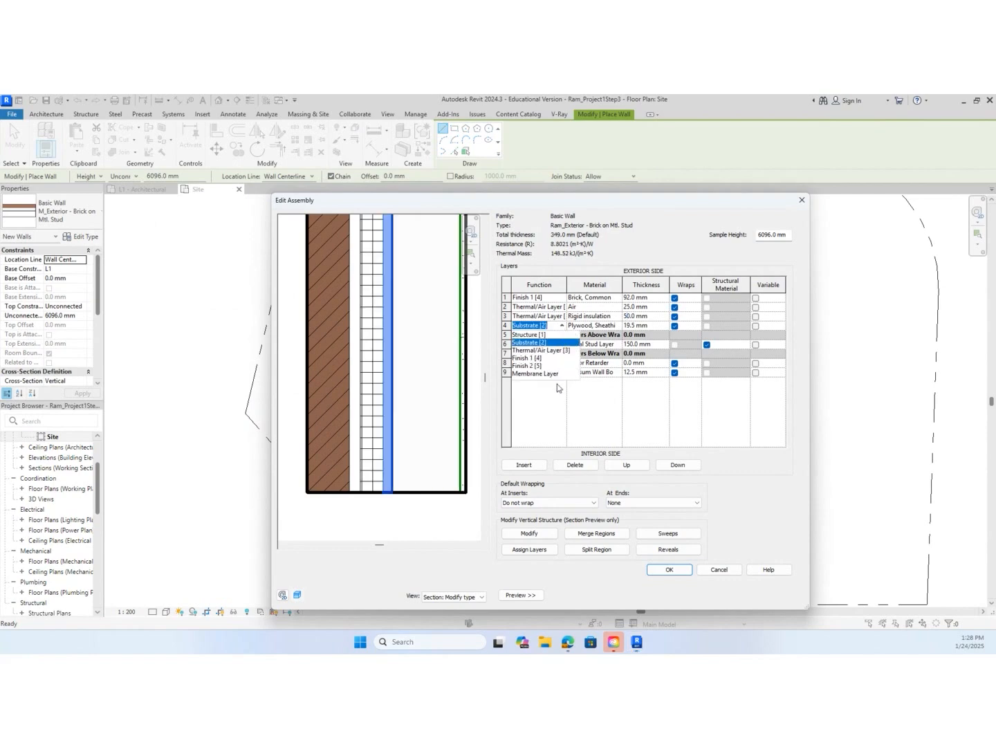
left_click(556, 375)
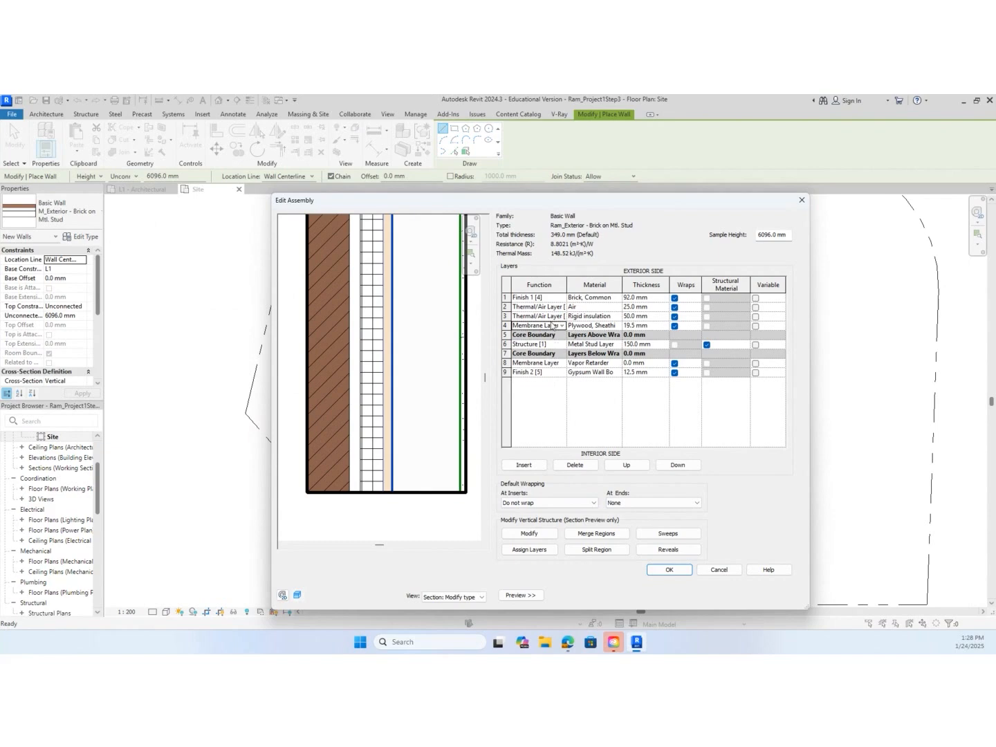
left_click(617, 329)
left_click(618, 327)
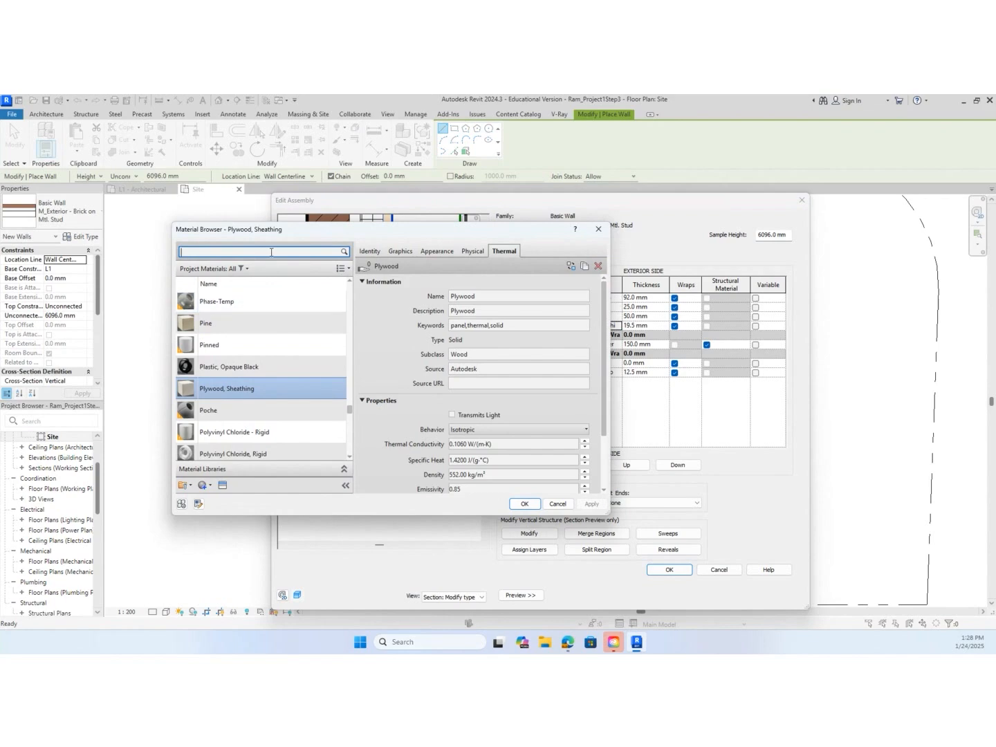
type("vapor")
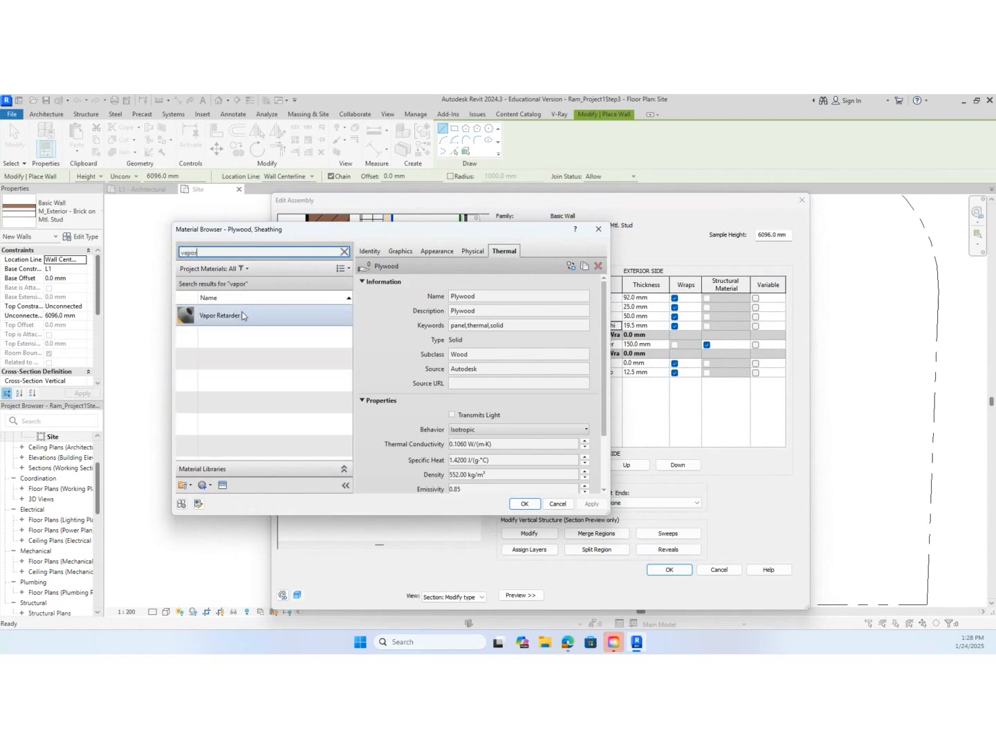
left_click(242, 316)
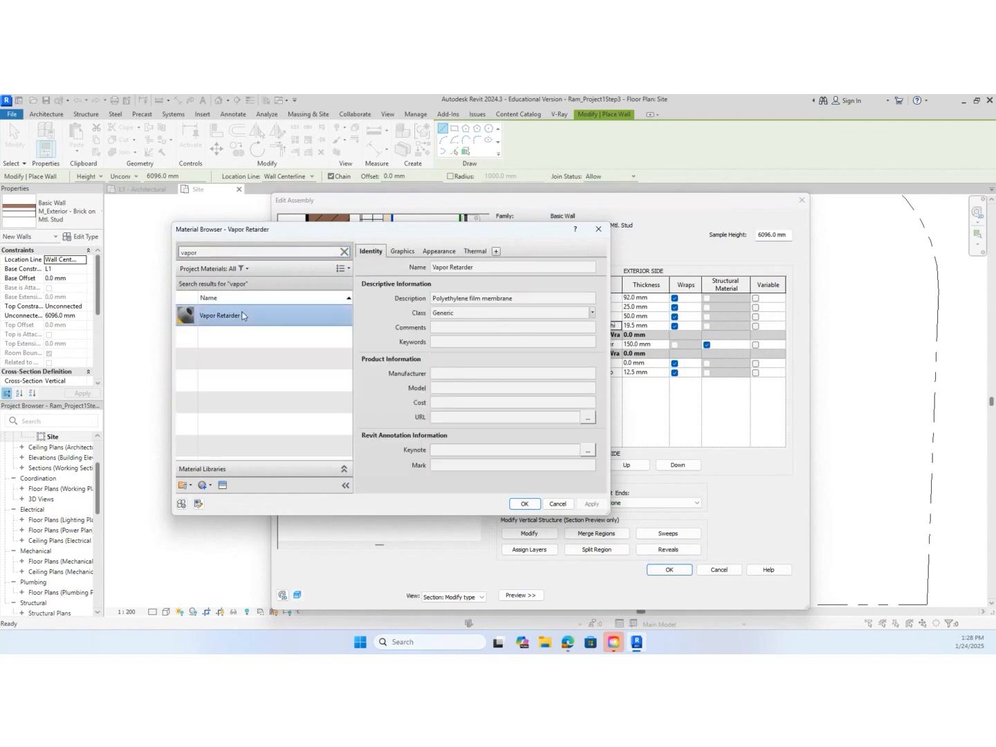
left_click(457, 312)
left_click(524, 504)
Set the exterior vapor retarder membrane's thickness to 0 mm and the metal stud structure layer's thickness to 96 mm
left_click(639, 325)
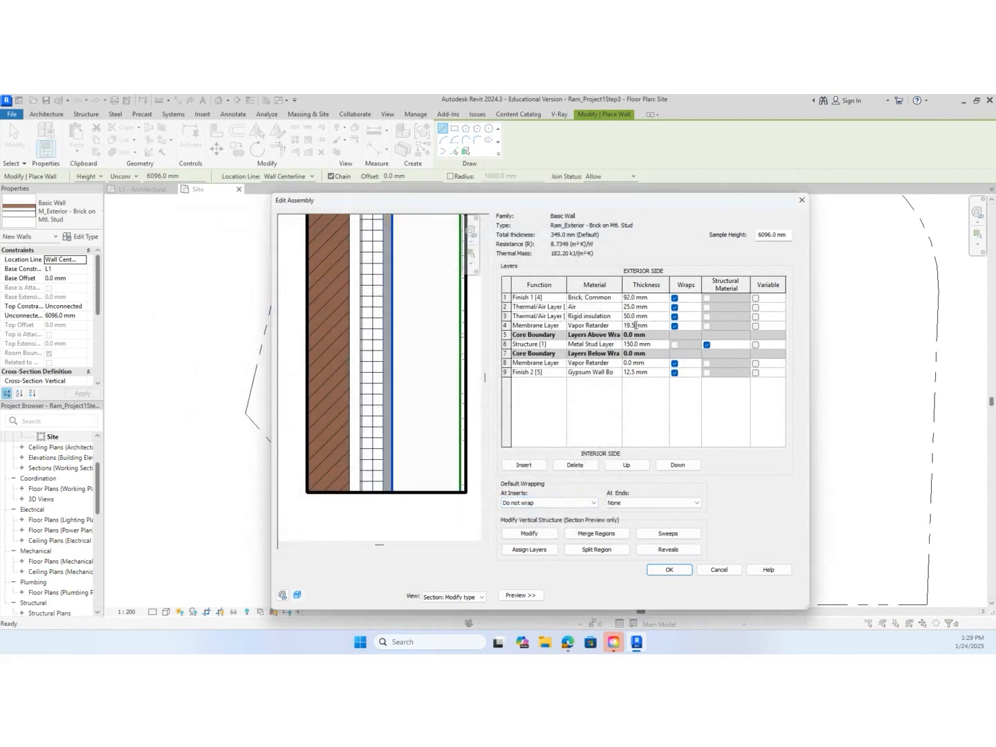
double_click(635, 325)
type("0")
left_click(630, 344)
left_click_drag(629, 345, 614, 345)
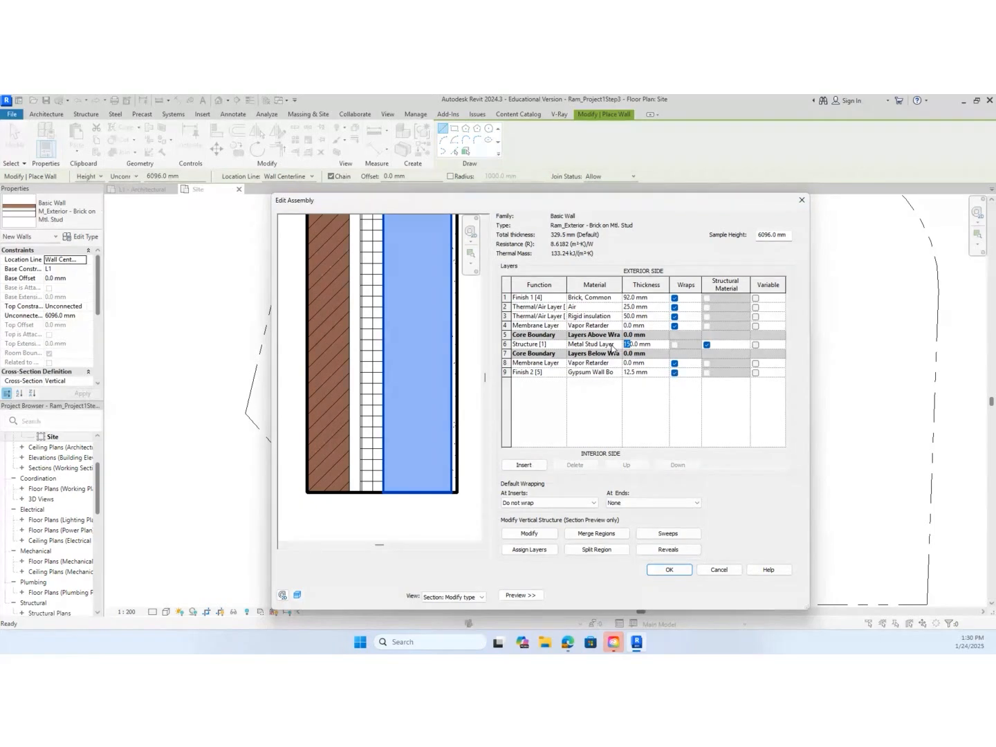
type("96")
Delete the interior-side vapor retarder membrane, set the gypsum wall board finish to 13 mm, and accept the wall type
left_click(504, 363)
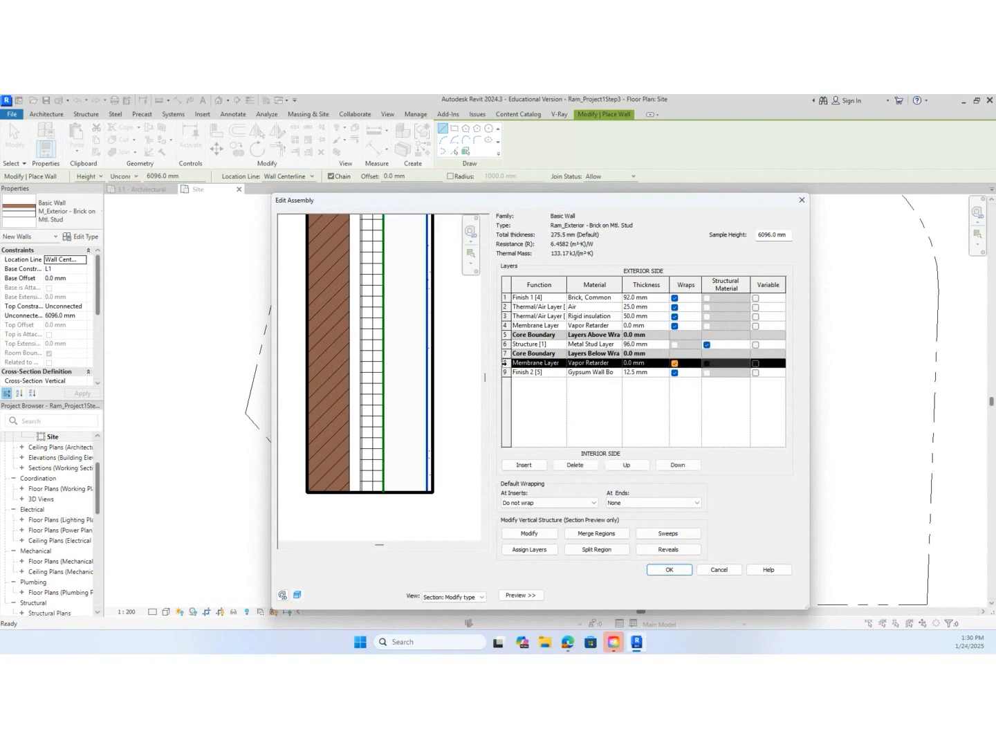
left_click(585, 467)
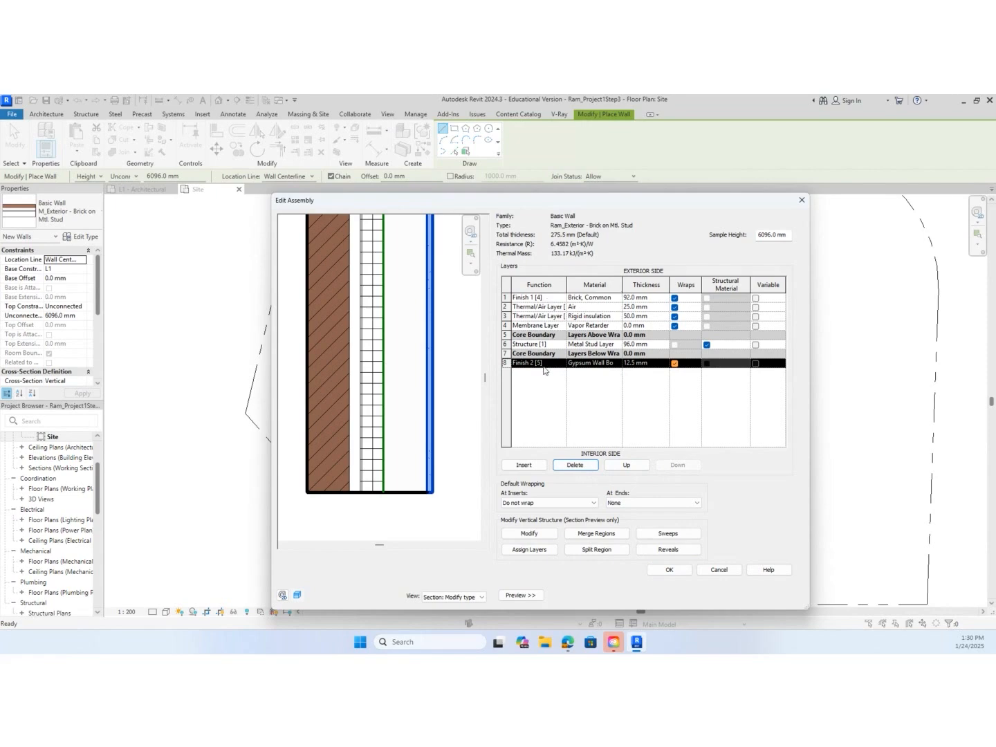
left_click(624, 366)
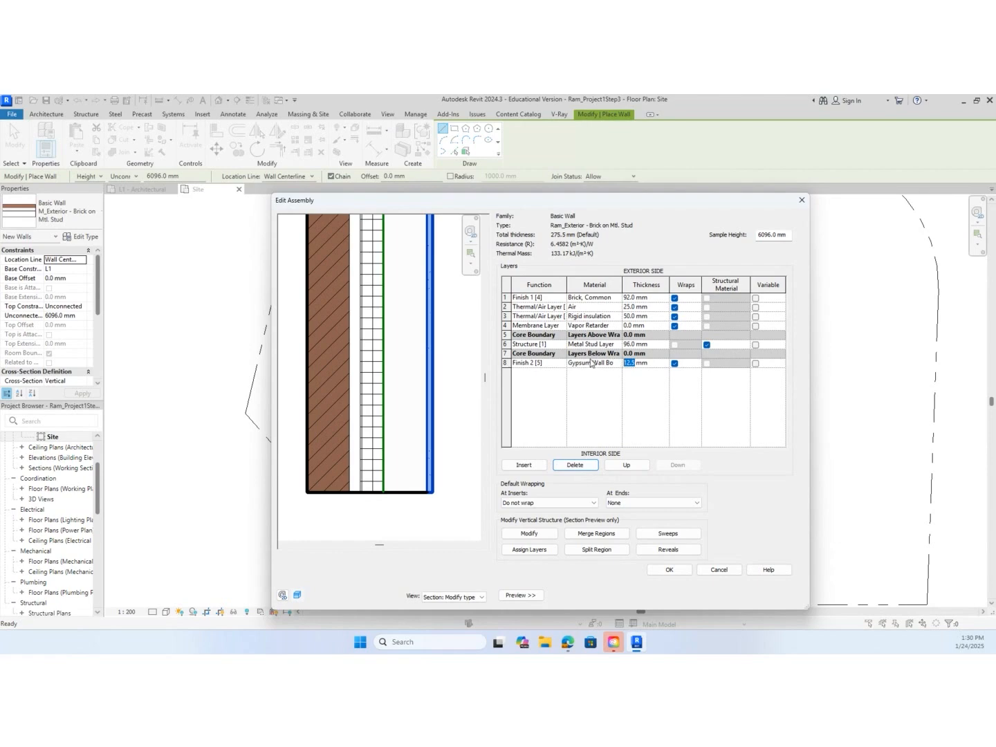
type("13")
left_click(682, 575)
left_click(669, 569)
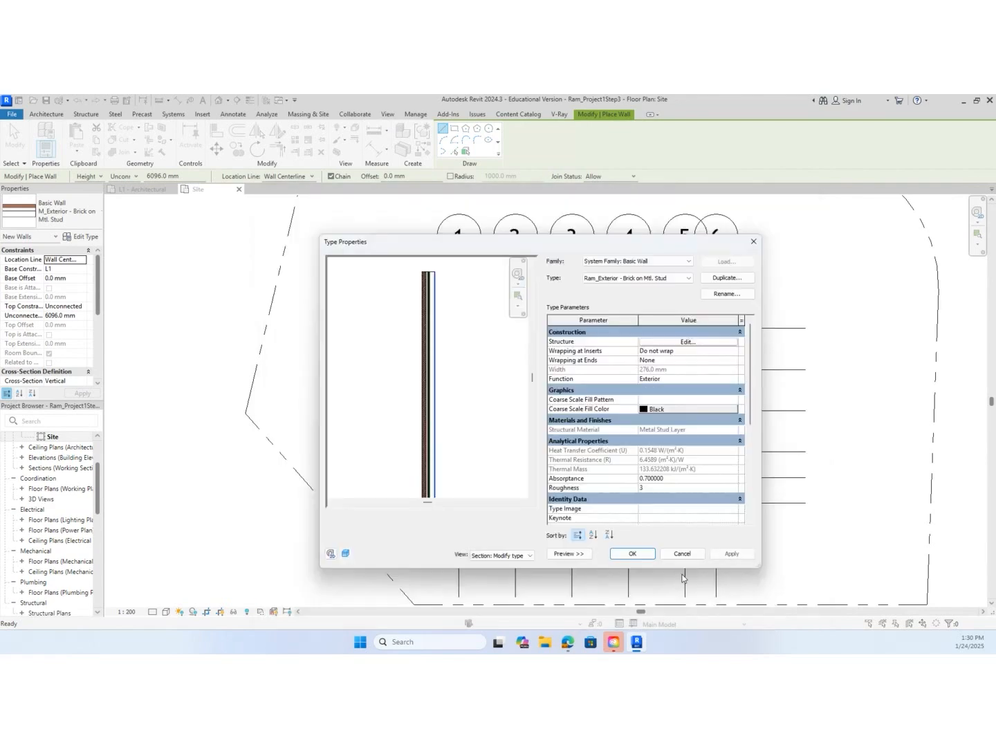
left_click(632, 554)
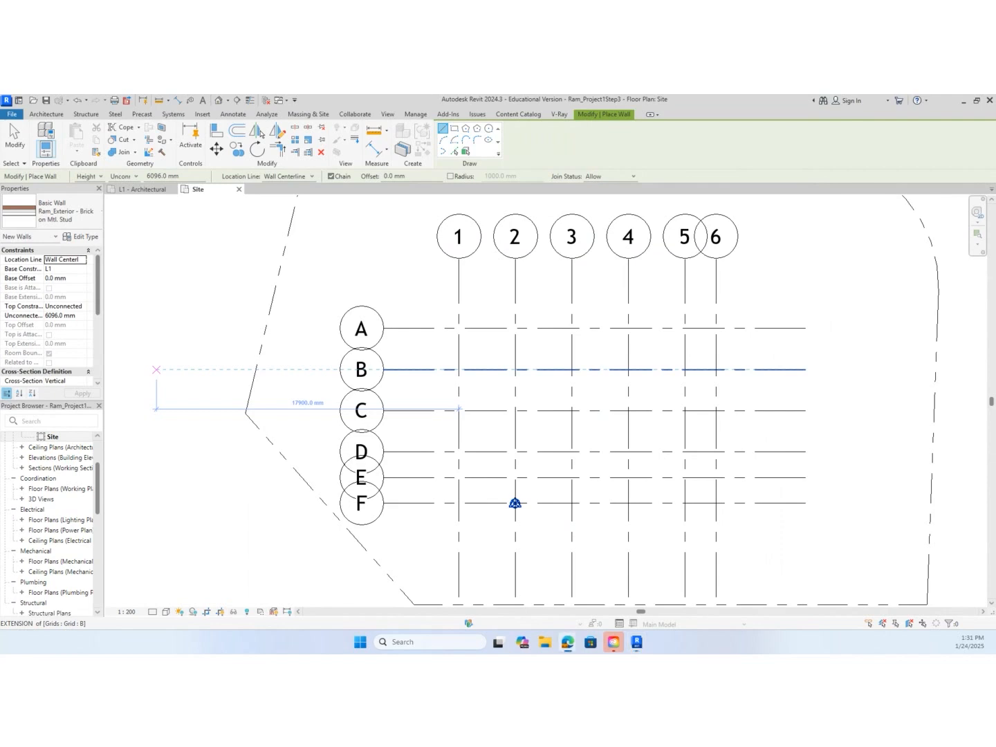
Switch to the Week 1 presentation PDF and examine the as-built floor plan for the exterior wall layout on the grids
left_click_drag(2, 256, 518, 121)
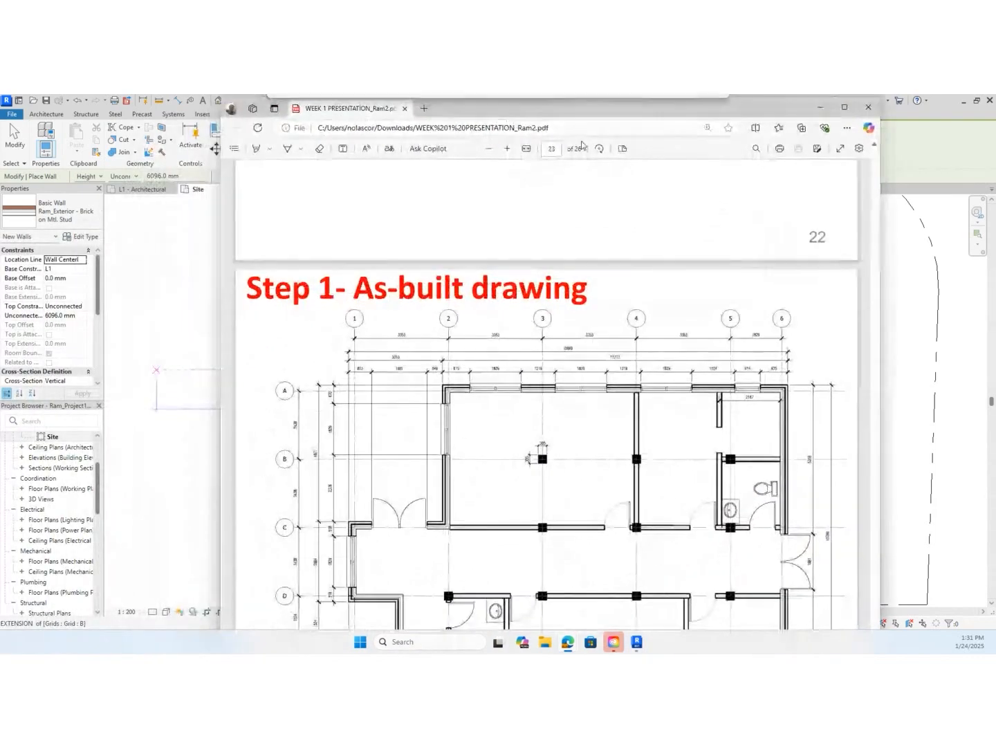
left_click(844, 108)
scroll(538, 512, "down", 1)
scroll(536, 512, "down", 1)
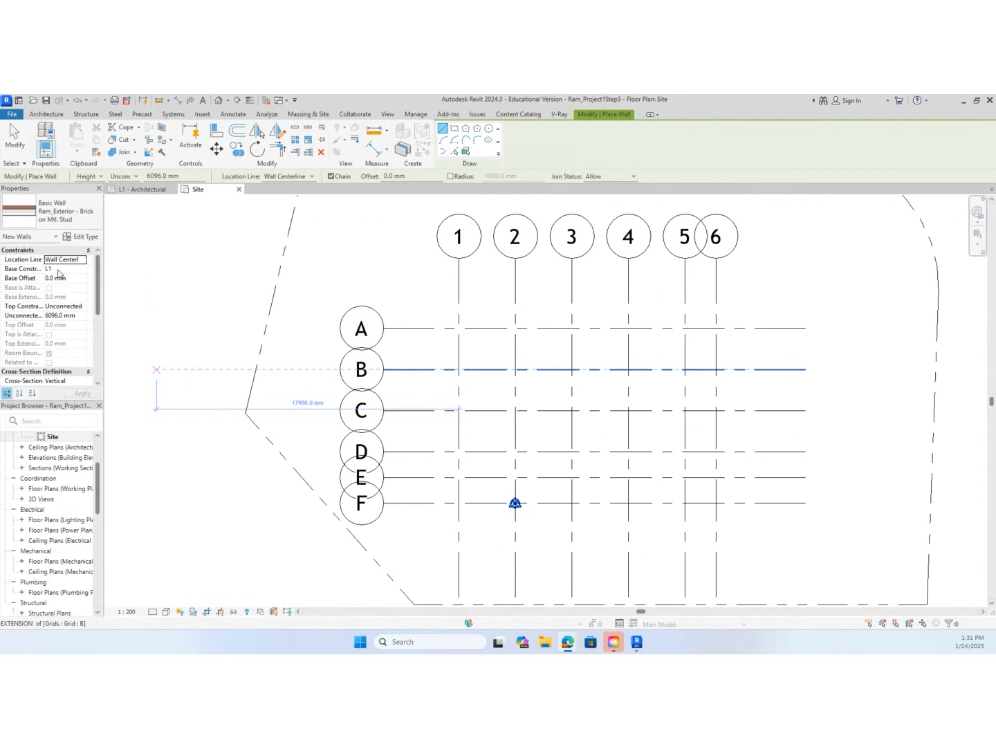
Set the new walls' top constraint to Up to level: L2 with the location line at Wall Centerline
left_click(83, 307)
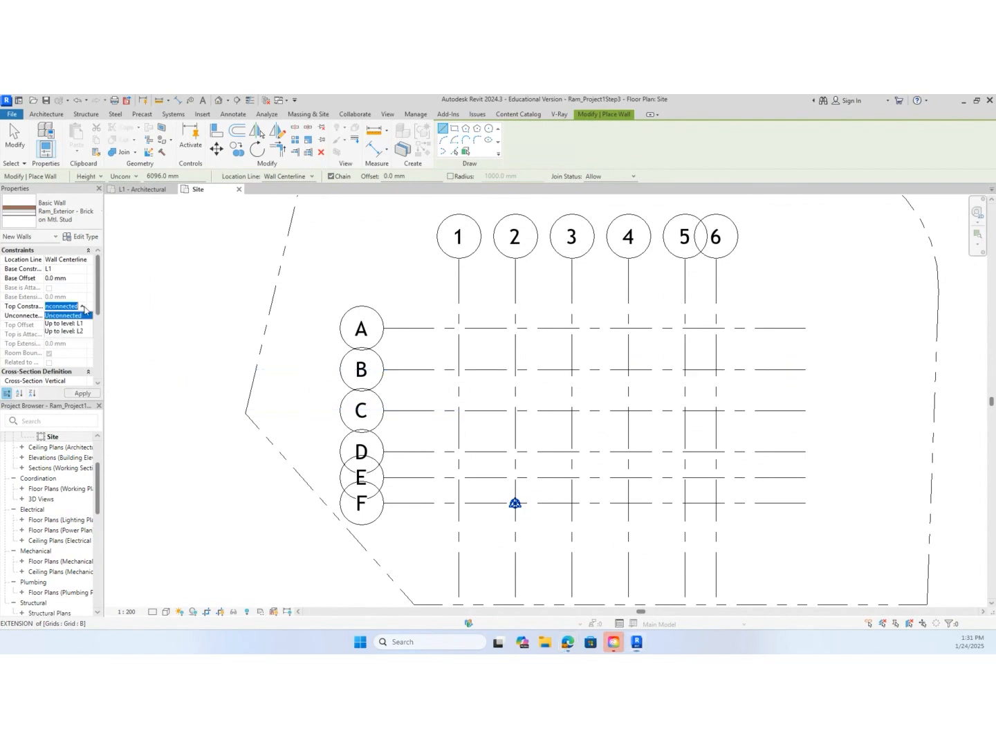
left_click(84, 331)
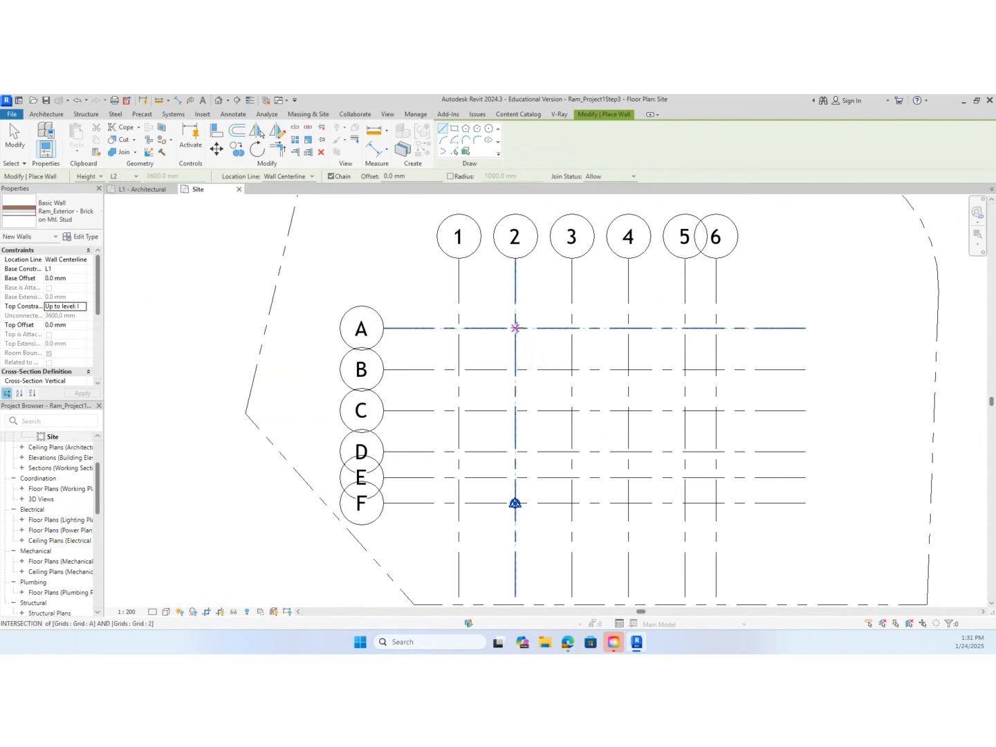
left_click(311, 178)
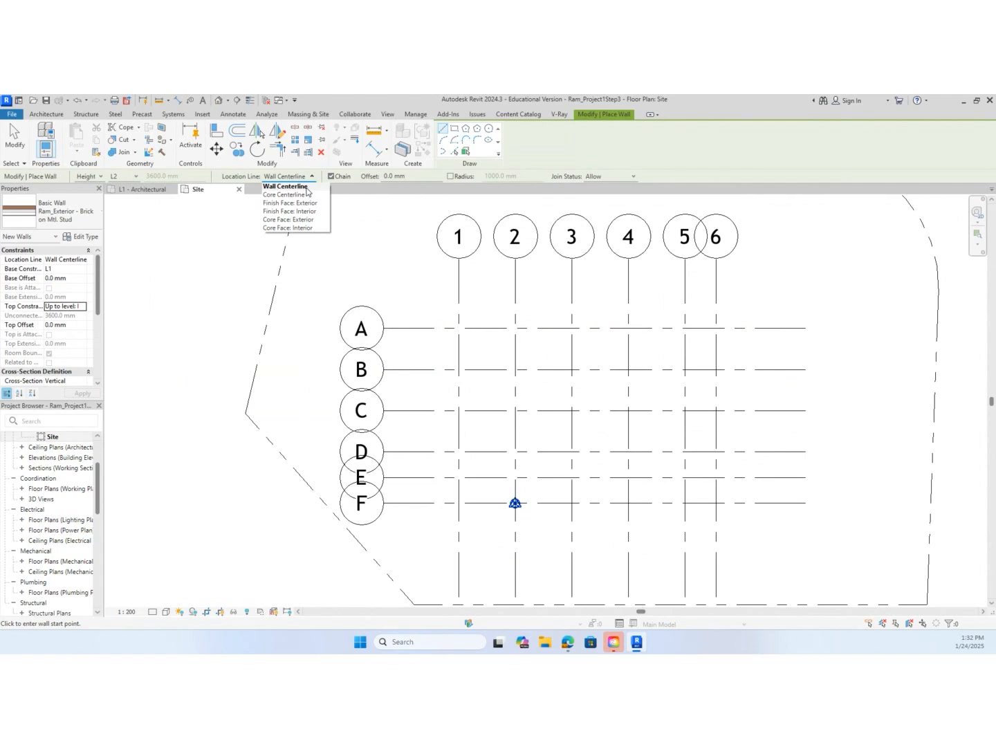
left_click(306, 189)
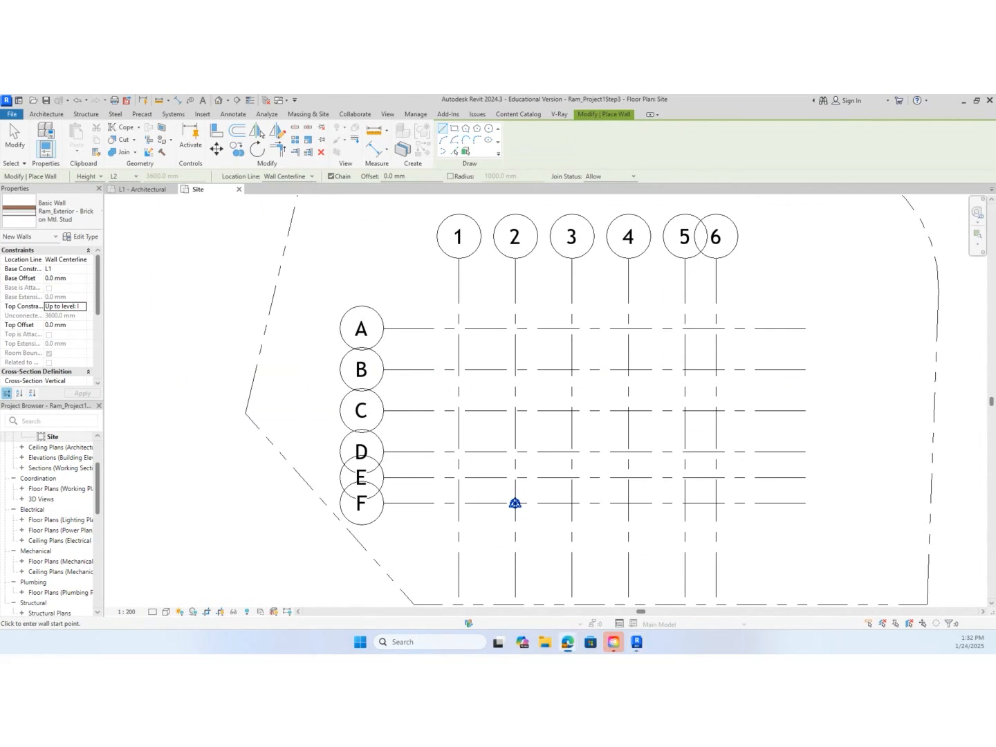
Examine the wall section in the Week 1 presentation PDF for where the reference line runs through the wall layers
left_click_drag(0, 173, 462, 115)
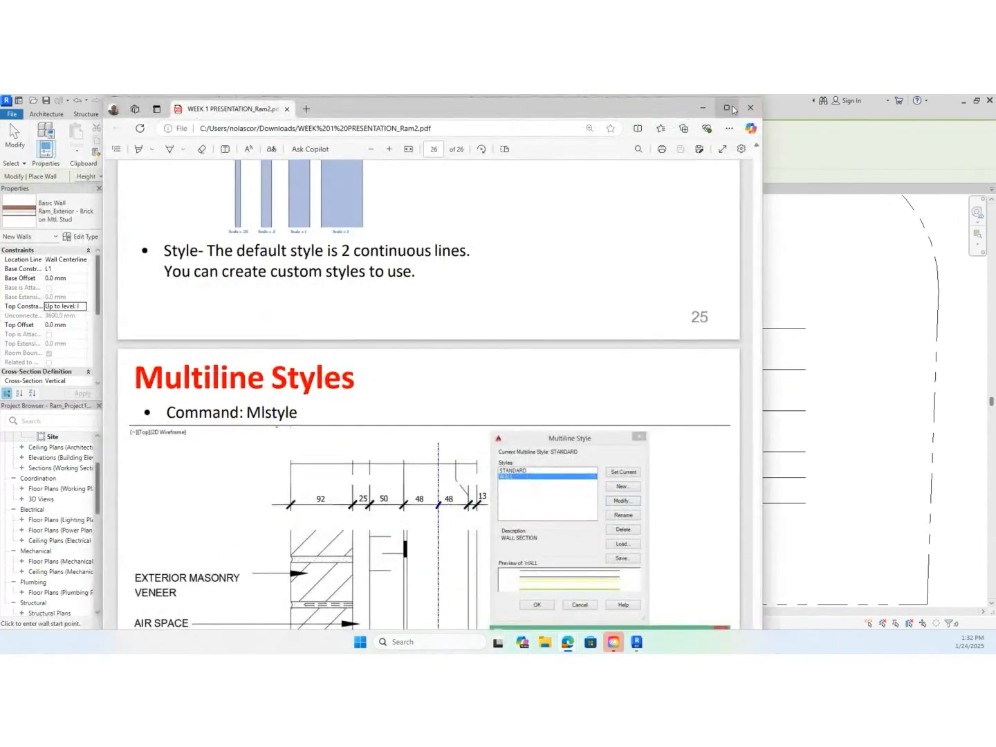
left_click(726, 107)
scroll(526, 520, "down", 3)
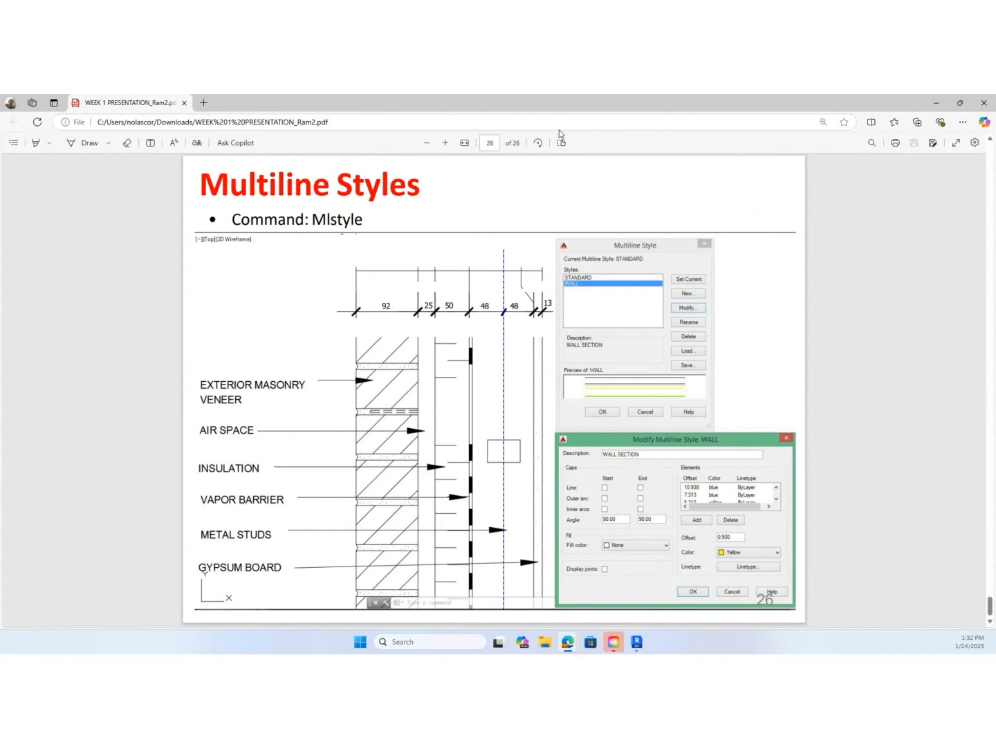
scroll(555, 305, "up", 2)
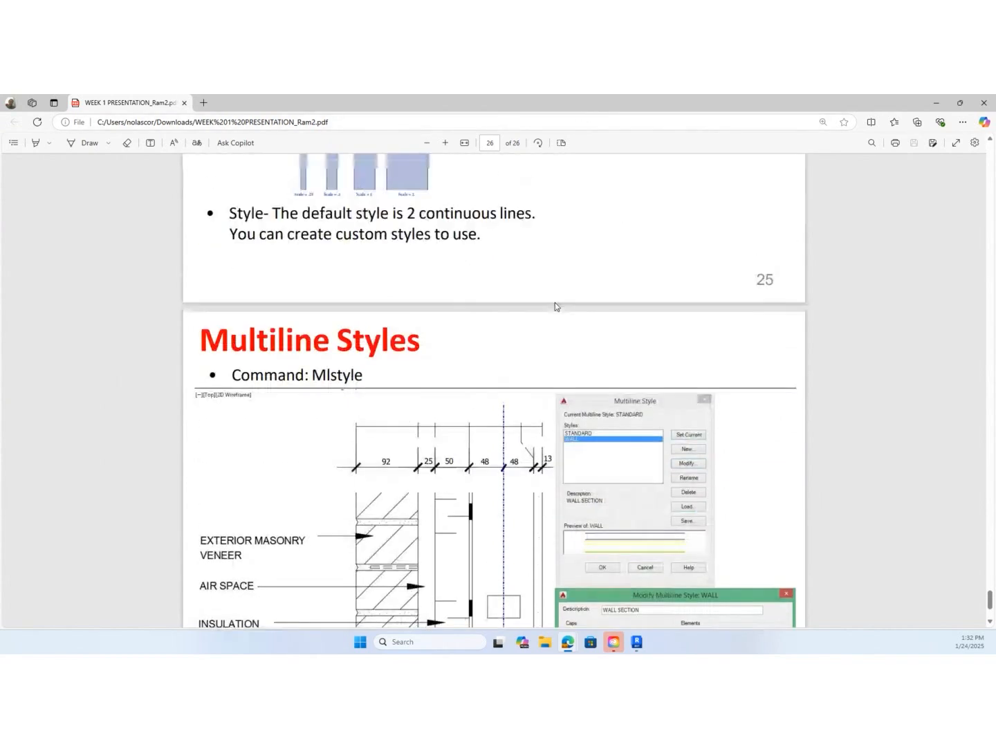
scroll(555, 308, "up", 12)
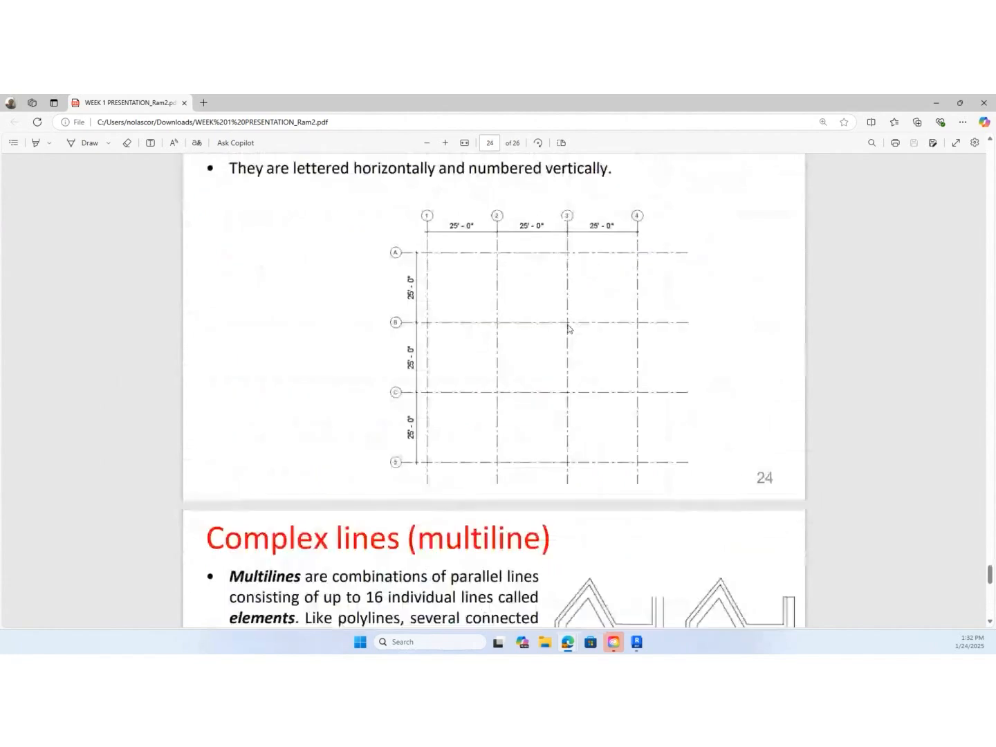
scroll(575, 333, "up", 2)
mouse_move(598, 100)
left_mouse_down()
mouse_move(529, 121)
mouse_move(1, 138)
left_mouse_up()
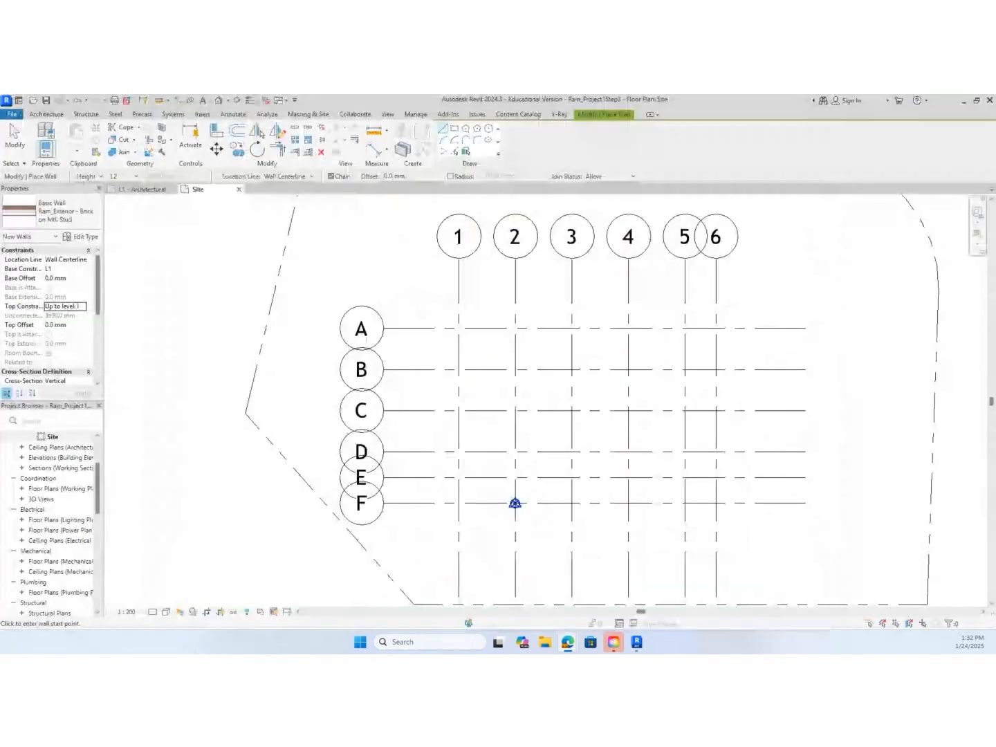
Change the location line to Core Centerline and draw an exterior wall along grid A from grid 2 to grid 6
left_click(313, 178)
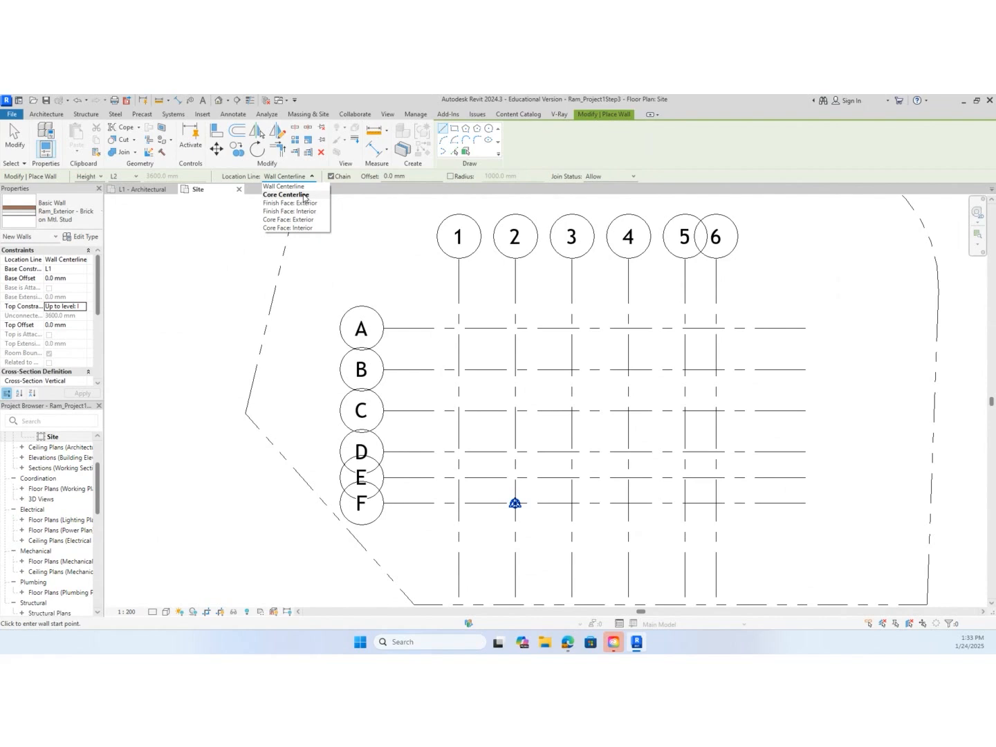
left_click(304, 197)
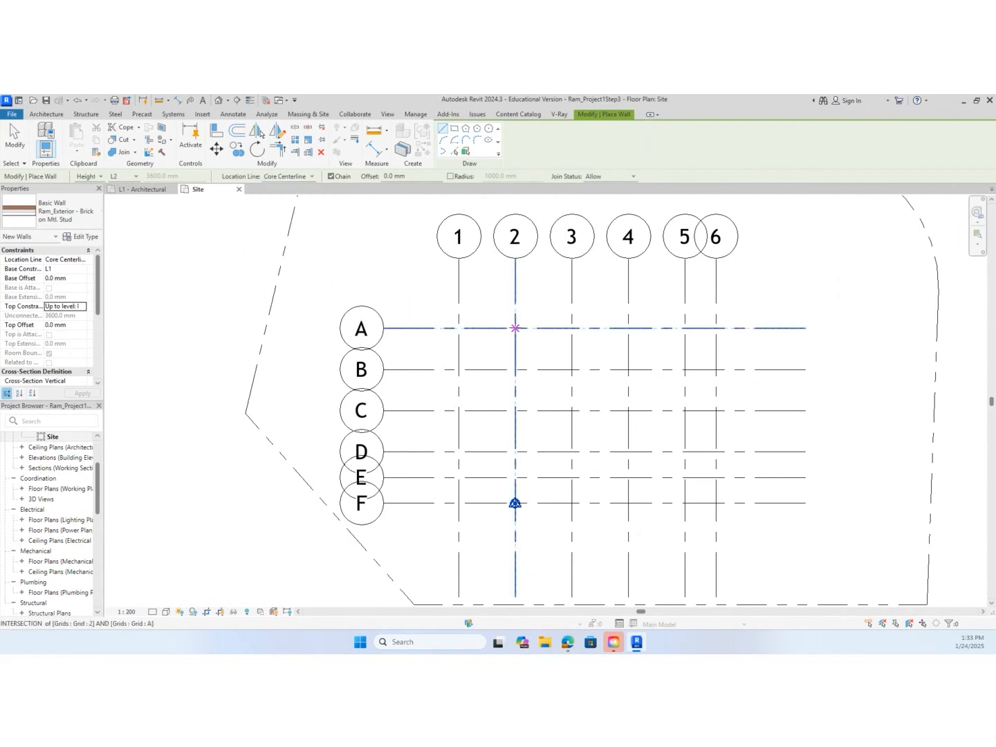
left_click(515, 328)
scroll(522, 328, "up", 5)
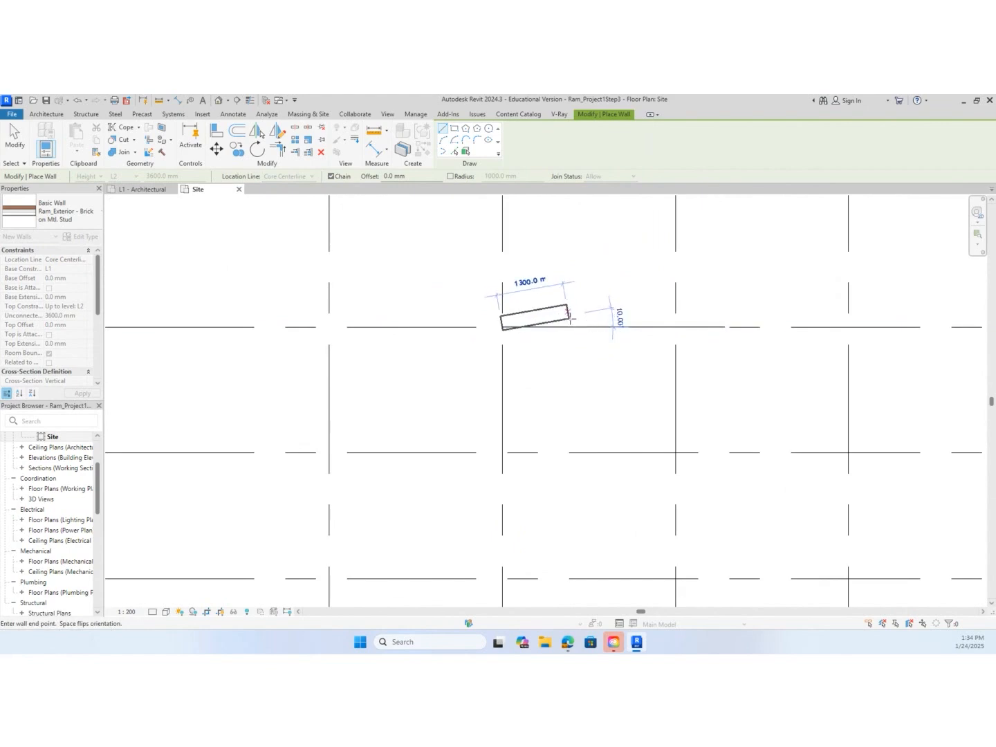
scroll(569, 323, "up", 2)
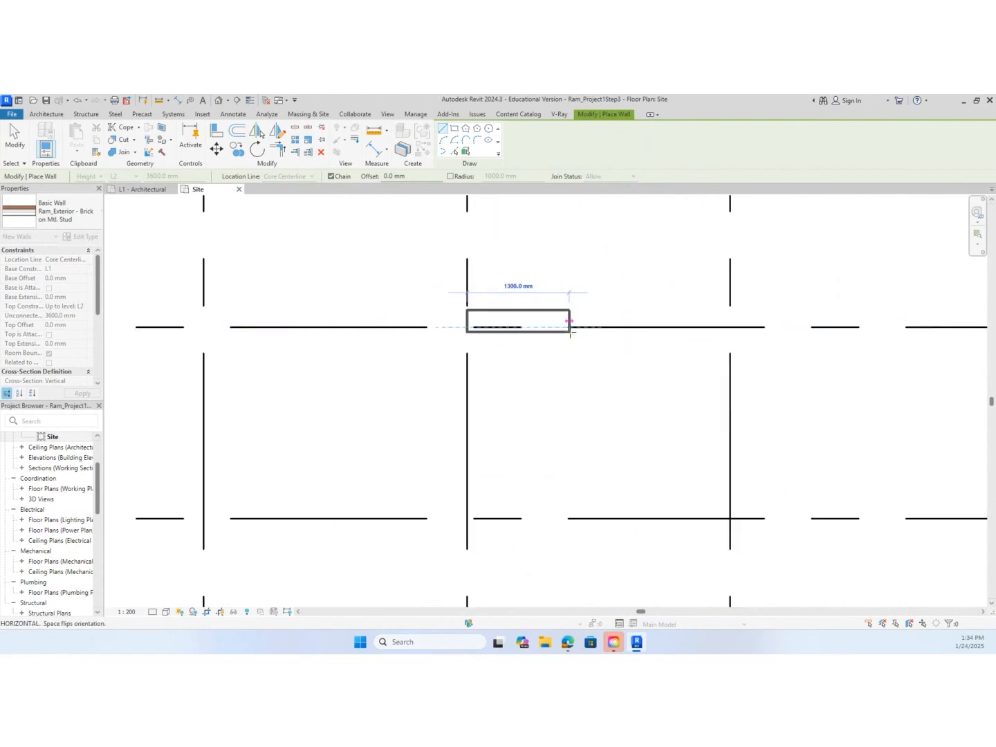
scroll(570, 323, "down", 5)
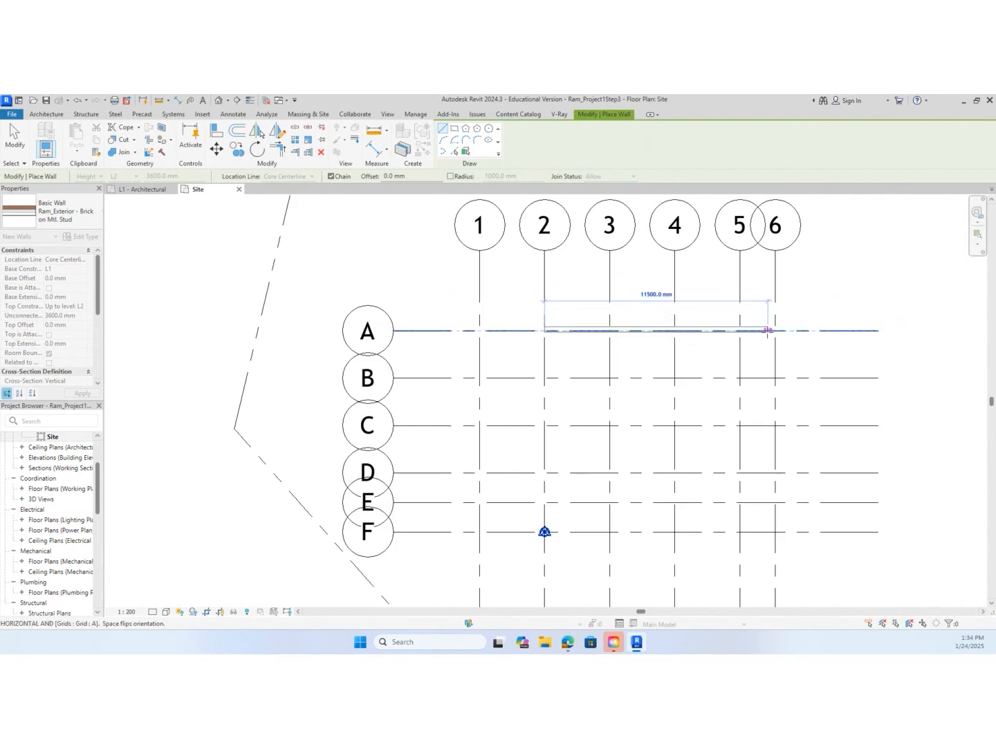
left_click(775, 331)
Continue the chained wall along grid 6 to grid F, and along grid F to grid 2
scroll(777, 434, "down", 2)
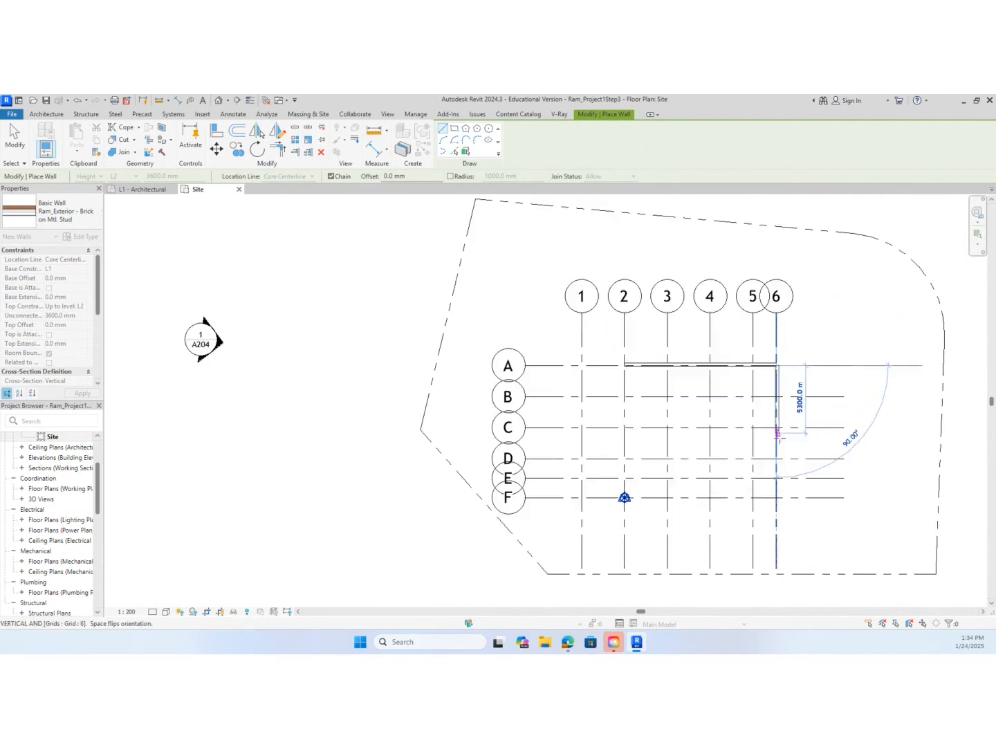
scroll(776, 497, "up", 4)
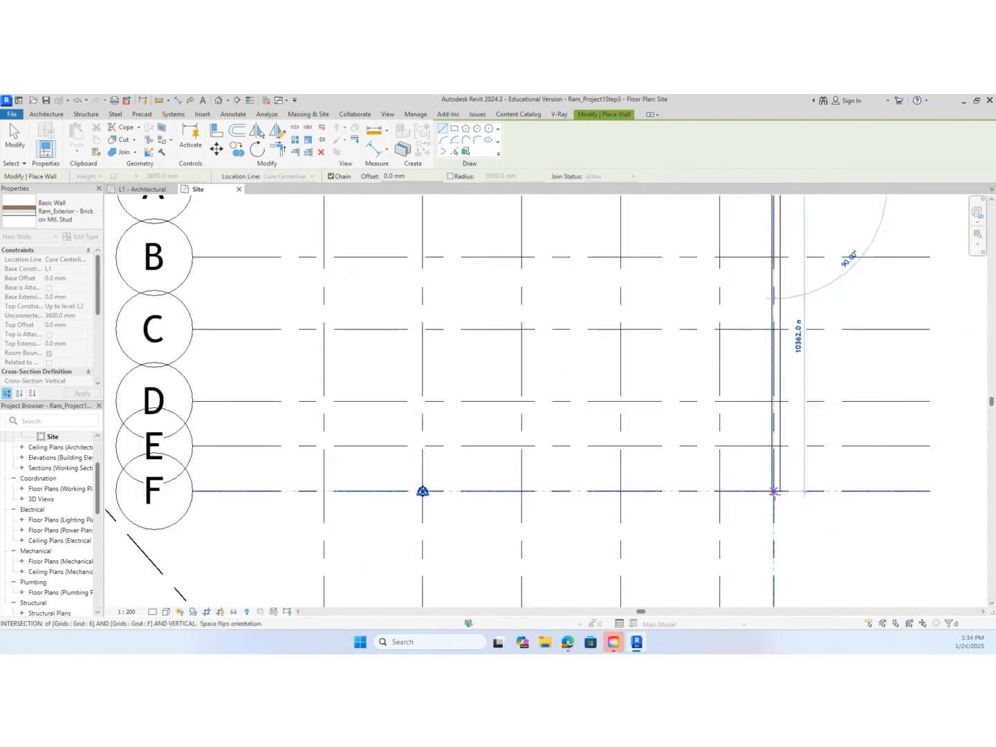
left_click(774, 491)
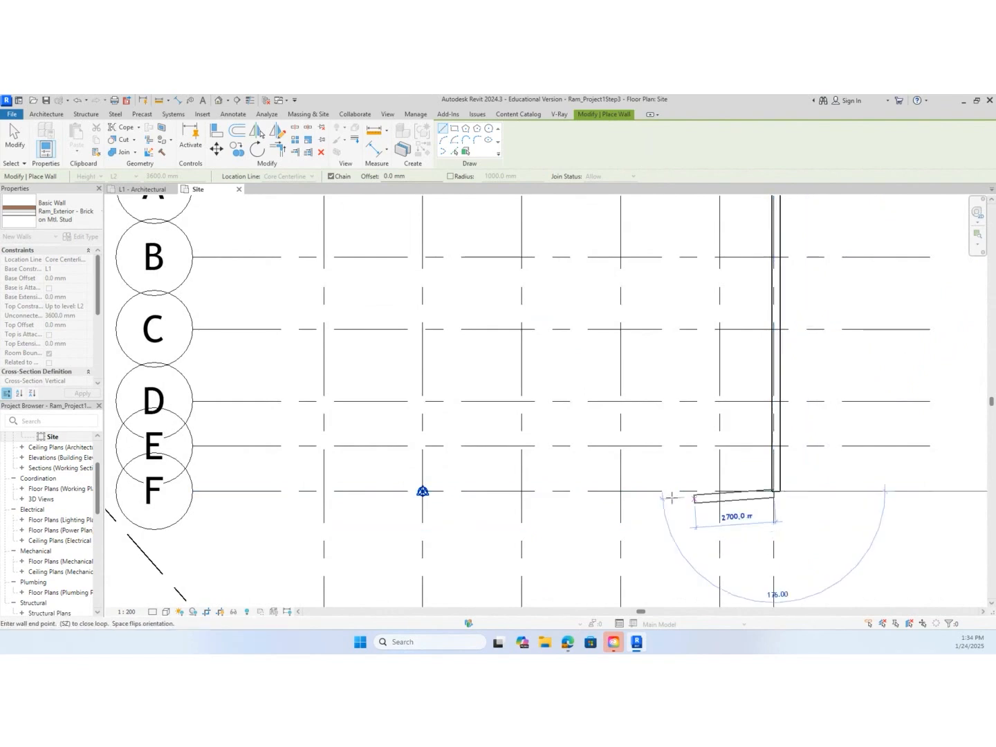
scroll(422, 491, "up", 3)
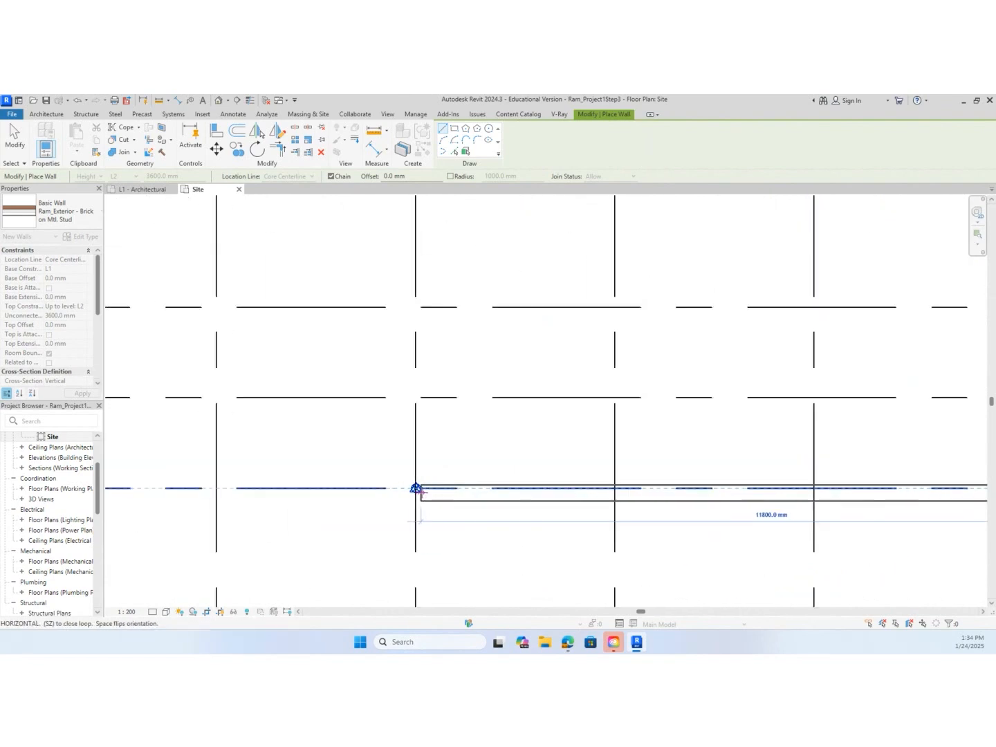
left_click(416, 488)
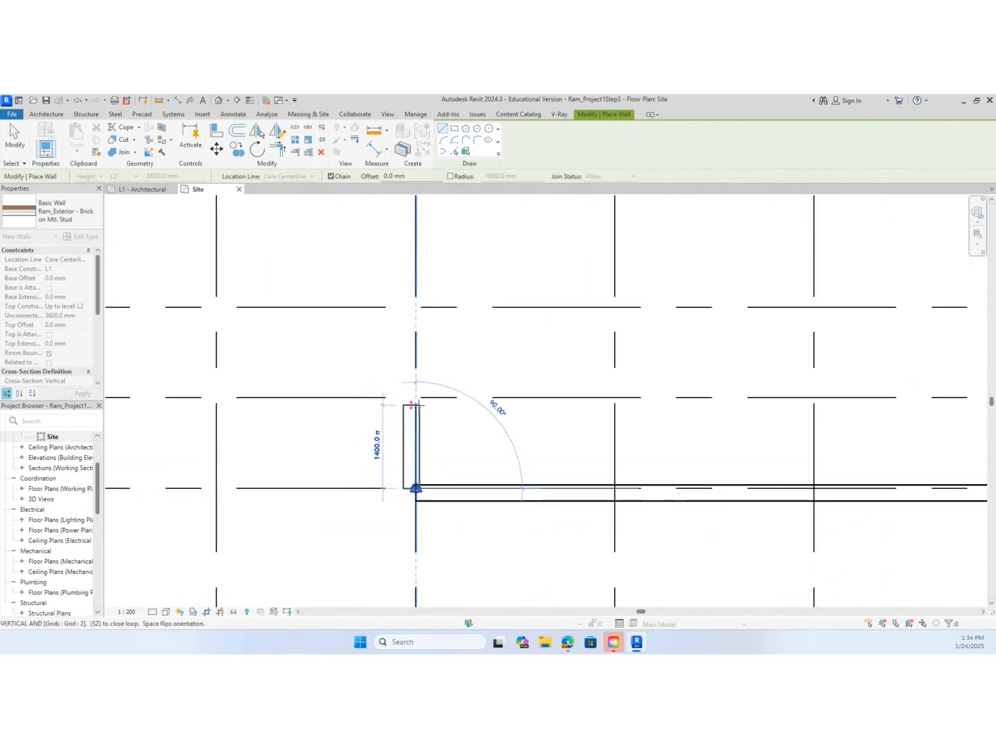
Continue the wall along grid 2 to grid E, and add a 1678 mm segment along grid E toward grid 1
left_click(416, 399)
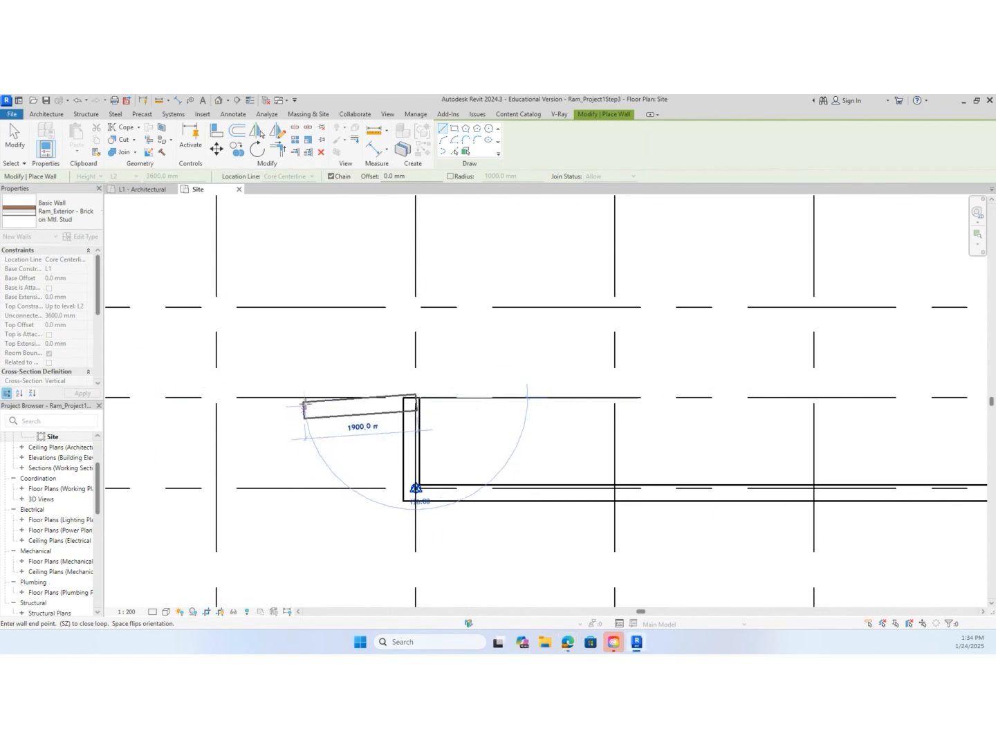
type("1678")
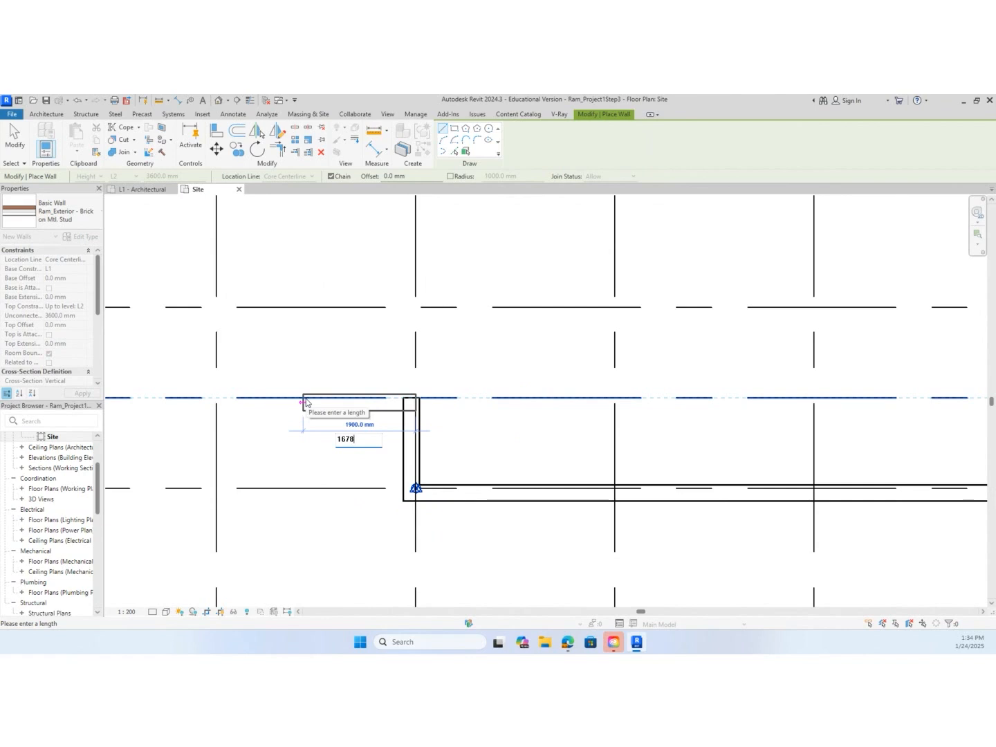
key("Return")
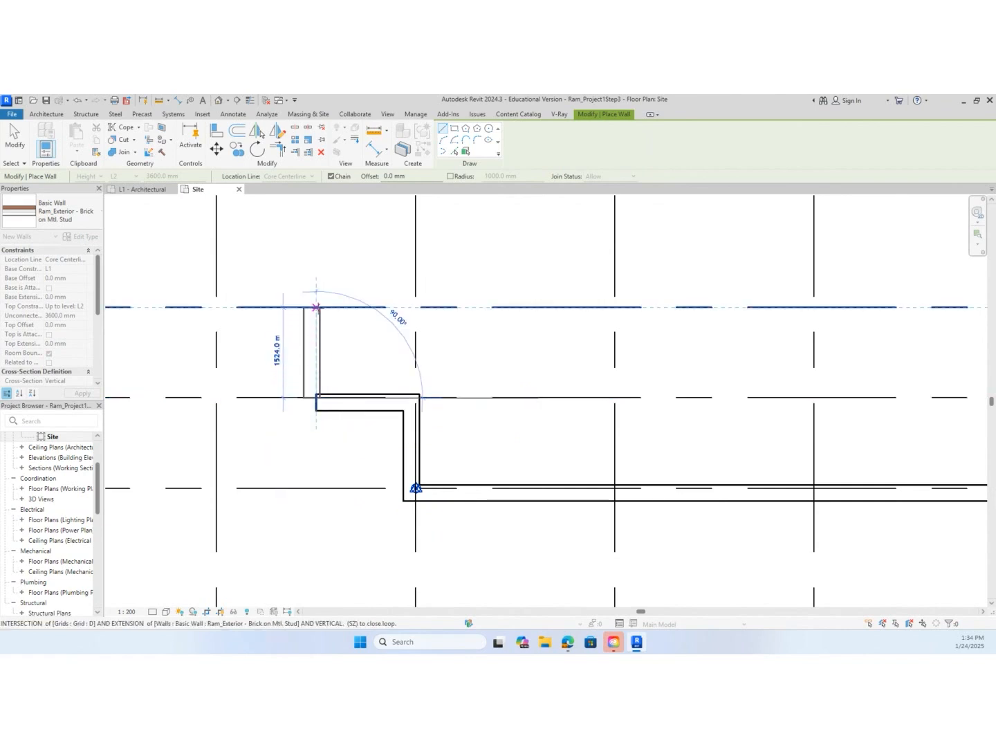
Continue the wall perpendicularly to grid D, along D to grid 1, along grid 1 to grid C, and along C to grid 2
left_click(311, 307)
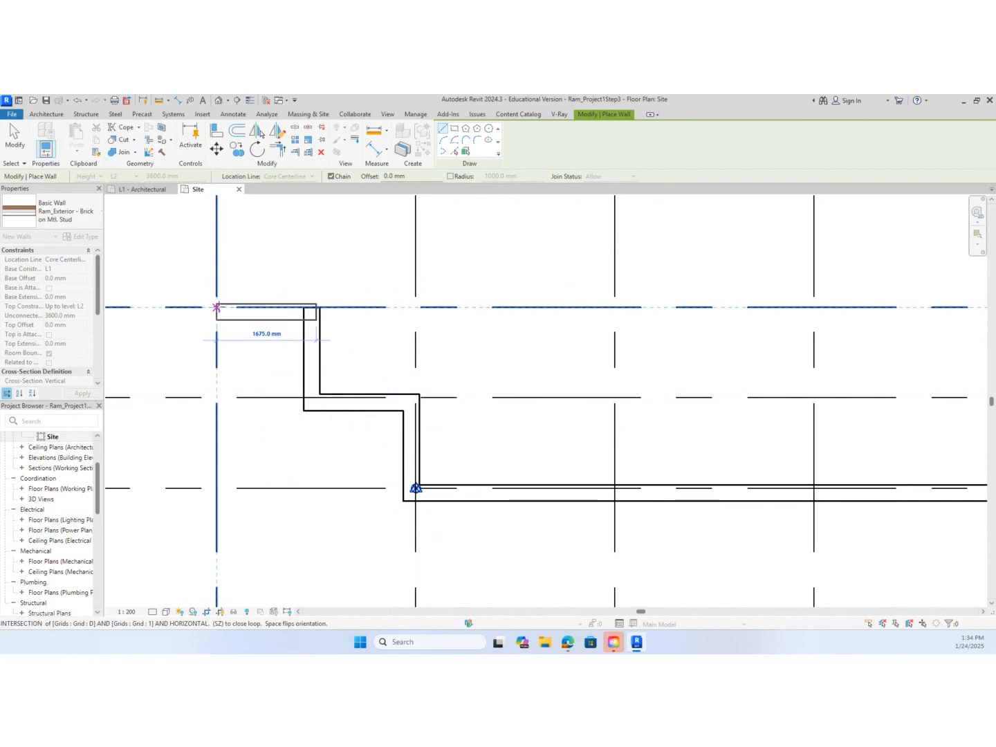
left_click(218, 305)
scroll(221, 307, "down", 3)
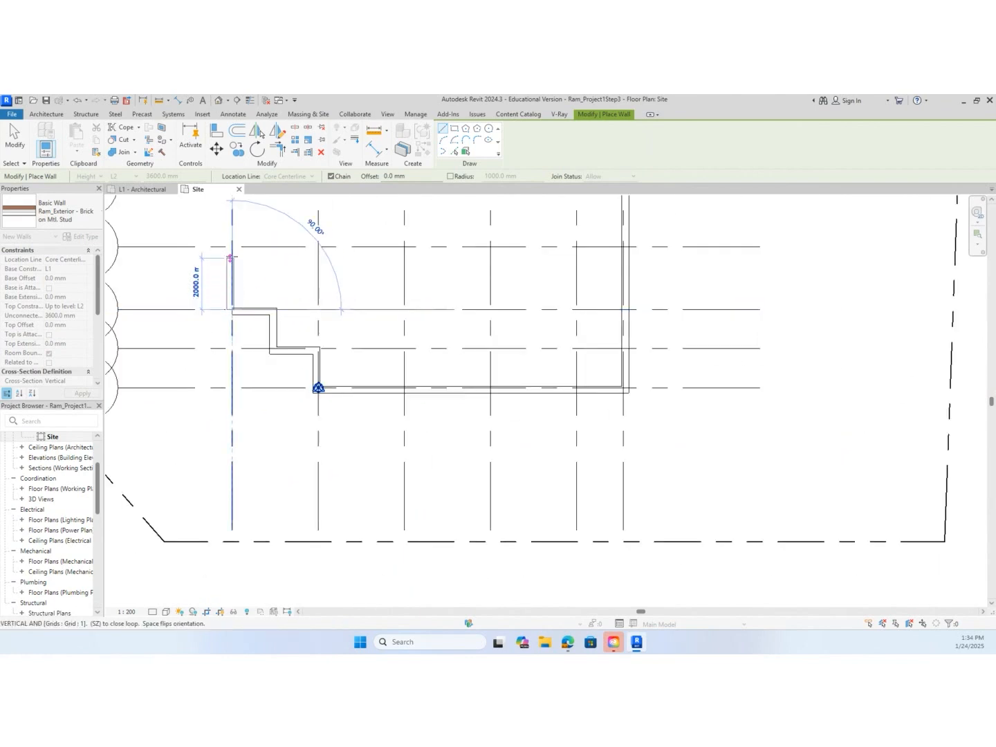
left_click(232, 246)
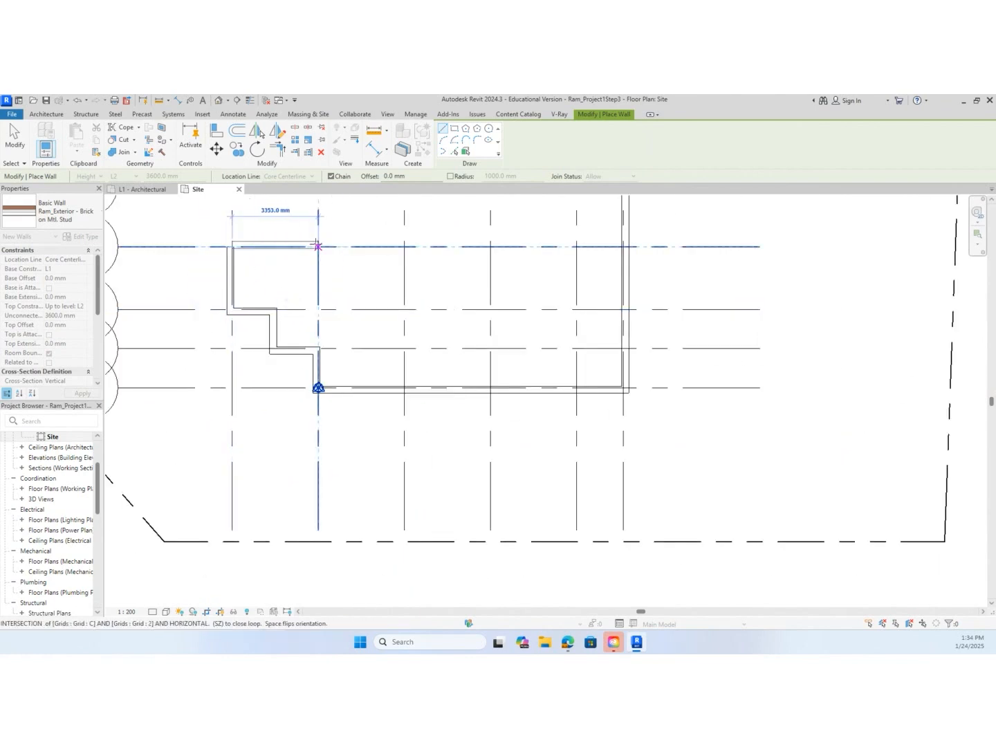
left_click(318, 246)
scroll(320, 256, "down", 3)
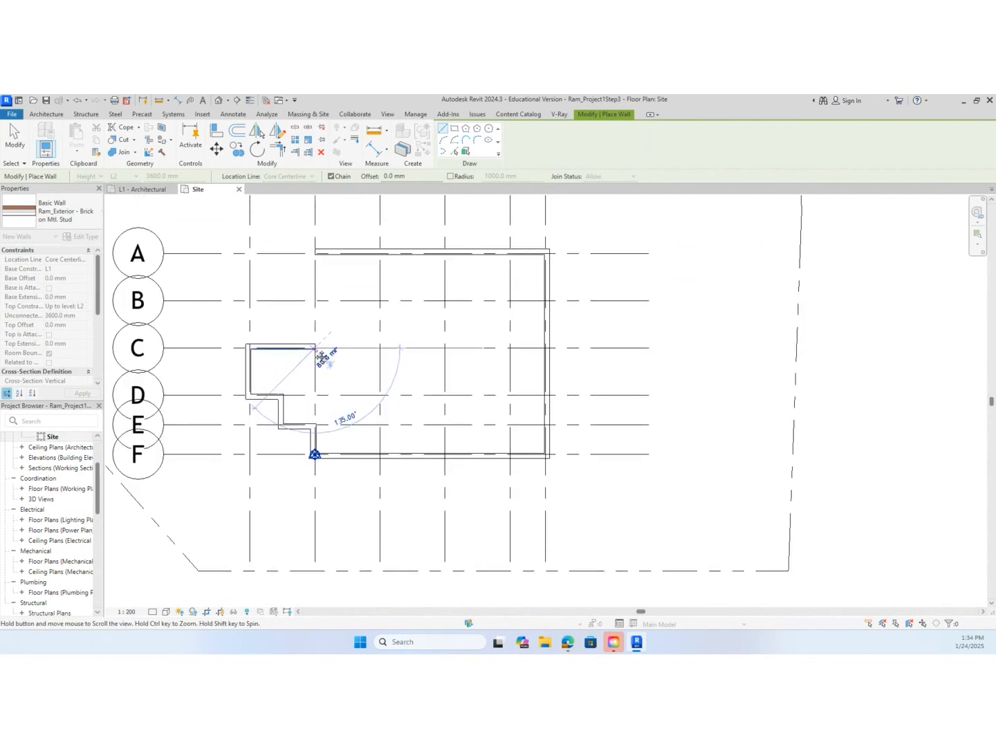
Close the exterior wall loop by drawing the last segment along grid 2 from grid C to grid A
scroll(315, 253, "up", 4)
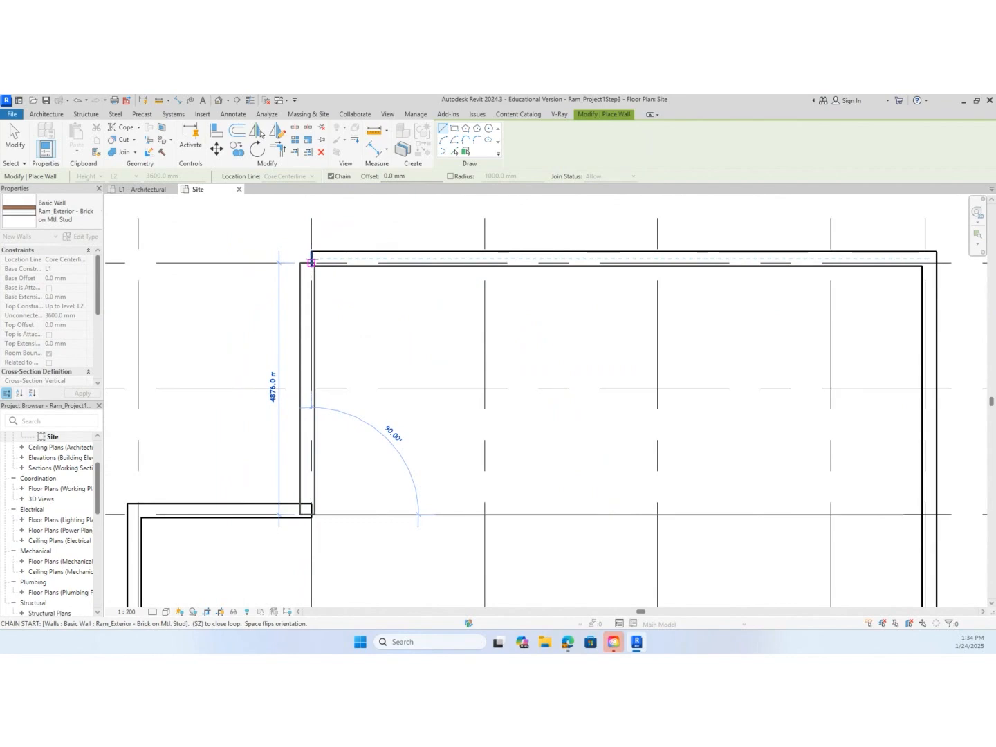
left_click(311, 263)
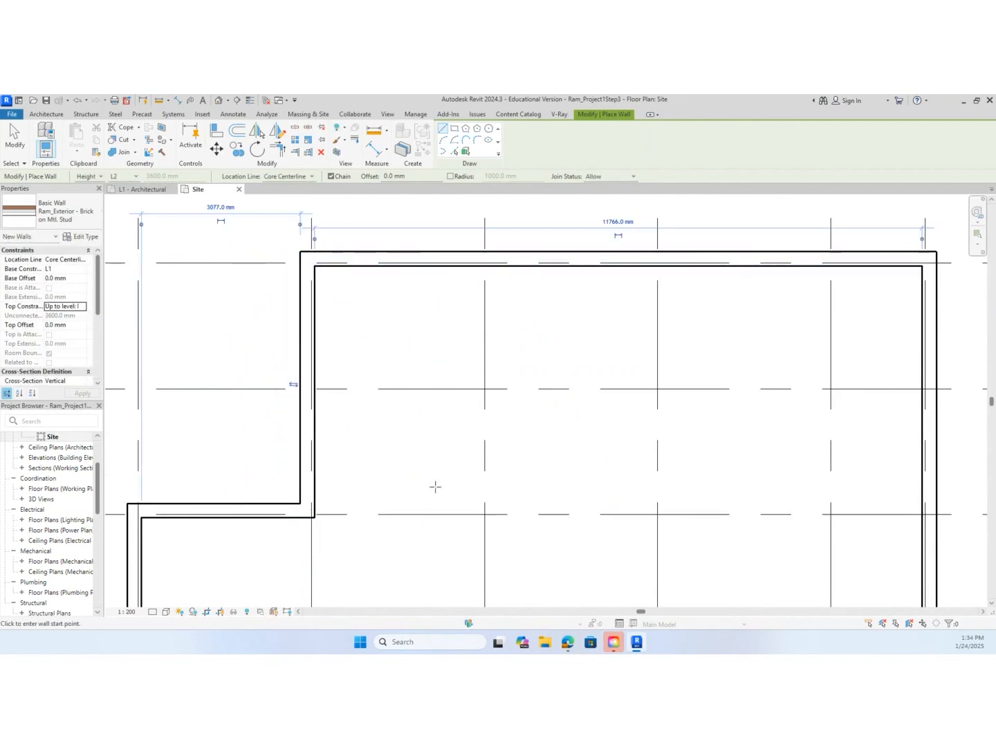
scroll(434, 484, "down", 3)
scroll(552, 487, "down", 2)
middle_click_drag(549, 486, 526, 386)
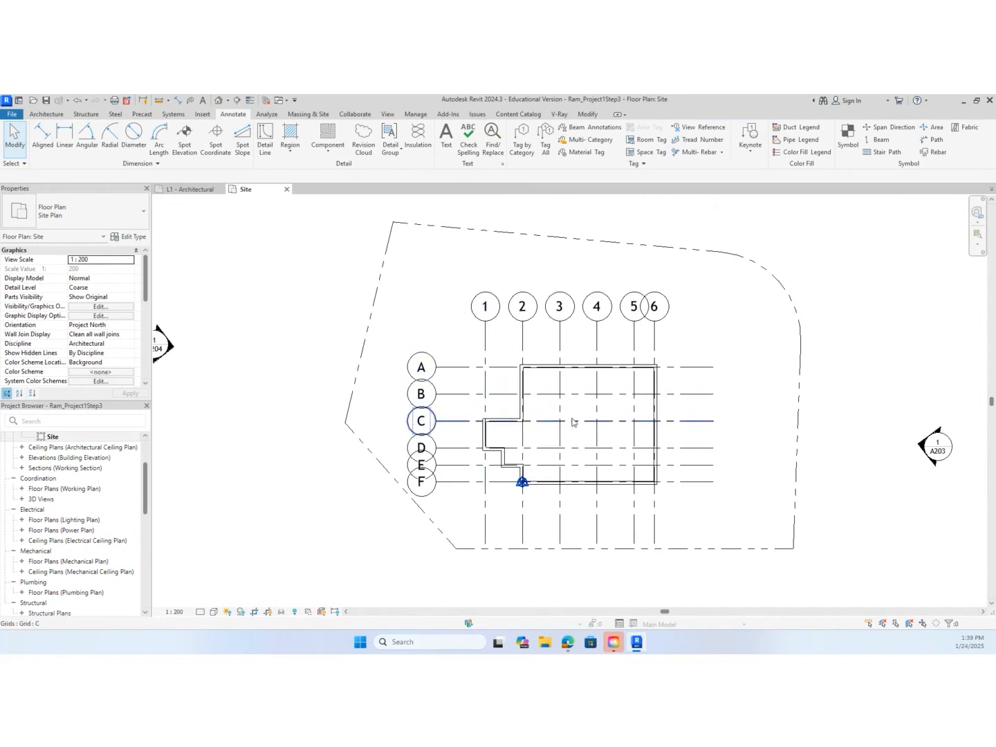
Start placing an architectural column, using the M_Rectangular Column 475 x 610mm type as the base
scroll(571, 418, "up", 2)
scroll(568, 416, "up", 1)
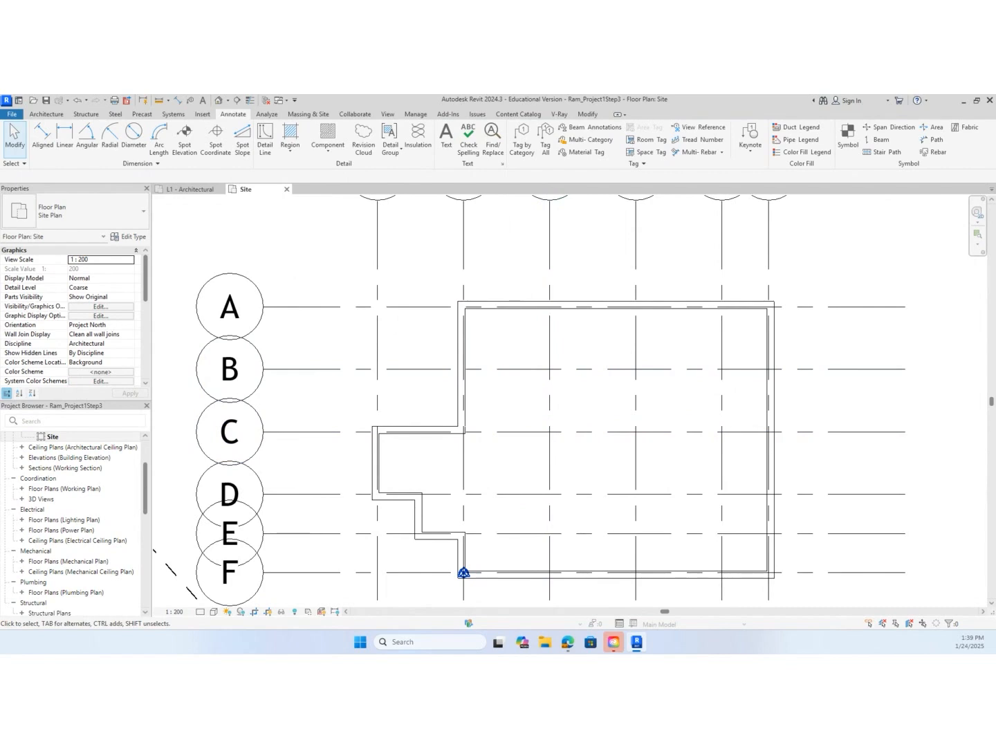
left_click(54, 115)
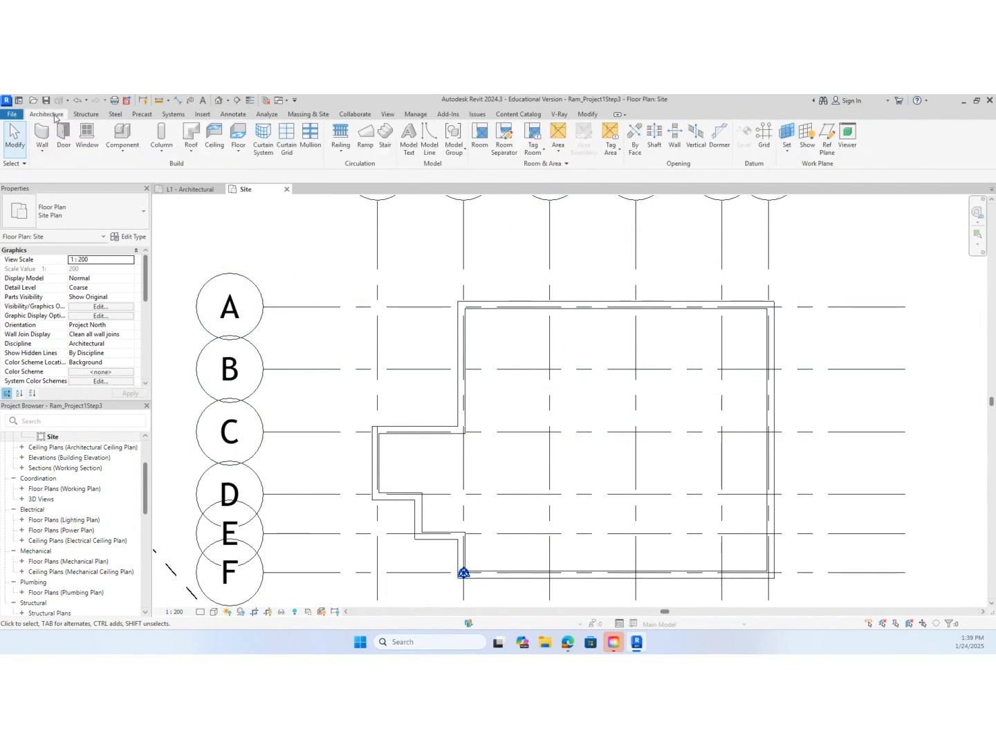
left_click(160, 152)
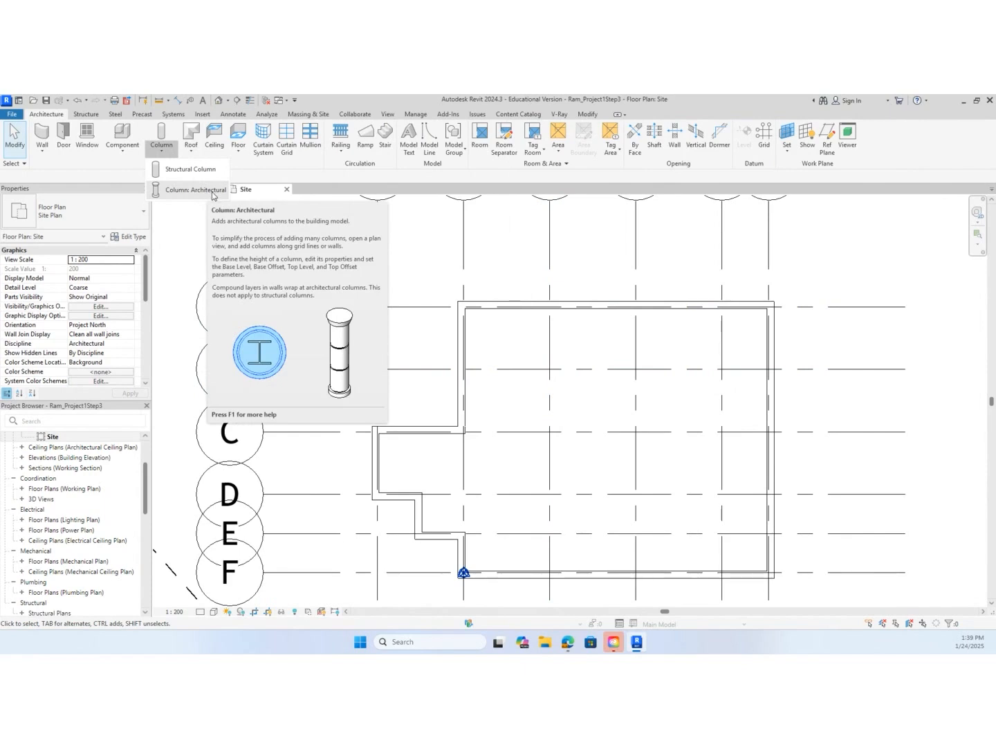
left_click(201, 190)
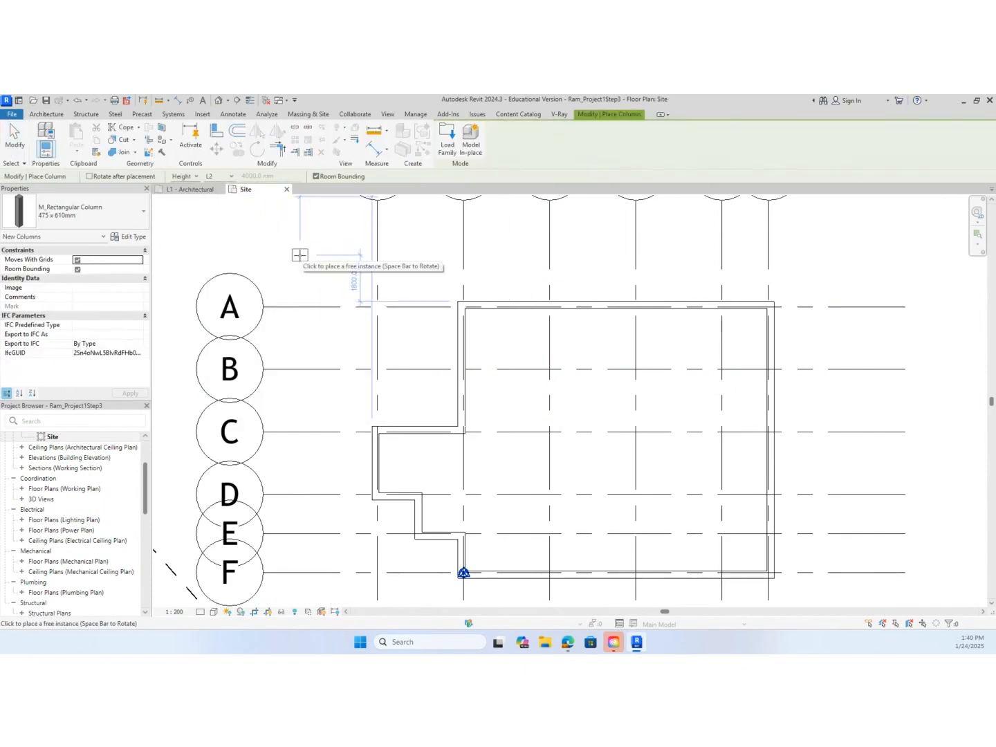
left_click(81, 222)
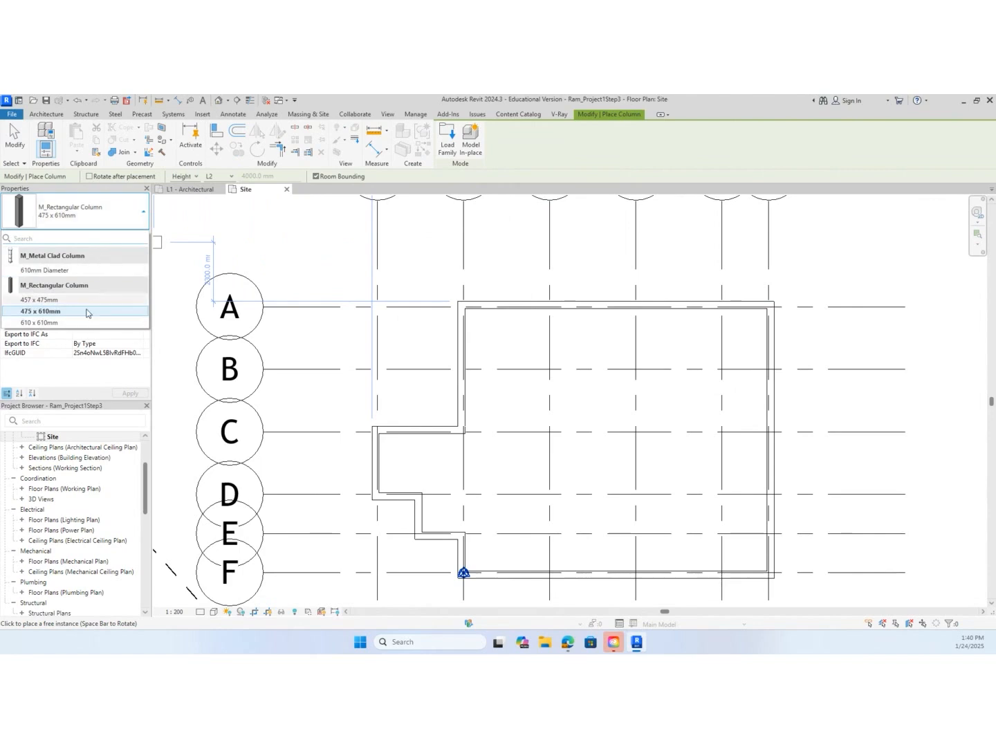
left_click(118, 211)
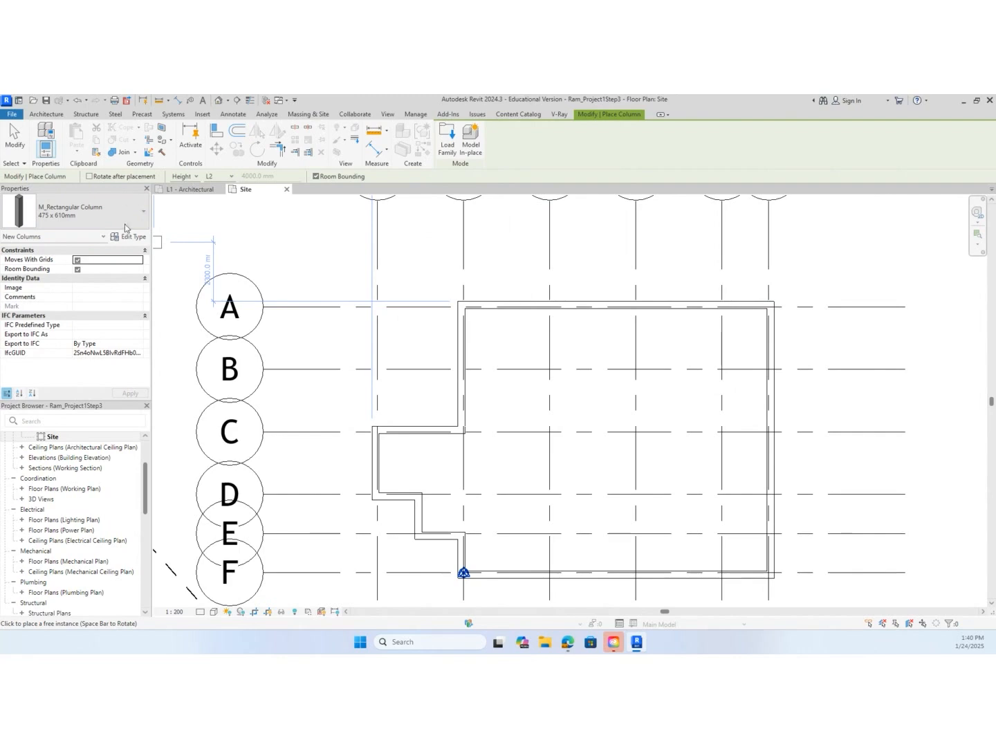
Duplicate the rectangular column type and name the copy 305 x 305mm
left_click(127, 239)
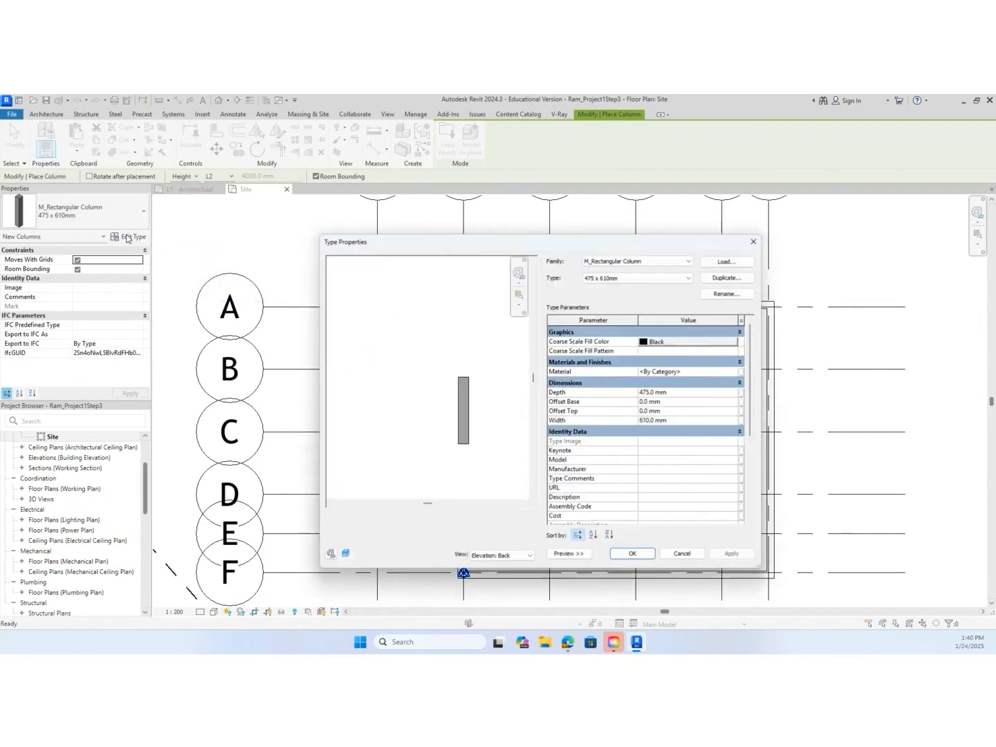
left_click(747, 279)
left_click(547, 395)
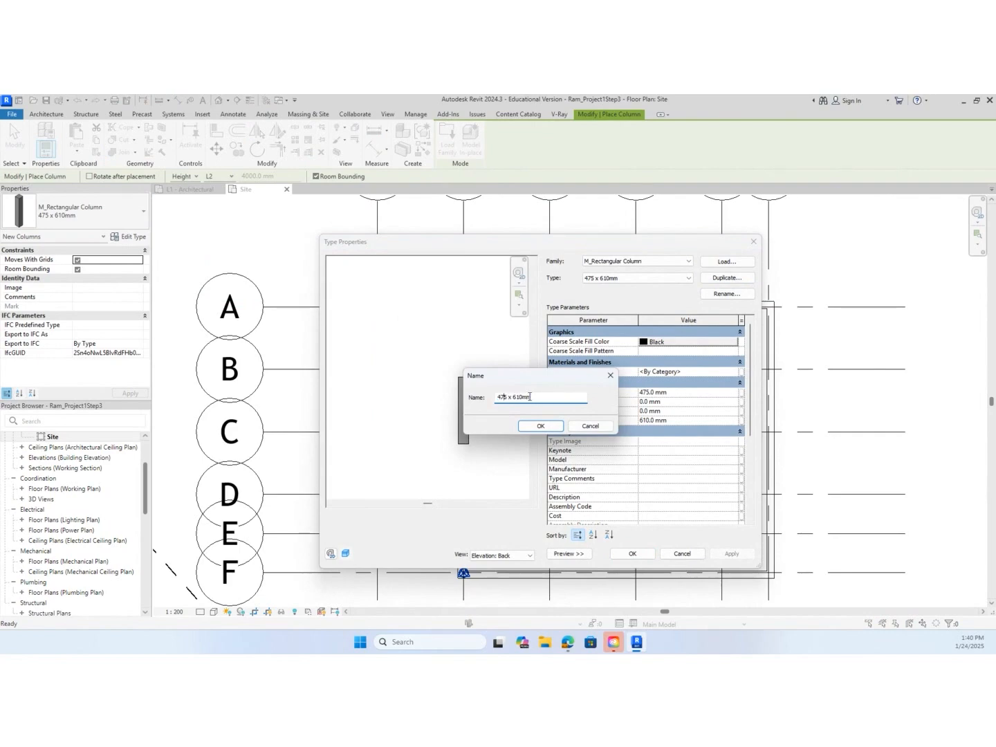
key("BackSpace")
key("BackSpace")
key("BackSpace")
type("305")
type("305")
left_click(523, 426)
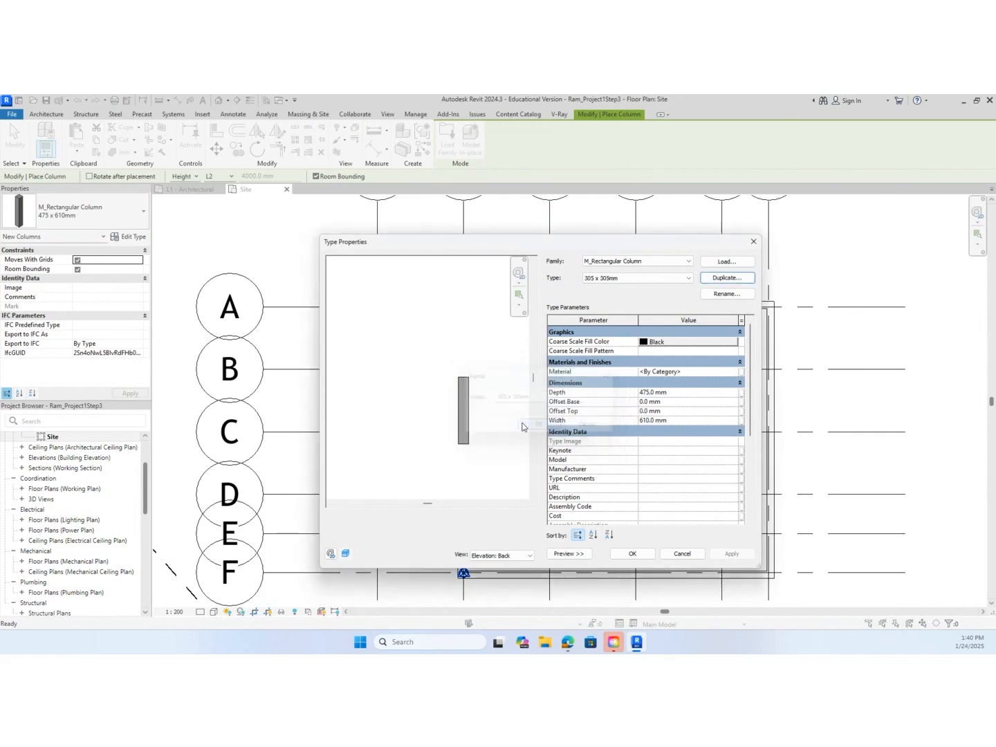
Set the new column type's depth and width to 305 mm each and accept the type properties
left_click(675, 394)
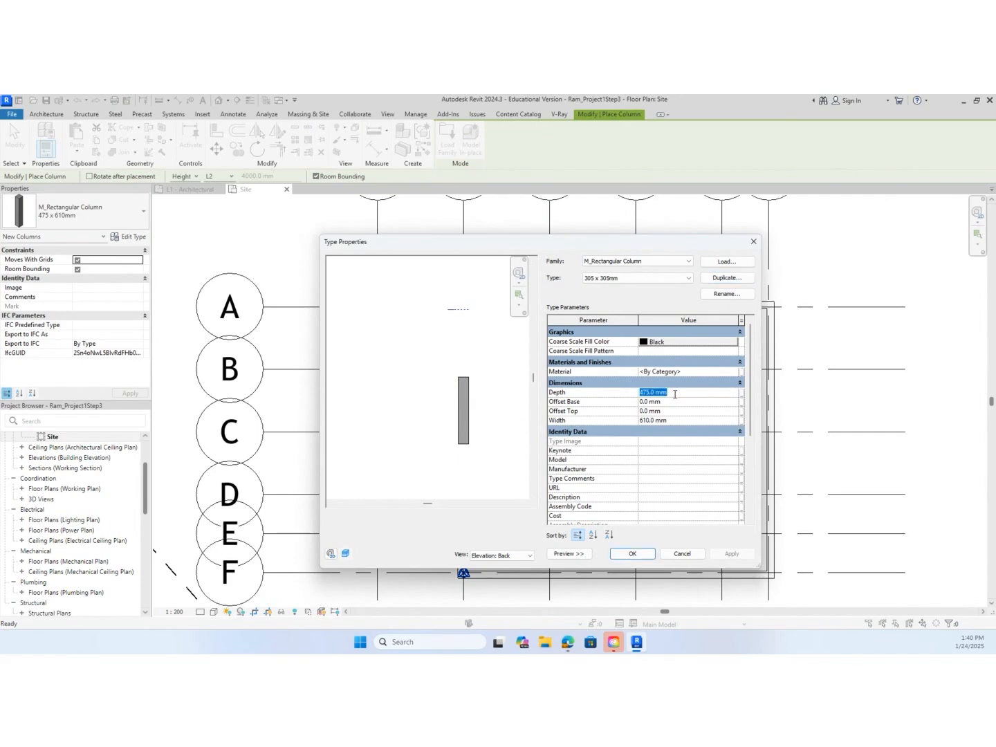
left_click(651, 392)
left_click_drag(649, 392, 590, 389)
type("305")
double_click(649, 420)
type("305")
left_click(632, 553)
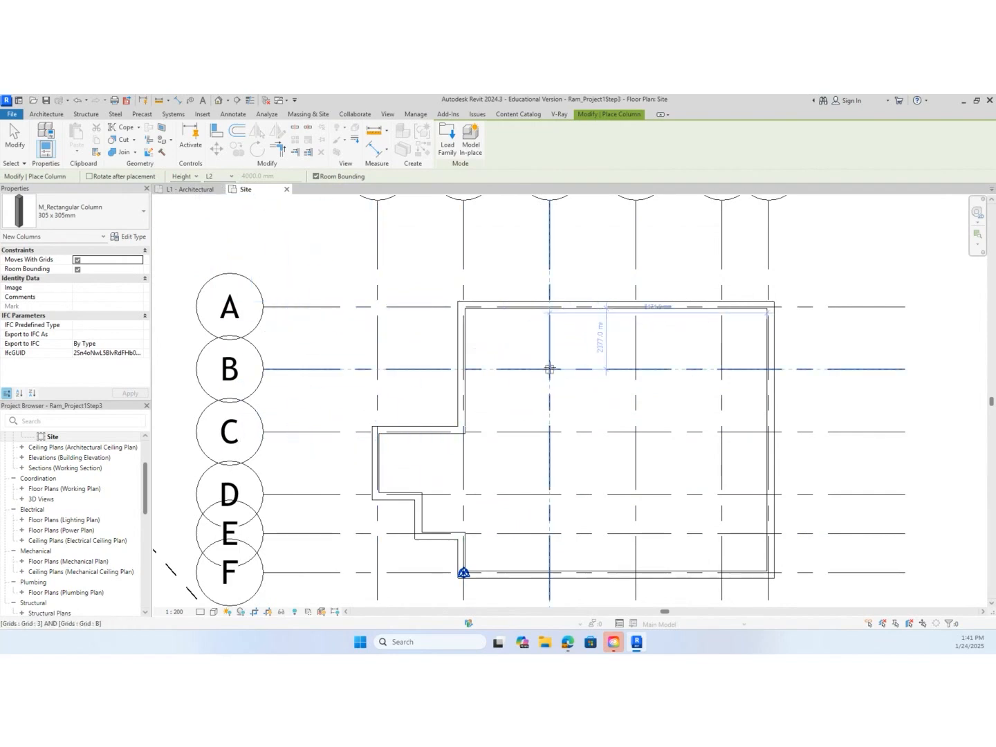
Place 305 x 305mm columns where grids B and C intersect grids 3, 4 and 5
left_click(635, 370)
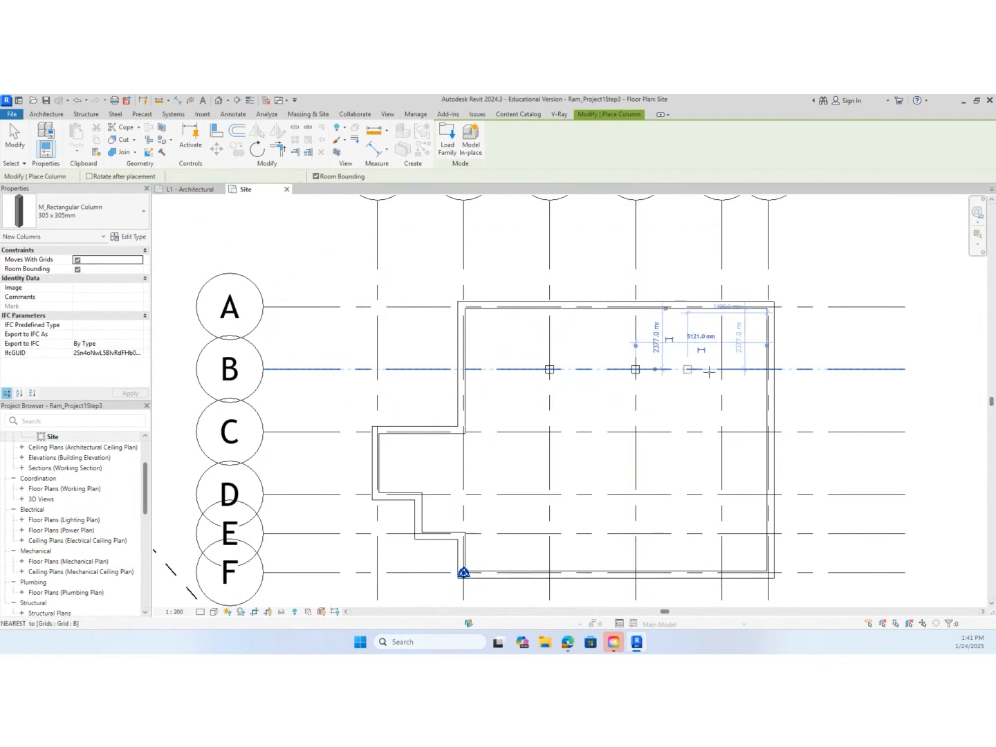
left_click(721, 369)
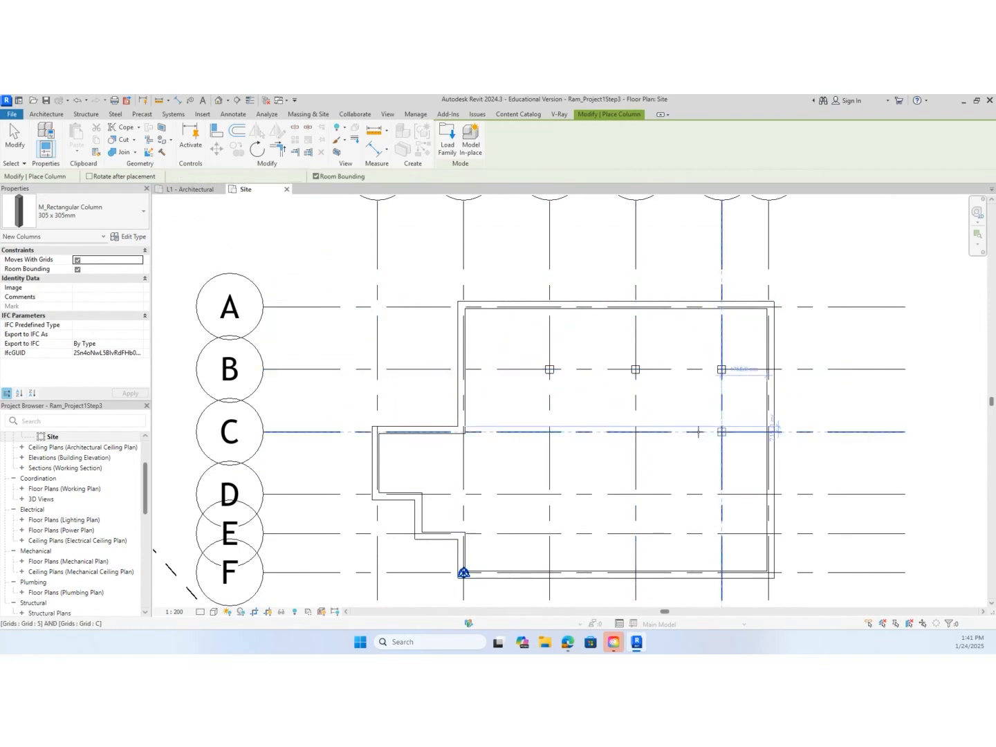
left_click(636, 431)
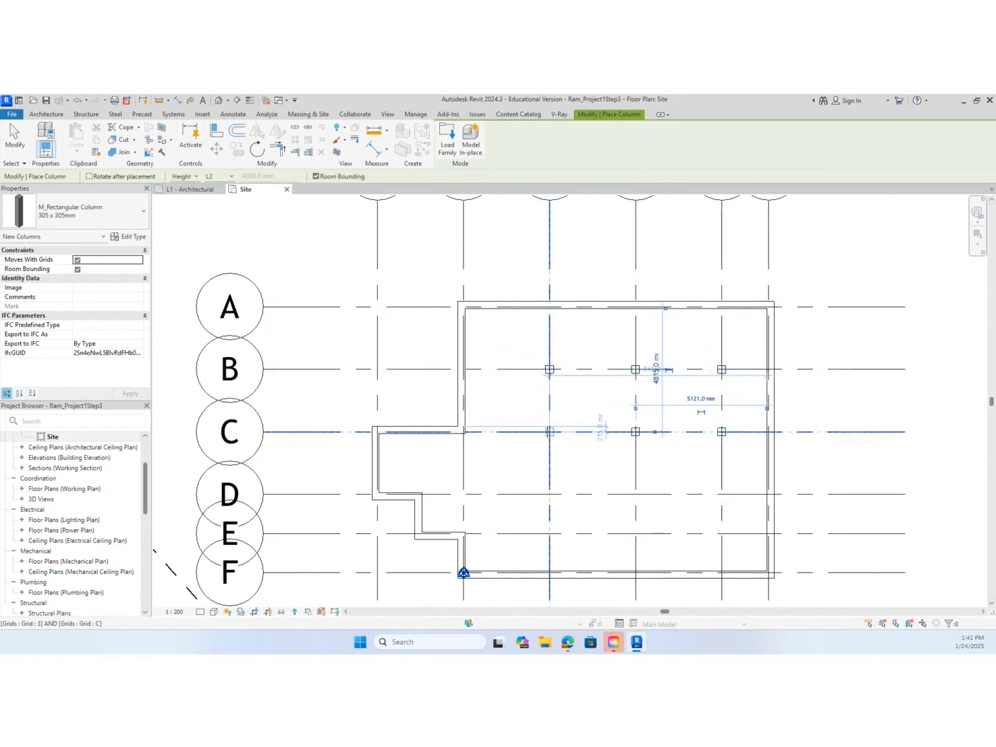
left_click(549, 431)
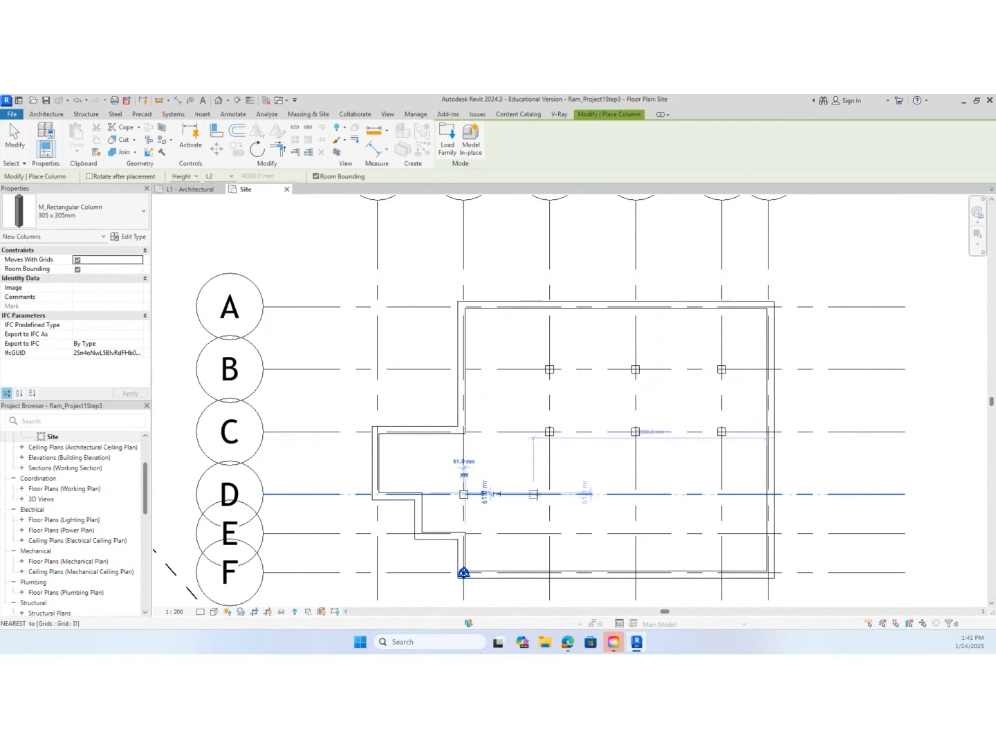
Place columns along grid D at its intersections with grids 2, 3, 4 and 5, and end column placement
left_click(549, 494)
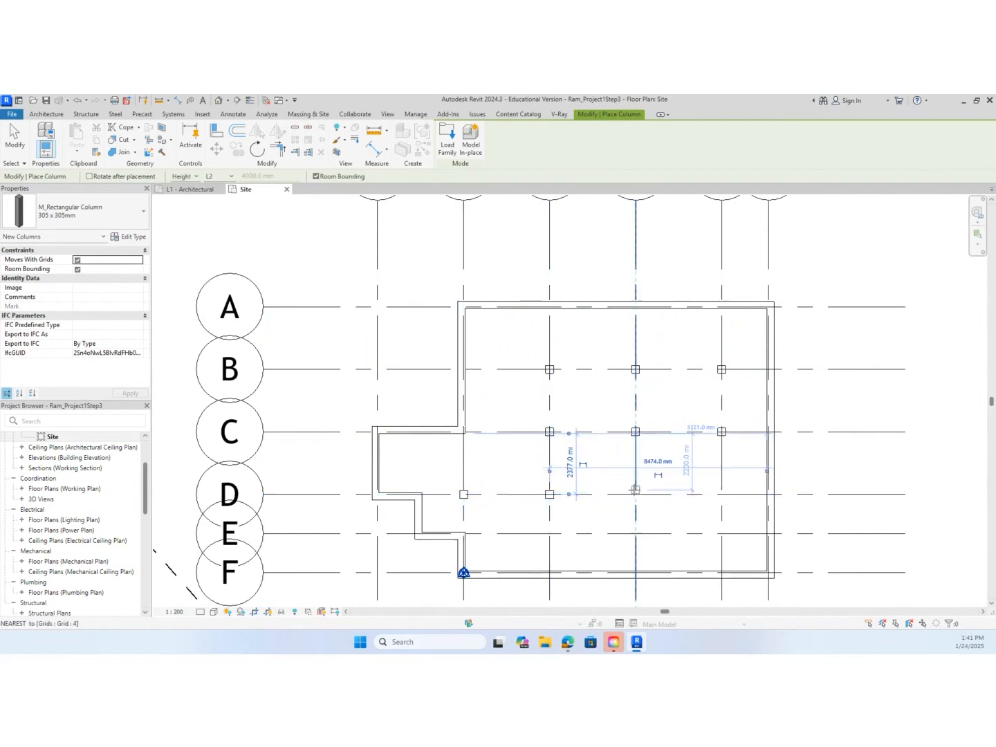
left_click(637, 494)
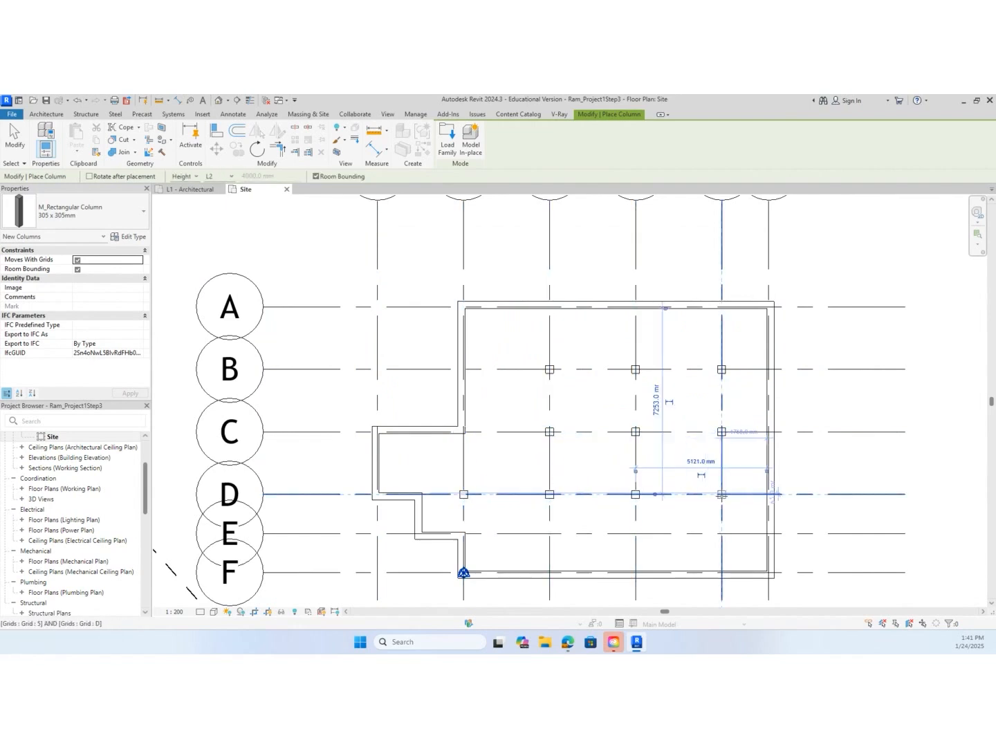
left_click(721, 495)
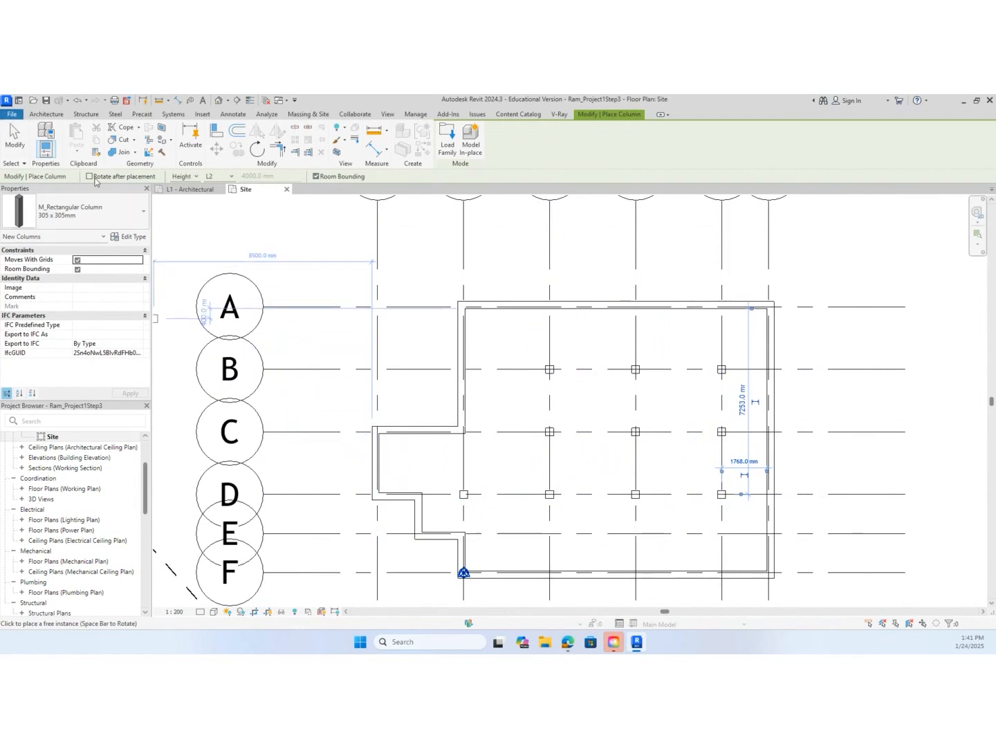
left_click(17, 142)
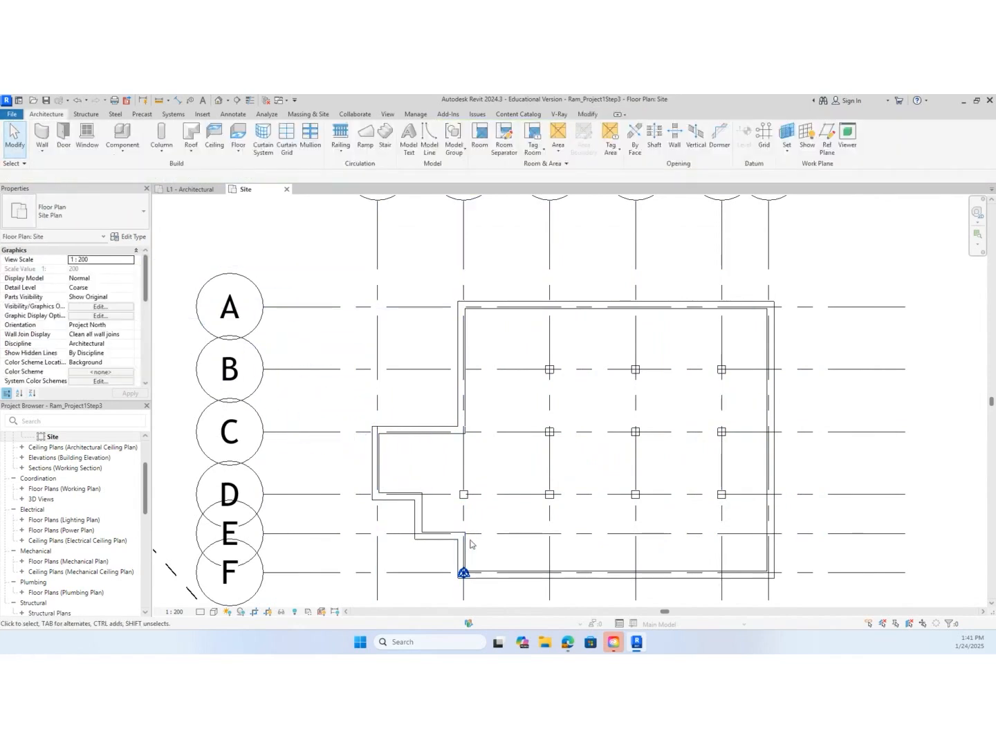
Set the Site plan view's detail level to Fine
scroll(631, 523, "up", 2)
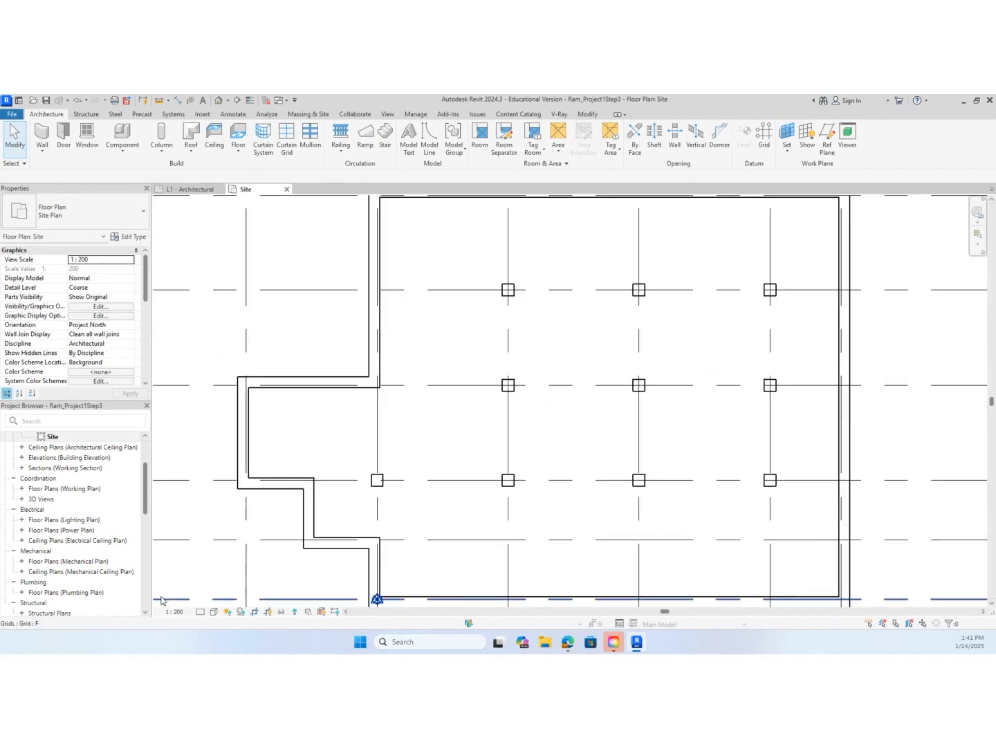
left_click(202, 611)
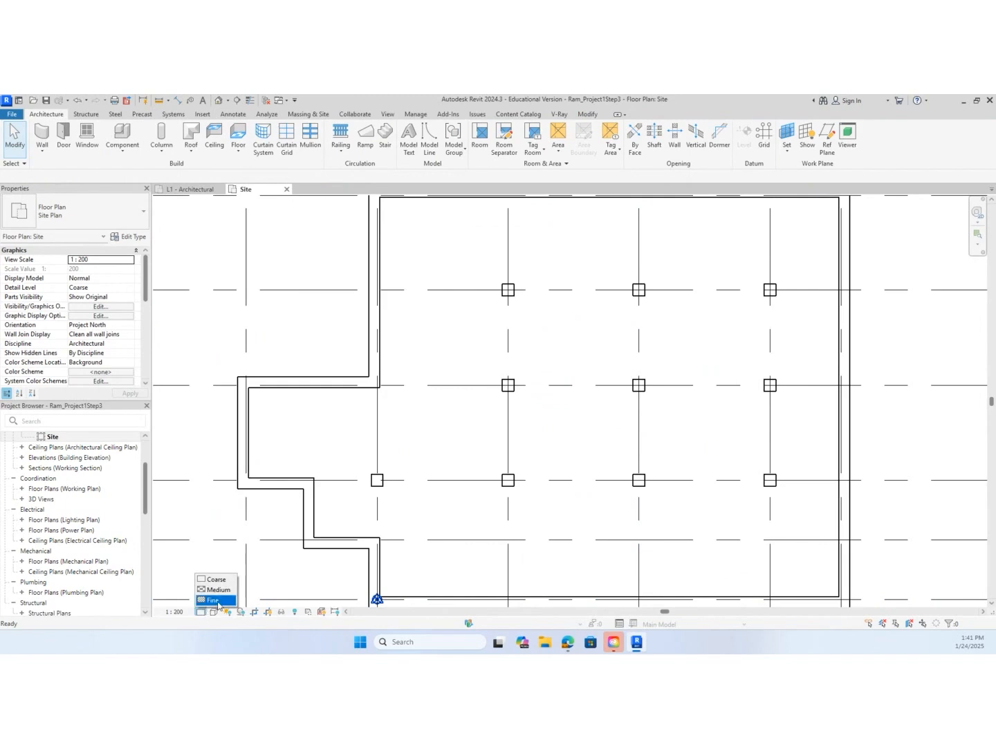
left_click(215, 599)
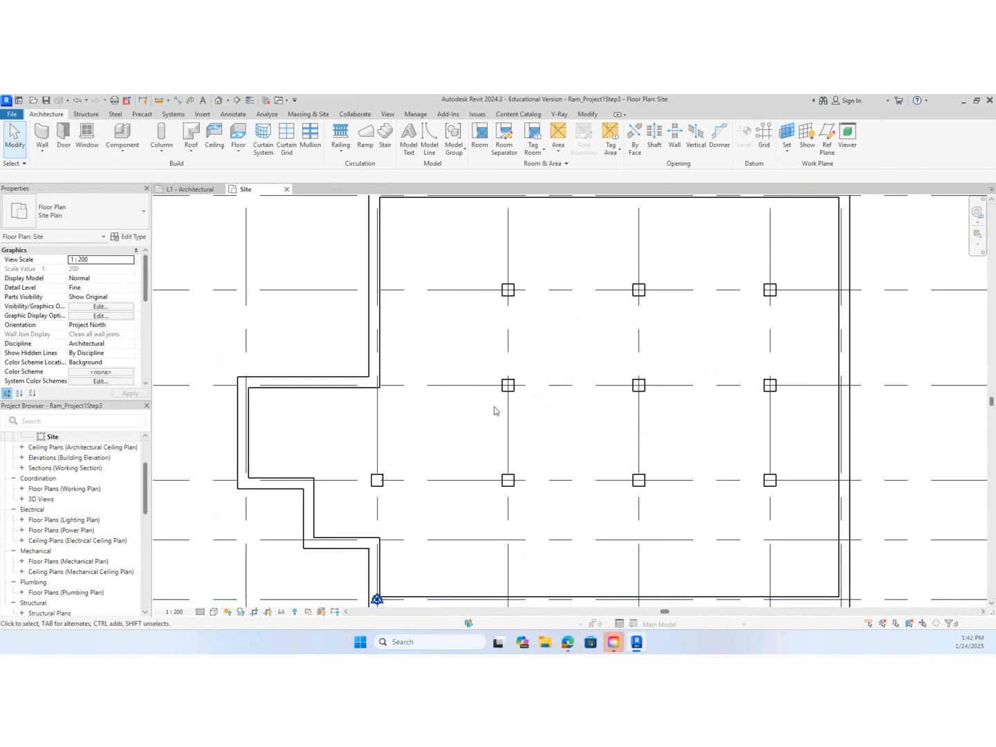
scroll(495, 419, "down", 2)
middle_click_drag(494, 428, 459, 417)
scroll(453, 416, "up", 1)
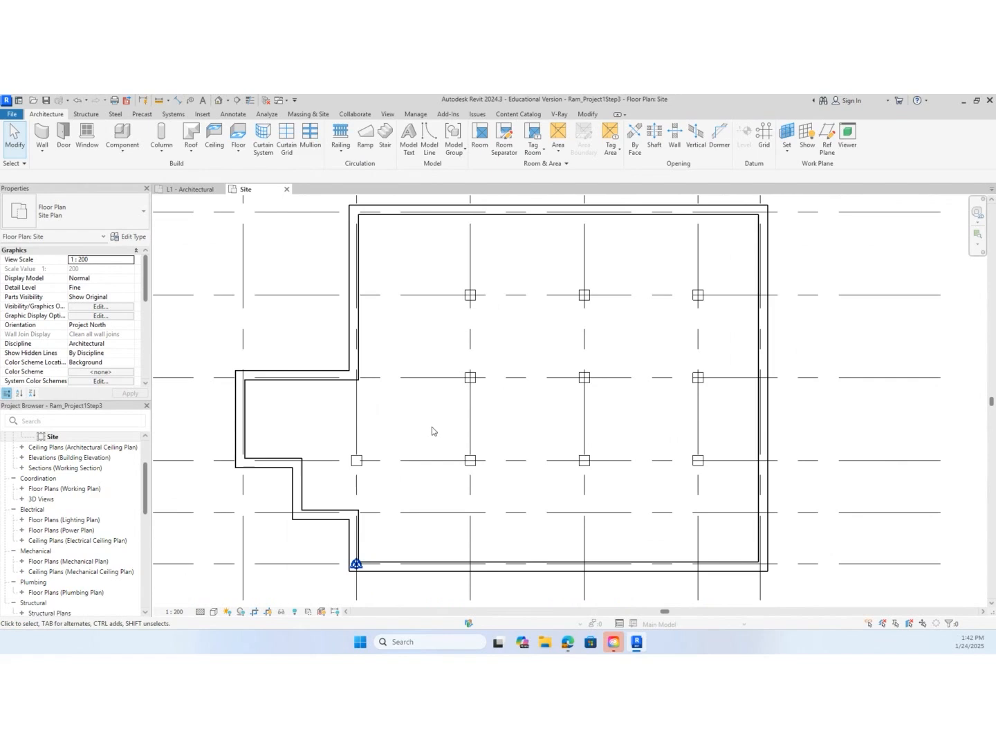
Start the Wall tool with Ram_Exterior - Brick on Mtl. Stud as the wall type
key("w")
key("a")
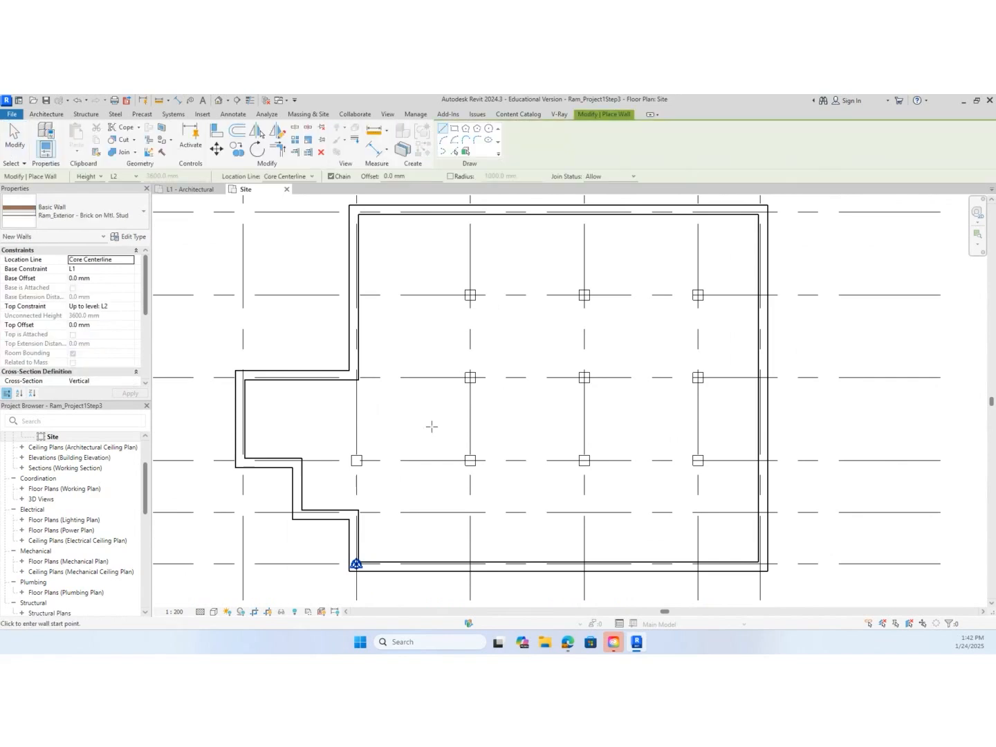
left_click(131, 221)
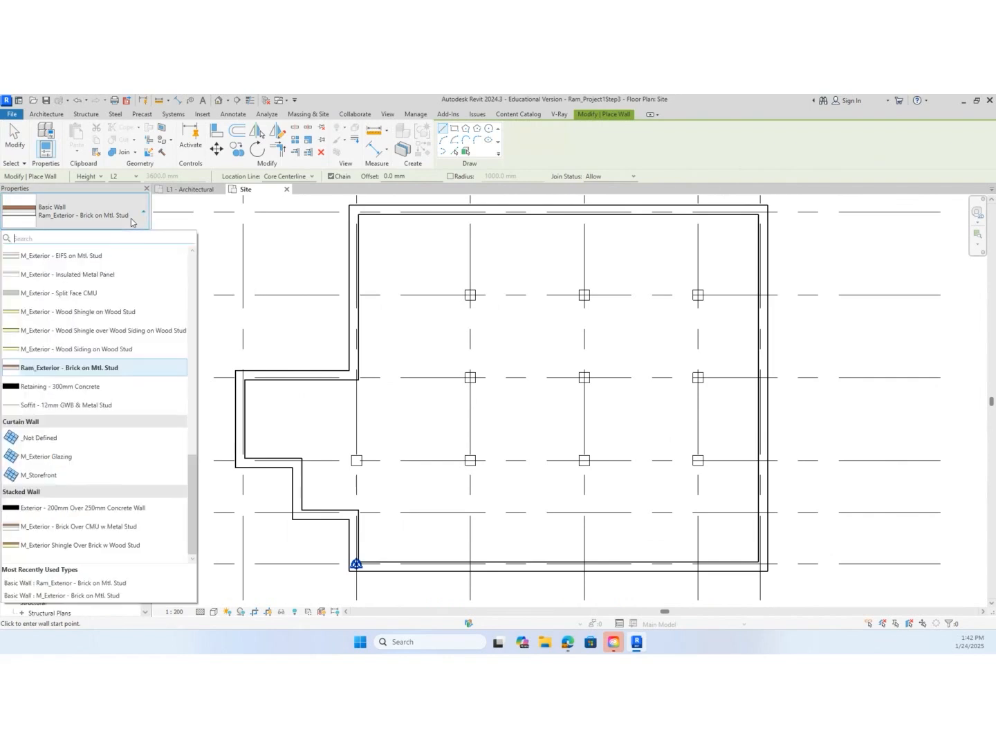
left_click(132, 371)
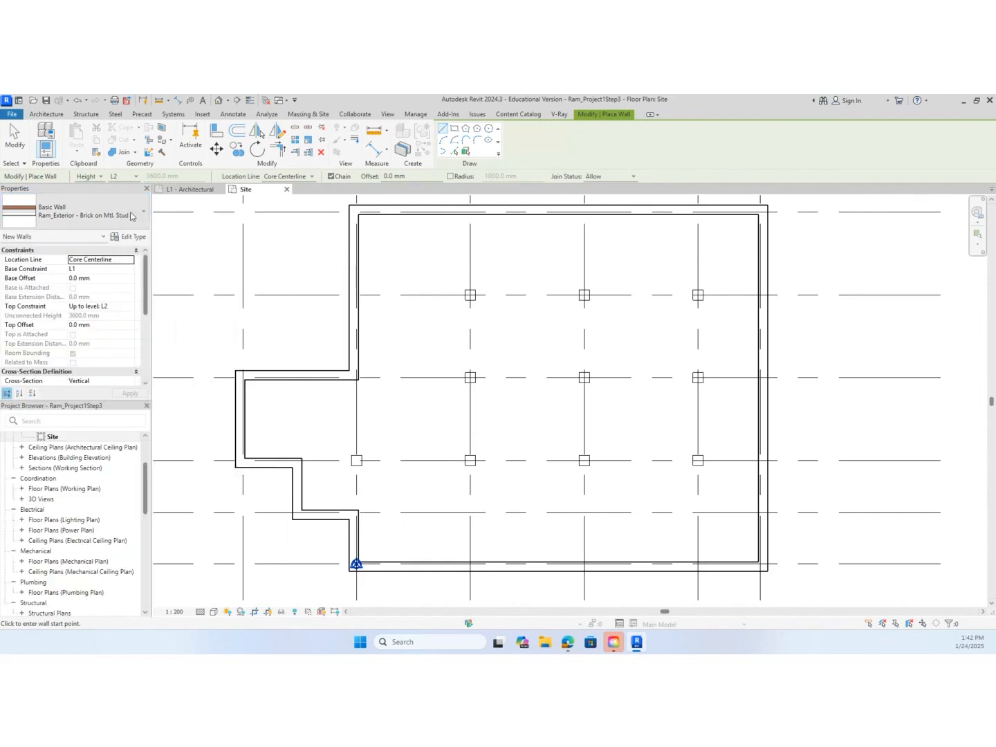
Duplicate the exterior wall type as Ram_Interior - Gyp on Mtl. Stud and examine its layers in the section preview
left_click(129, 236)
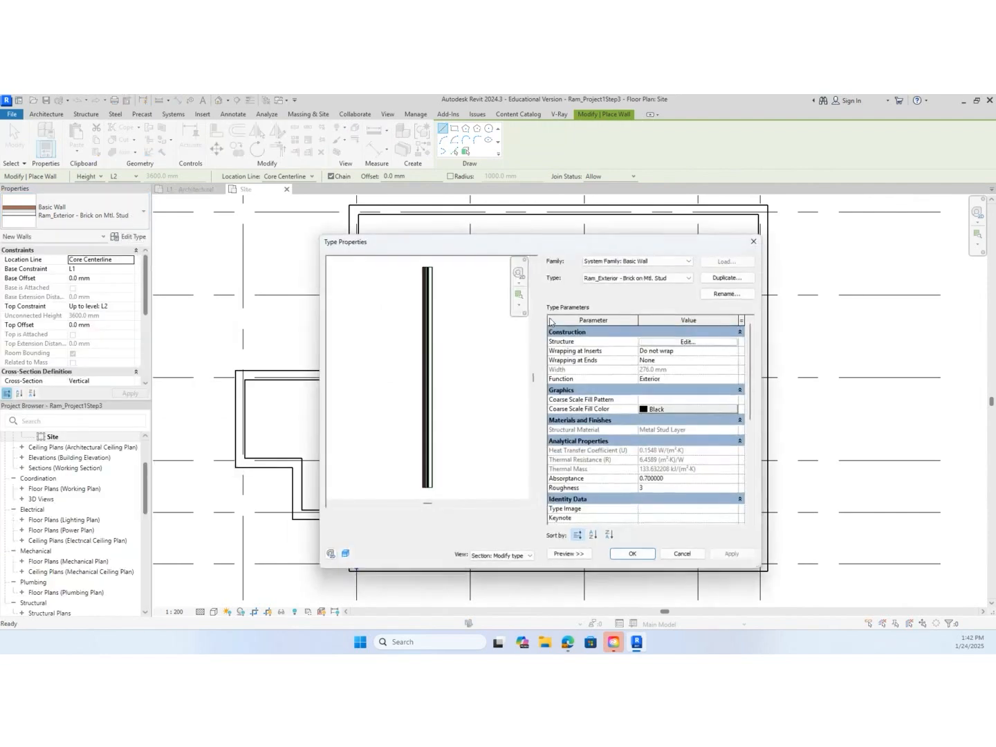
left_click(615, 281)
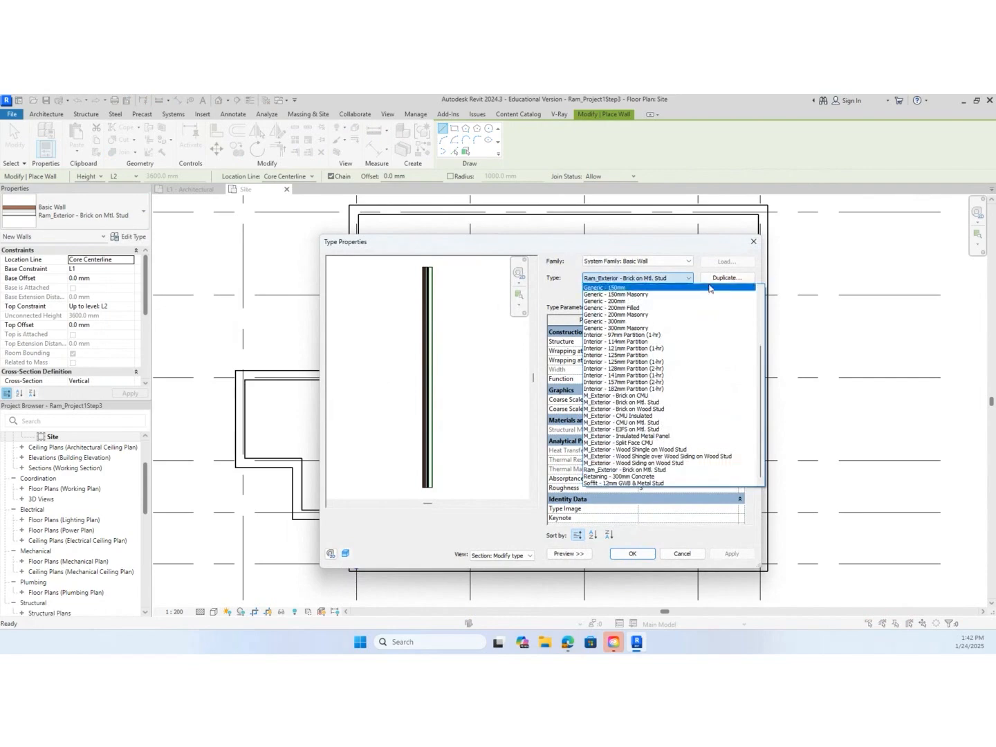
left_click(713, 279)
left_click(714, 281)
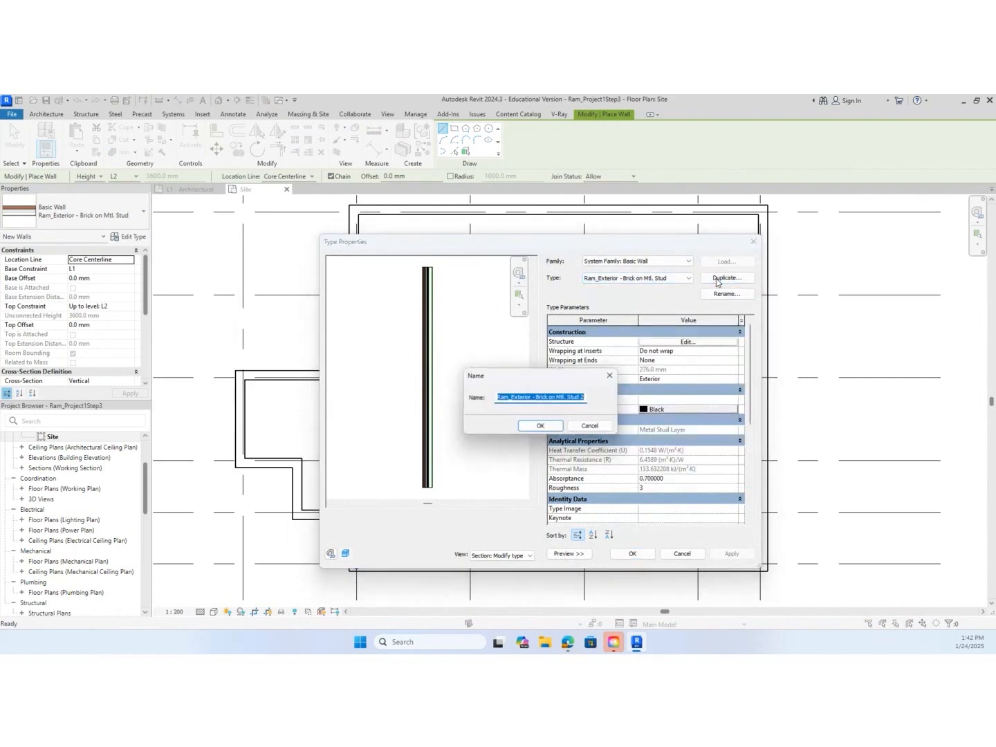
left_click(516, 396)
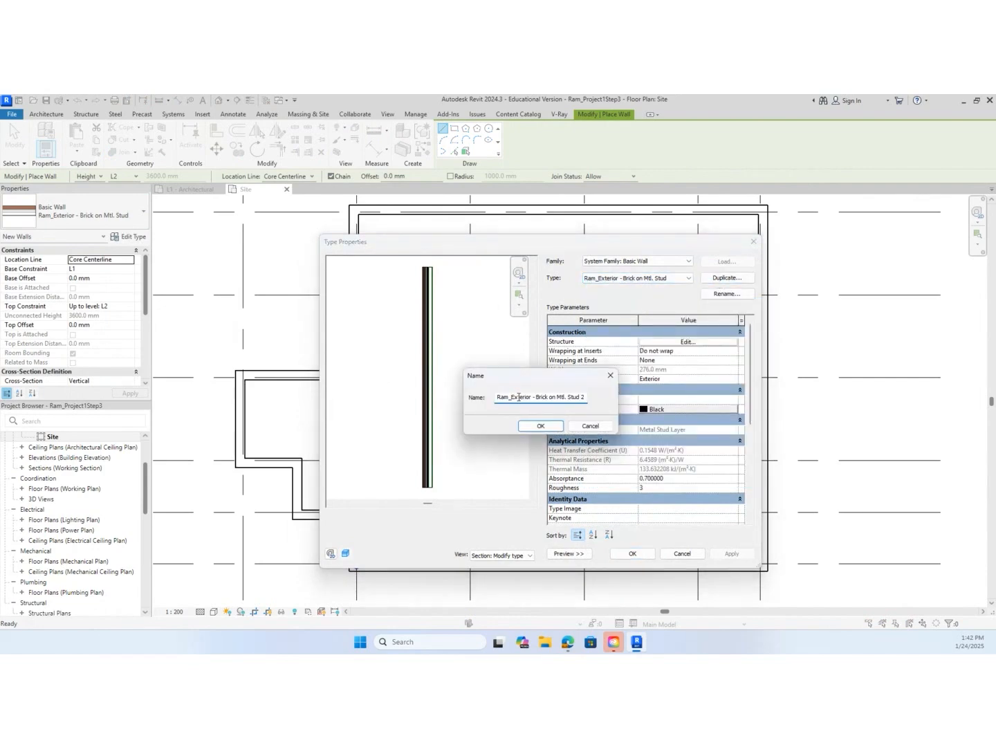
key("BackSpace")
key("BackSpace")
type("In")
left_click(546, 397)
key("BackSpace")
key("BackSpace")
key("BackSpace")
key("BackSpace")
key("BackSpace")
key("BackSpace")
type("Gyp")
left_click(539, 426)
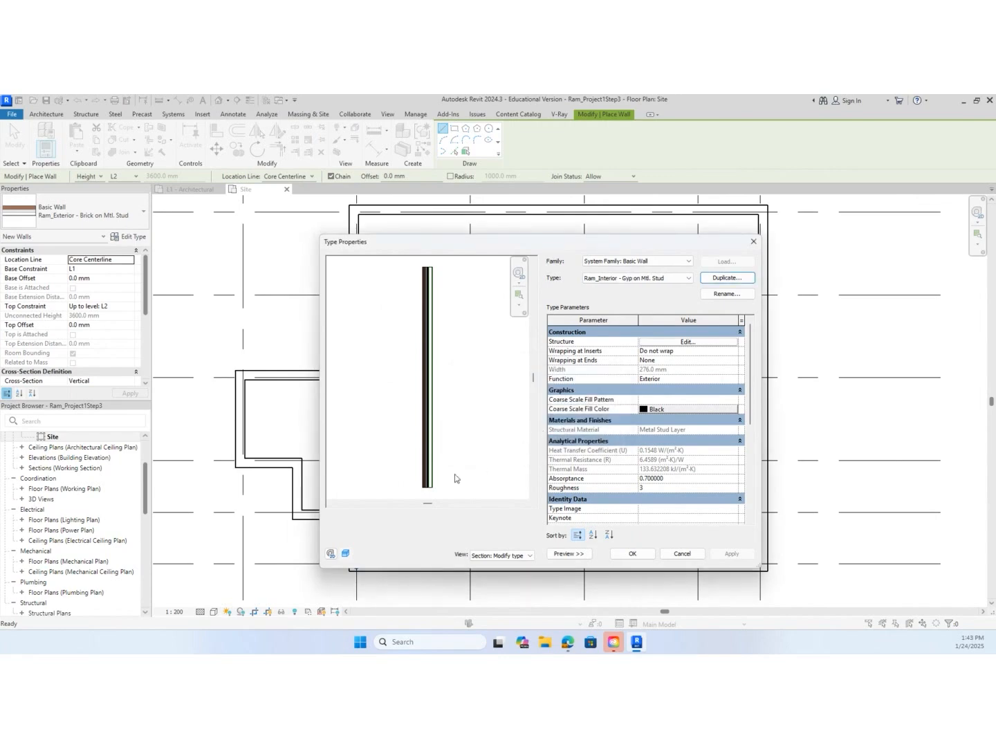
scroll(430, 495, "up", 3)
scroll(427, 492, "up", 5)
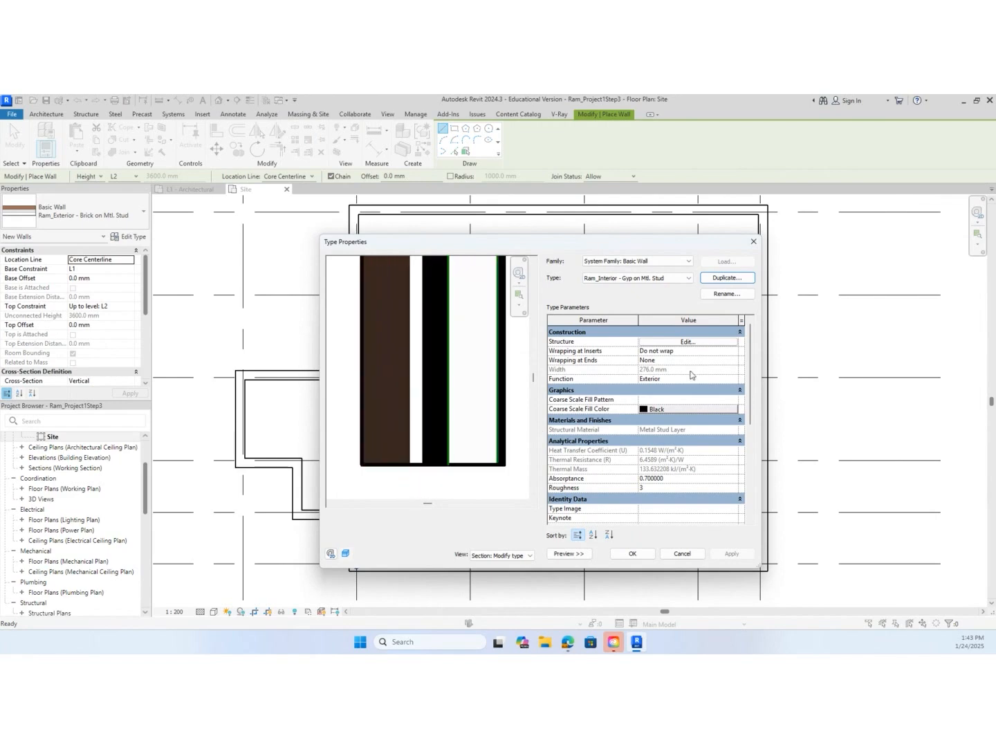
Edit the interior wall type's structure and delete its brick, air and rigid insulation layers
left_click(682, 341)
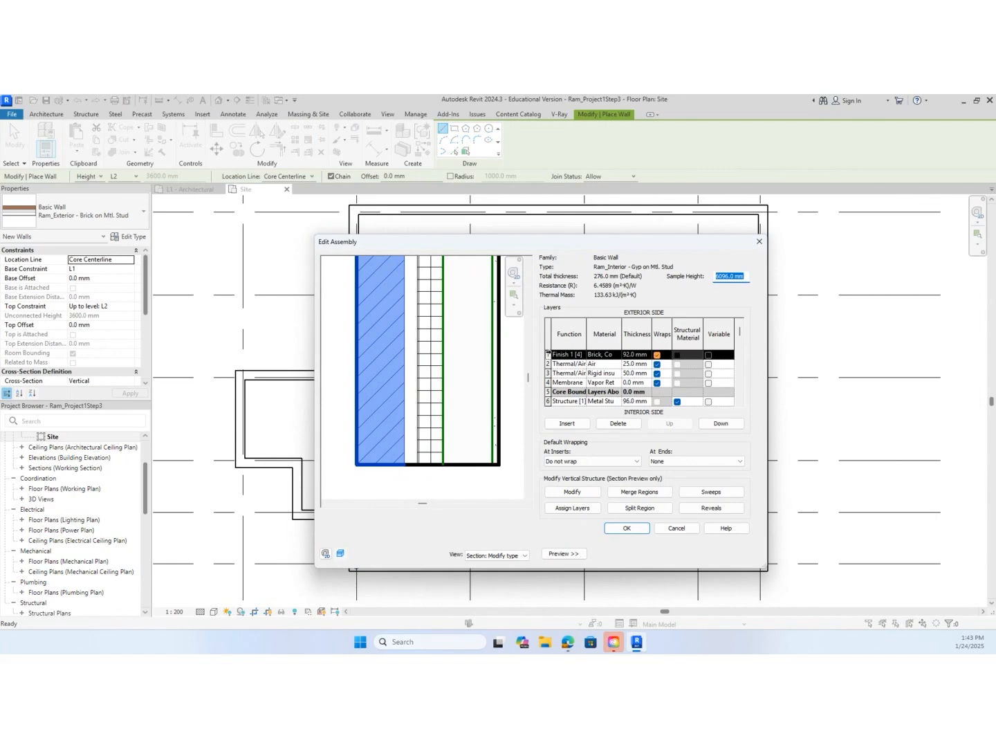
left_click(622, 424)
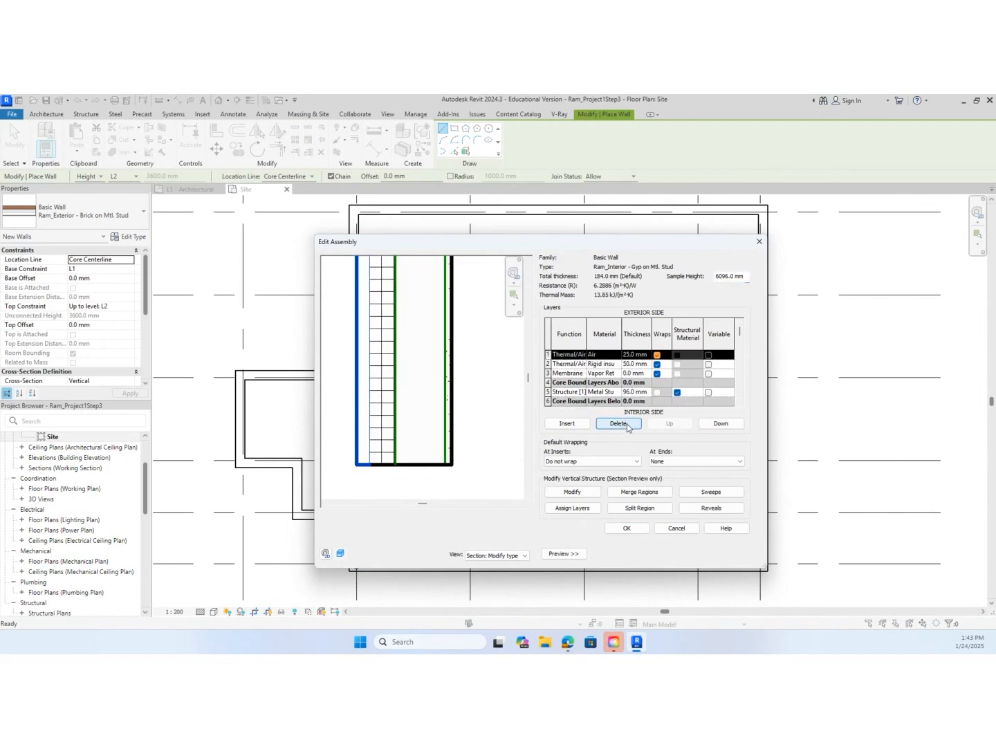
left_click(622, 425)
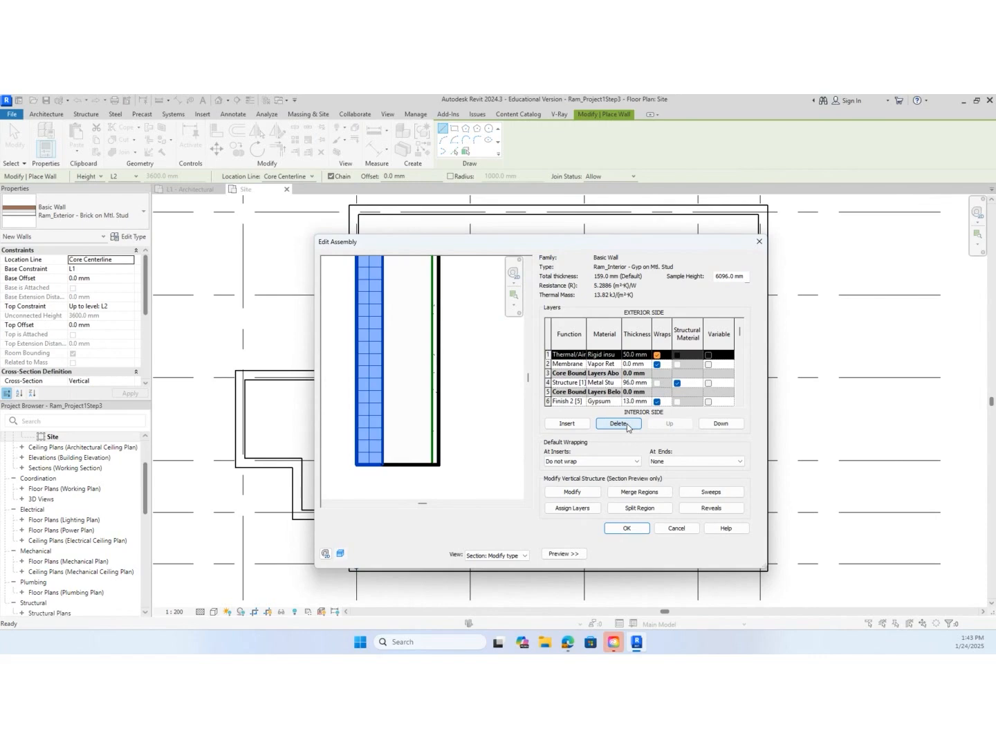
left_click(625, 424)
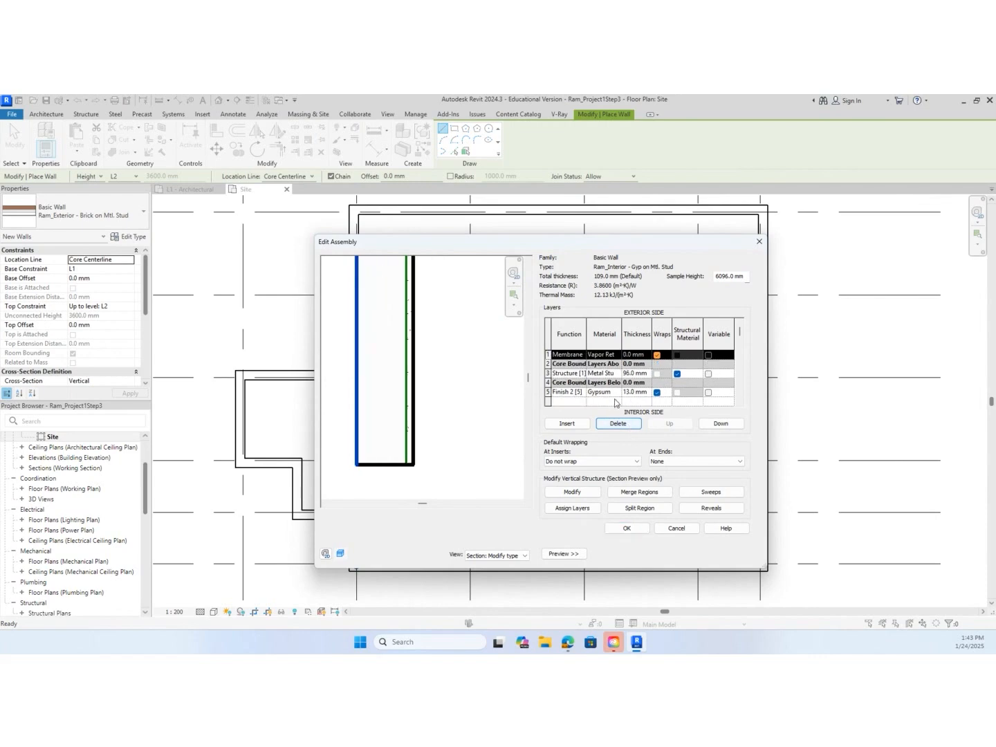
Change the exterior-side vapor retarder layer to Finish 1 [4] with the Gypsum Wall Board material
left_click(581, 358)
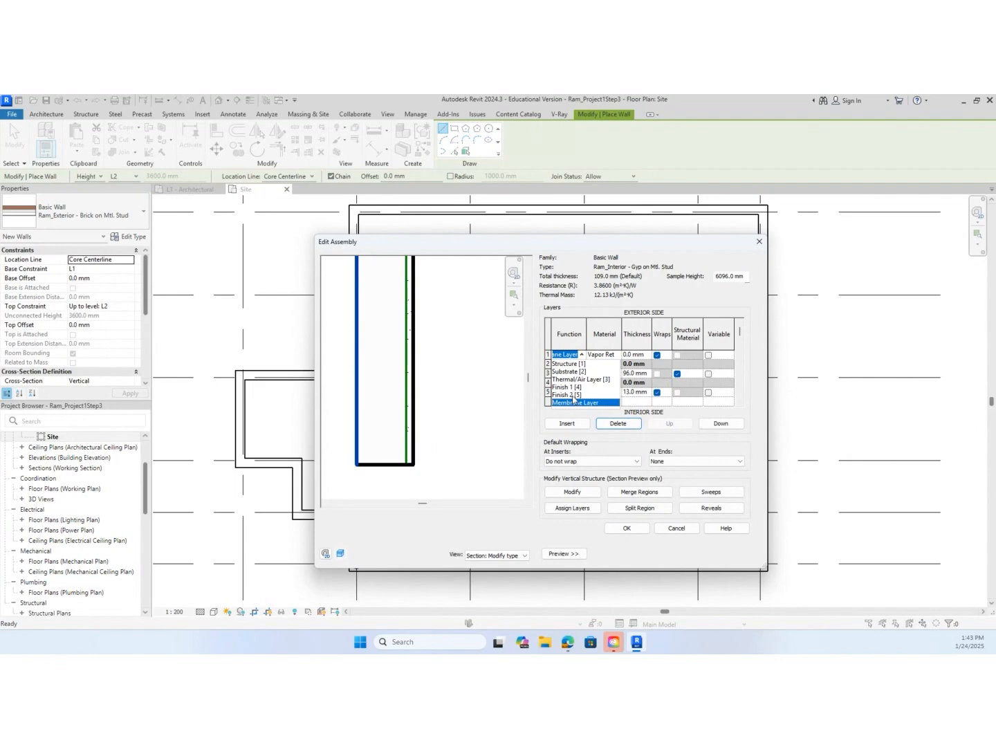
left_click(574, 387)
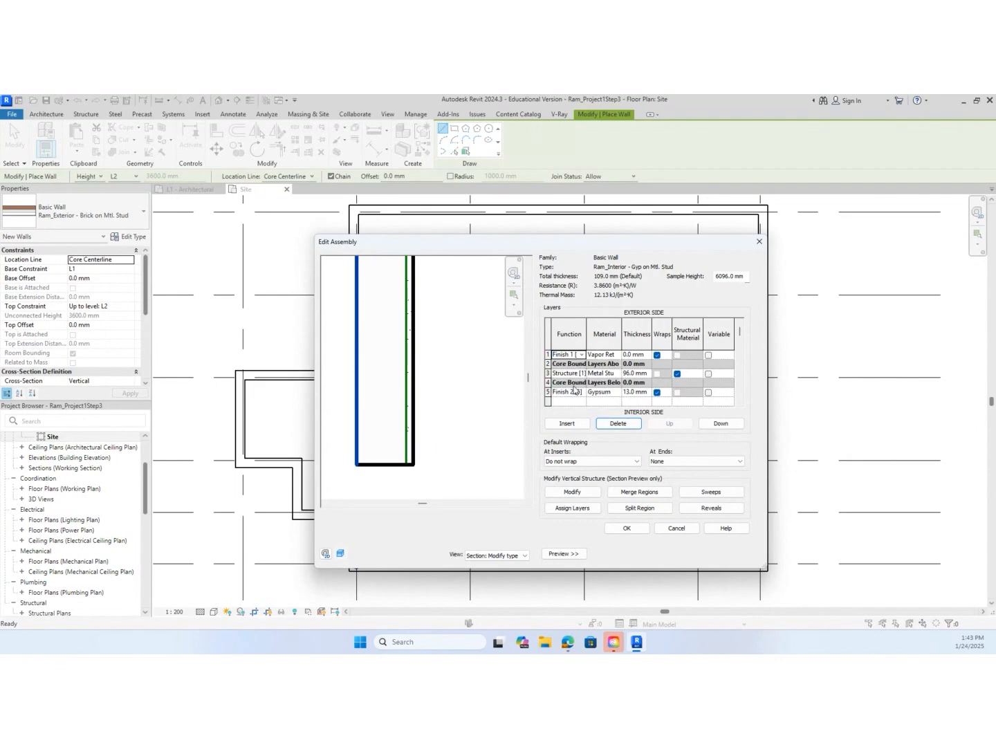
left_click(613, 354)
left_click(616, 354)
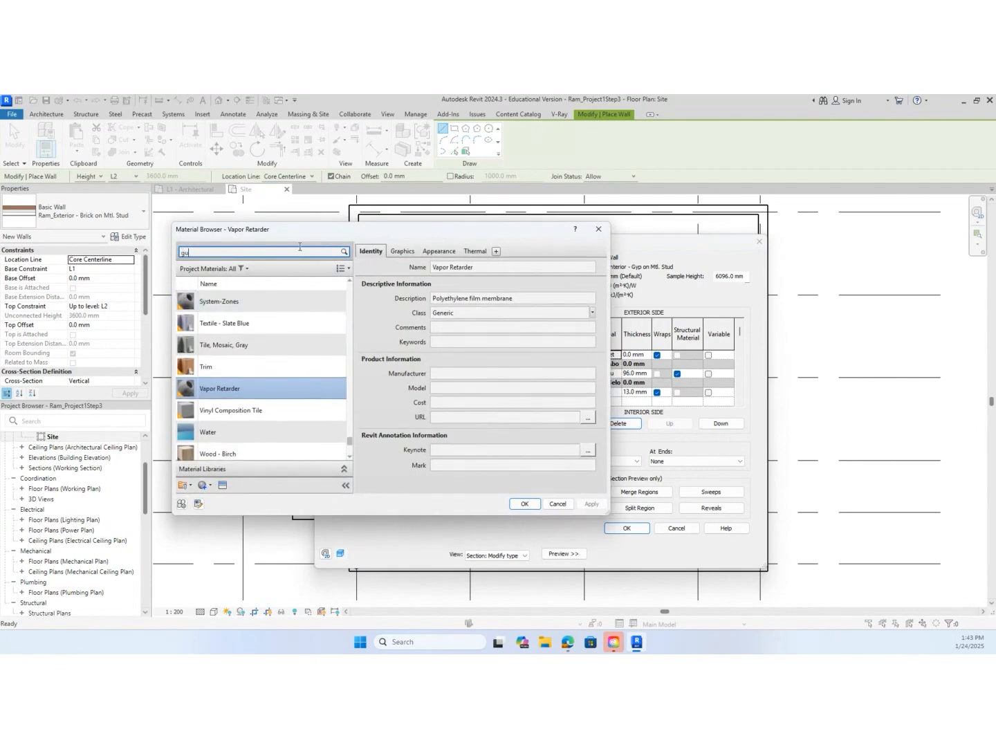
key("BackSpace")
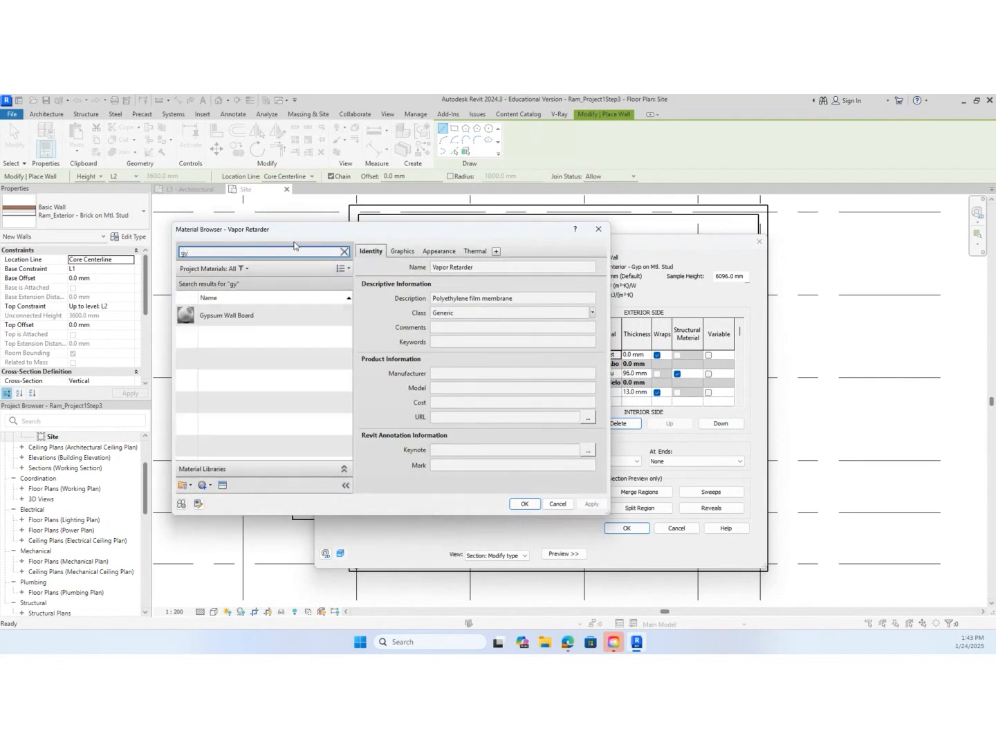
left_click(258, 315)
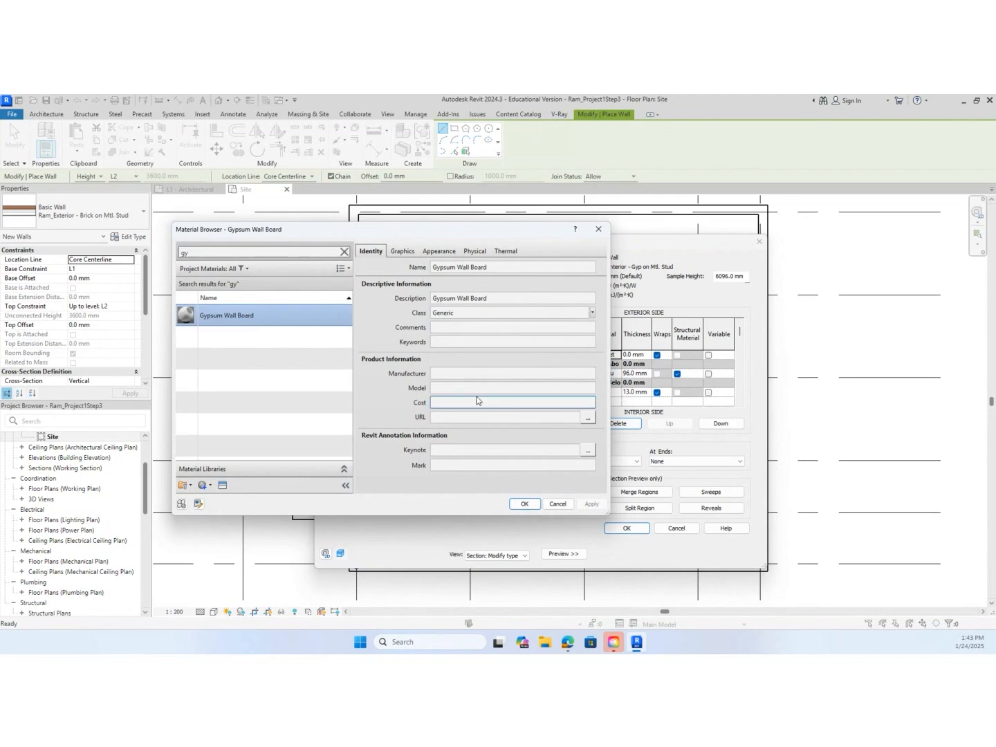
left_click(524, 504)
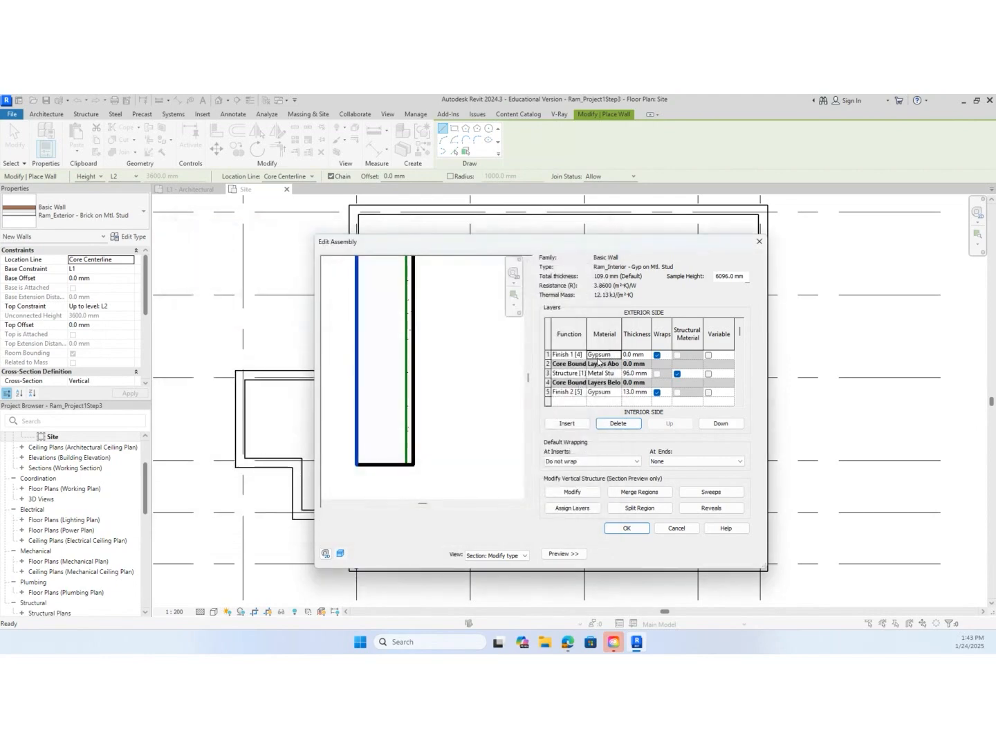
Set the Finish 1 gypsum layer's thickness to 13 mm and accept the Ram_Interior - Gyp on Mtl. Stud type
left_click(633, 356)
type("13")
left_click(643, 373)
scroll(401, 410, "up", 3)
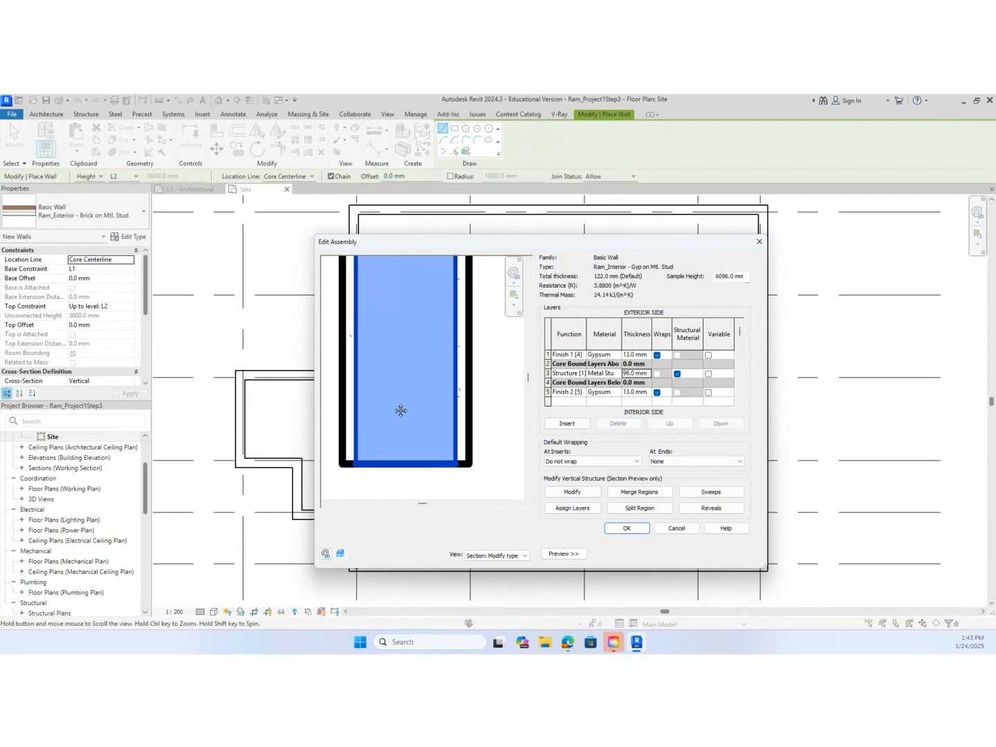
middle_click_drag(400, 410, 415, 404)
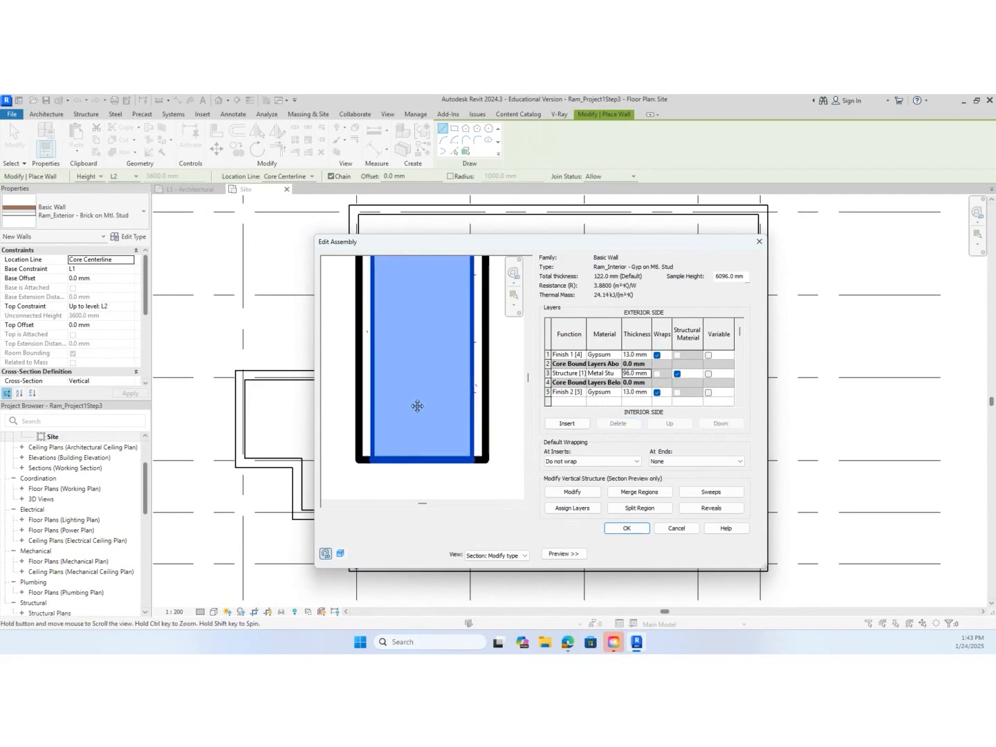
left_click(555, 493)
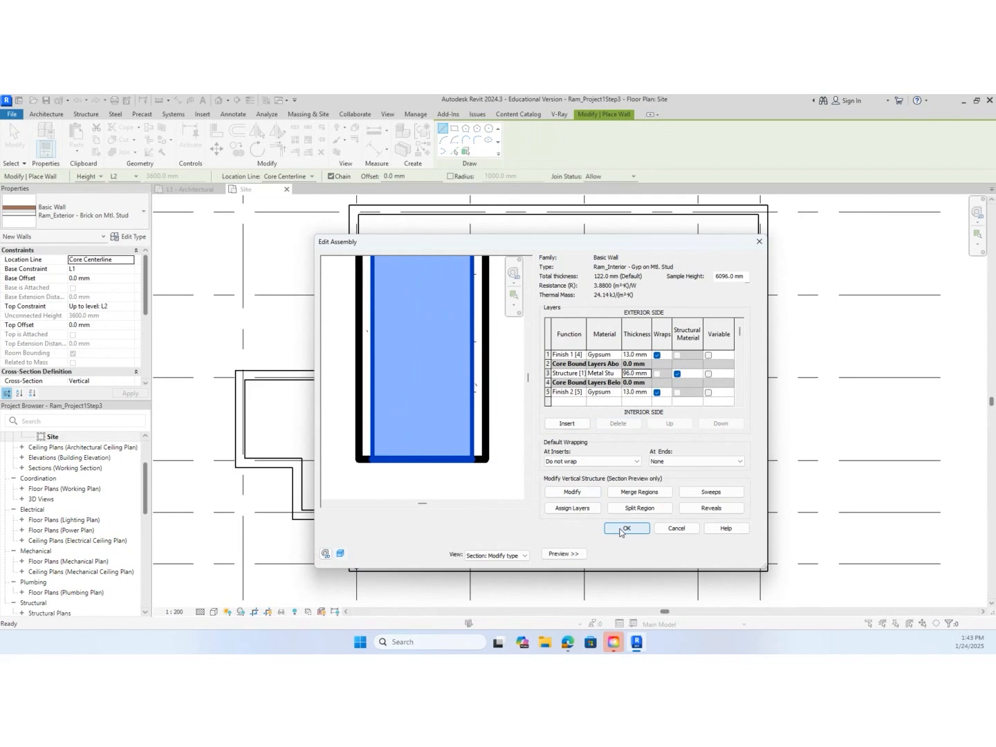
left_click(622, 529)
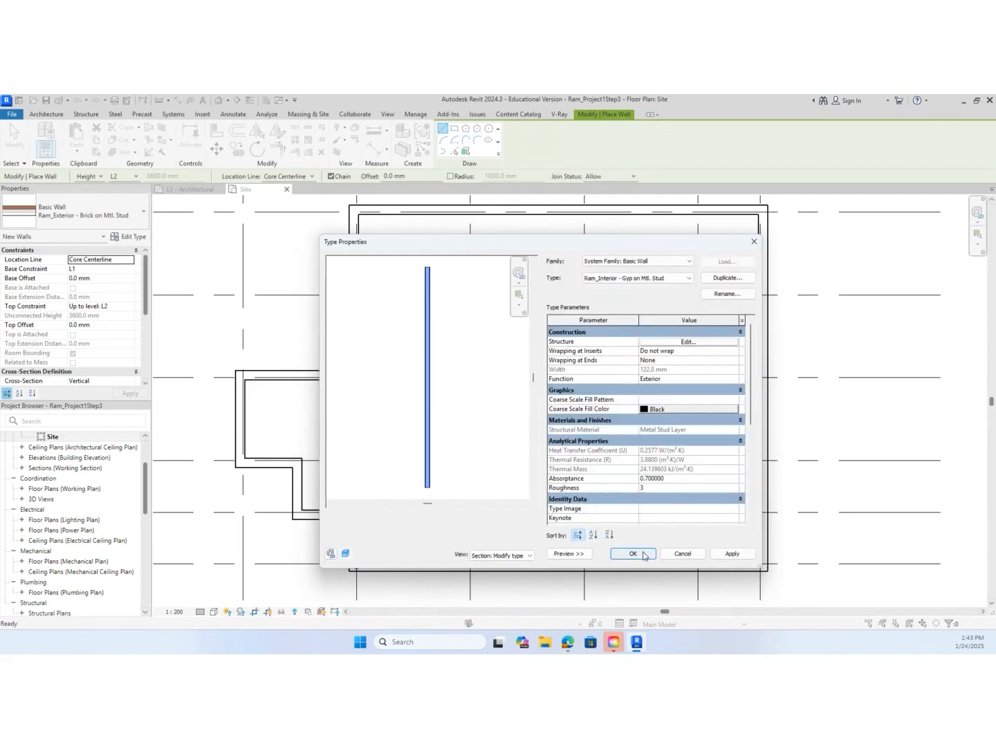
left_click(645, 552)
Draw an interior wall along grid C from the grid 2 intersection to the near face of the grid 3 column, and save the project
scroll(382, 360, "up", 6)
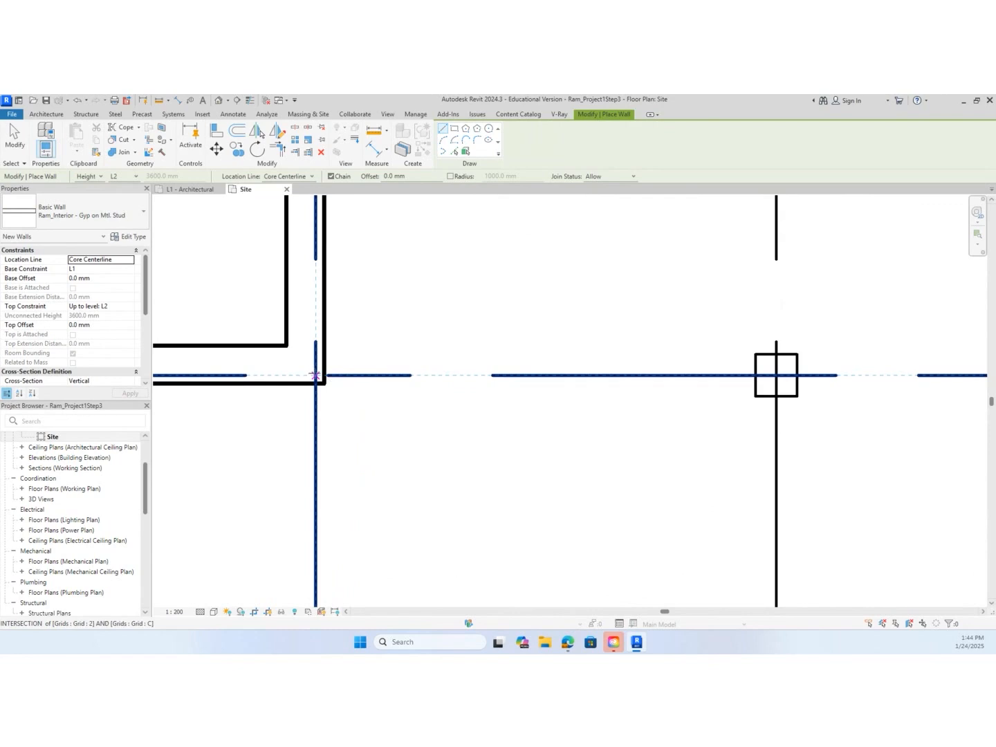
left_click(315, 377)
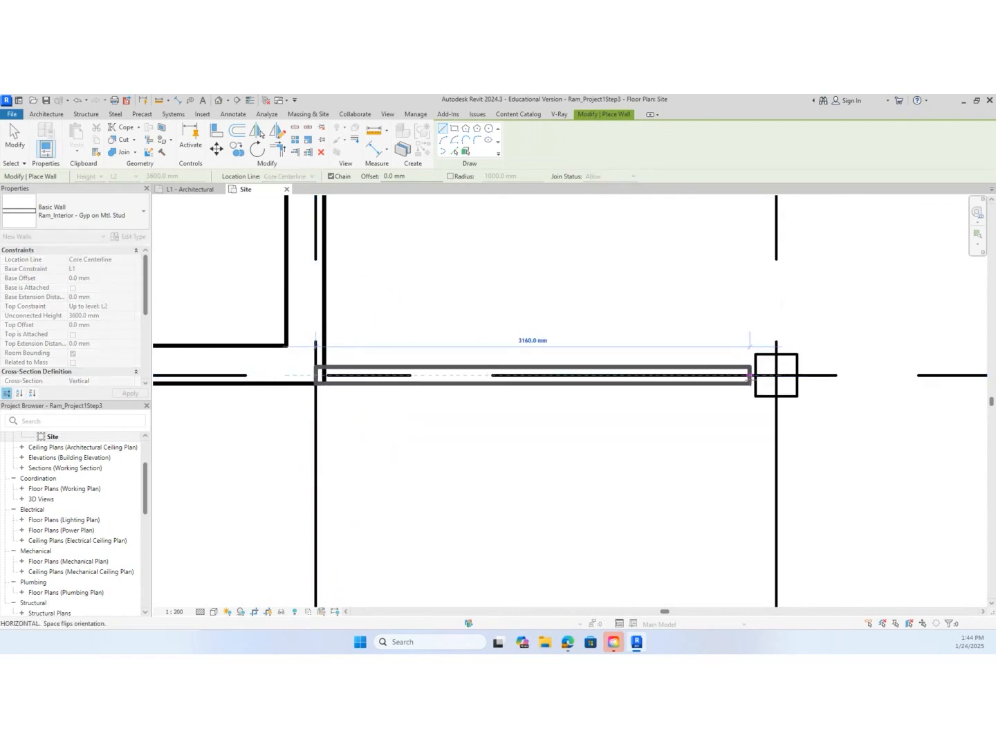
left_click(754, 376)
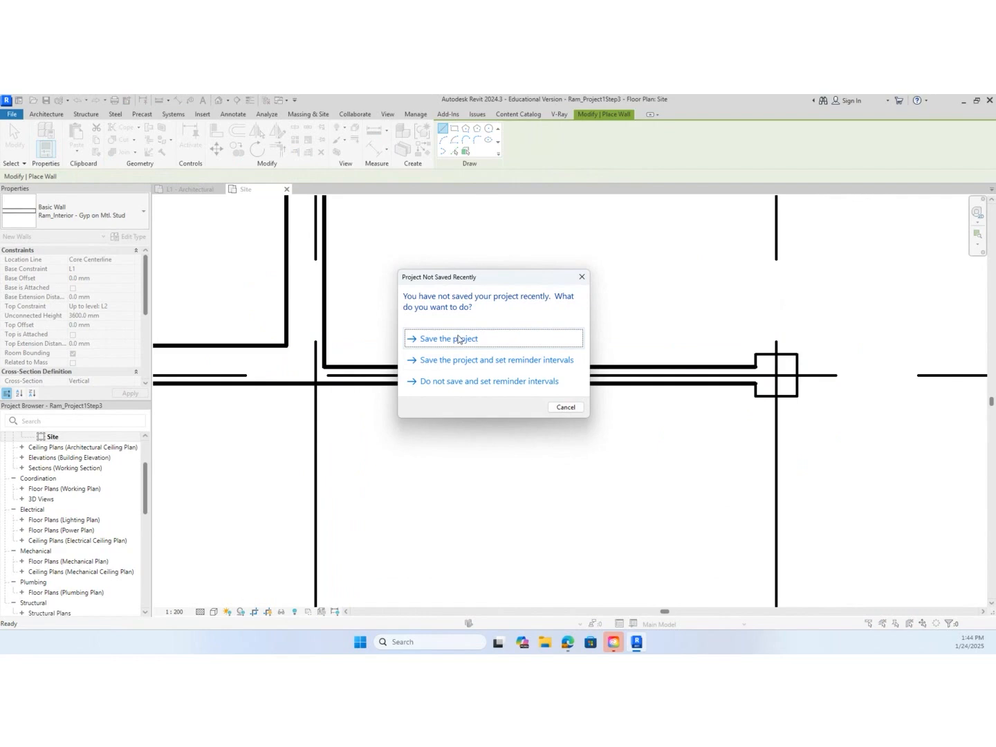
left_click(458, 340)
Draw an interior wall along grid C between the facing sides of the grid 3 and grid 4 columns
middle_click_drag(852, 491, 432, 420)
scroll(412, 382, "up", 1)
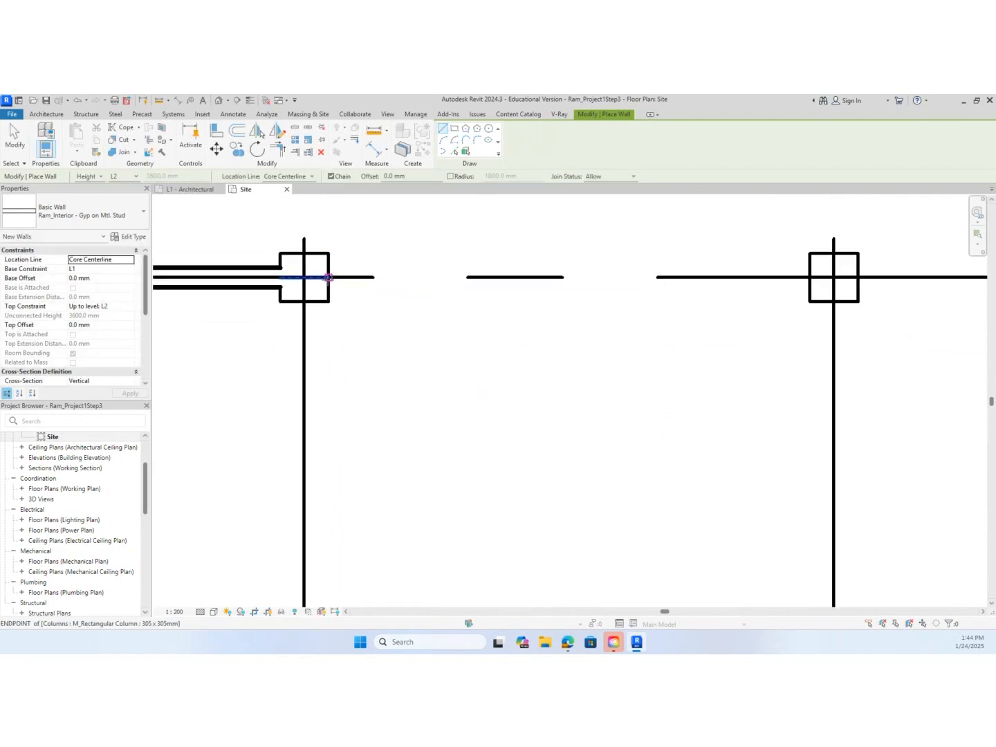
left_click(329, 278)
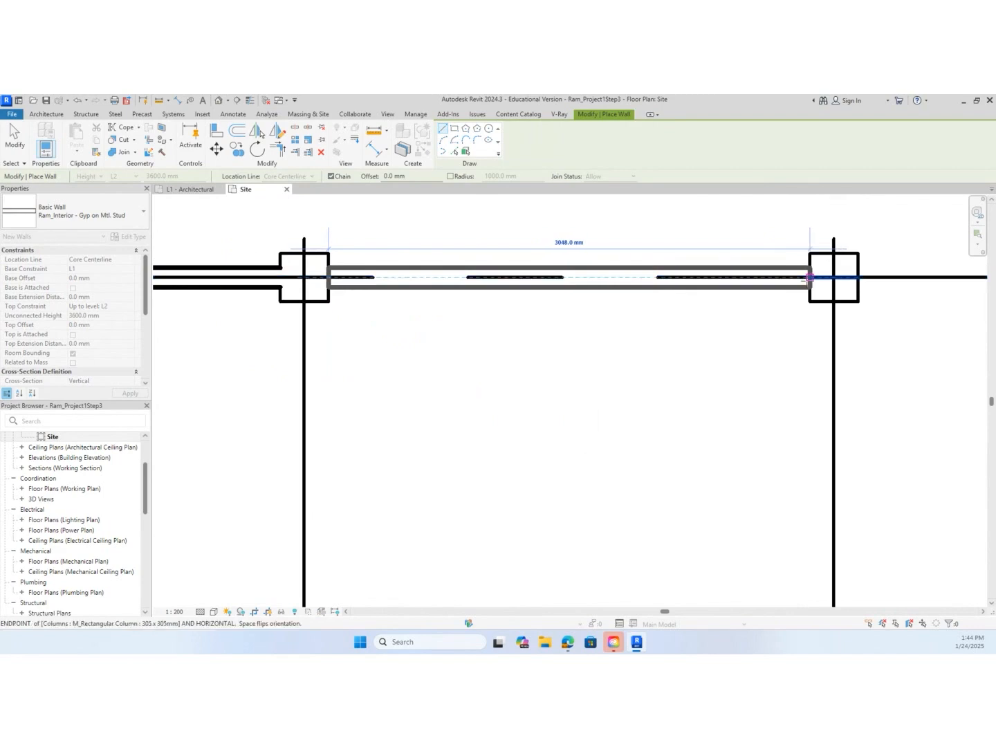
left_click(809, 277)
scroll(810, 367, "down", 5)
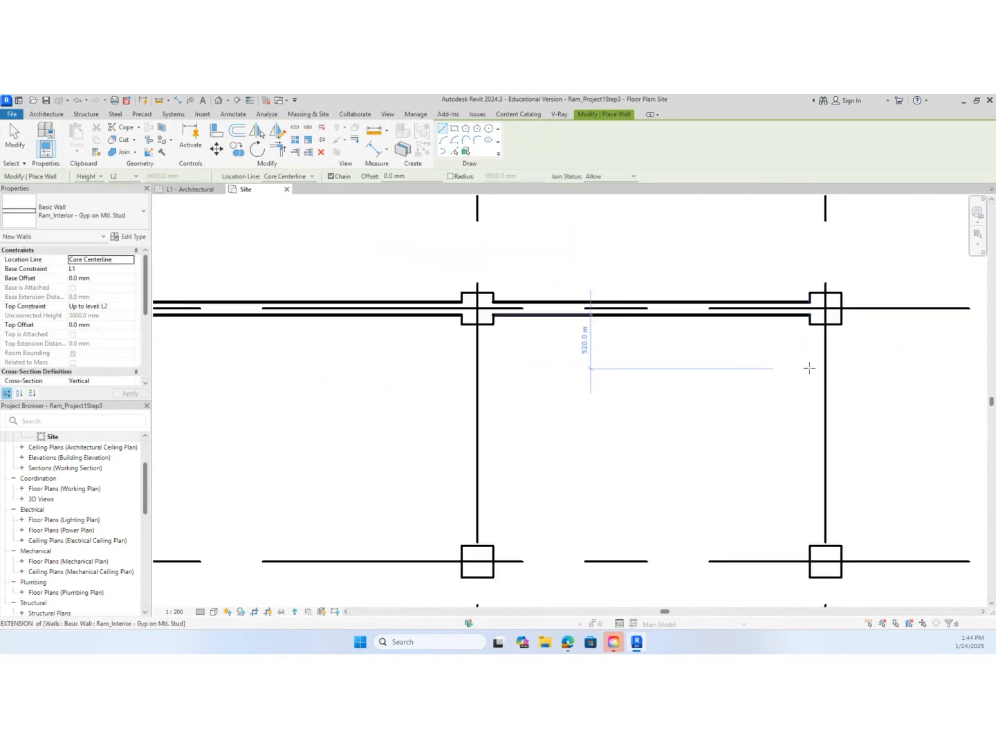
Draw an interior wall along grid C between the facing sides of the grid 4 and grid 5 columns
middle_click_drag(867, 393, 467, 389)
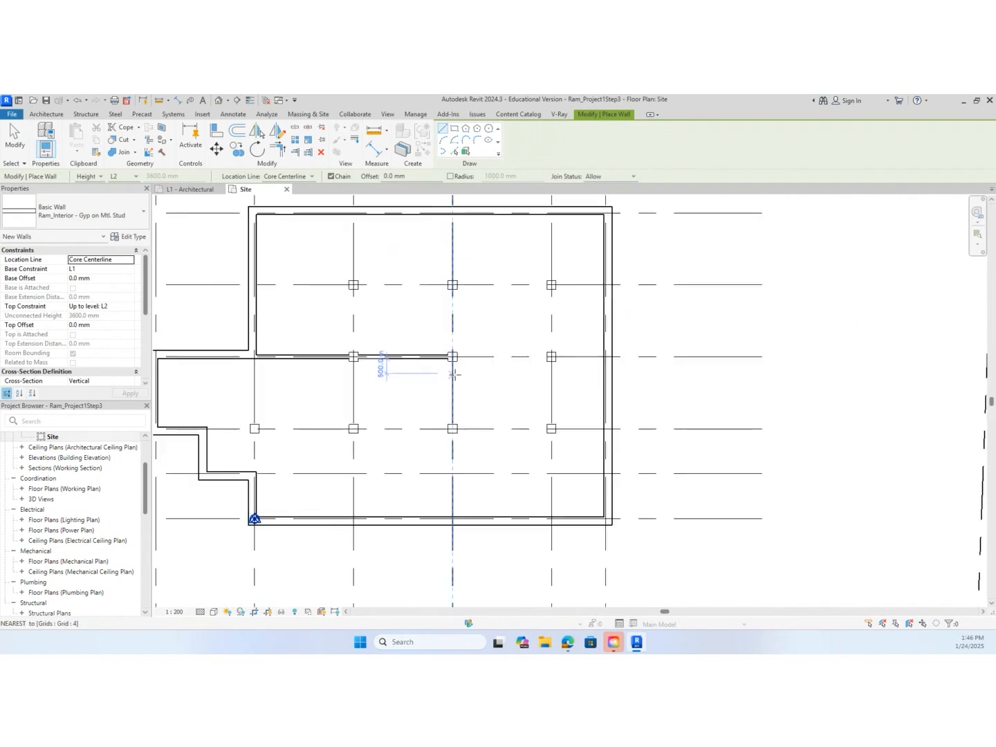
scroll(497, 374, "up", 6)
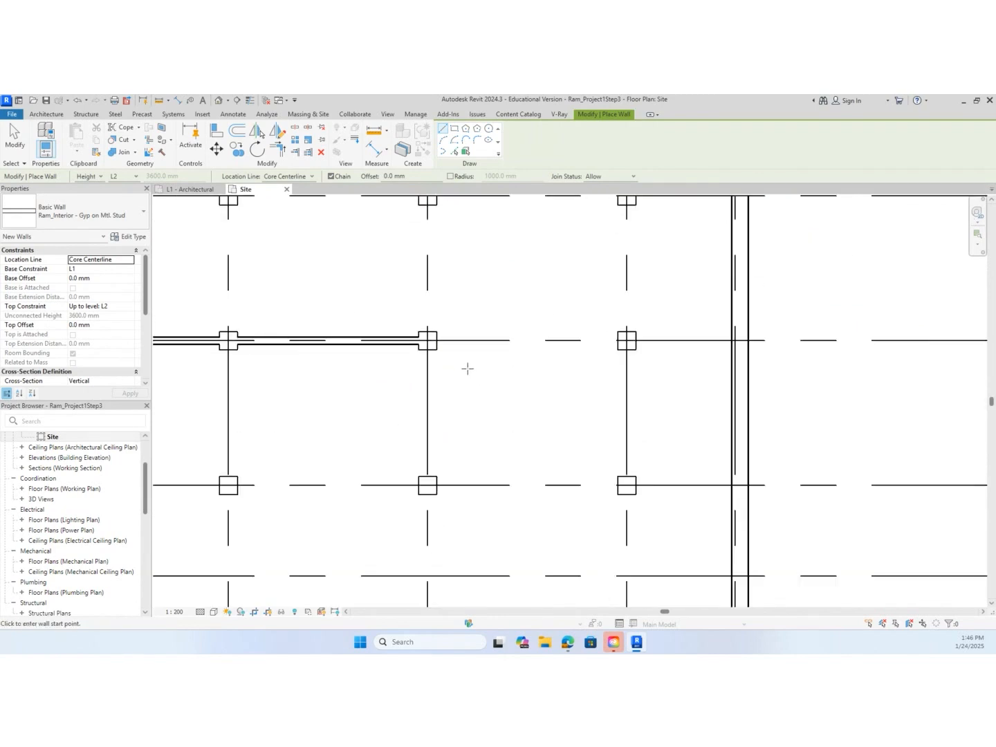
left_click(426, 331)
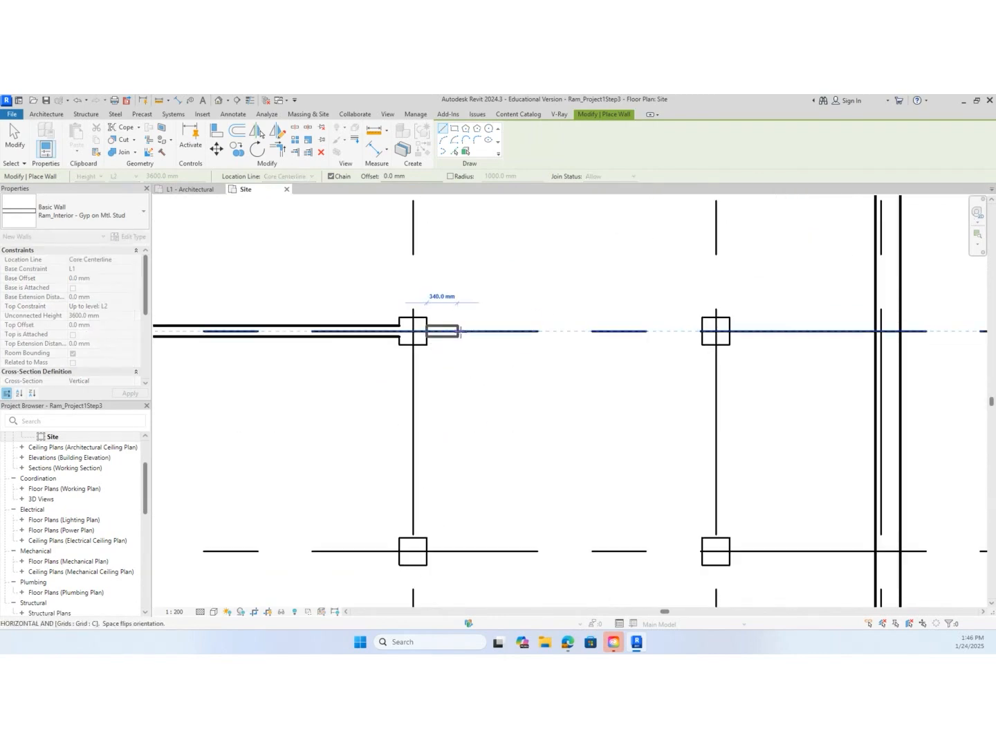
left_click(700, 332)
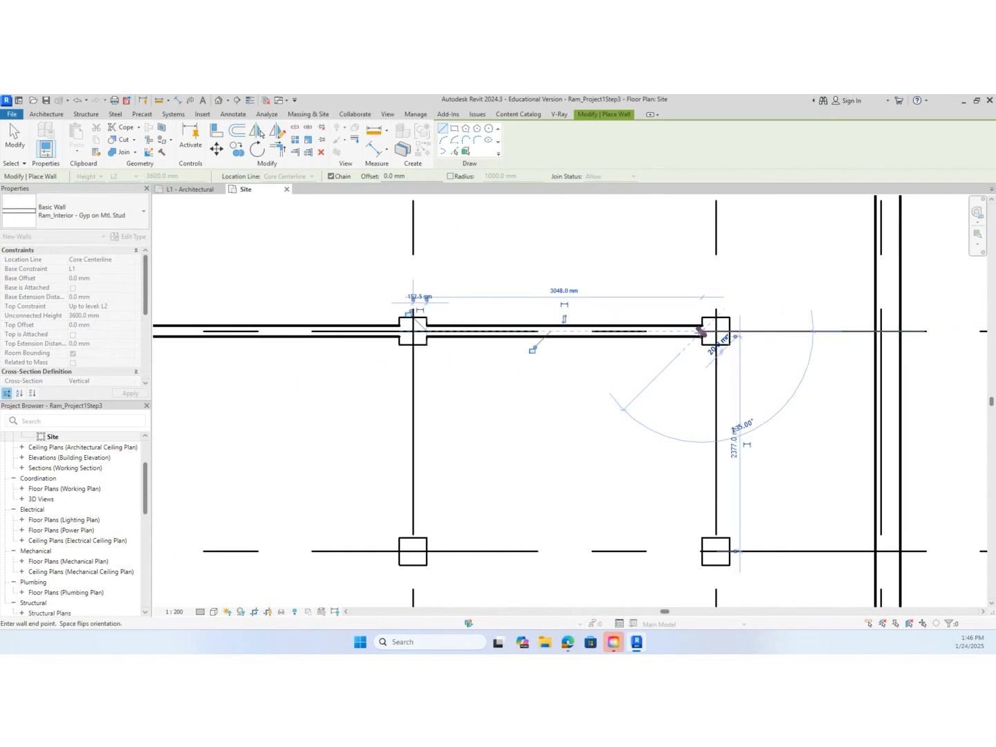
key("Escape")
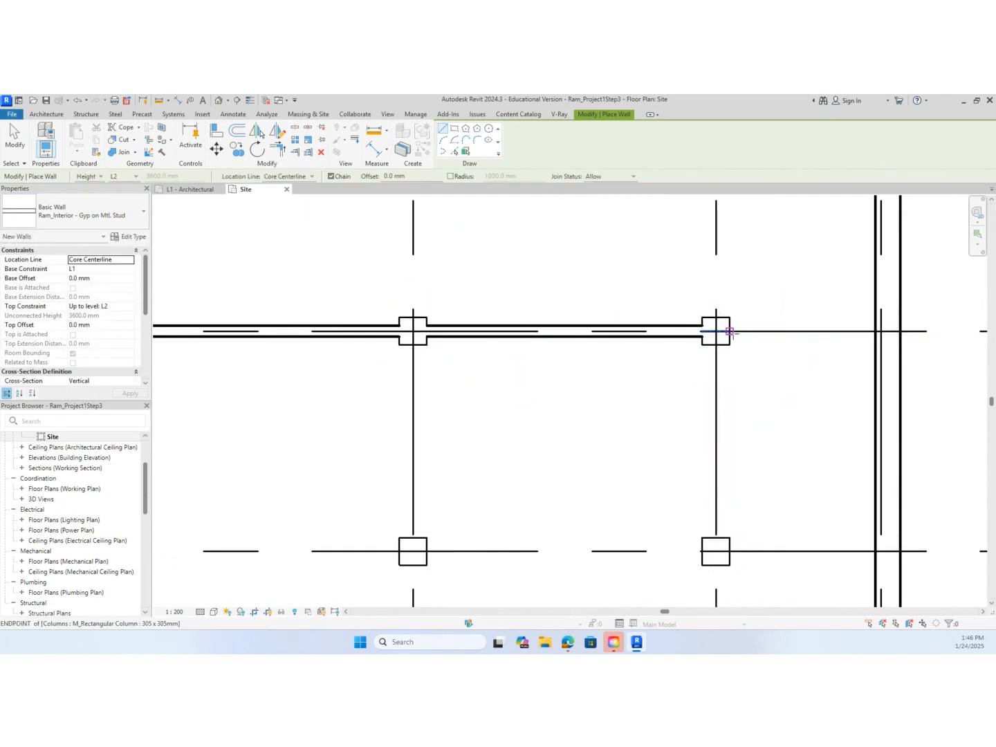
Draw an interior wall along grid C from the grid 5 column's outer face to the exterior wall beyond it
left_click(730, 331)
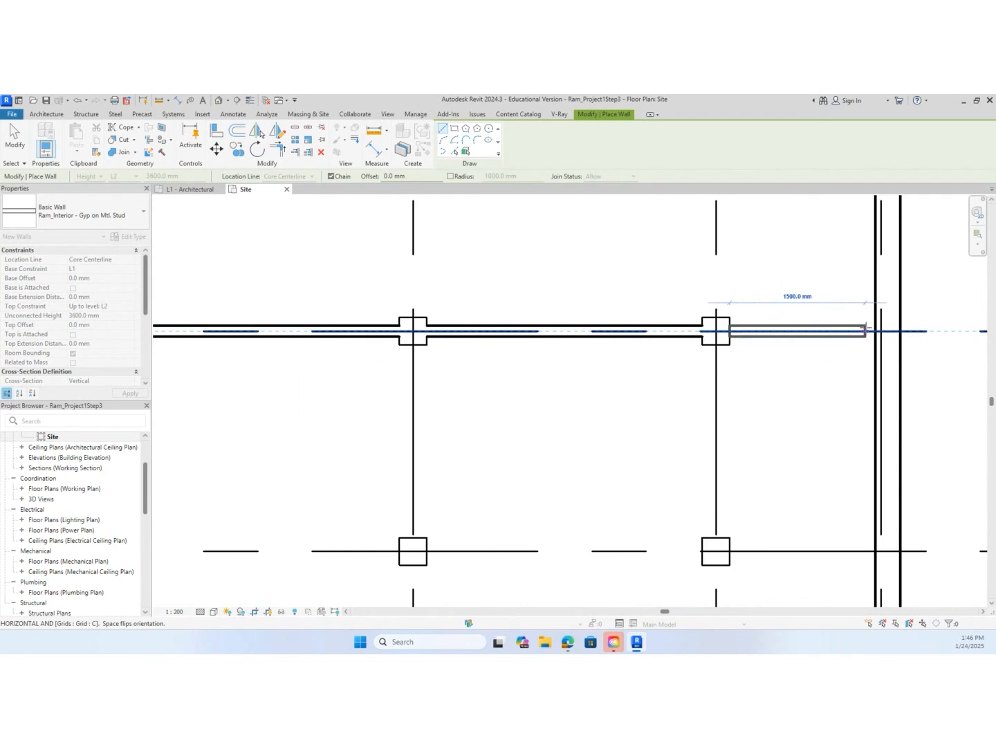
left_click(875, 332)
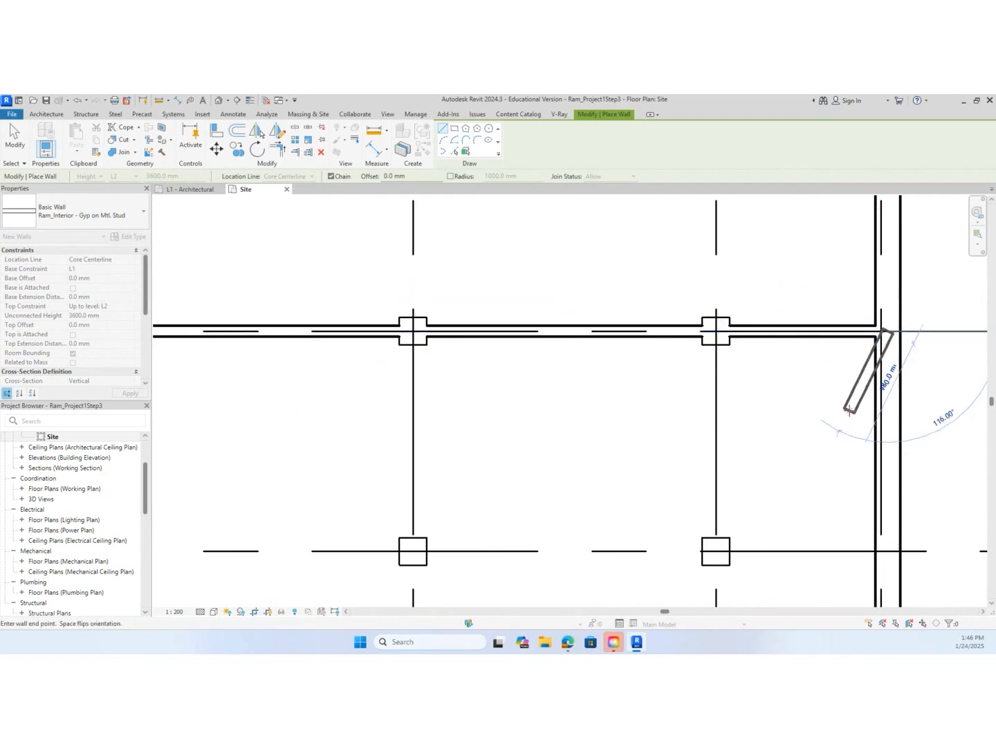
scroll(846, 412, "down", 2)
key("Escape")
scroll(841, 422, "down", 2)
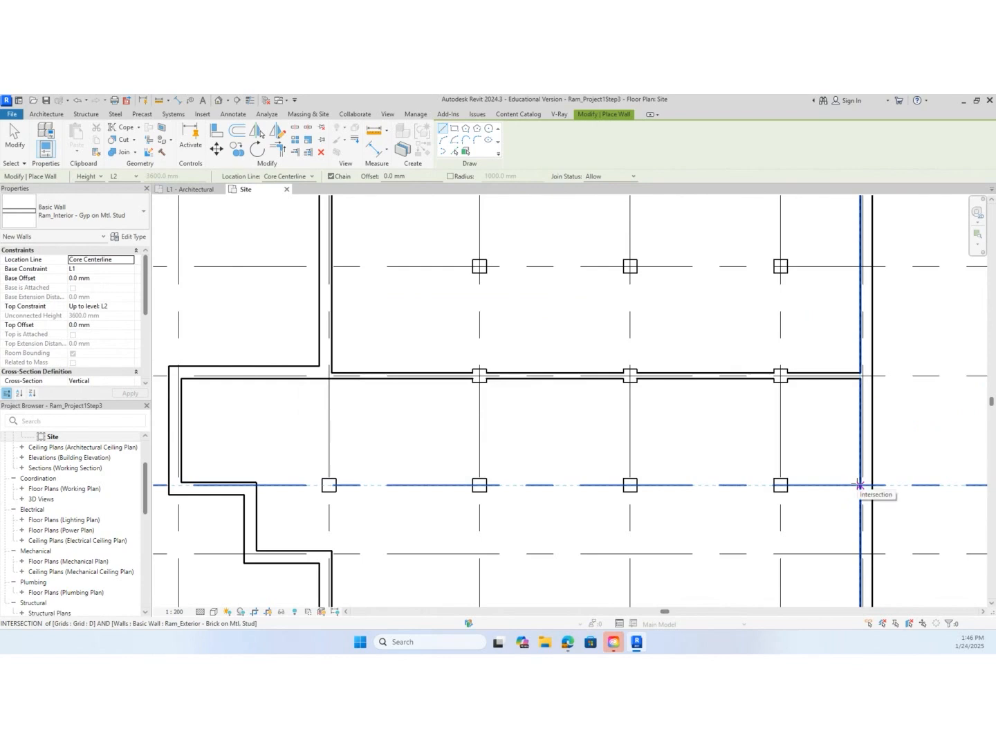
Draw interior walls along grid D from the exterior wall to the grid 5 column, and from that column to the grid 4 column
scroll(860, 484, "up", 3)
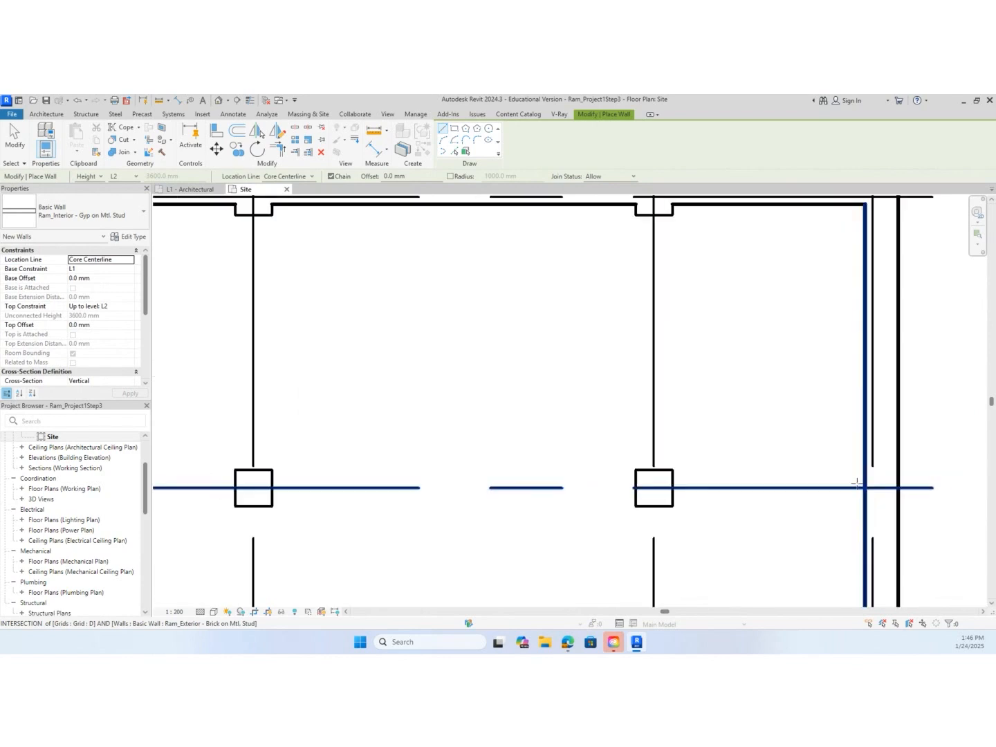
left_click(864, 488)
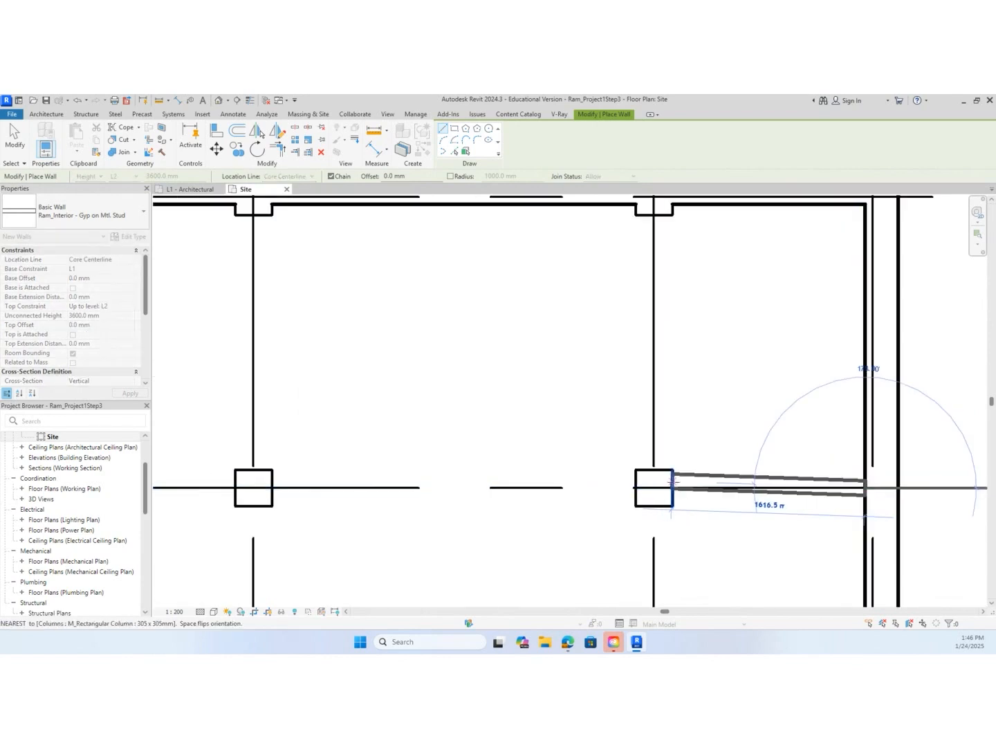
key("Escape")
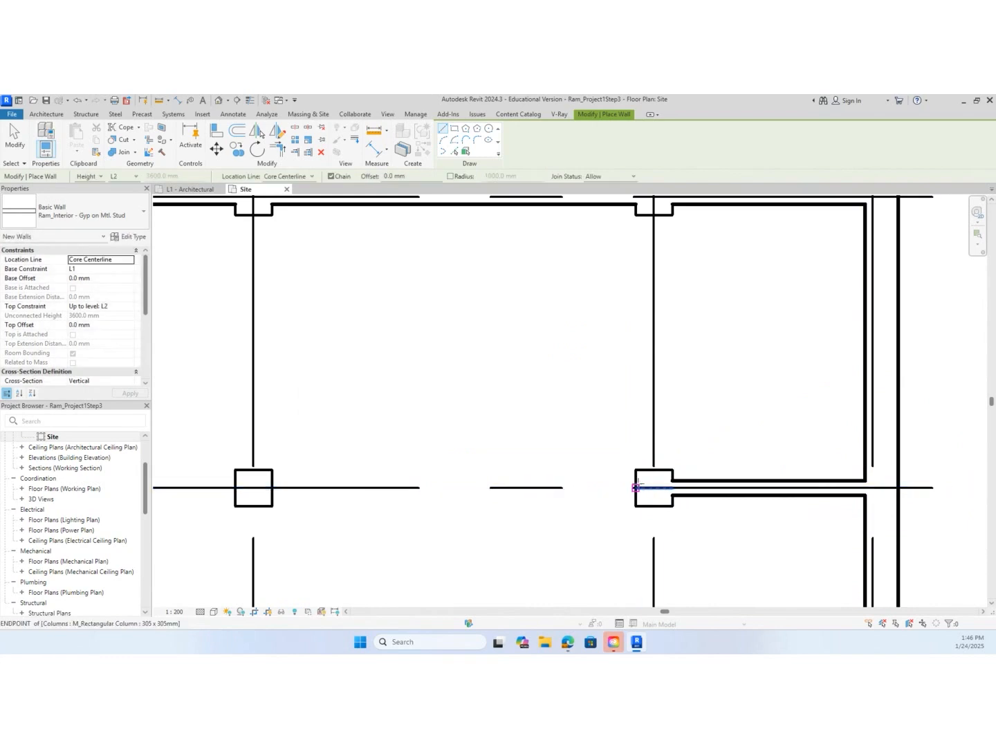
left_click(635, 488)
left_click(273, 488)
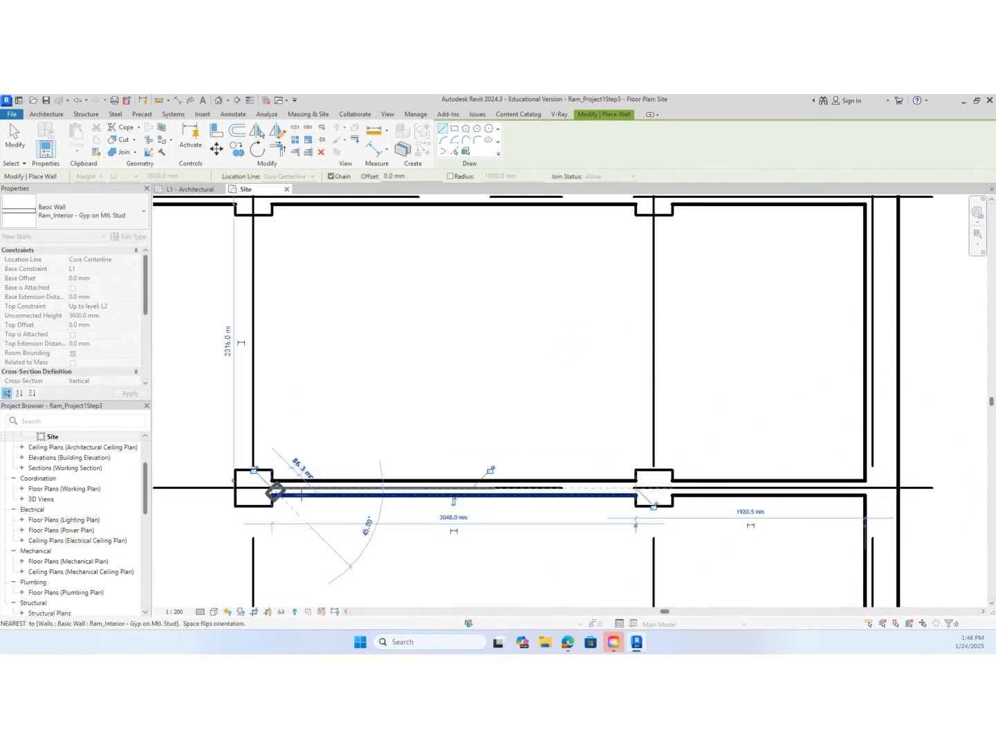
key("Escape")
Draw an interior wall along grid D between the facing sides of the grid 4 and grid 3 columns
scroll(325, 501, "down", 4)
middle_click_drag(295, 511, 594, 361)
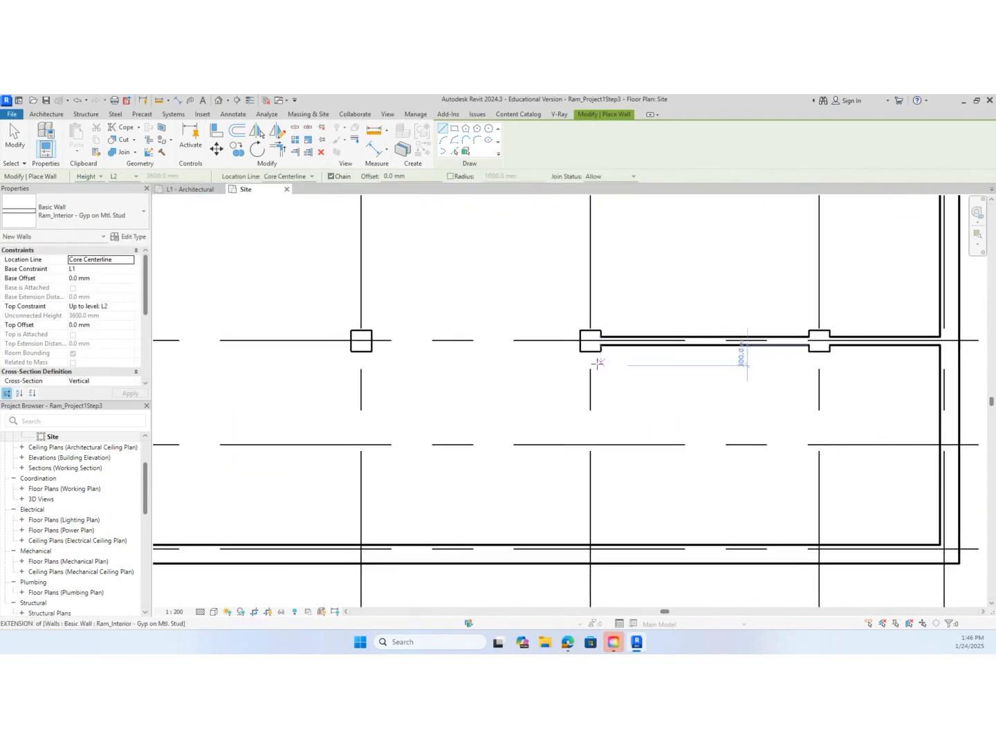
scroll(594, 360, "up", 3)
left_click(580, 334)
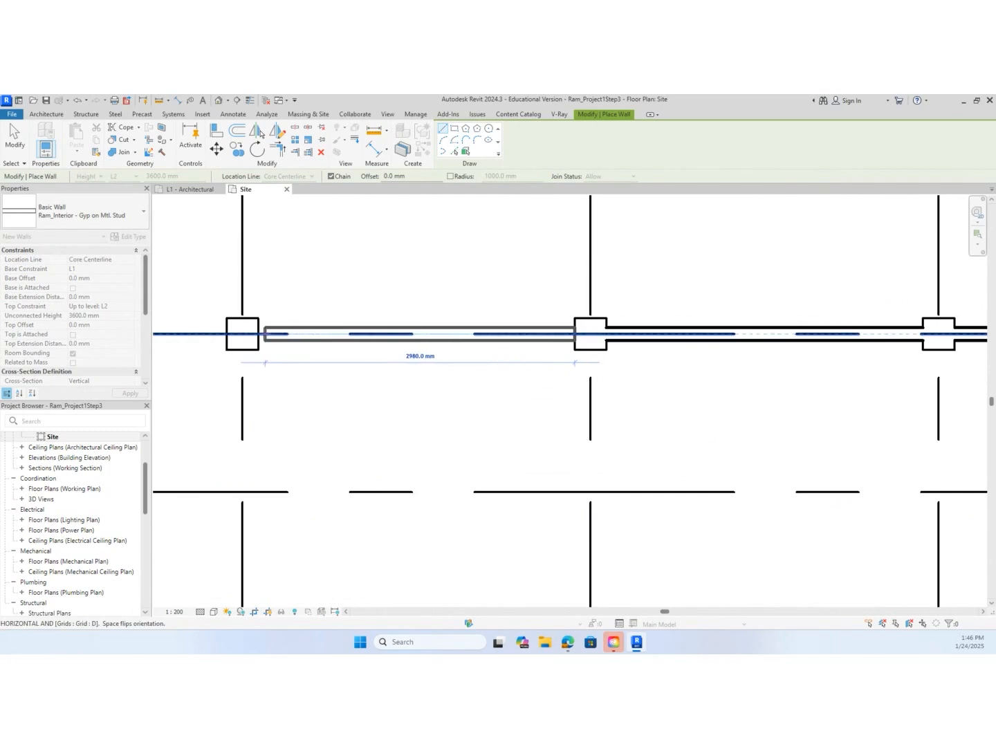
left_click(258, 334)
scroll(306, 371, "down", 2)
key("Escape")
Draw an interior wall along grid D between the facing sides of the grid 3 and grid 2 columns
middle_click_drag(333, 398, 720, 377)
left_click(651, 325)
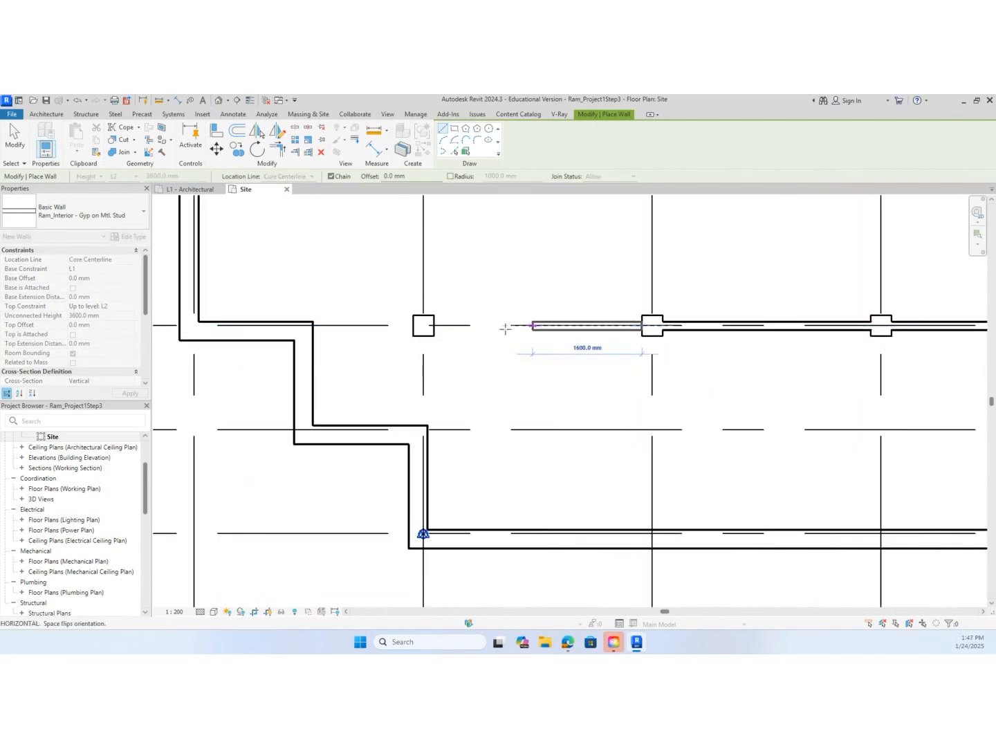
left_click(433, 315)
key("Escape")
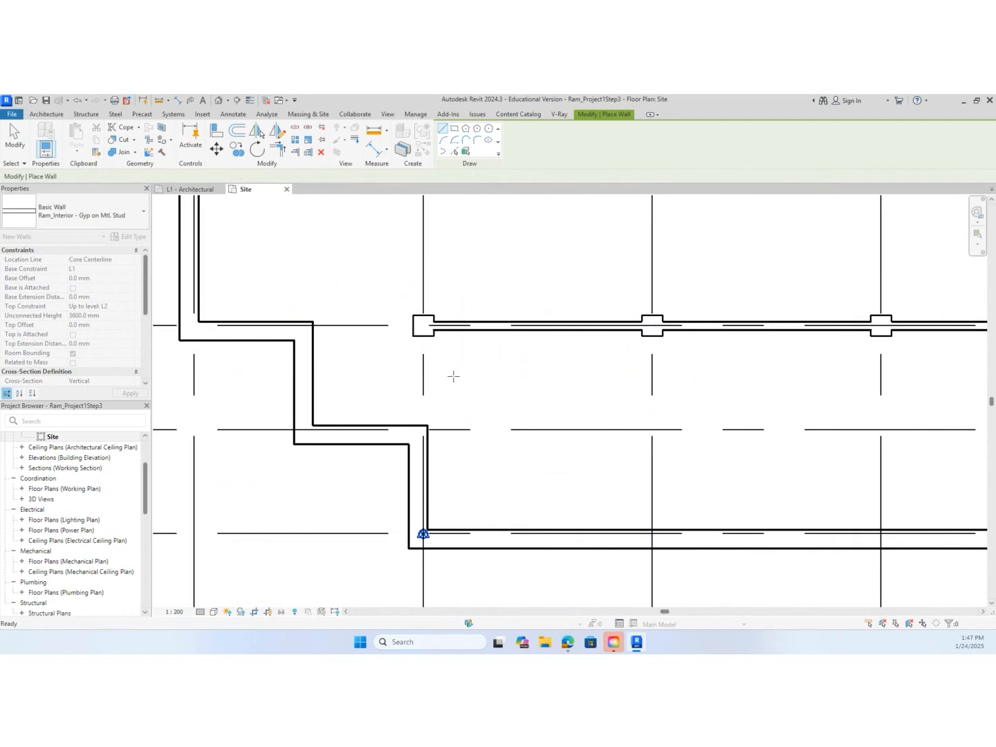
Draw an interior wall along grid 2 from the exterior wall corner near grid E to the near face of the grid D column
scroll(423, 428, "up", 3)
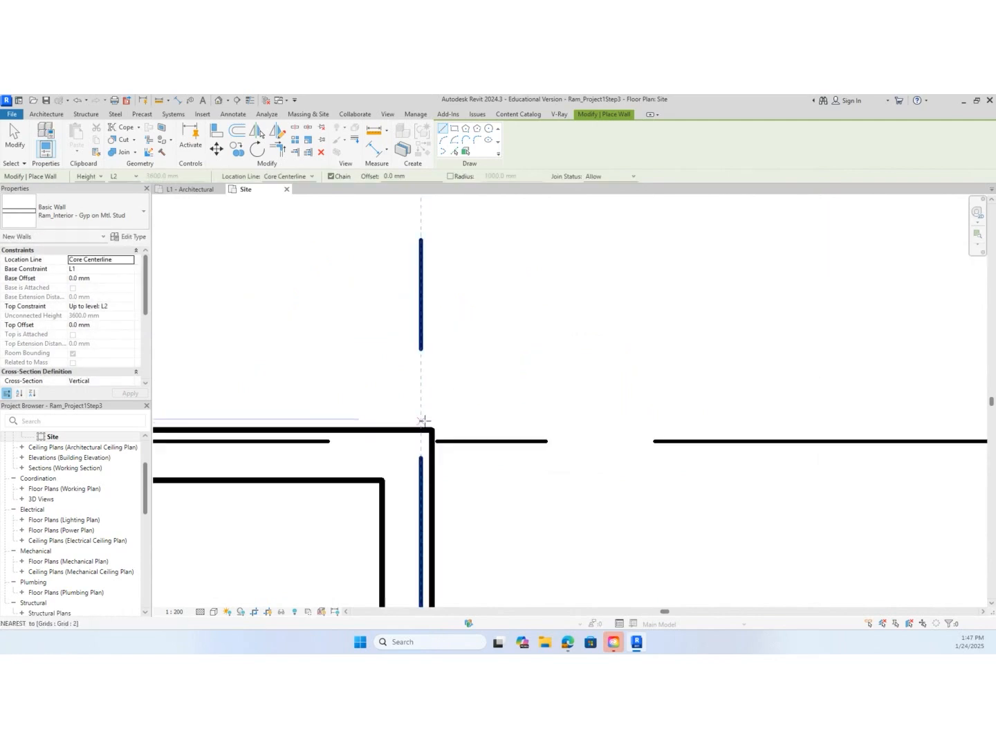
left_click(420, 430)
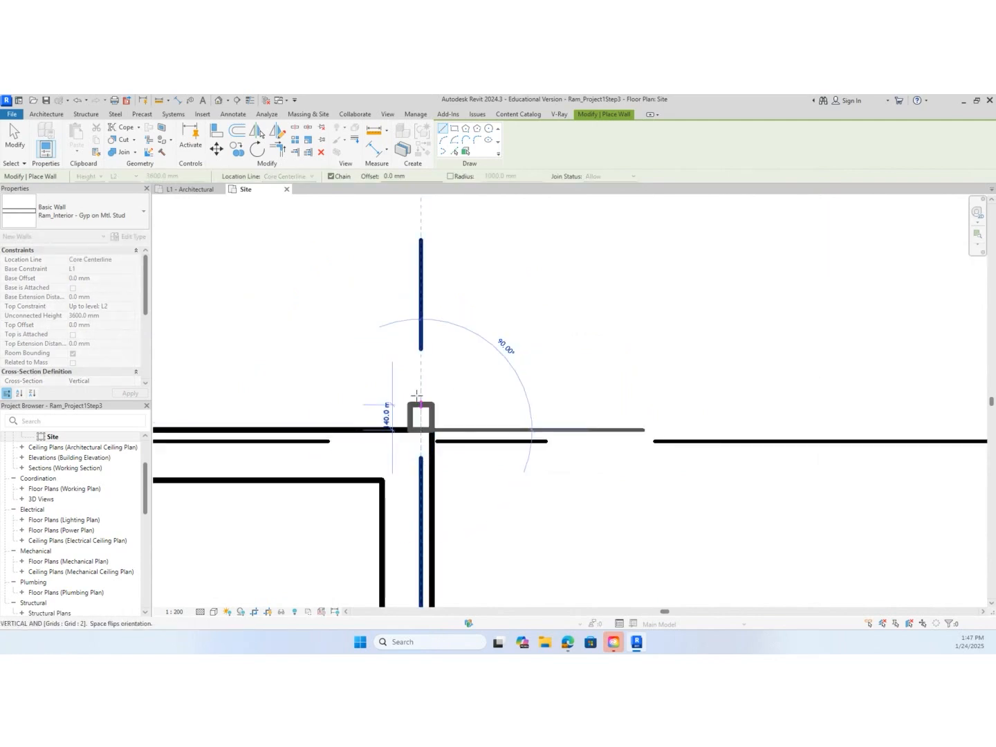
scroll(421, 394, "down", 2)
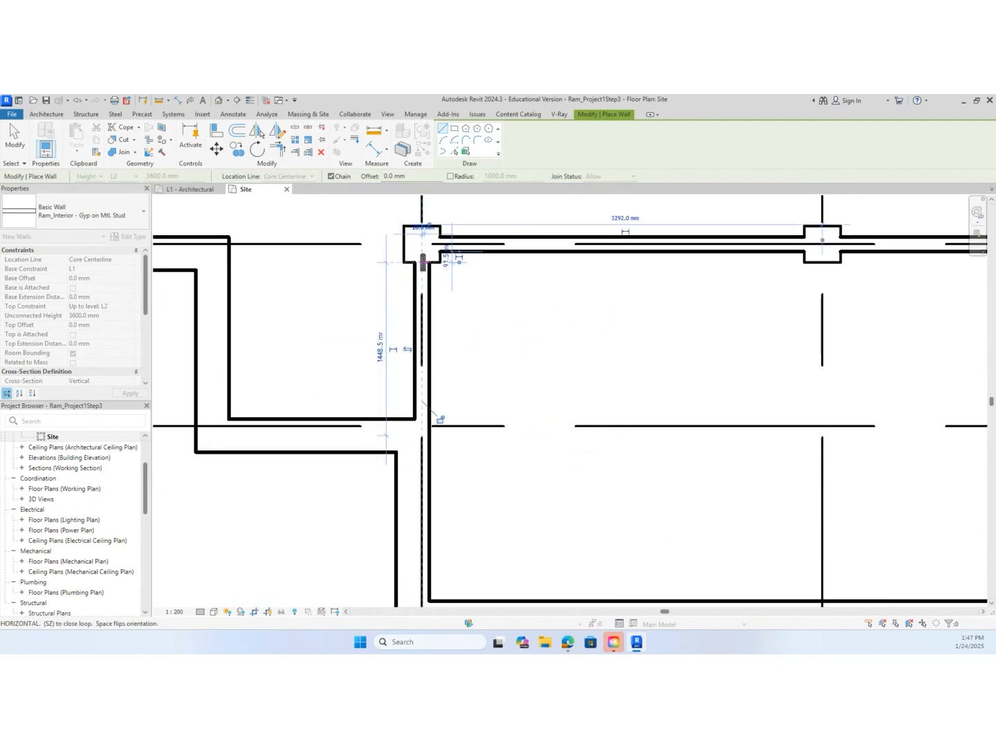
left_click(420, 262)
key("Escape")
scroll(549, 333, "down", 3)
scroll(550, 335, "down", 4)
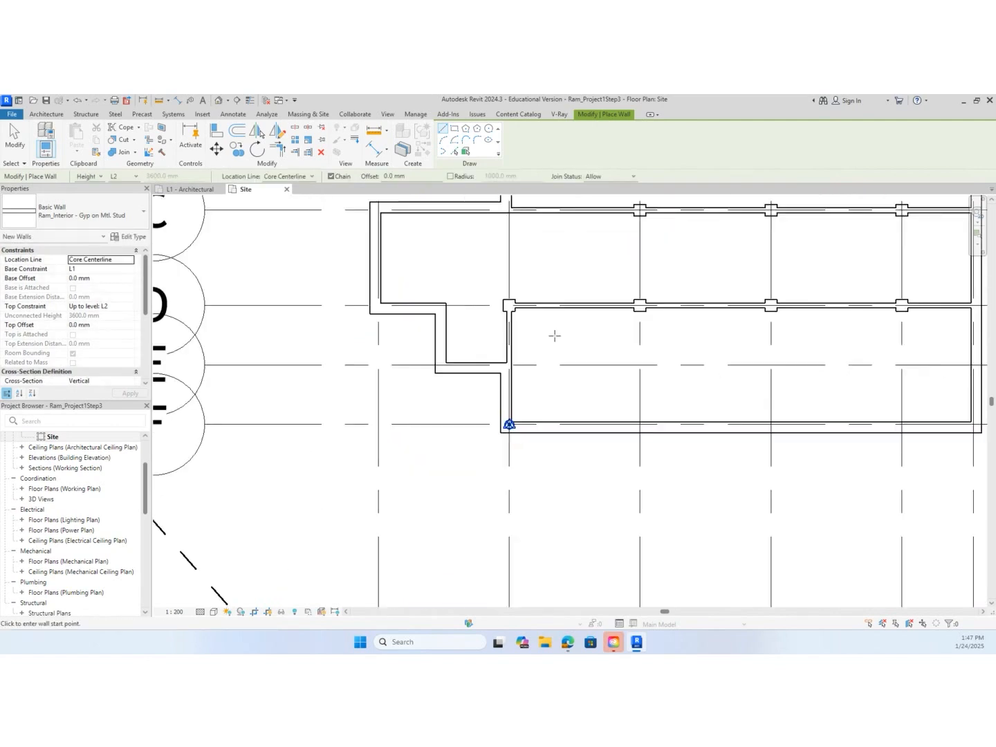
Check the washroom width in the reference floor plan PDF and set the wall offset to 2015 mm
middle_click_drag(644, 346, 527, 440)
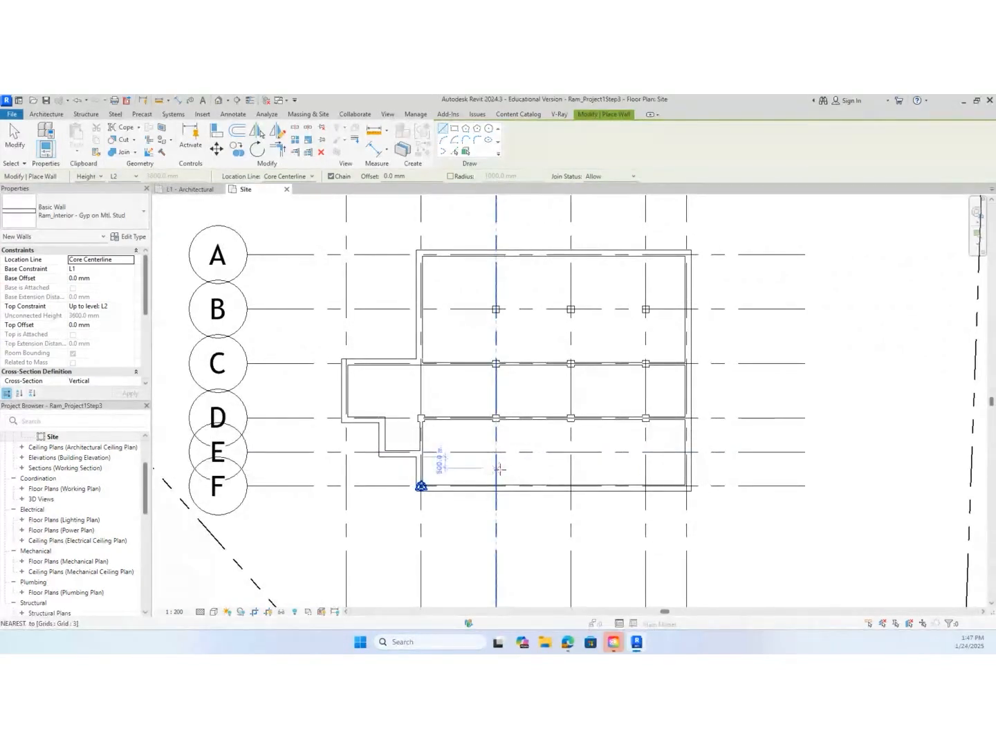
scroll(349, 318, "up", 1)
mouse_move(0, 187)
left_mouse_down()
mouse_move(597, 171)
mouse_move(555, 118)
mouse_move(539, 117)
left_mouse_up()
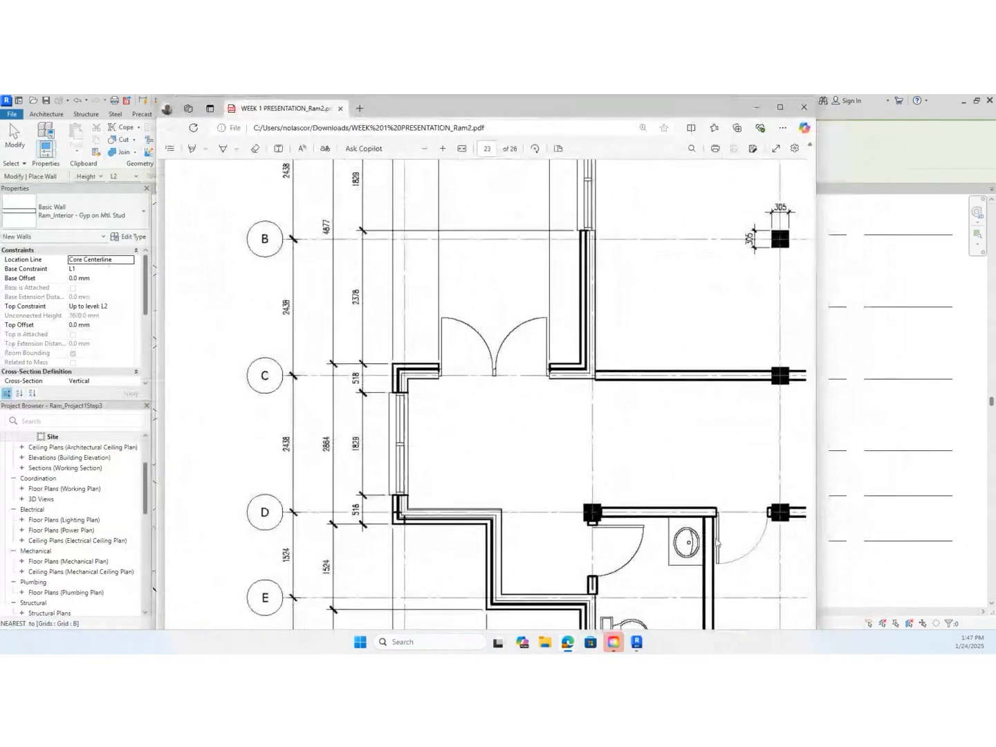
scroll(656, 507, "down", 2)
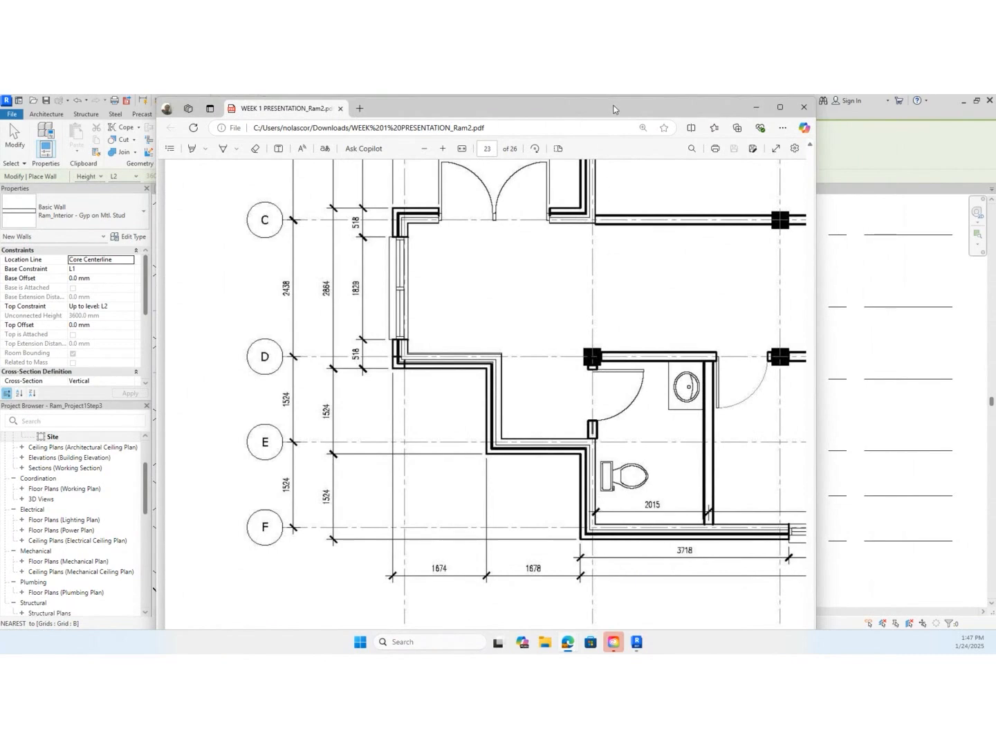
left_click(757, 107)
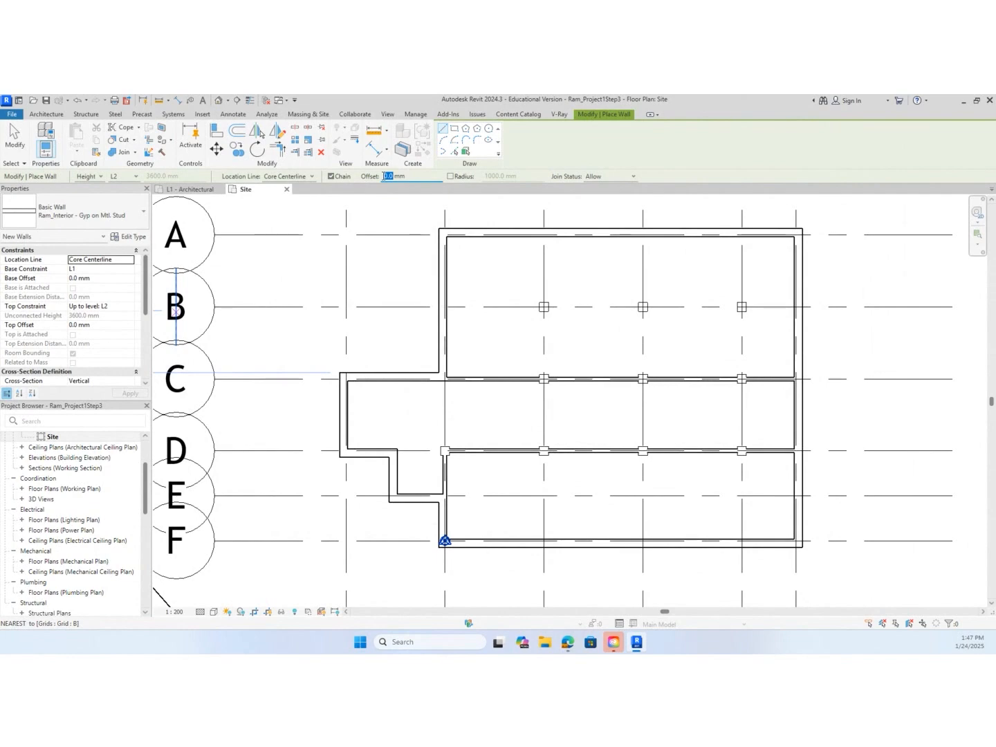
type("2015")
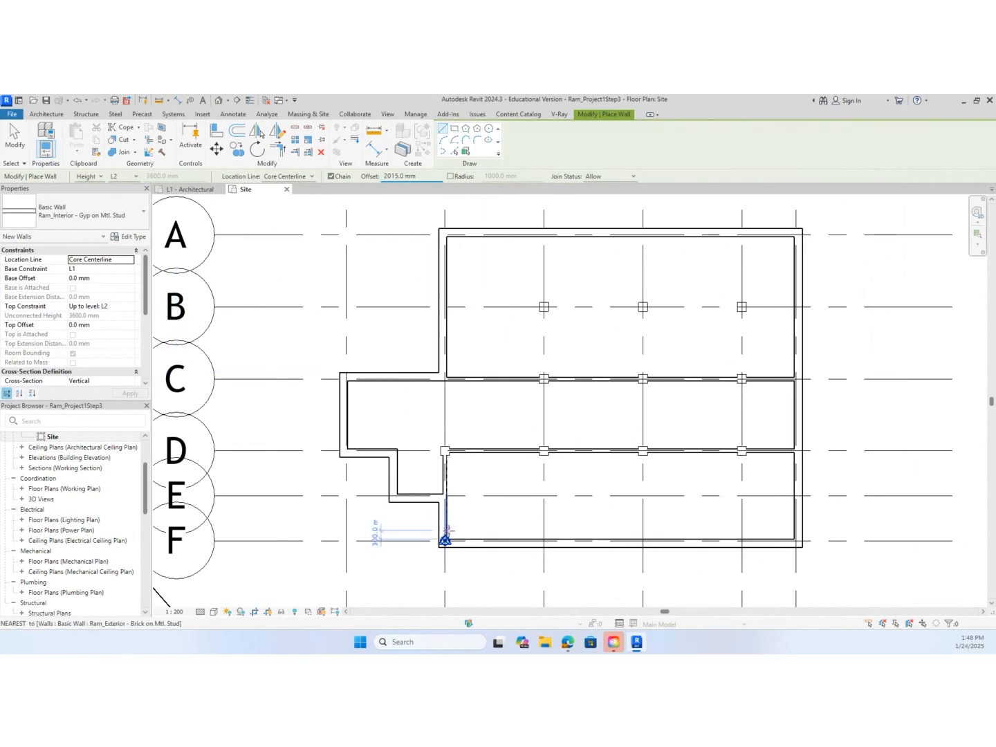
scroll(452, 541, "up", 5)
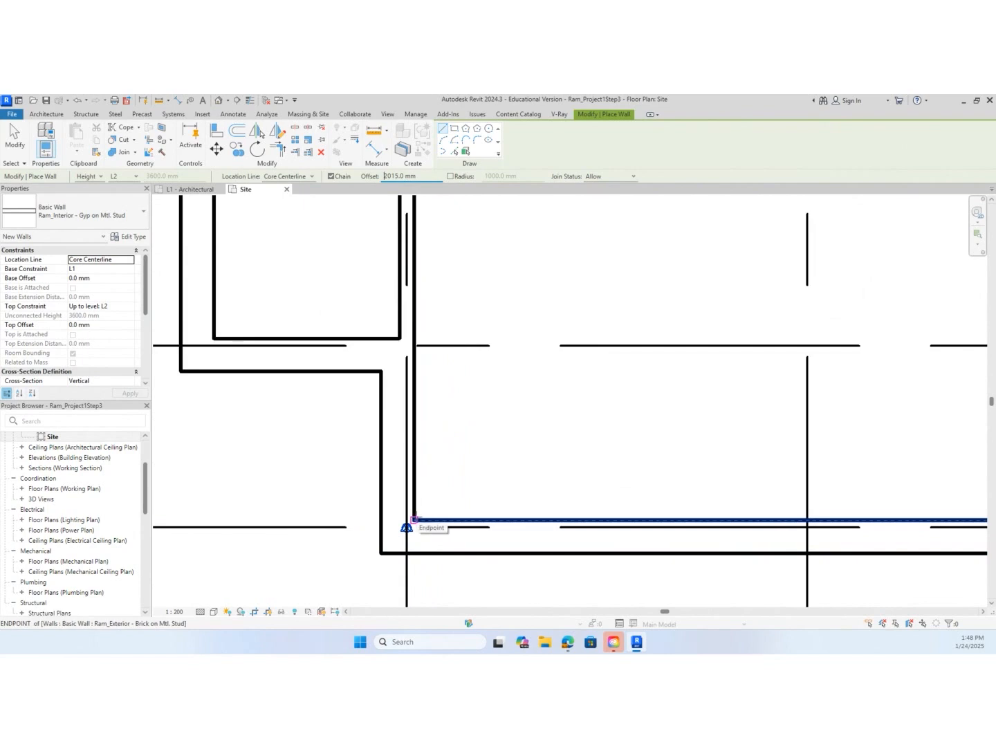
left_click(414, 519)
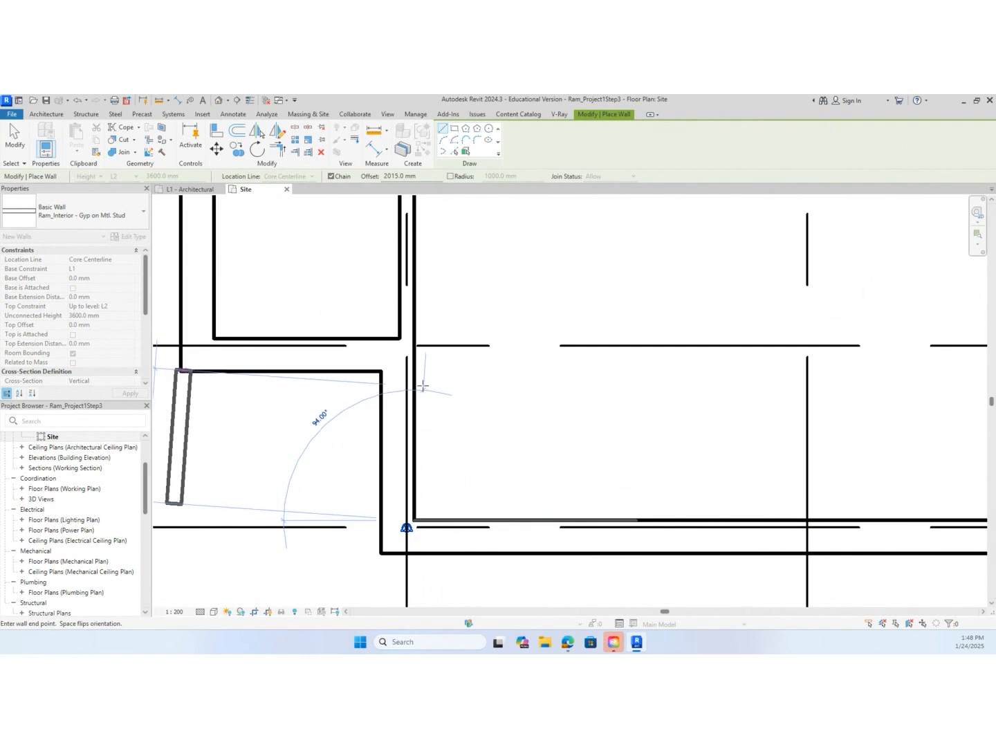
key("Escape")
scroll(435, 391, "down", 2)
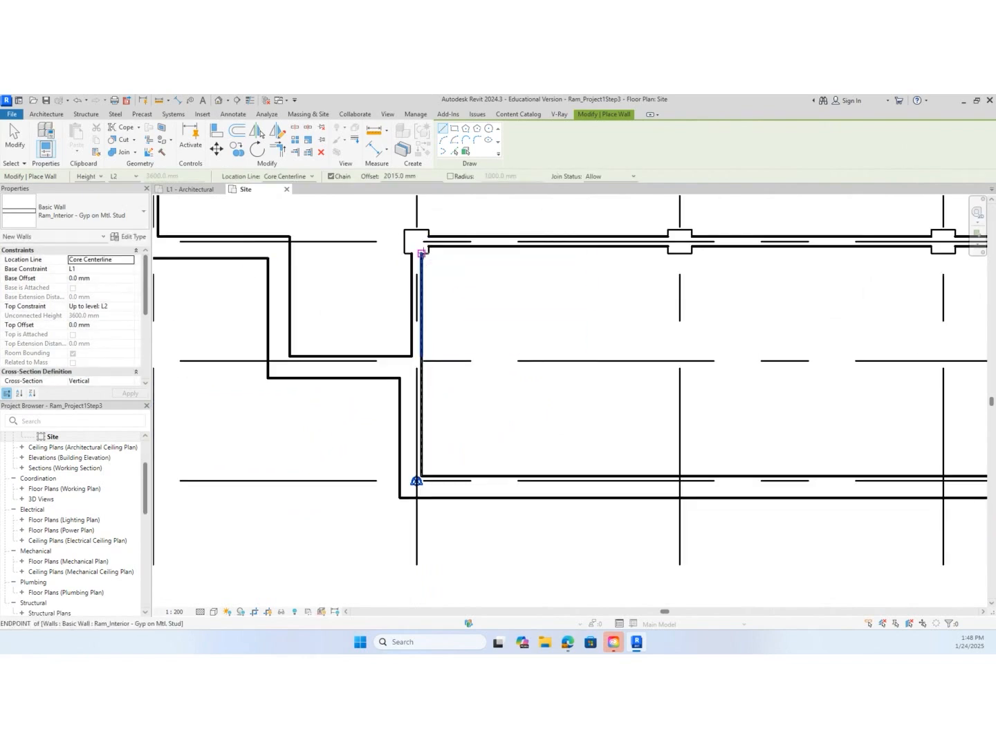
scroll(420, 245, "up", 2)
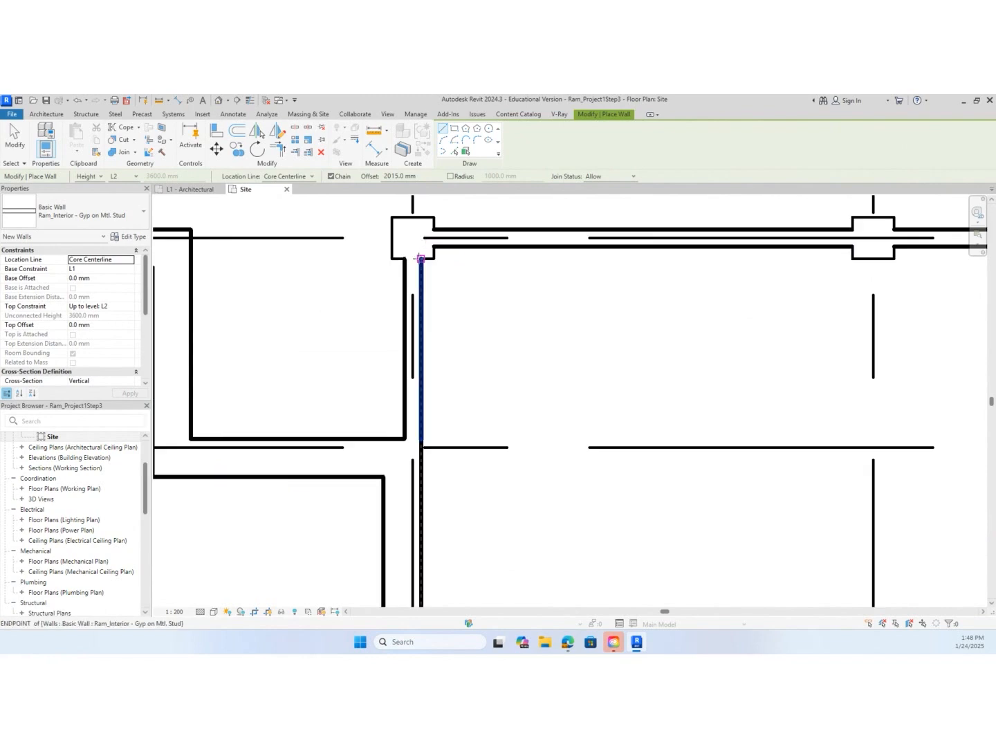
left_click(420, 258)
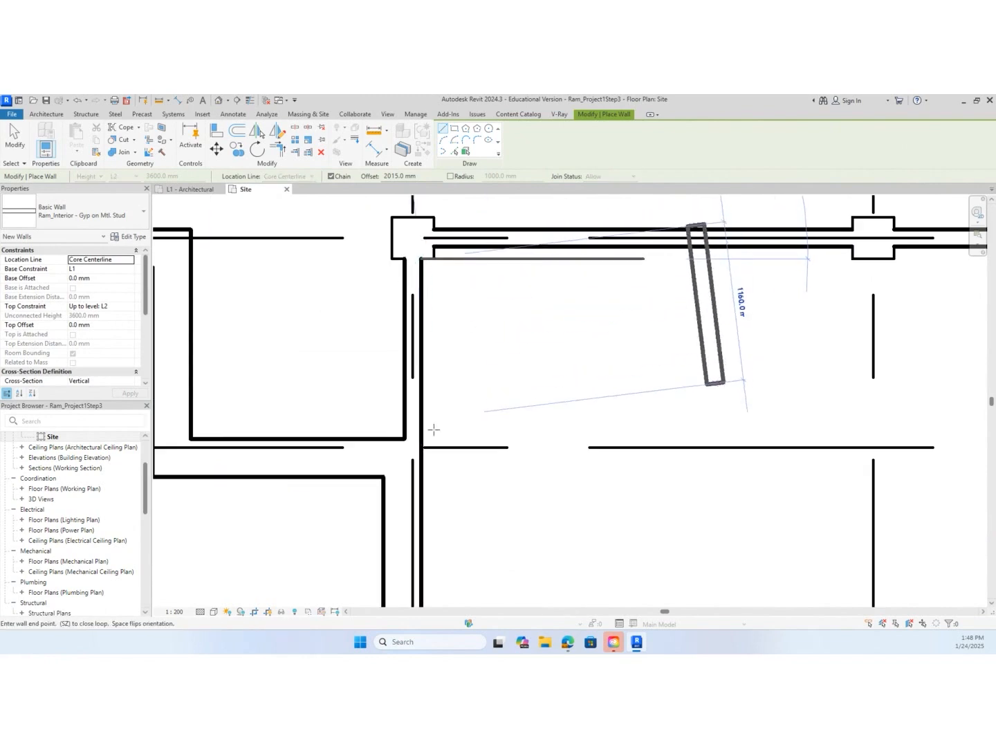
scroll(420, 453, "down", 3)
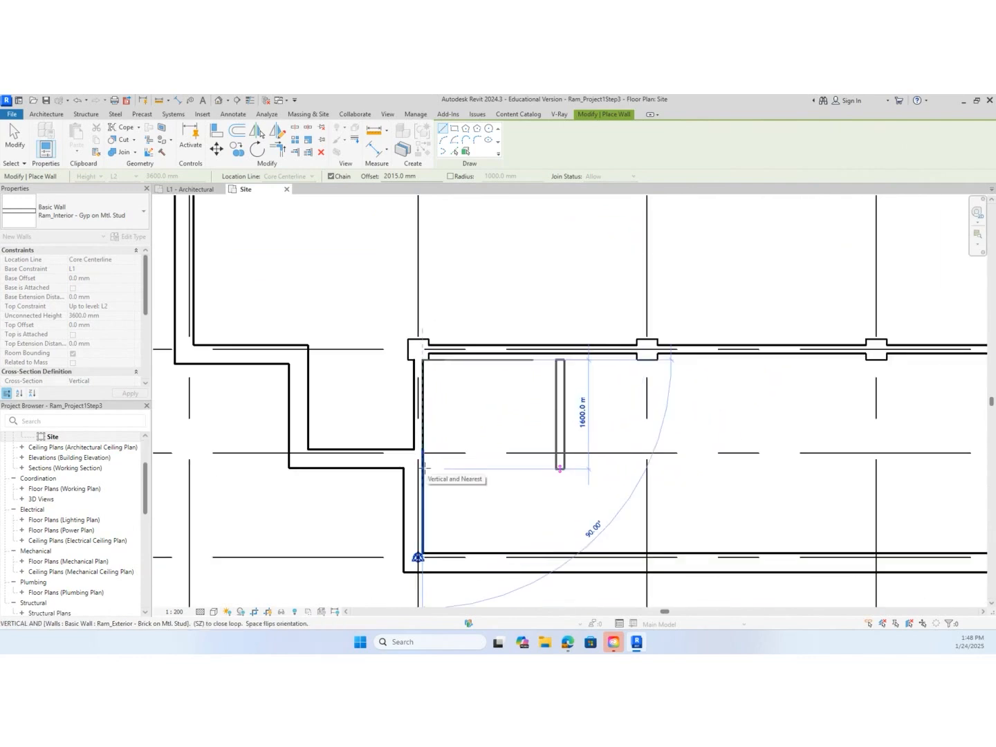
key("Escape")
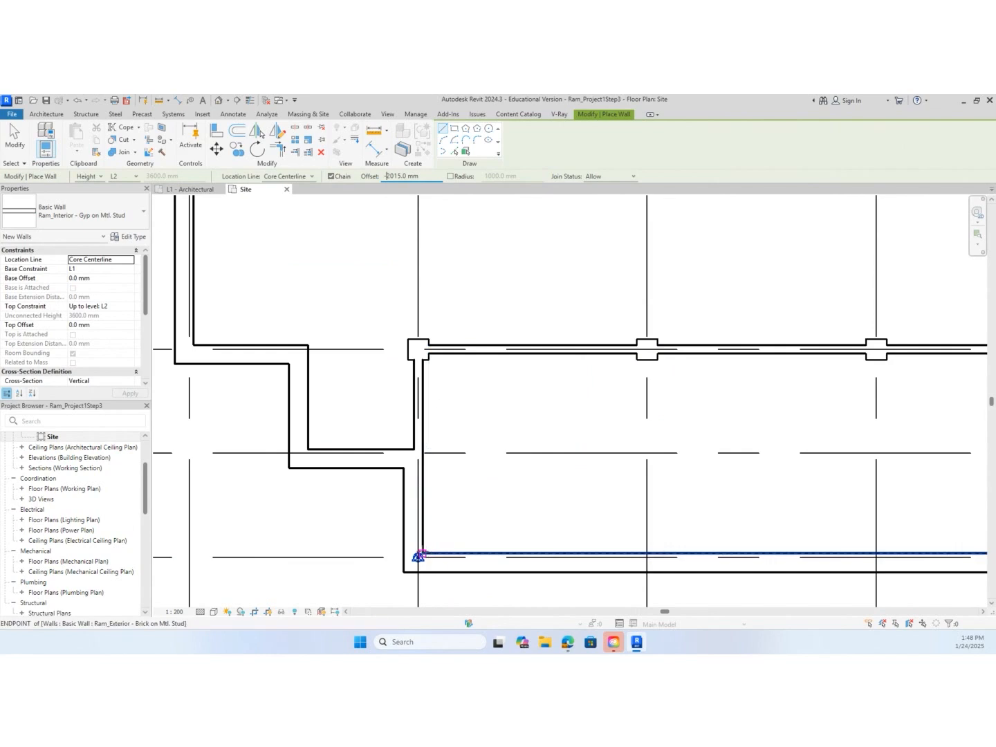
Set the wall offset to -2015 mm and draw the washroom partition from the inside exterior corner at grids 2 and F to the grid D wall
left_click(419, 555)
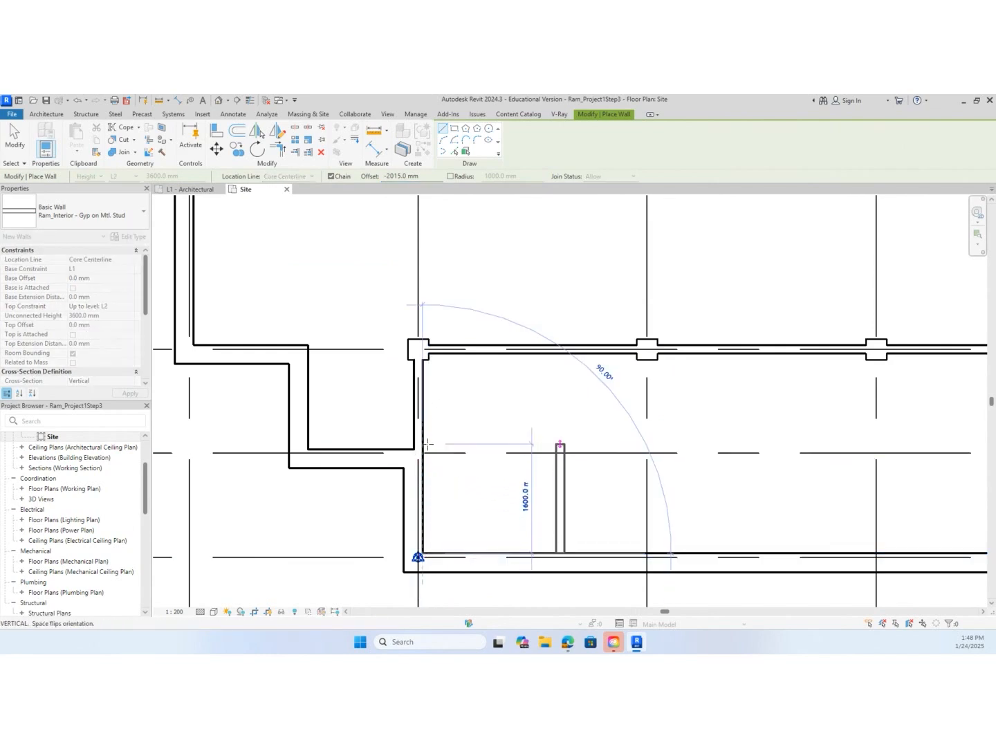
scroll(423, 358, "up", 3)
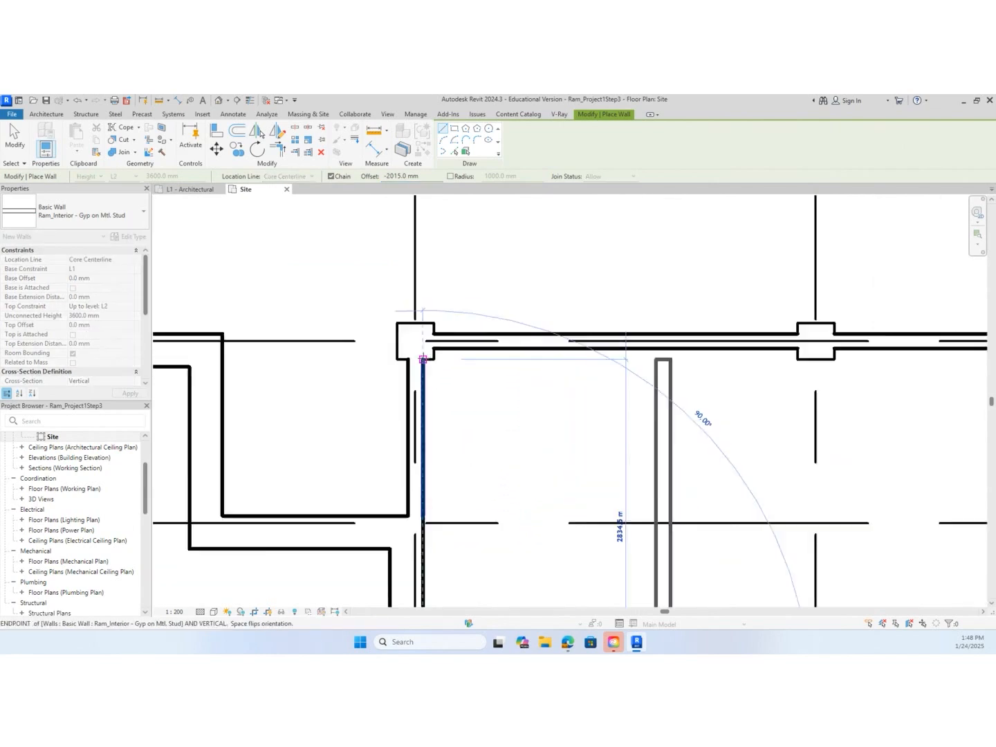
scroll(422, 358, "up", 1)
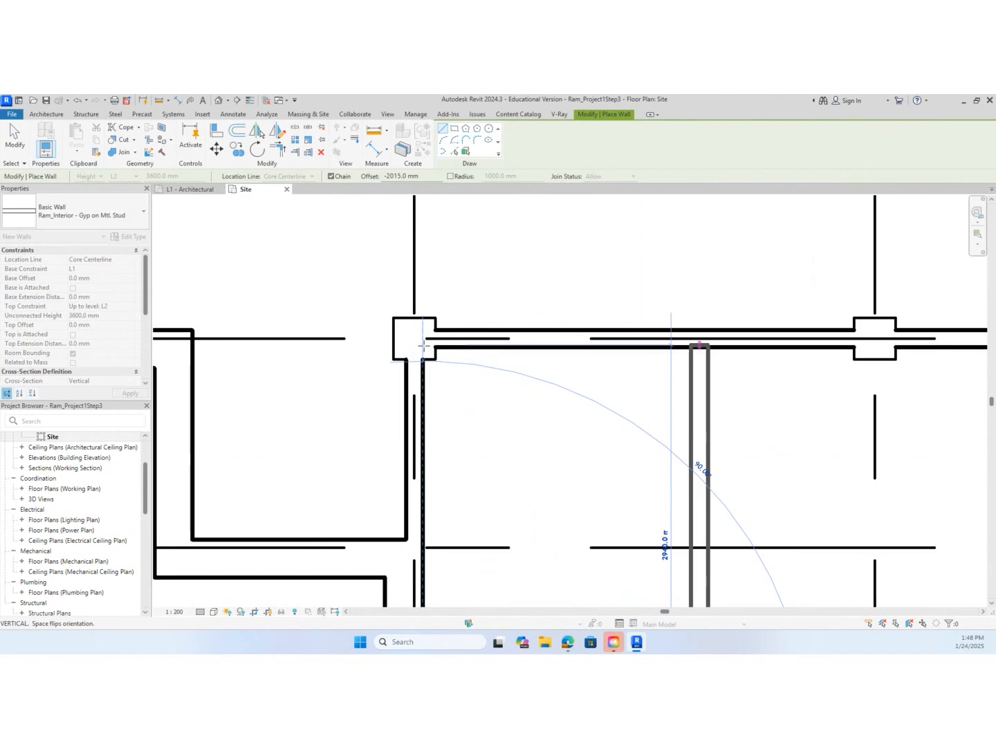
left_click(422, 347)
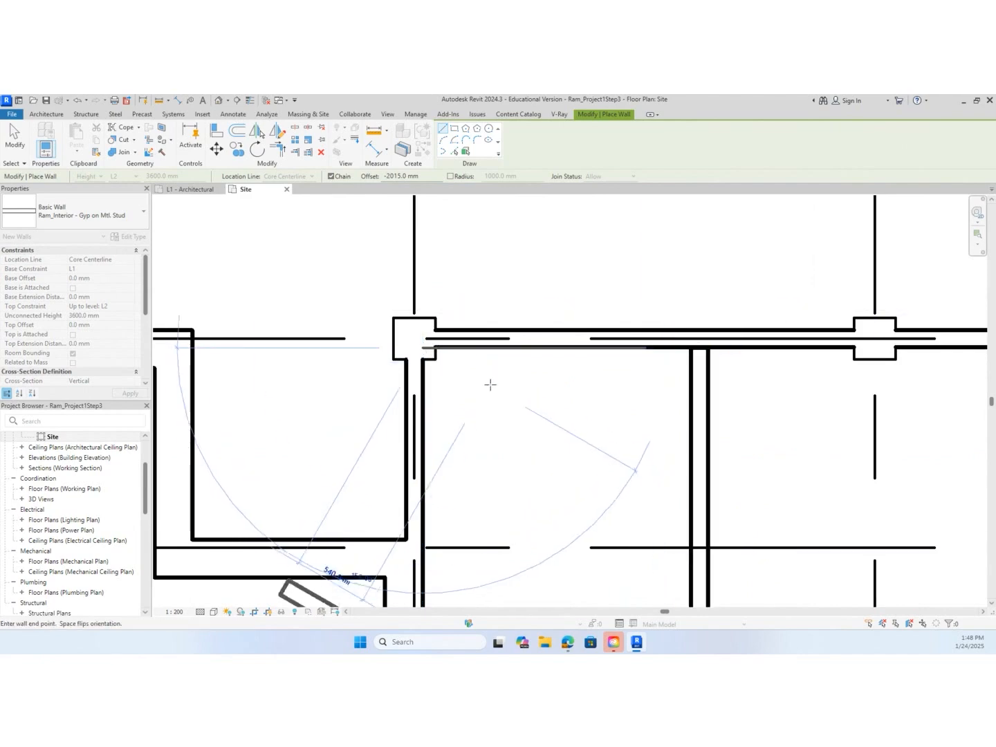
key("Escape")
Extend the washroom partition's end to the centerline of the grid D wall so the two walls join
scroll(709, 350, "up", 3)
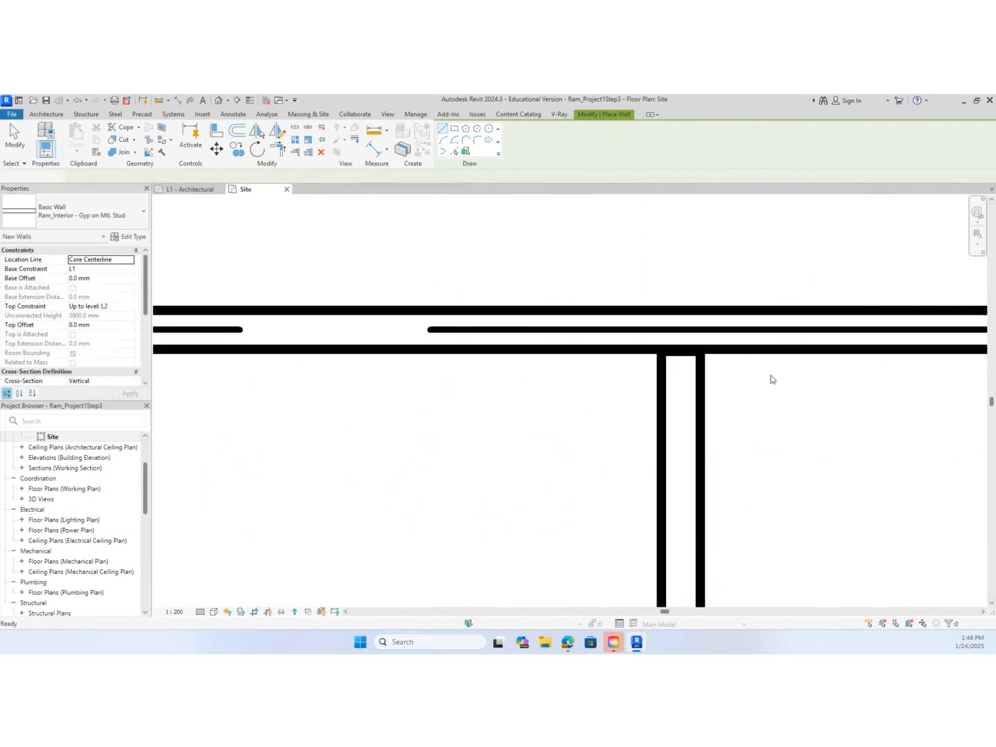
key("Escape")
left_click(683, 359)
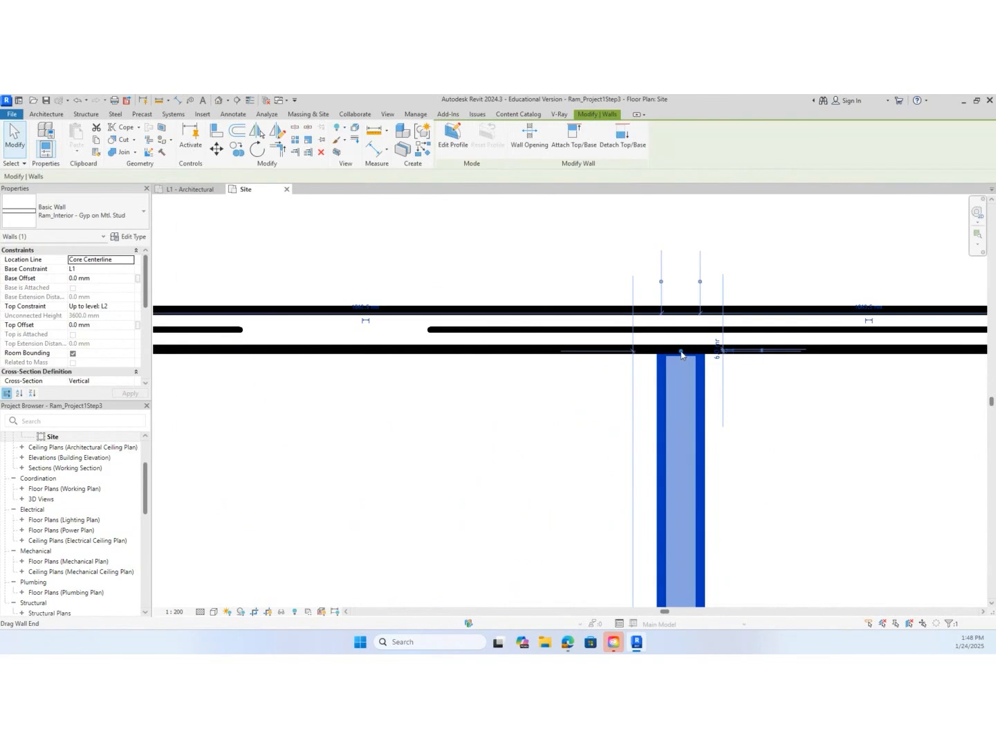
left_click_drag(682, 354, 681, 350)
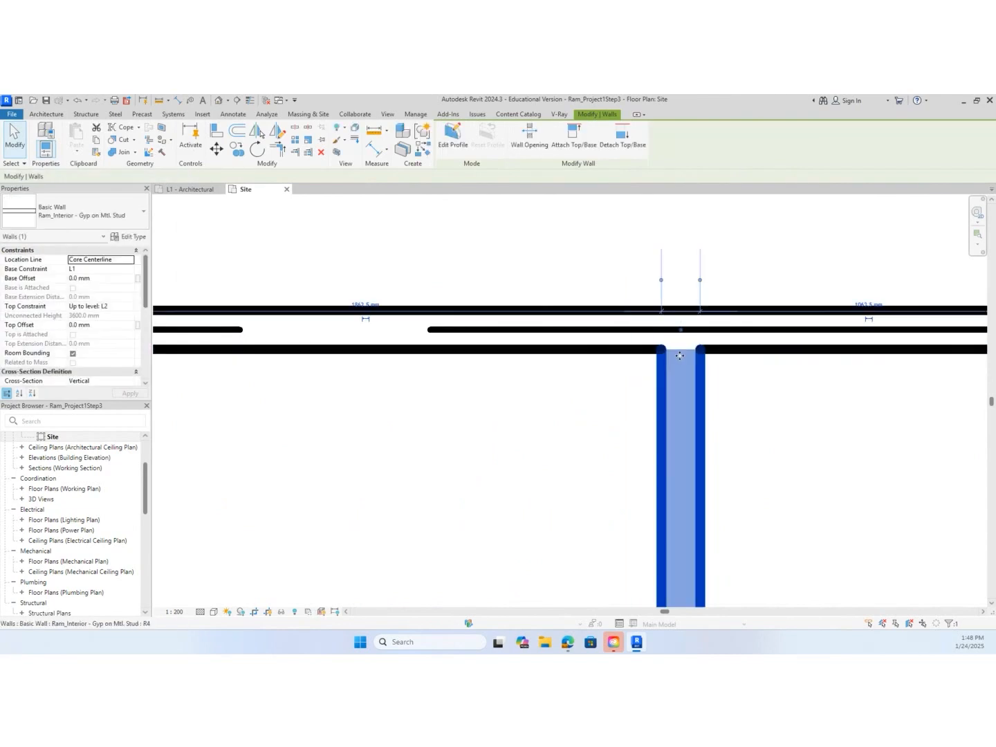
left_click(732, 396)
scroll(727, 502, "down", 5)
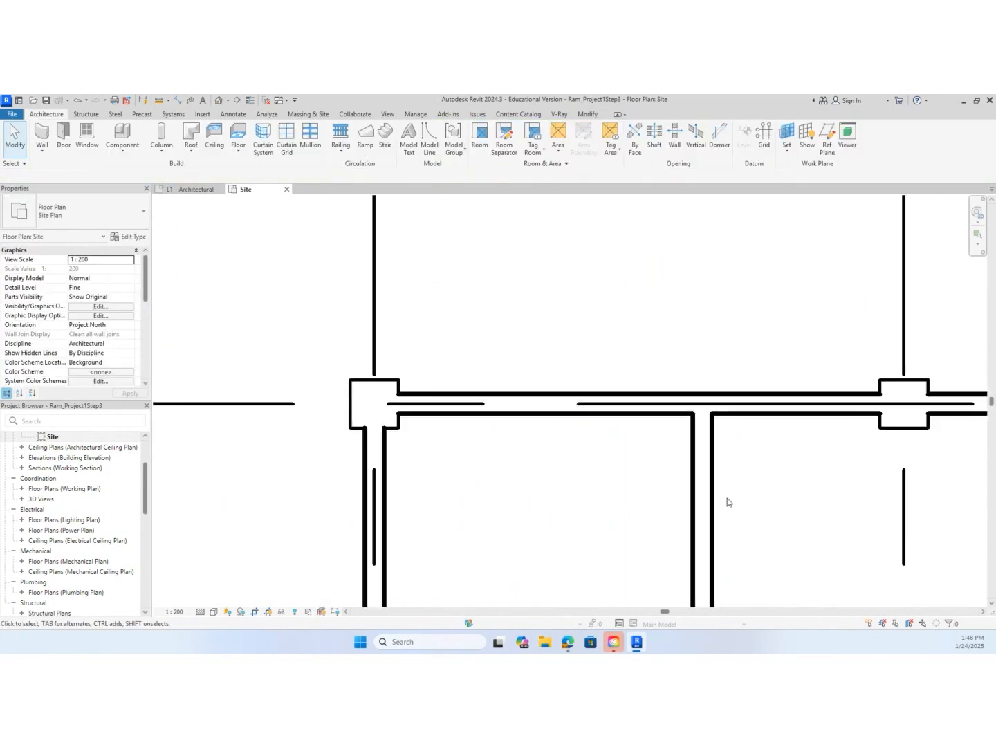
Check the next partition's spacing in the reference PDF, restart the Wall command and set the offset to -6401 mm
middle_click_drag(737, 502, 557, 391)
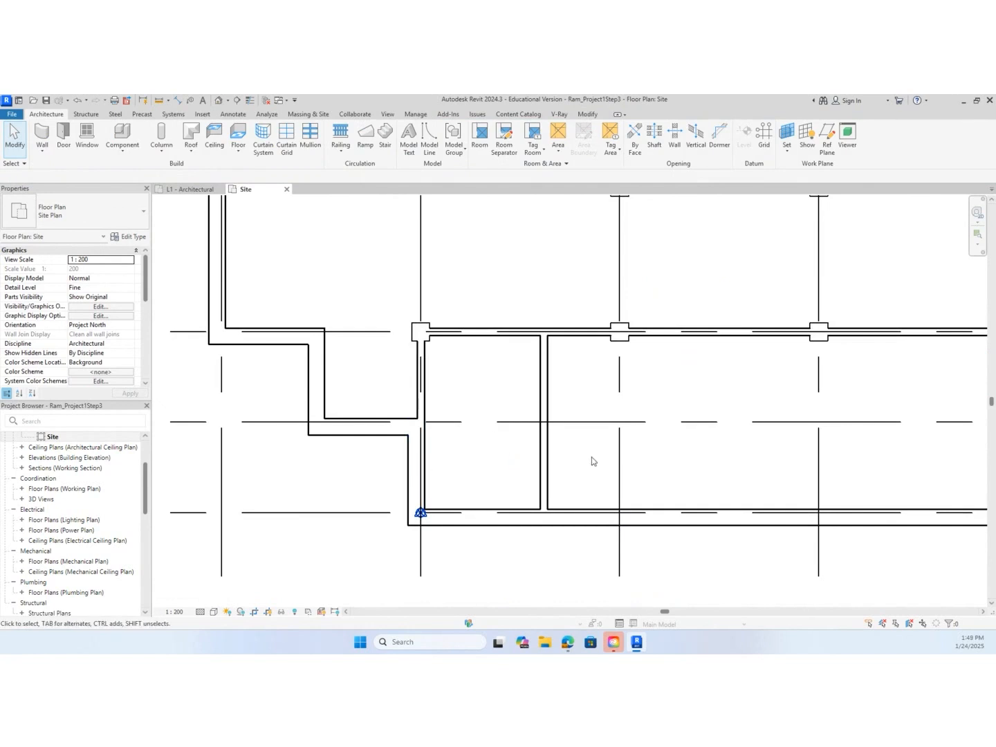
scroll(589, 471, "down", 2)
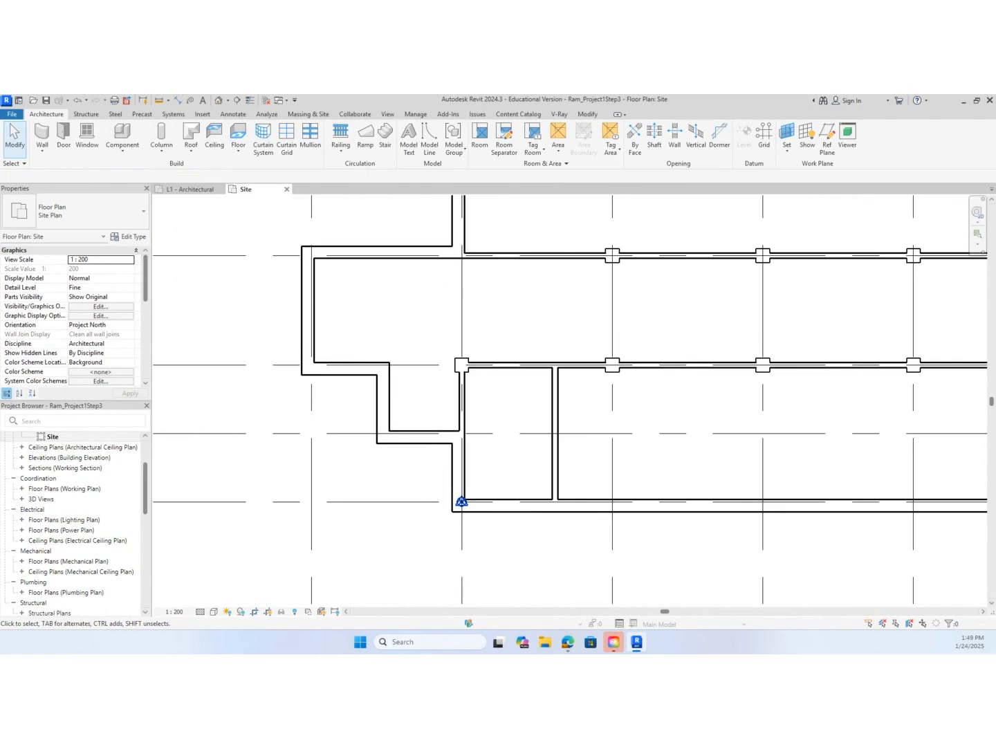
left_click_drag(0, 135, 404, 128)
left_click(671, 123)
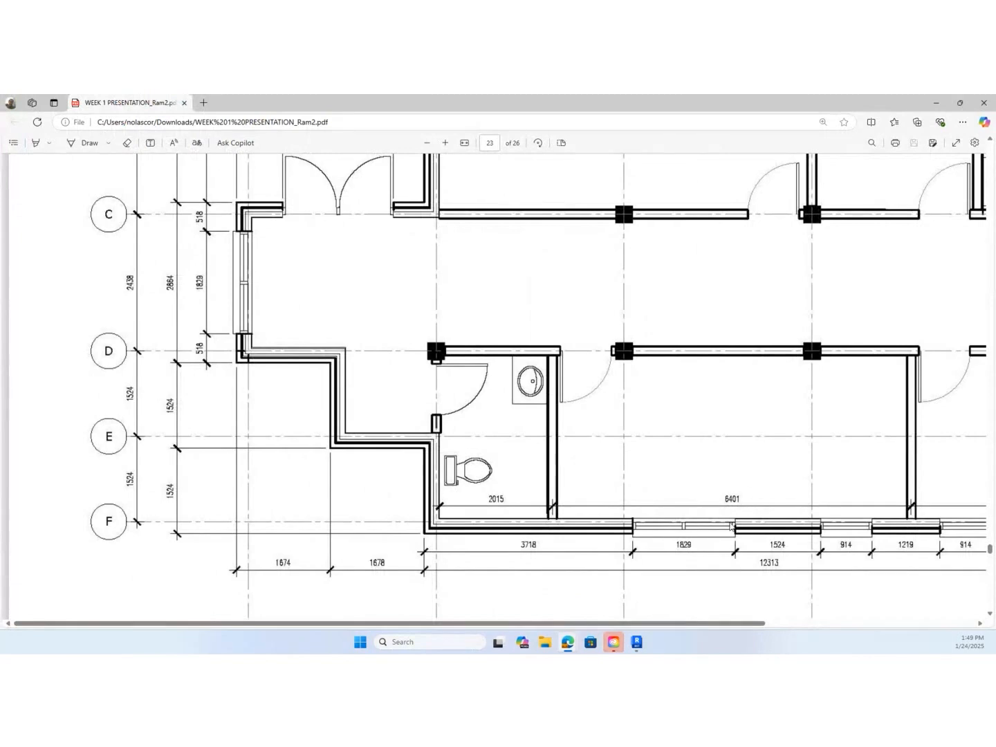
left_click_drag(637, 105, 0, 110)
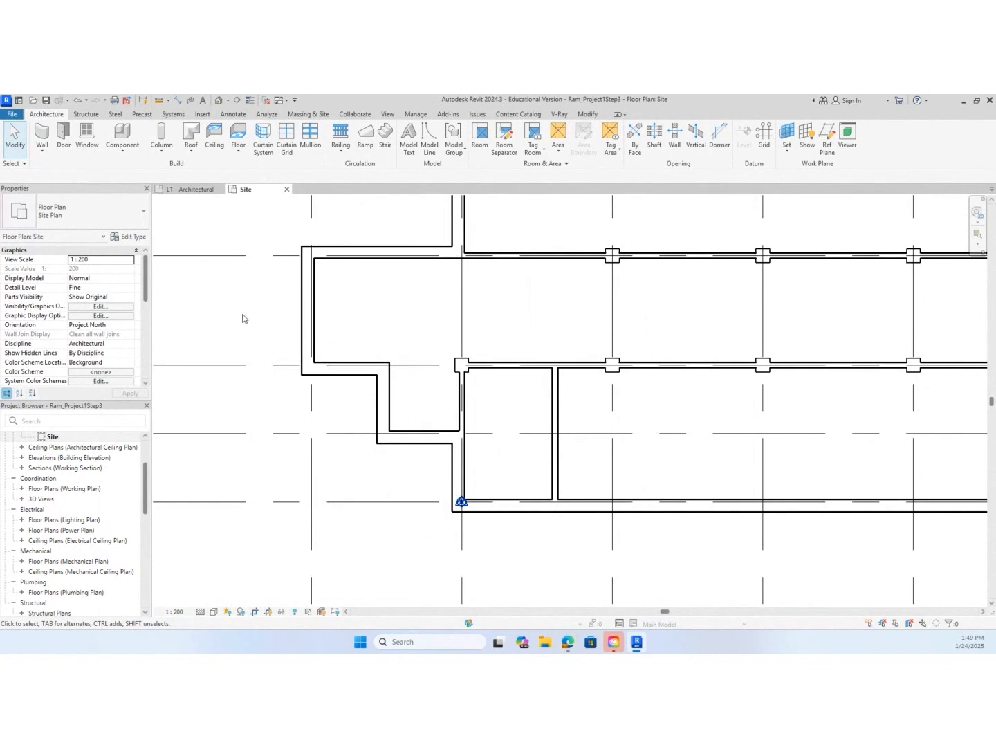
key("w")
key("a")
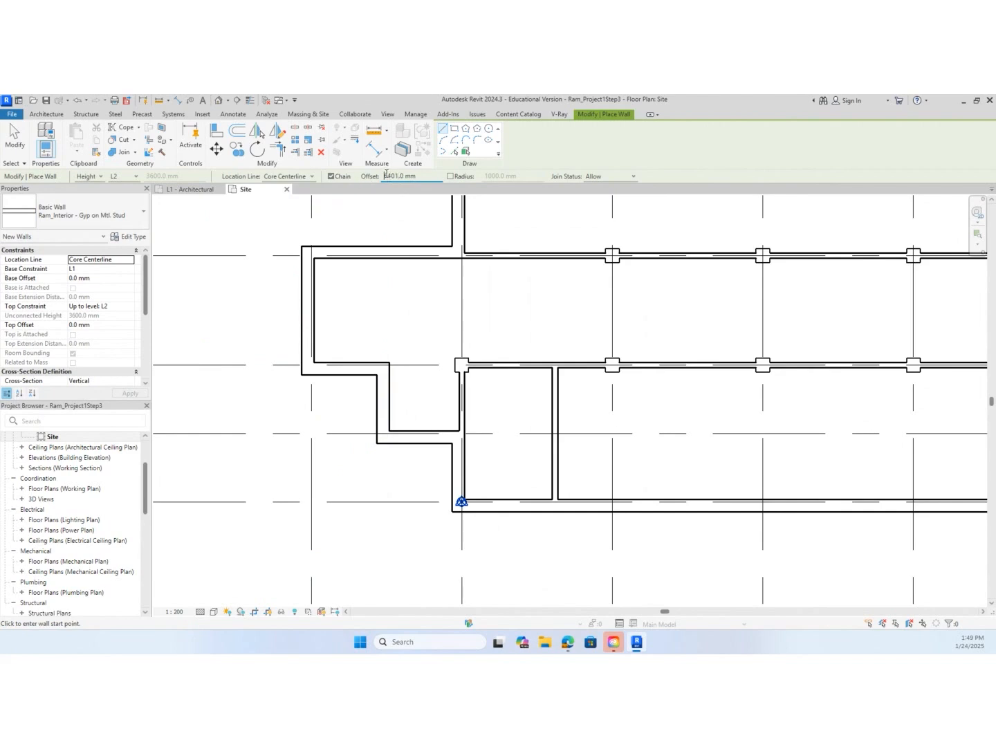
type("-")
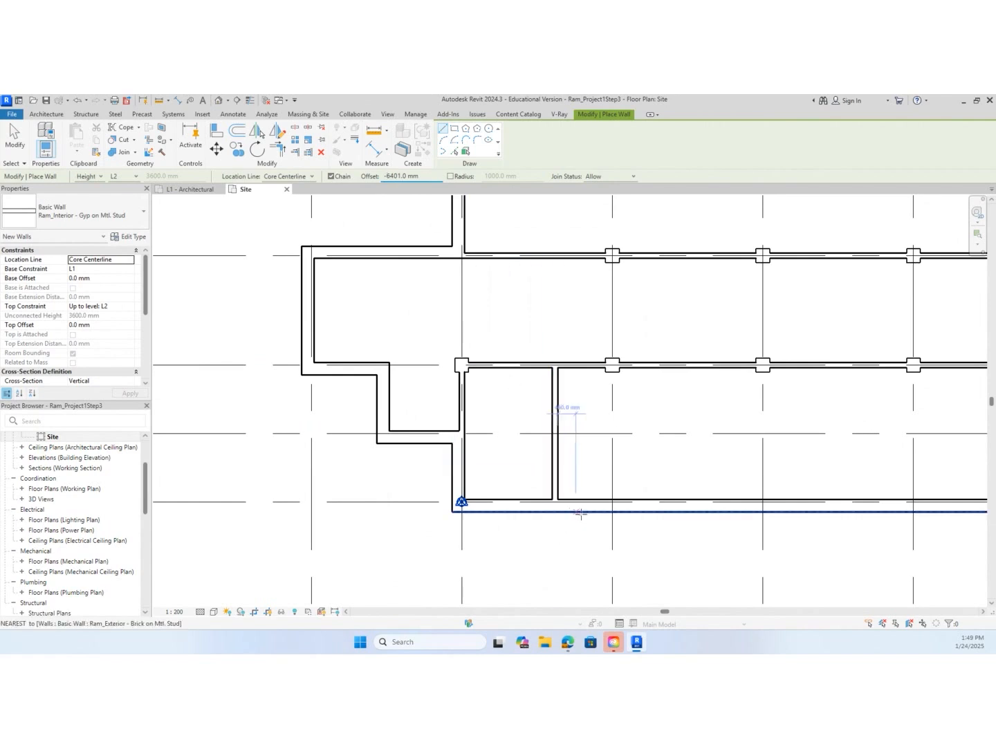
Draw the next partition at the -6401 mm offset, tracing the washroom partition's centerline from the grid F exterior wall to the grid D wall
scroll(571, 512, "up", 5)
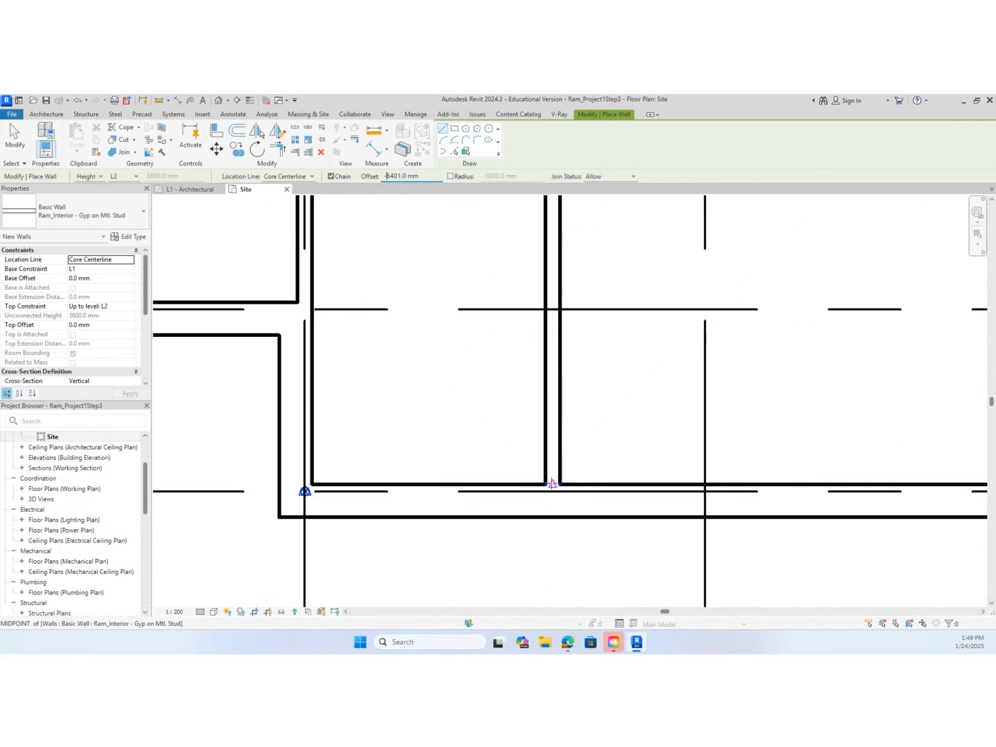
scroll(552, 482, "down", 5)
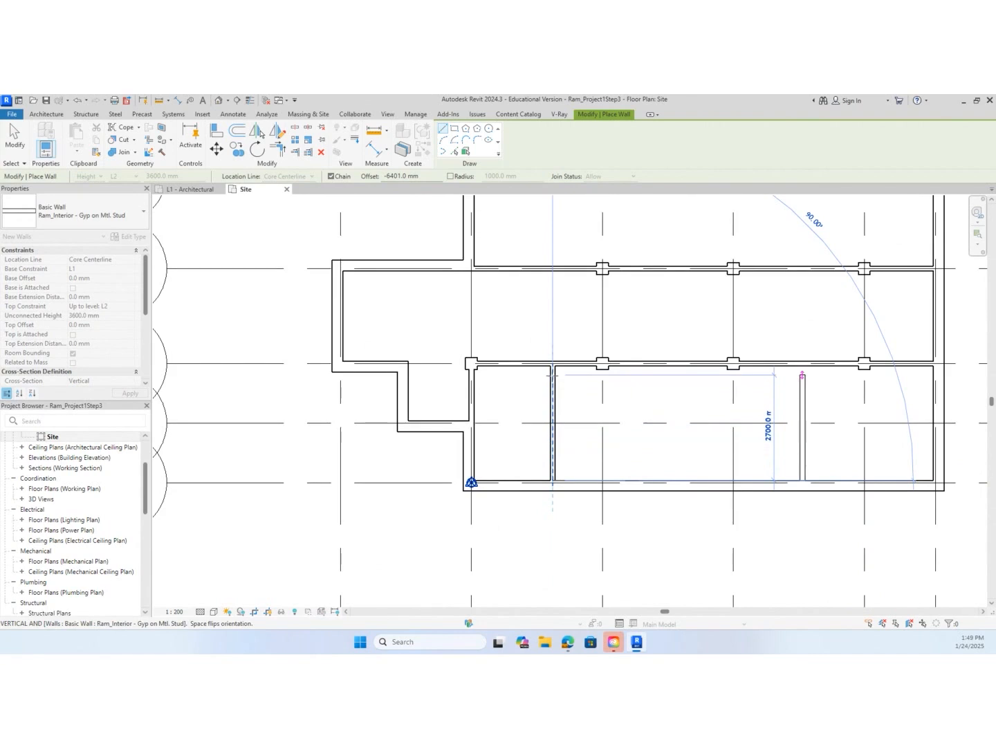
scroll(553, 371, "up", 4)
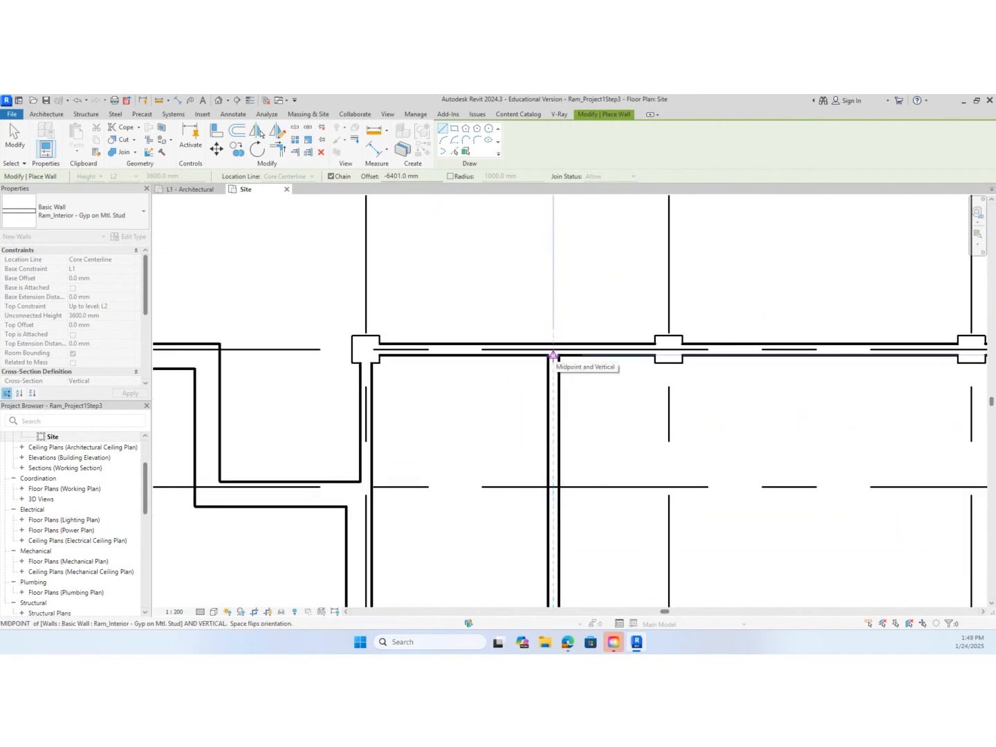
left_click(553, 355)
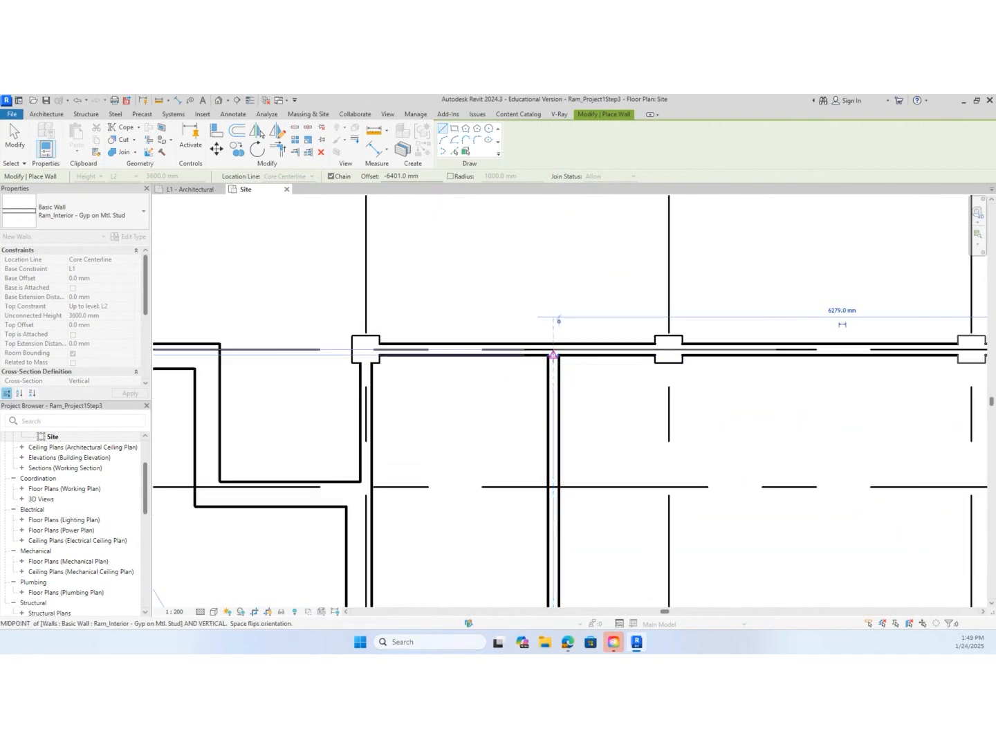
scroll(604, 438, "down", 3)
scroll(605, 438, "down", 2)
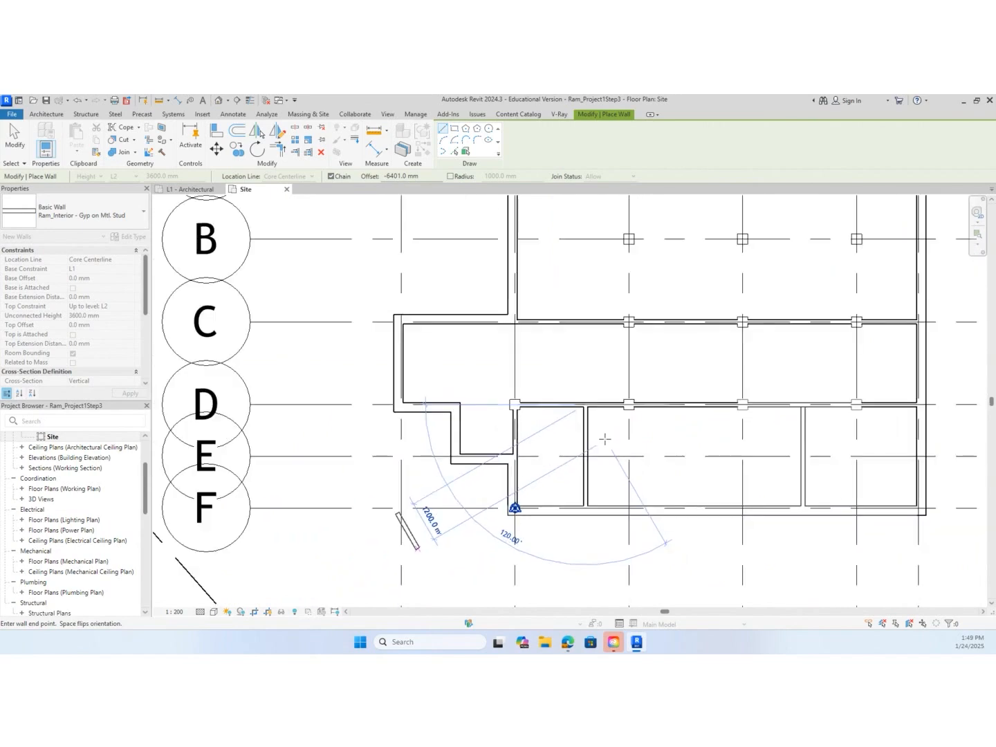
scroll(619, 438, "up", 5)
key("Escape")
key("Escape")
scroll(768, 478, "down", 3)
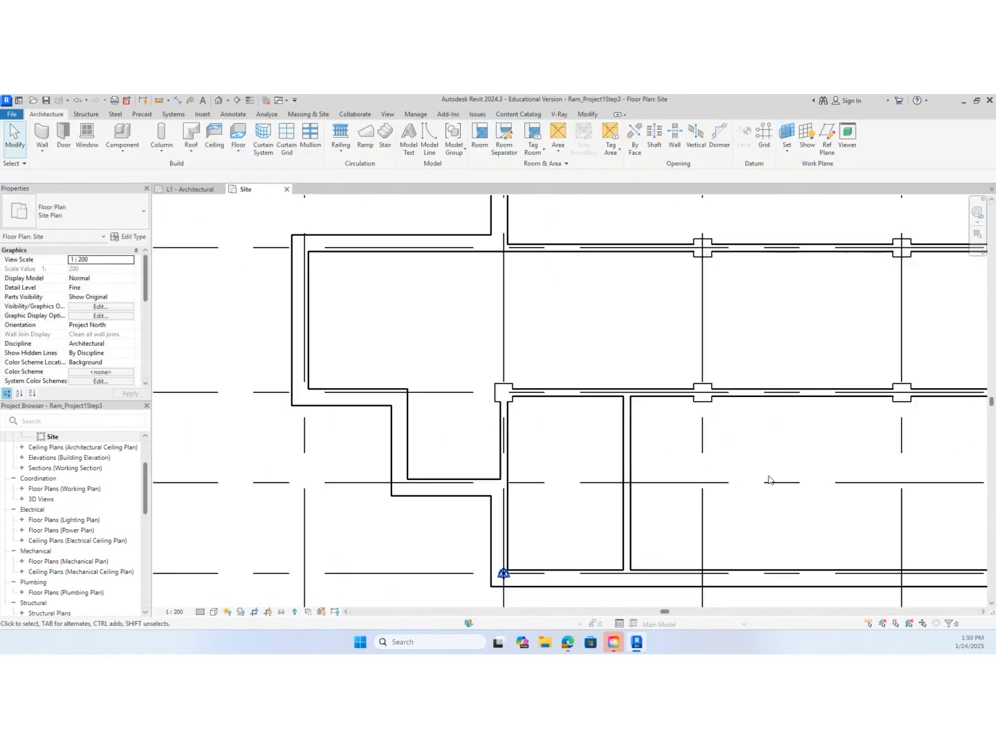
scroll(698, 489, "up", 4)
scroll(622, 428, "up", 2)
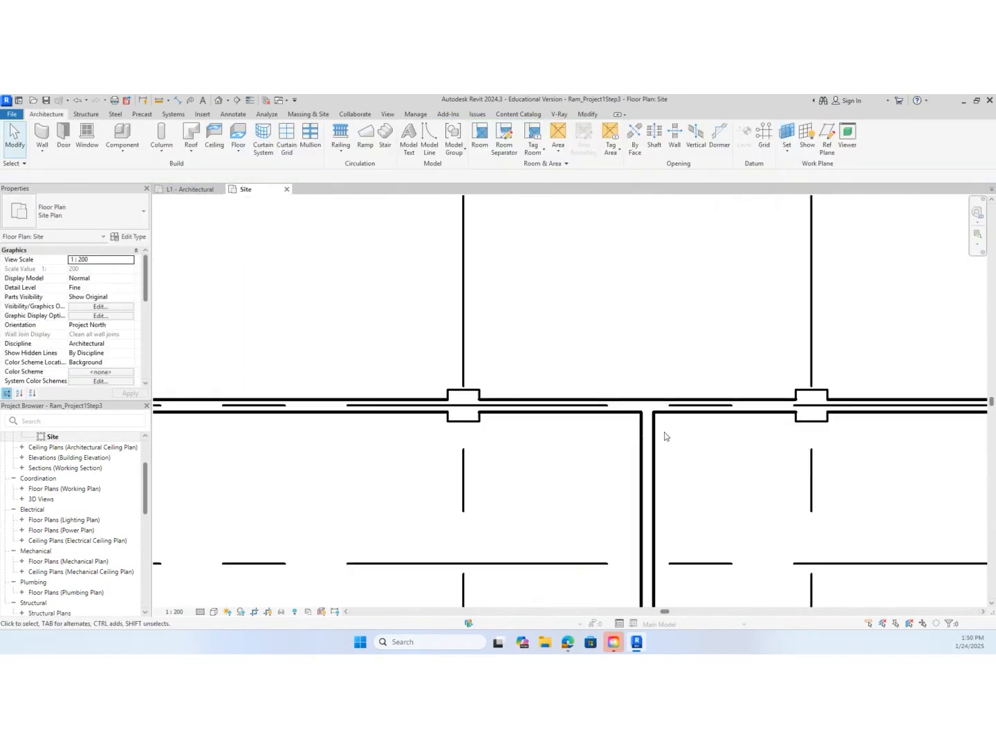
scroll(662, 457, "down", 5)
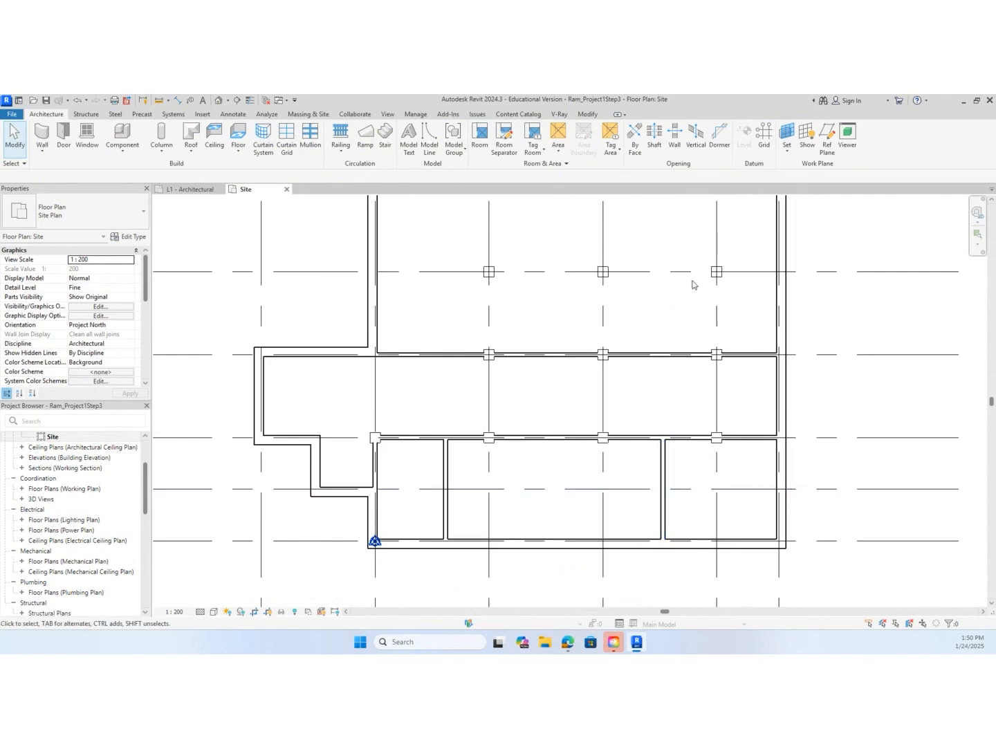
Check the width of the rooms along grid 6 in the reference PDF, restart the Wall command and set the offset to 2167 mm
middle_click_drag(694, 282, 531, 369)
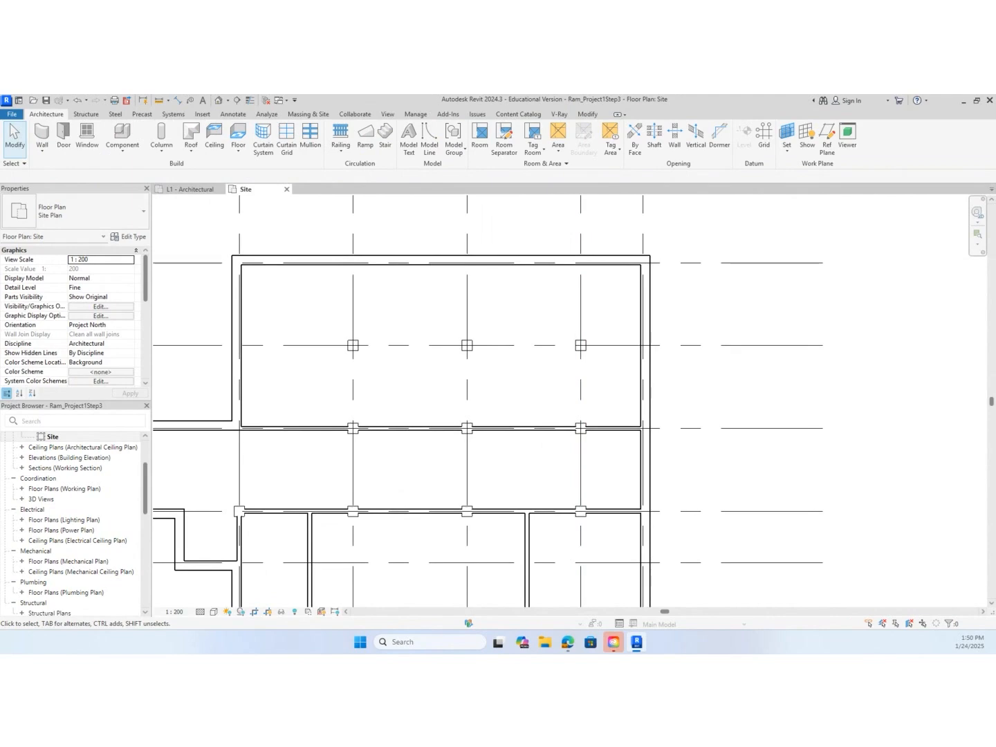
left_click_drag(0, 148, 550, 157)
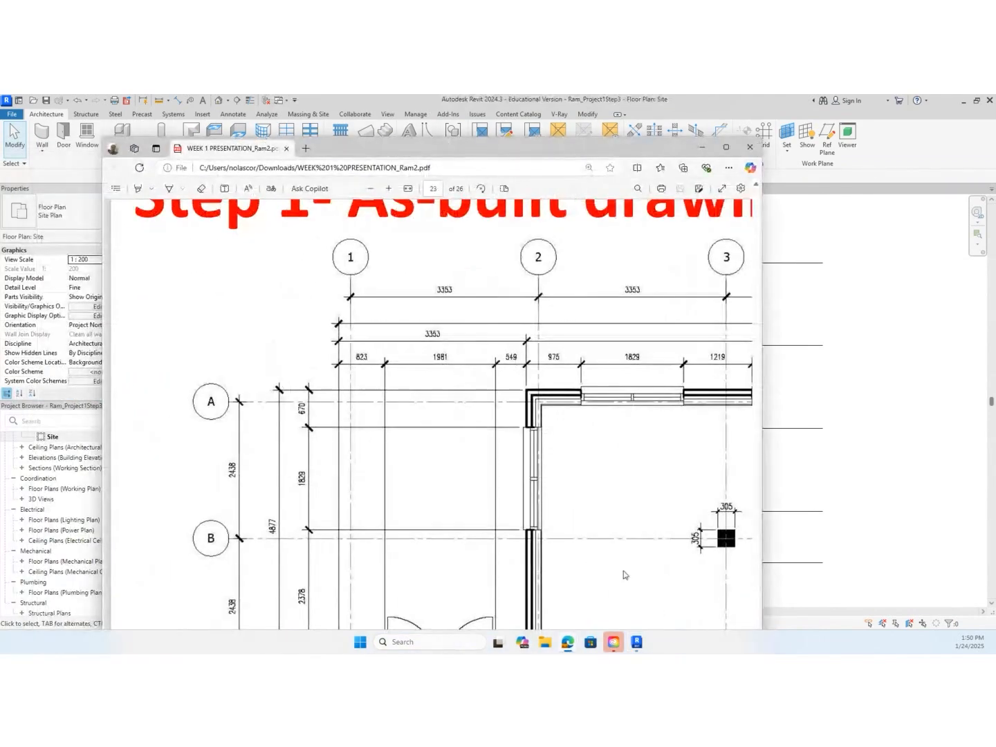
double_click(605, 156)
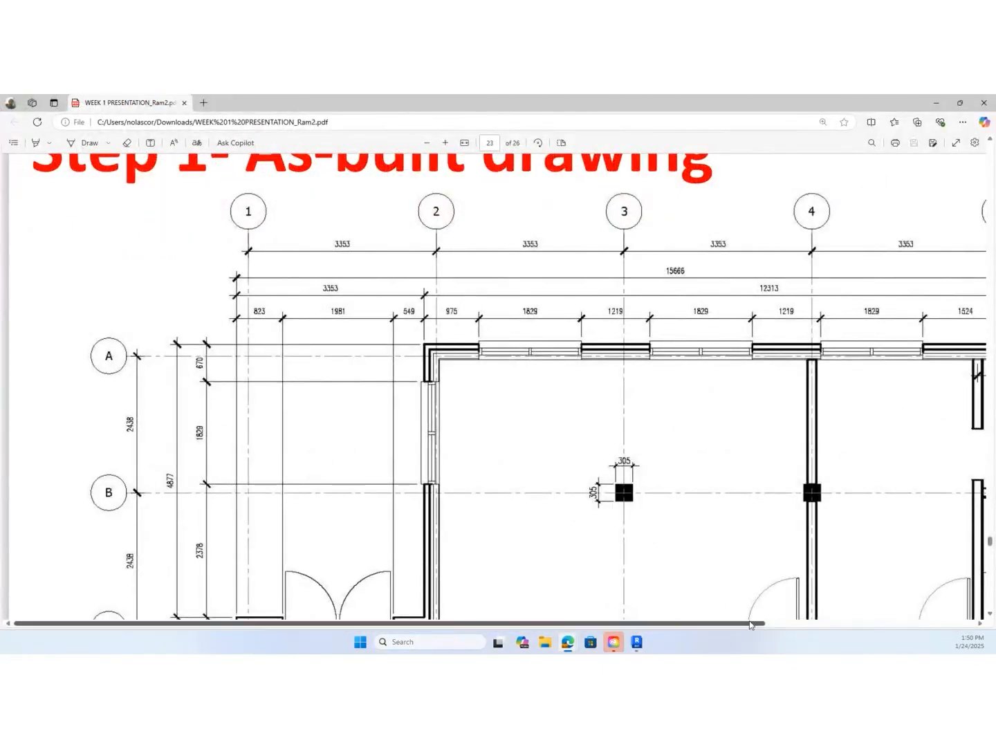
left_click_drag(753, 623, 962, 623)
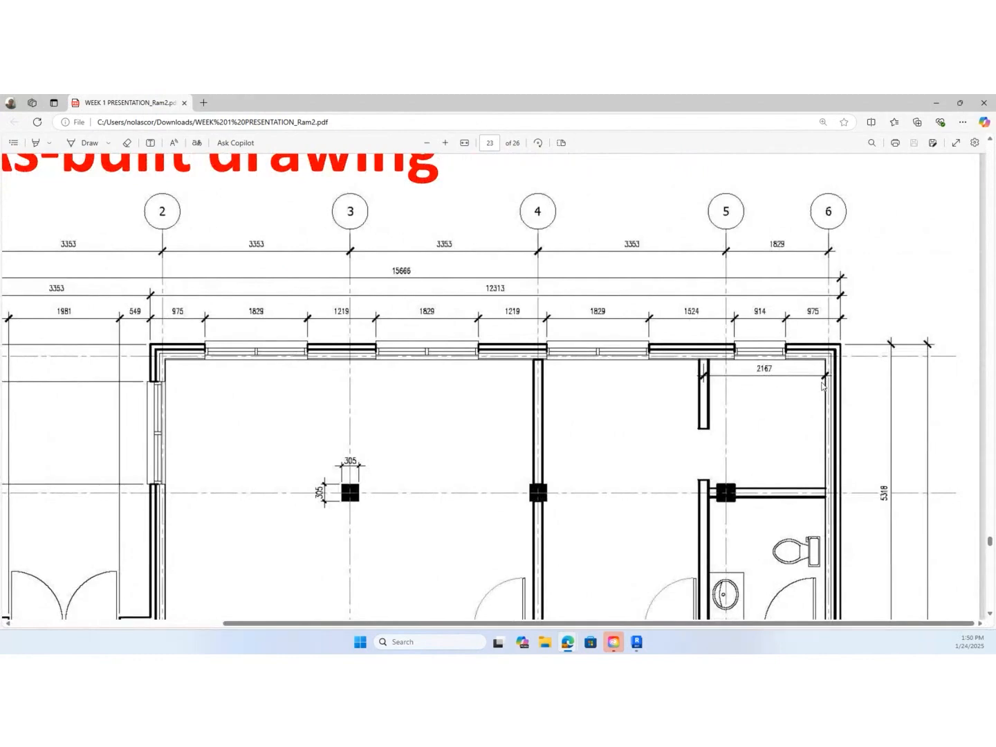
left_click_drag(700, 103, 0, 103)
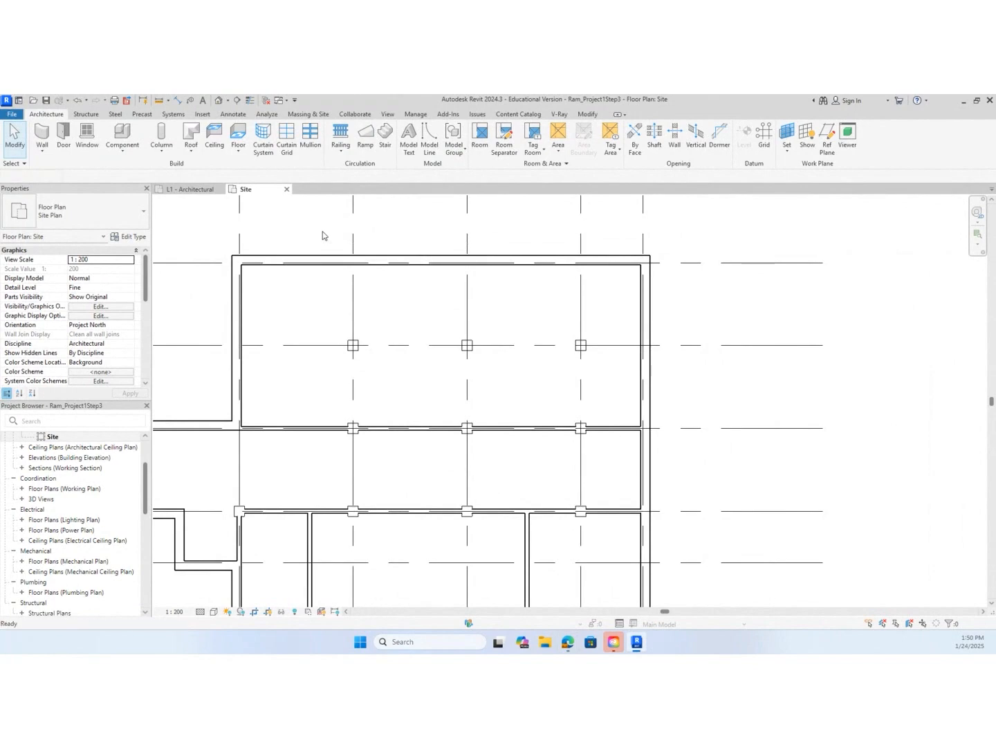
key("w")
key("a")
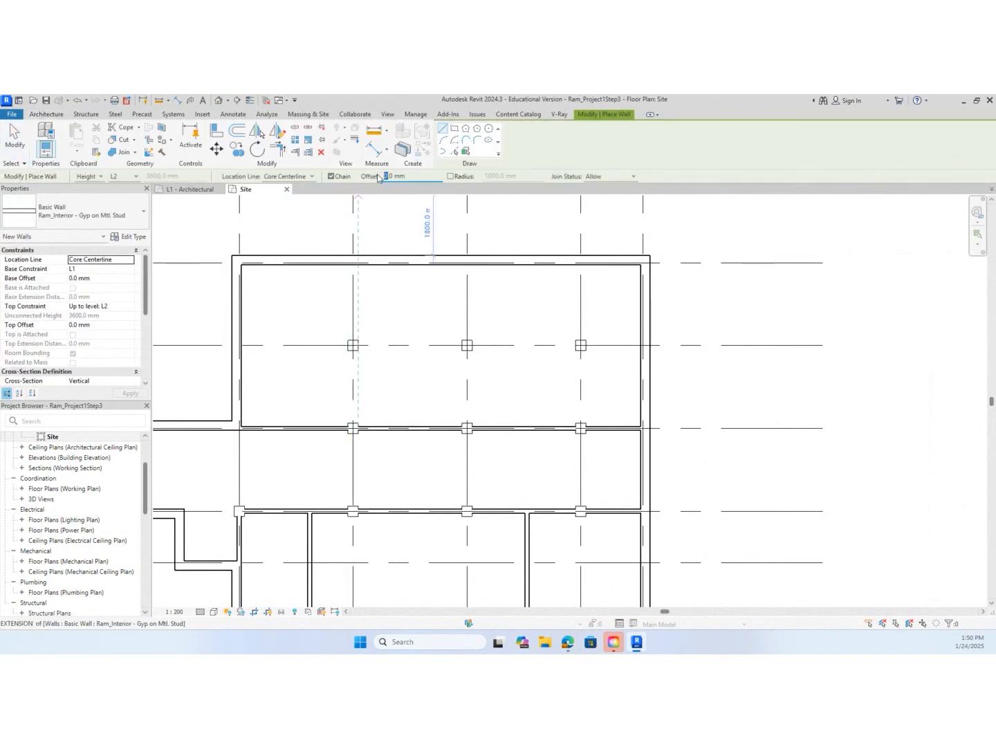
type("67")
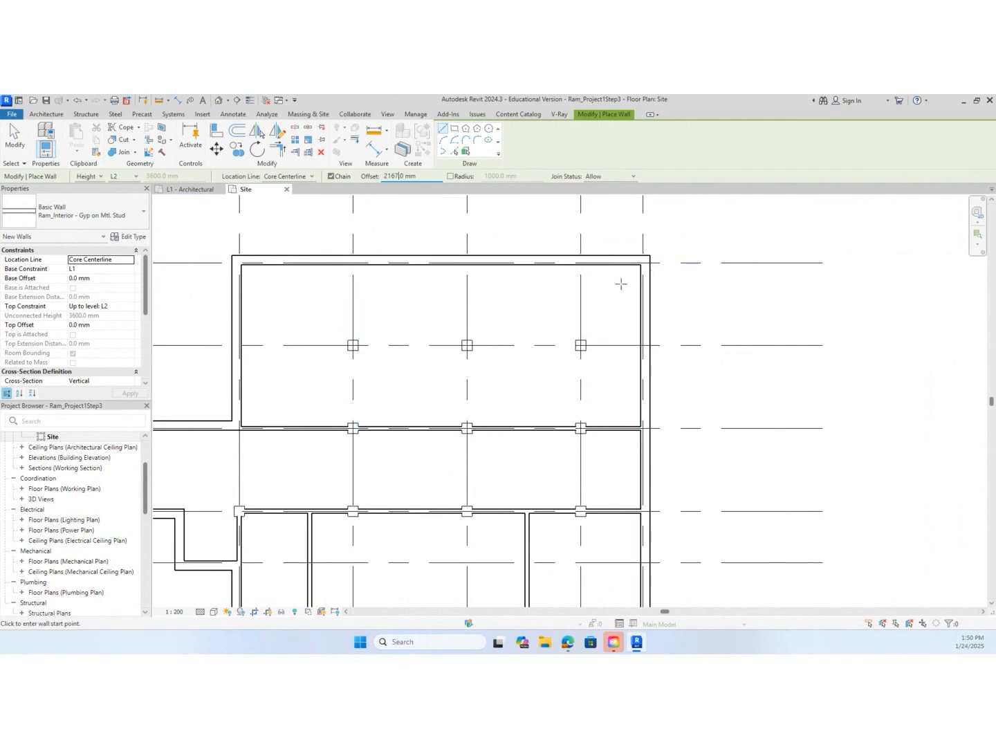
Draw the offset partition by tracing the inside face of the grid 6 exterior wall from the grid C wall to the grid A corner
scroll(626, 283, "up", 1)
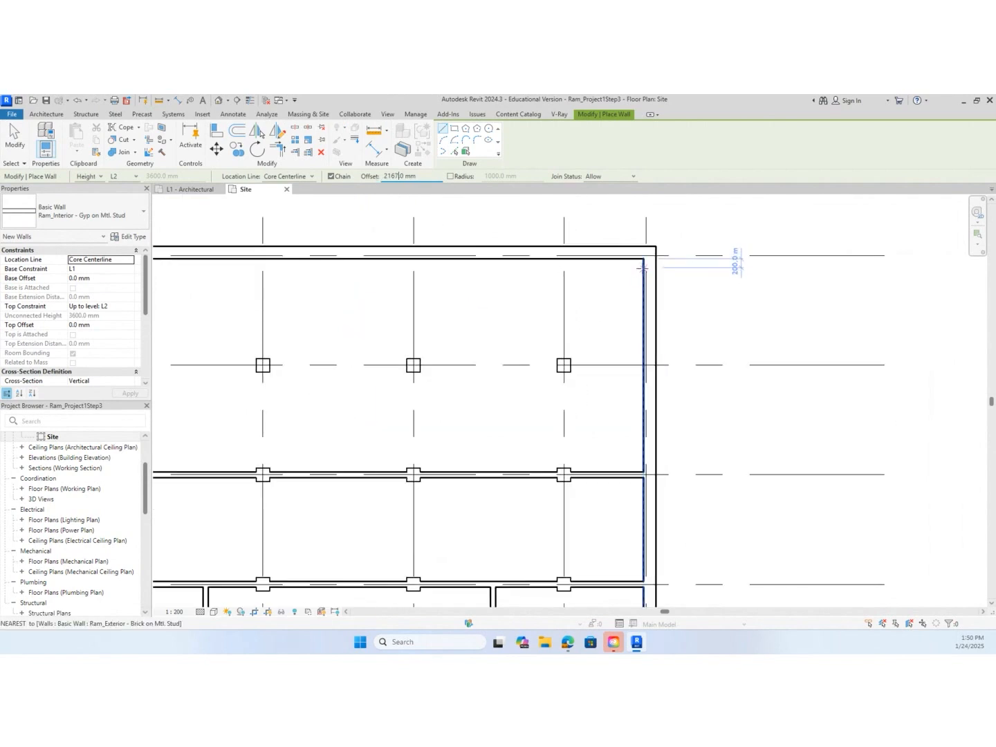
left_click(643, 258)
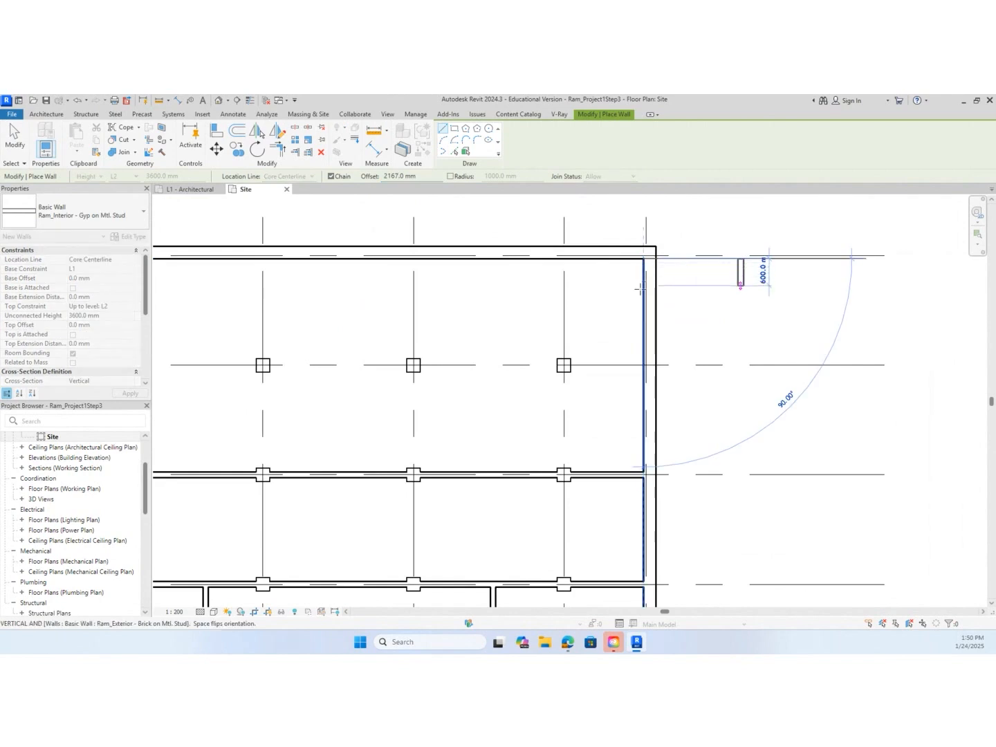
key("Escape")
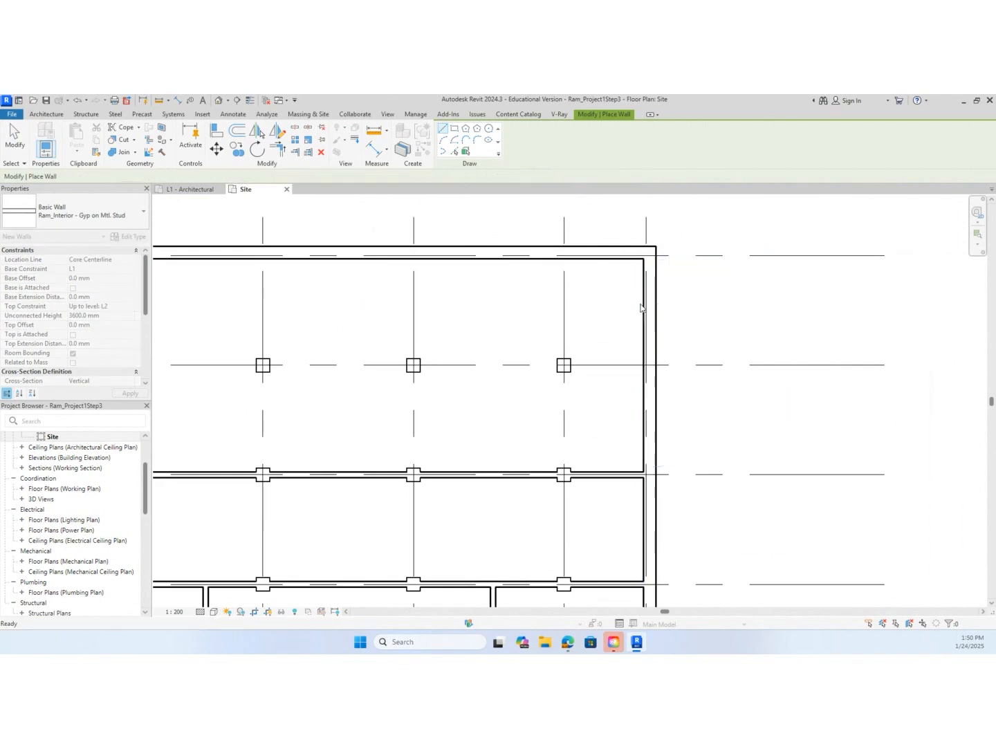
left_click(642, 472)
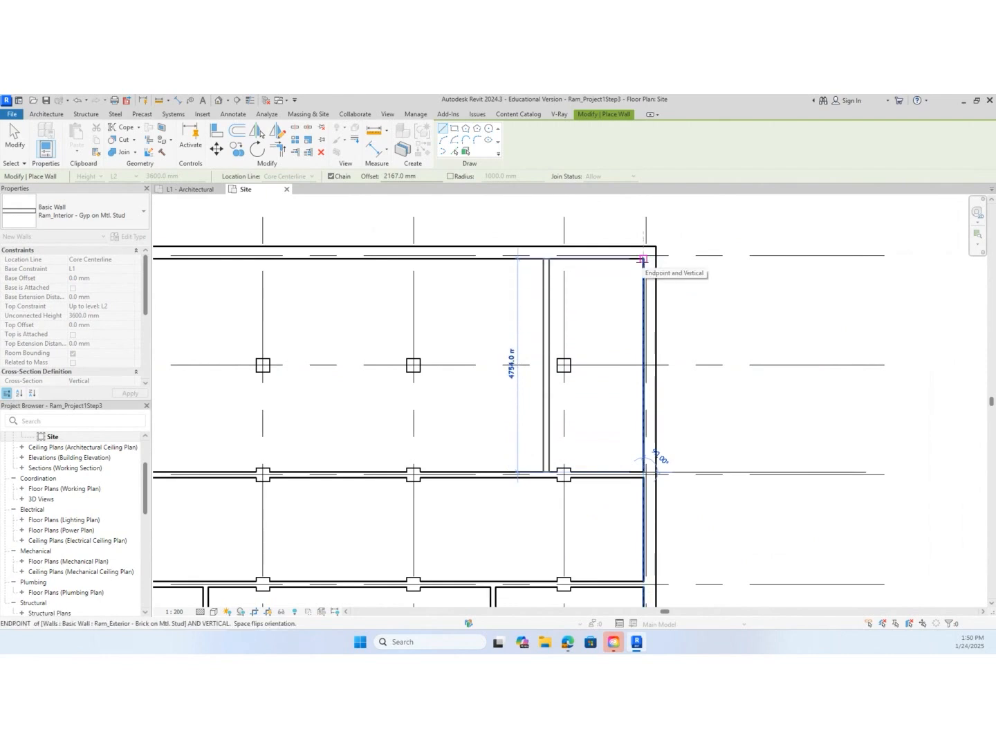
left_click(642, 259)
key("Escape")
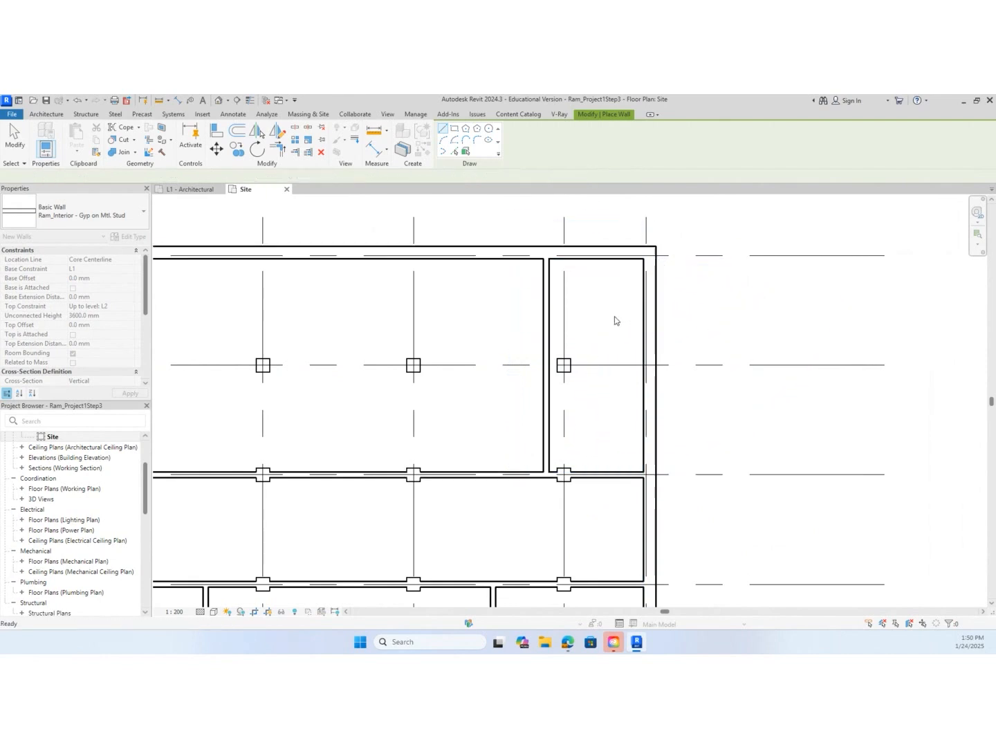
key("Escape")
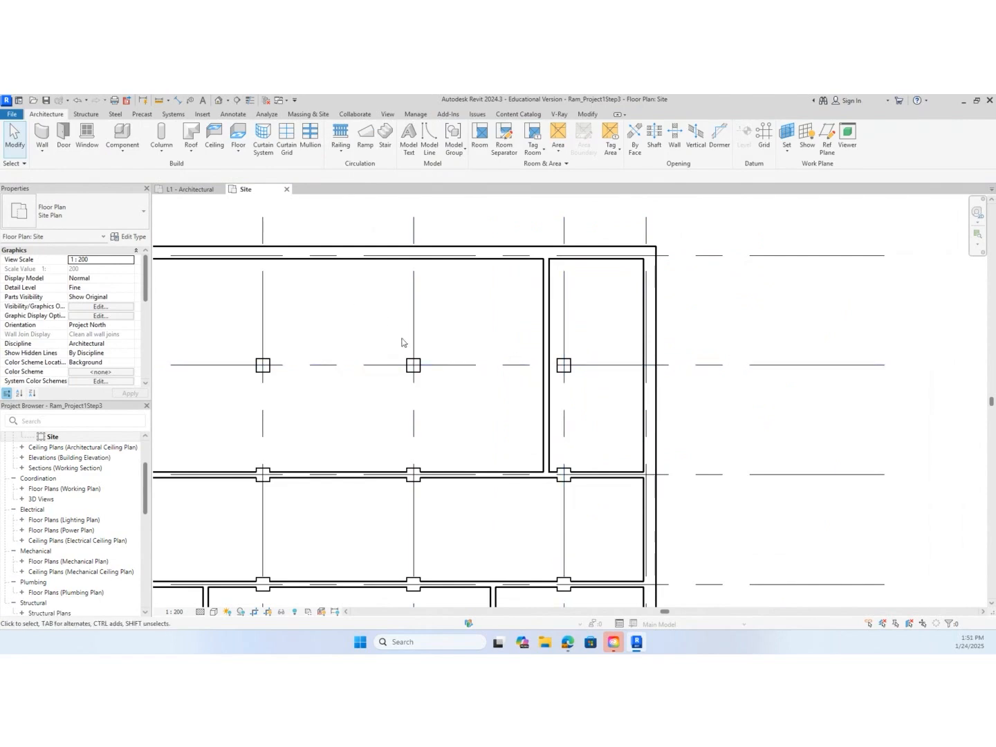
Draw the dividing wall along grid B with zero offset, from the column at grid 5 to the partition and from the column to grid 6
key("w")
key("a")
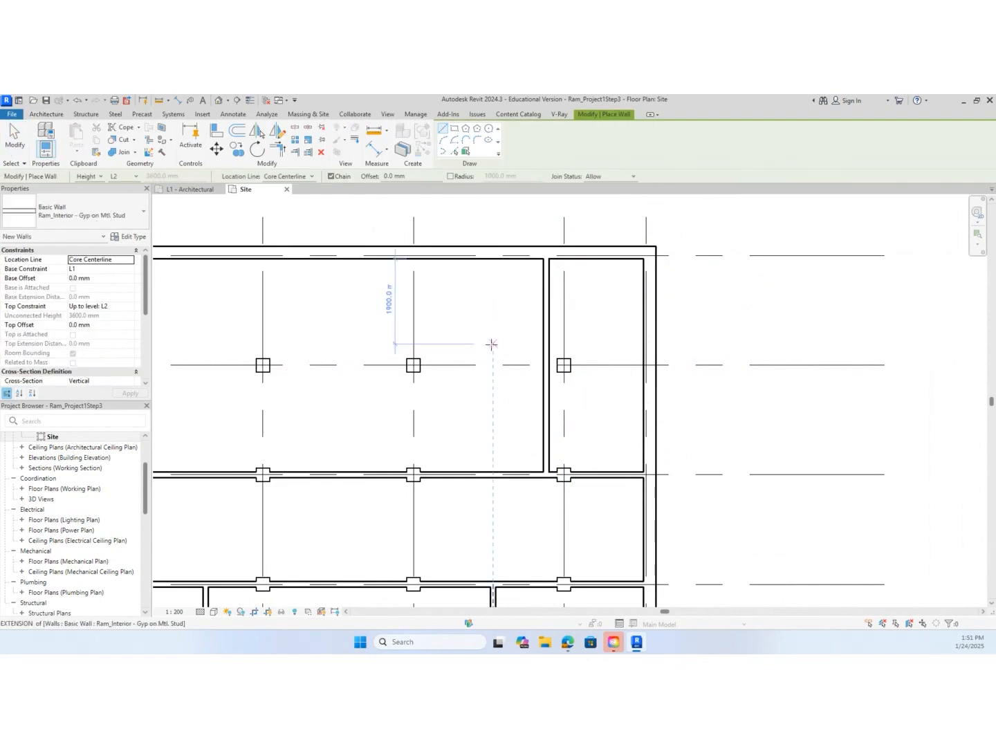
scroll(563, 401, "up", 4)
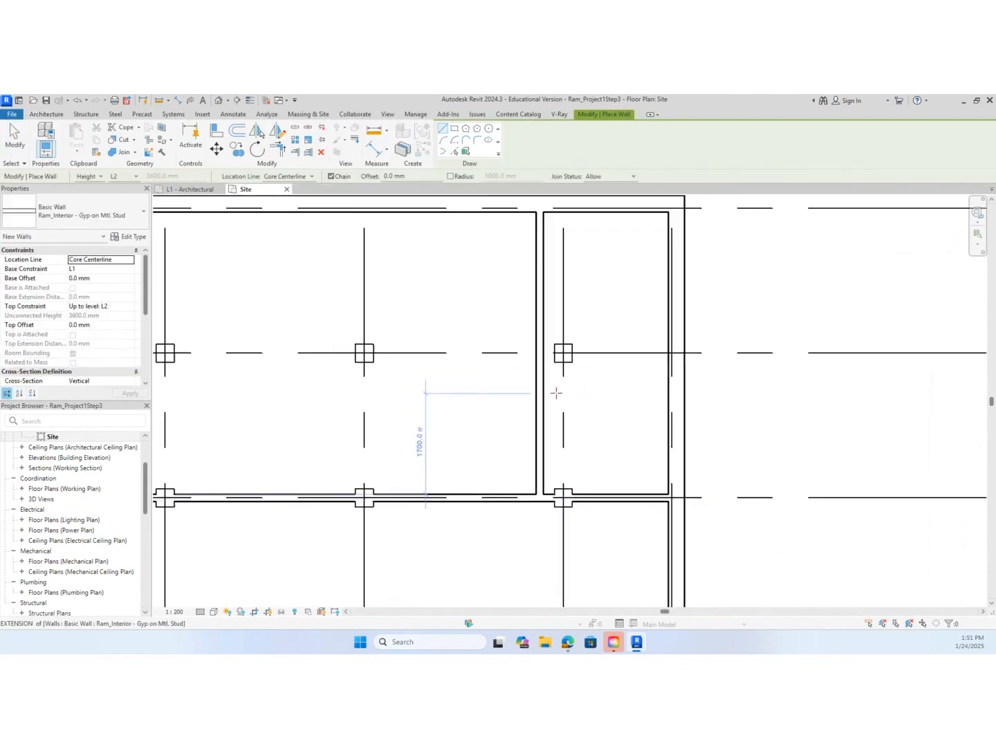
scroll(546, 343, "up", 3)
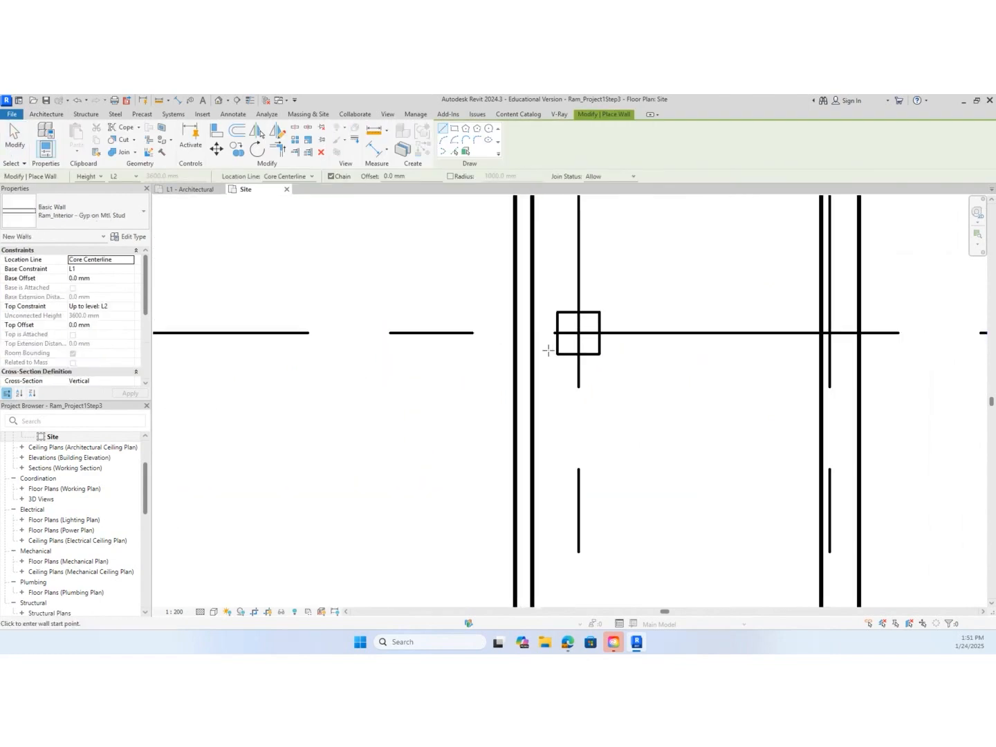
left_click(557, 333)
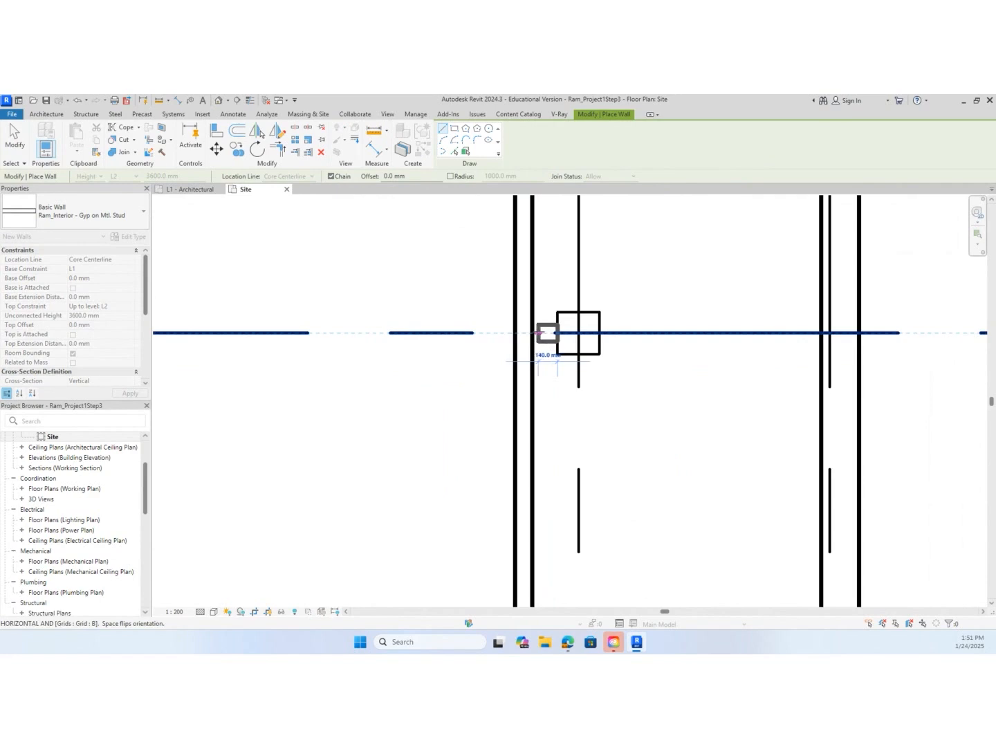
key("Escape")
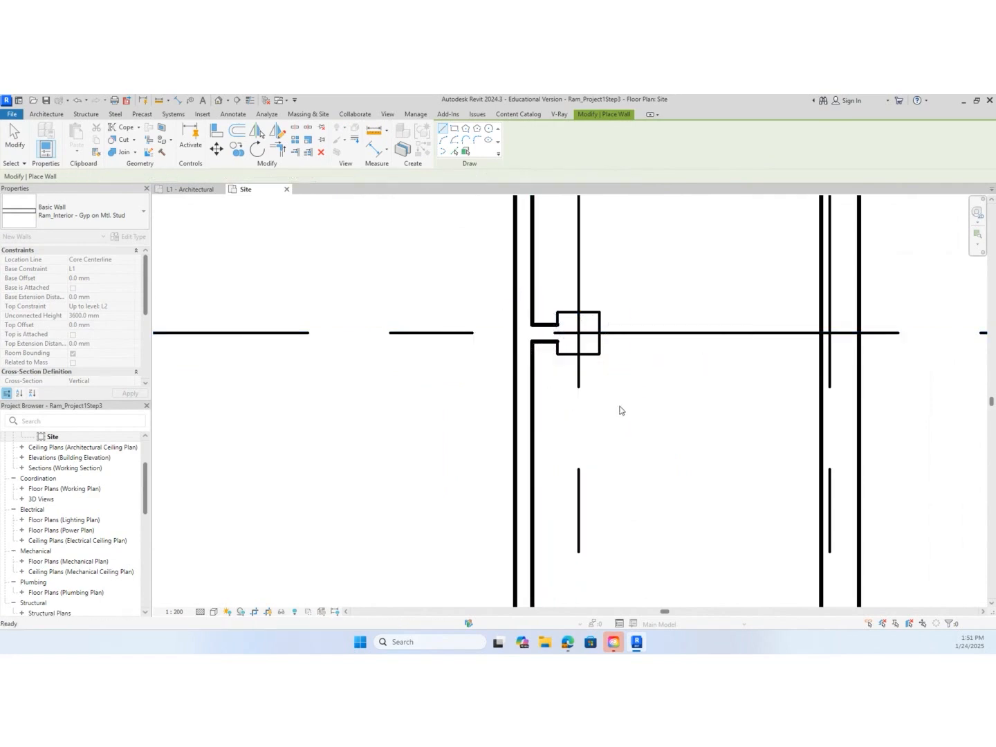
left_click(598, 333)
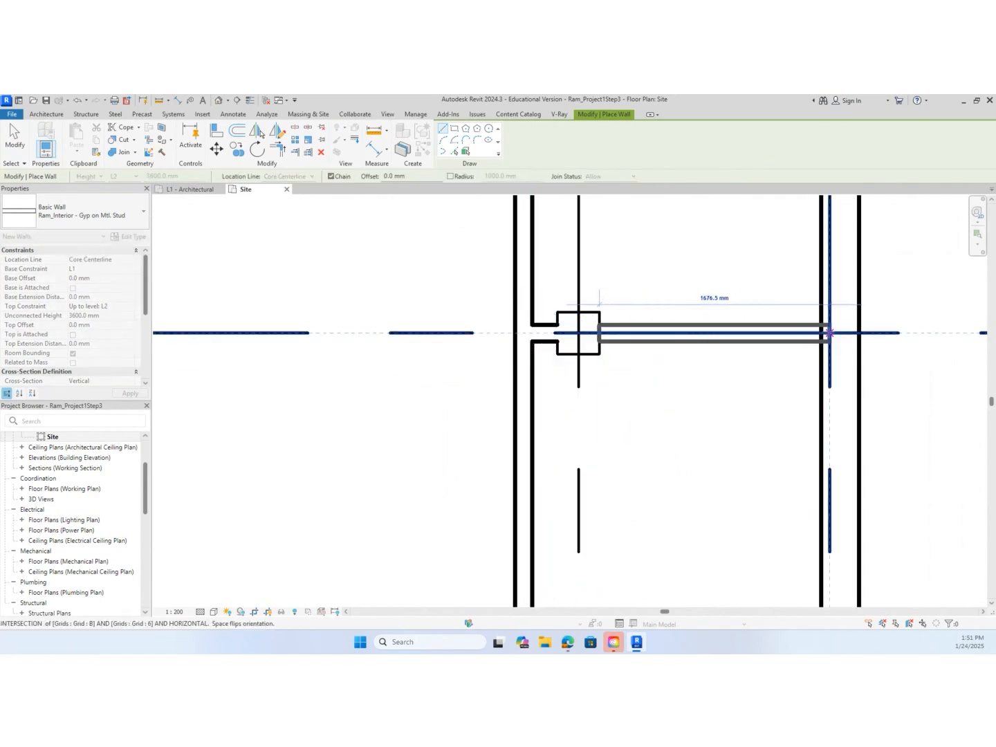
key("Escape")
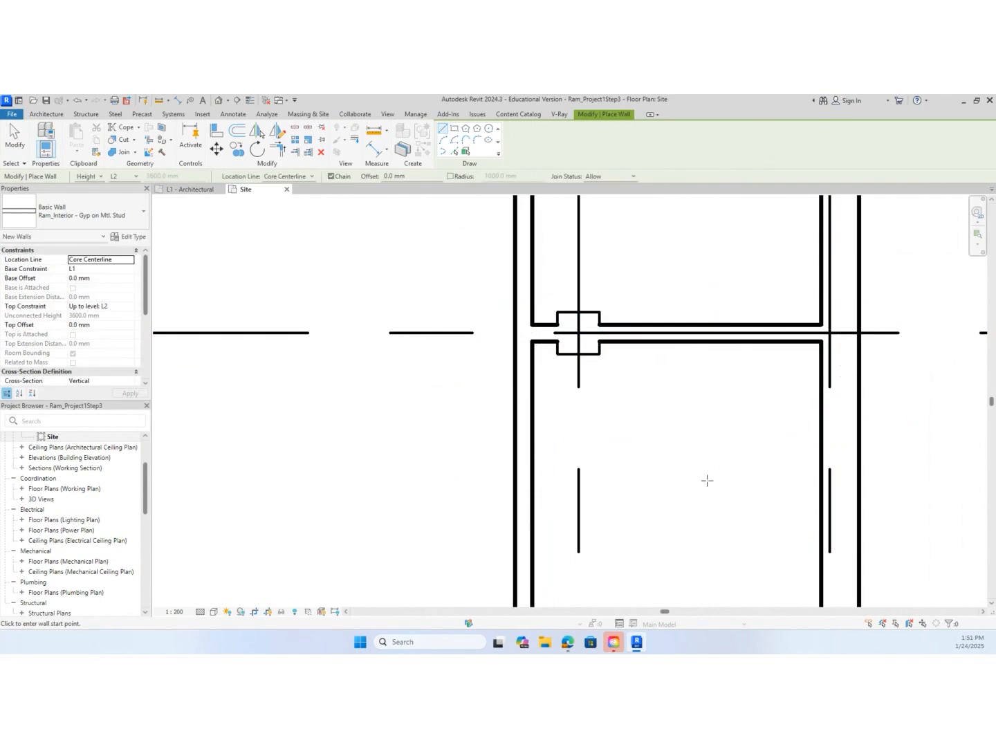
scroll(707, 482, "down", 4)
scroll(706, 485, "down", 3)
middle_click_drag(702, 484, 666, 333)
scroll(627, 333, "up", 2)
scroll(627, 332, "up", 3)
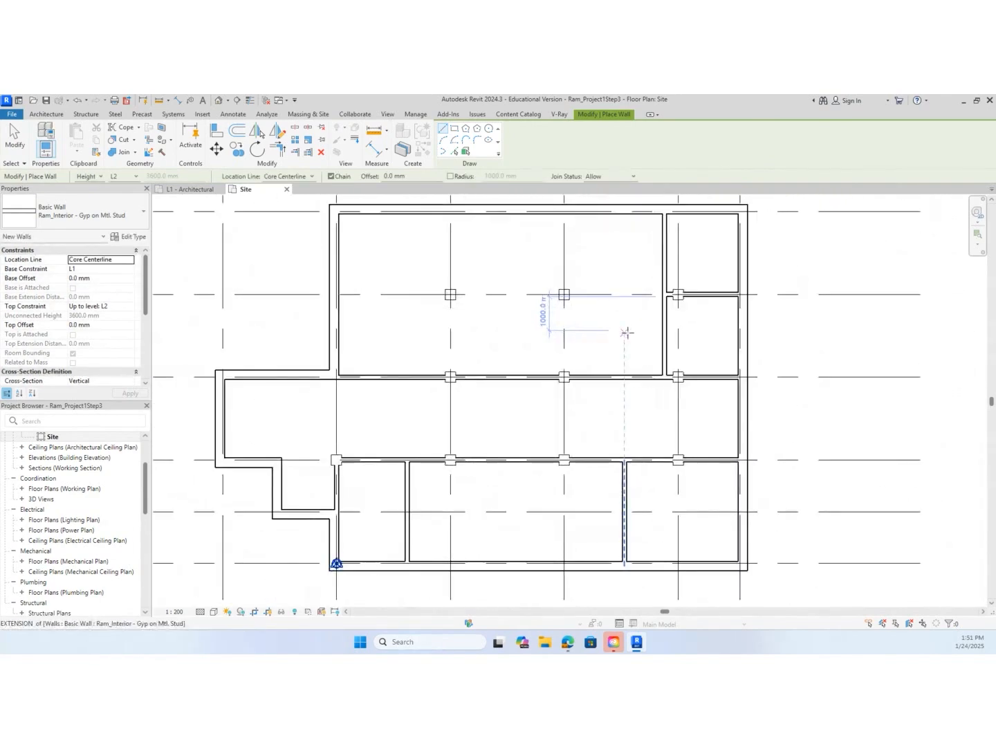